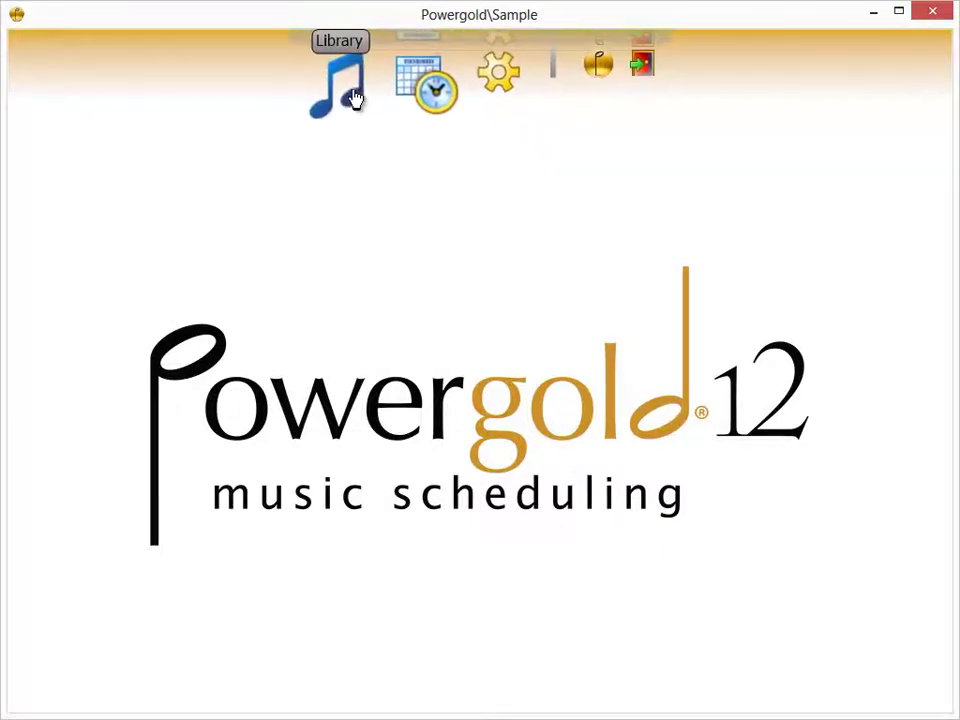
- Open the song library, switch to the schedule for Thursday, November 7, 2013, and return to the library
click(347, 105)
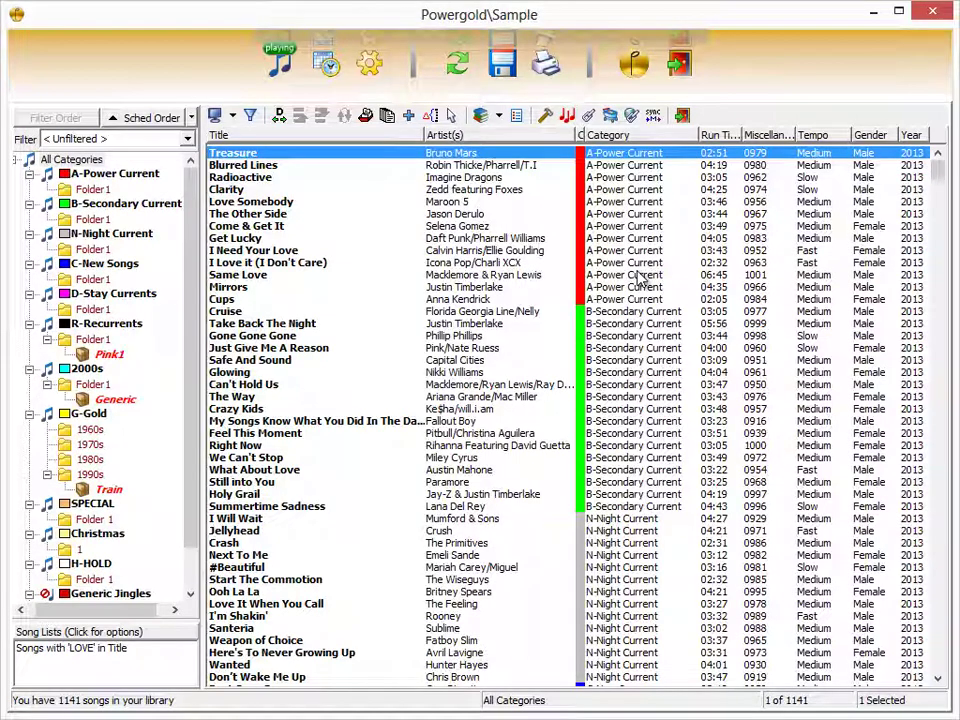
key(ctrl+Tab)
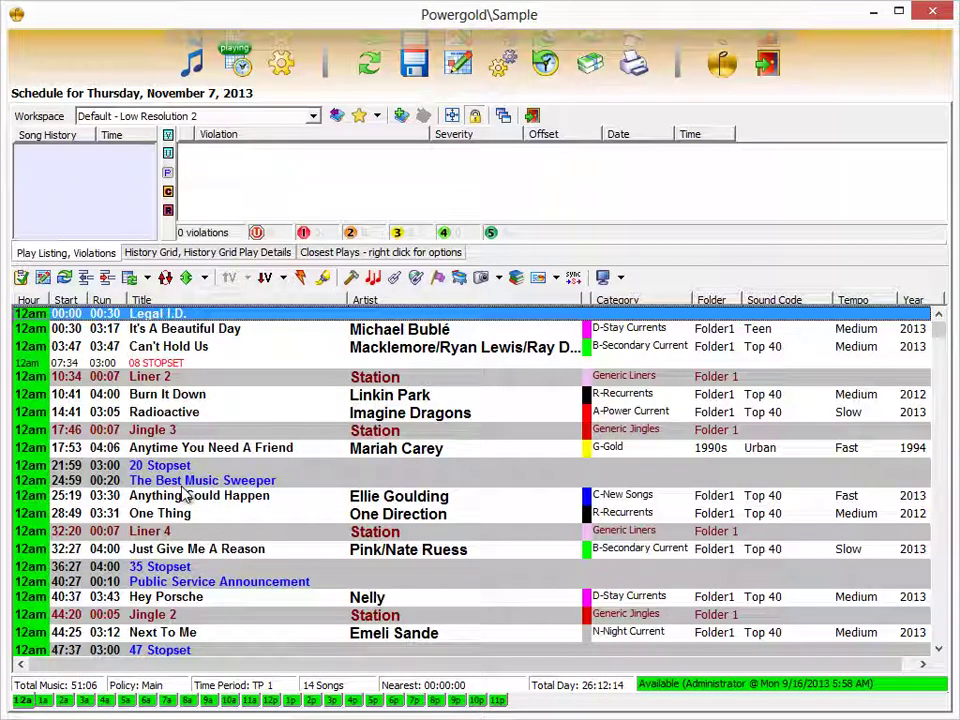
key(ctrl+Tab)
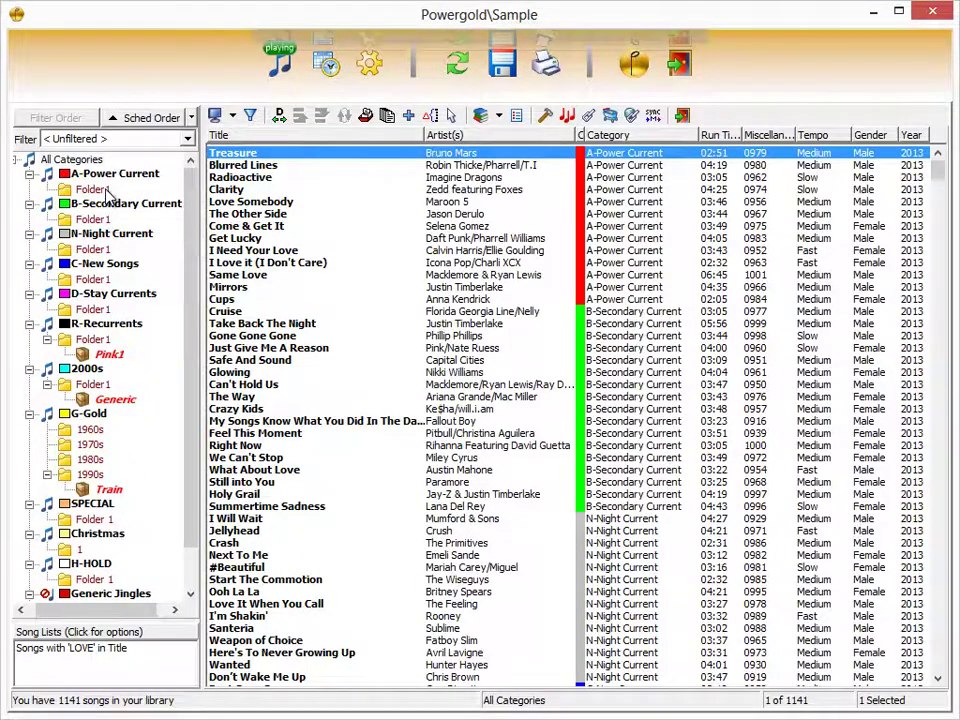
- View the songs in Folder1 of A-Power Current and Folder1 of B-Secondary Current, and list all categories again
click(106, 192)
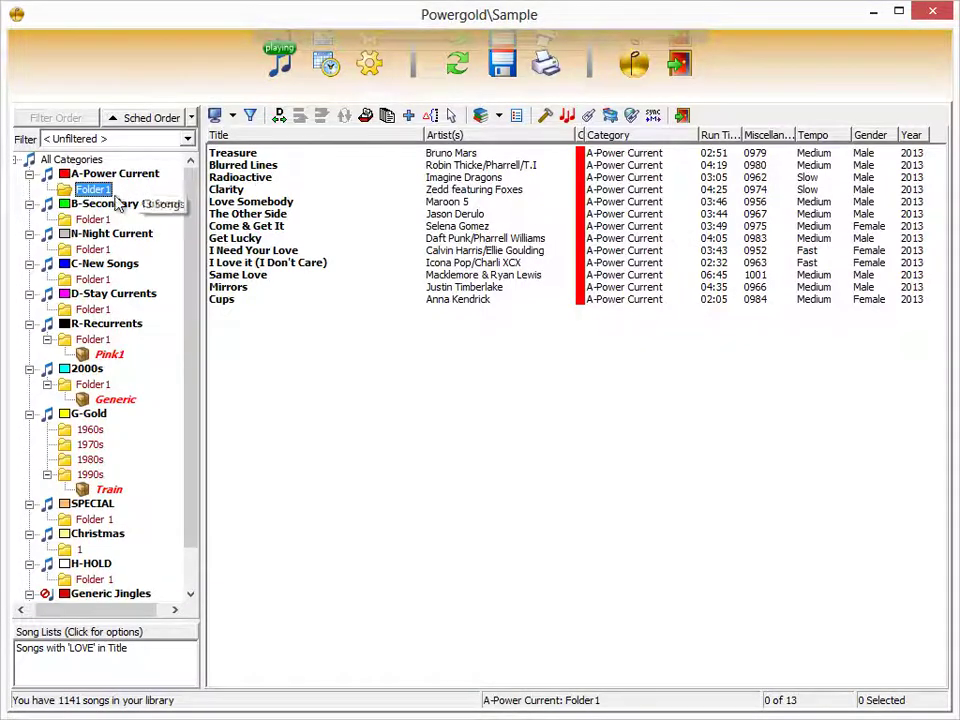
click(92, 219)
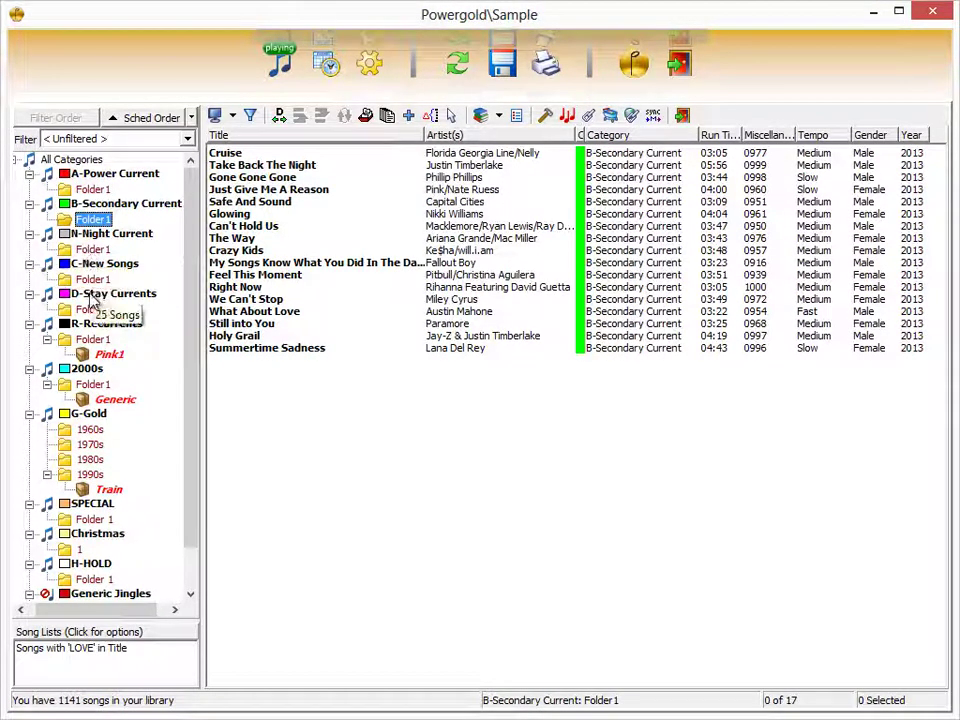
click(72, 160)
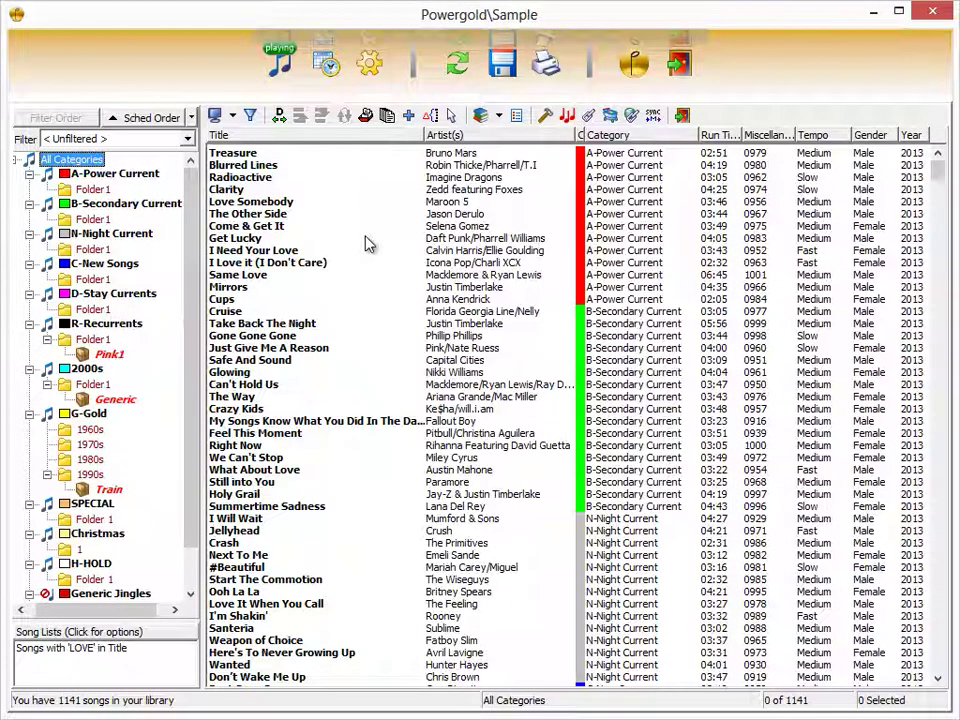
- View the details of the song Treasure in the Song Editor and close the editor
double_click(240, 153)
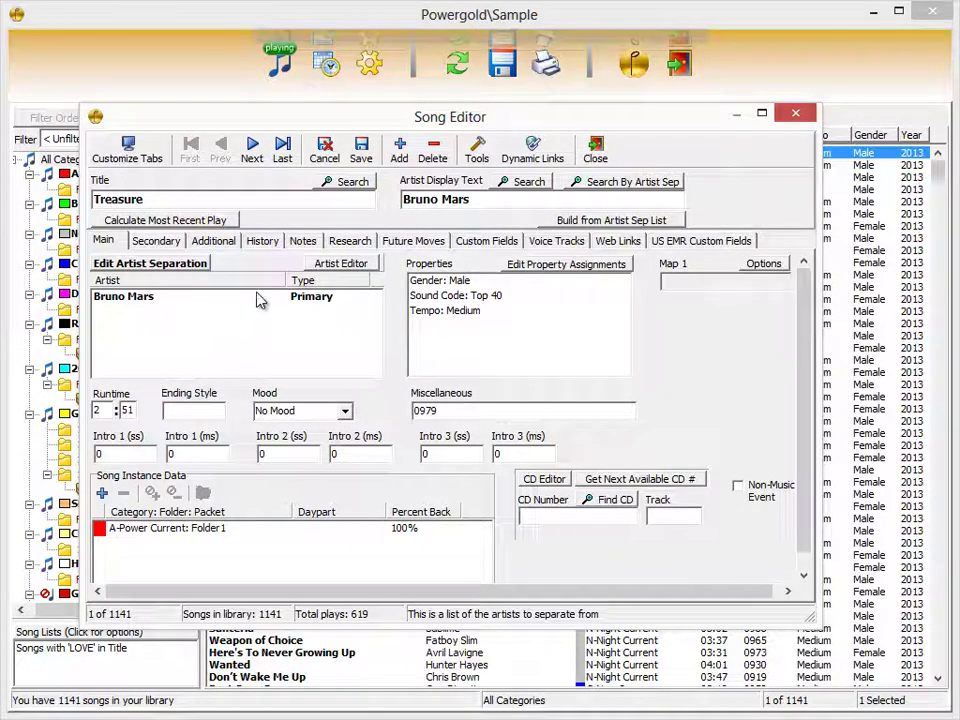
click(594, 158)
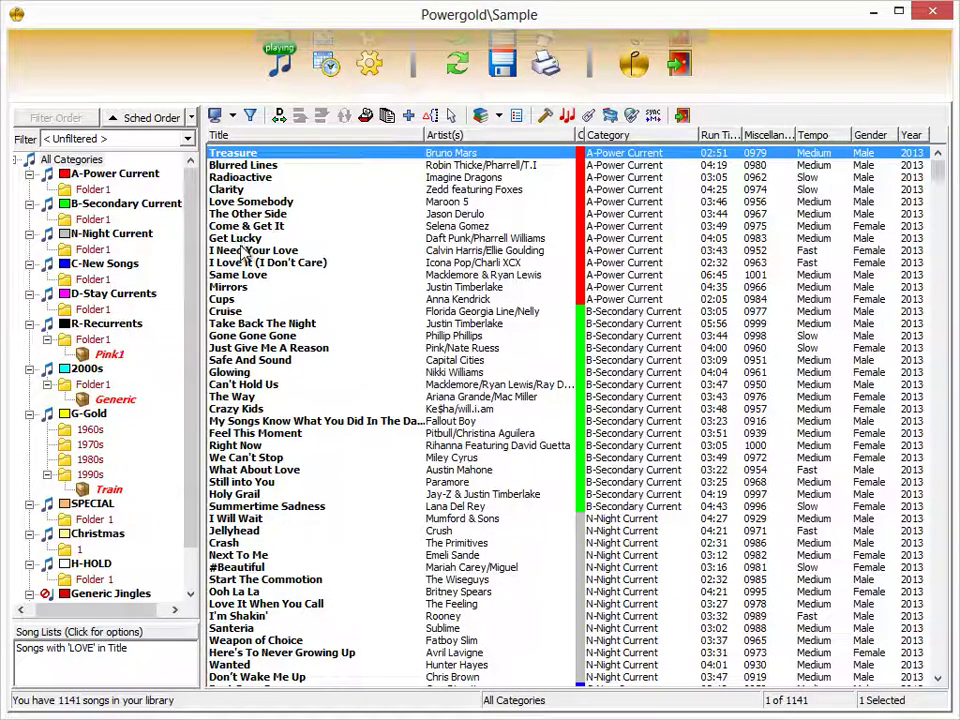
- Bring up the move and copy choices for Get Lucky on Folder1 of C-New Songs and of N-Night Current, cancelling both
drag(240, 239, 111, 286)
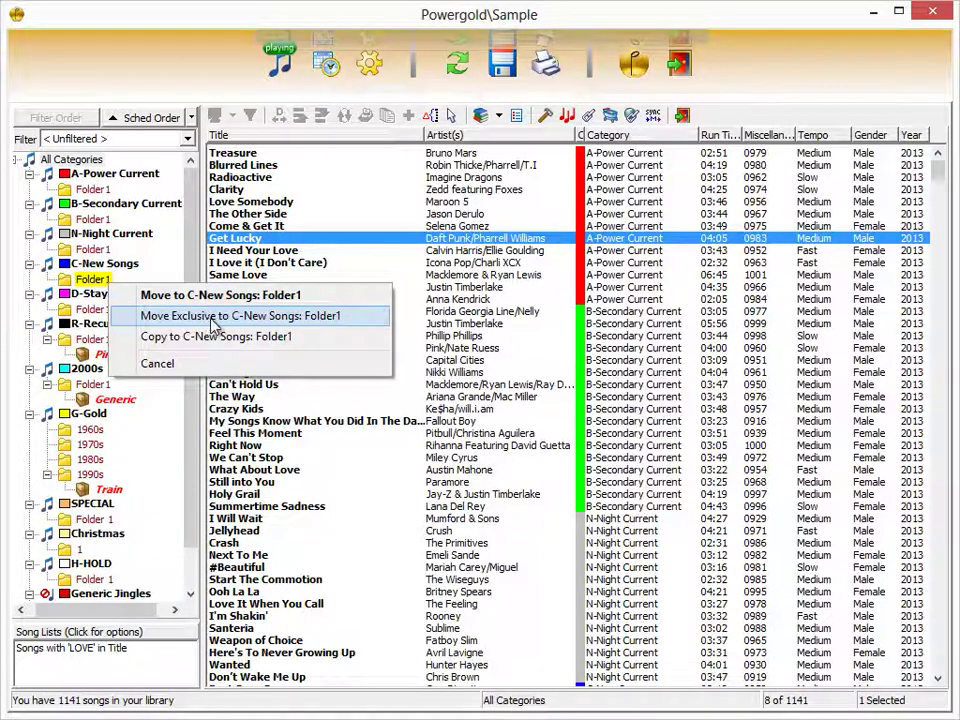
click(256, 243)
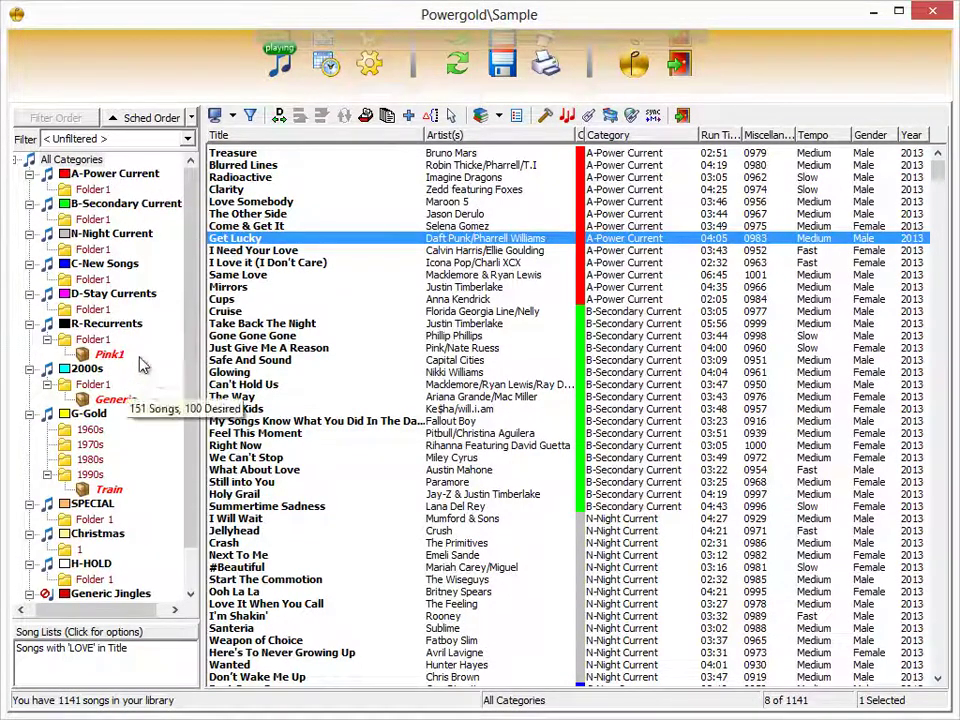
drag(241, 241, 94, 250)
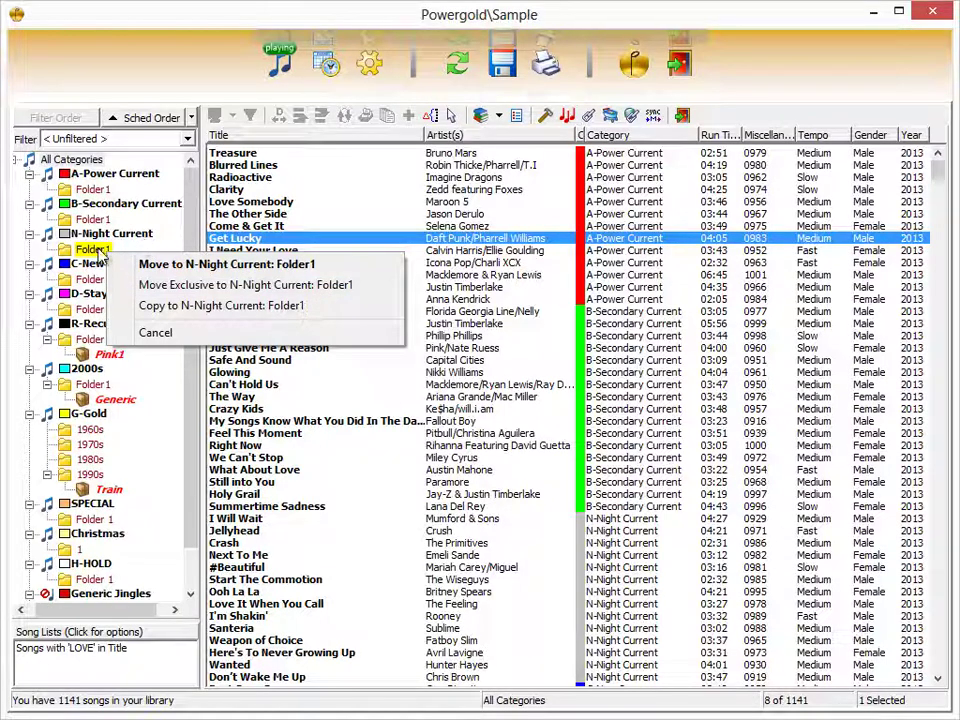
click(240, 334)
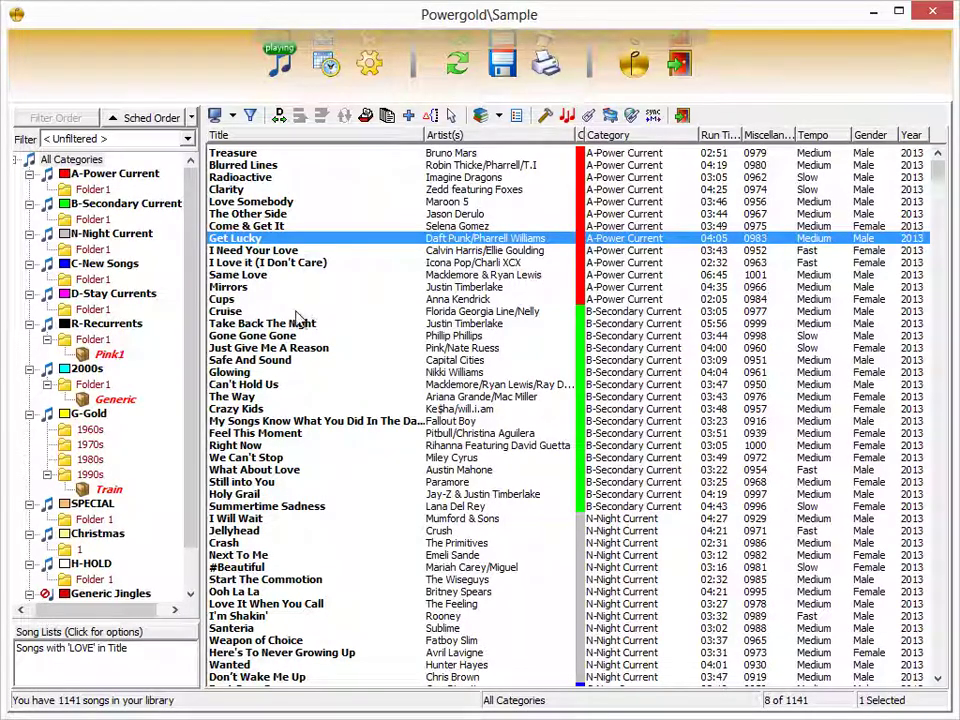
- Add Take Back The Night, Crazy Kids, Summertime Sadness and #Beautiful to the selection, start moving all to R-Recurrents Folder1, and cancel
ctrl+click(262, 323)
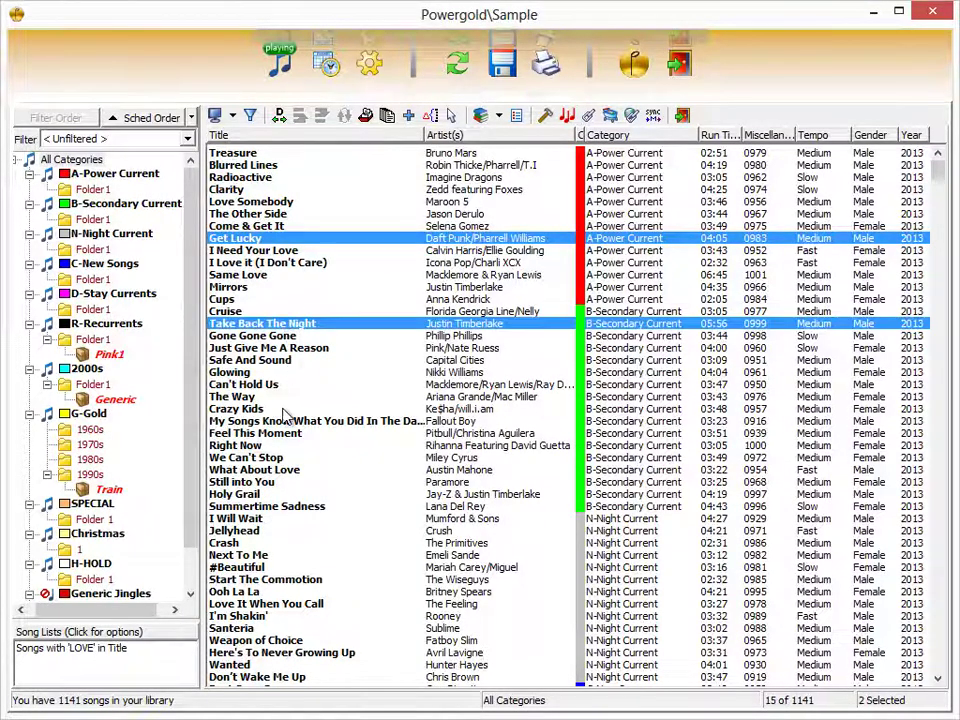
ctrl+click(236, 409)
ctrl+click(300, 506)
ctrl+click(278, 567)
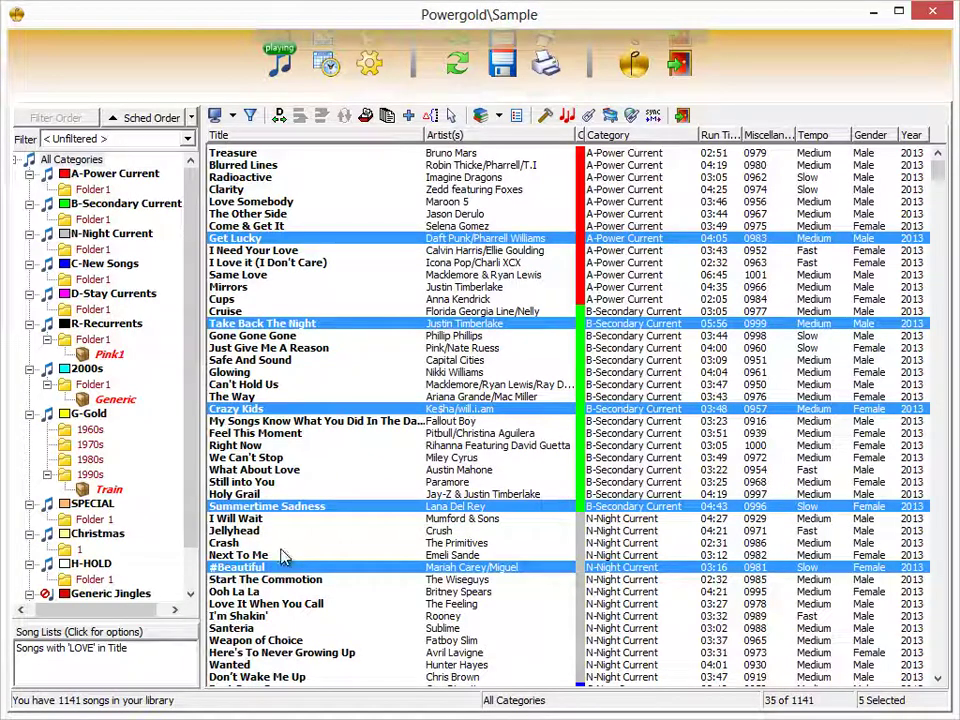
drag(225, 326, 121, 347)
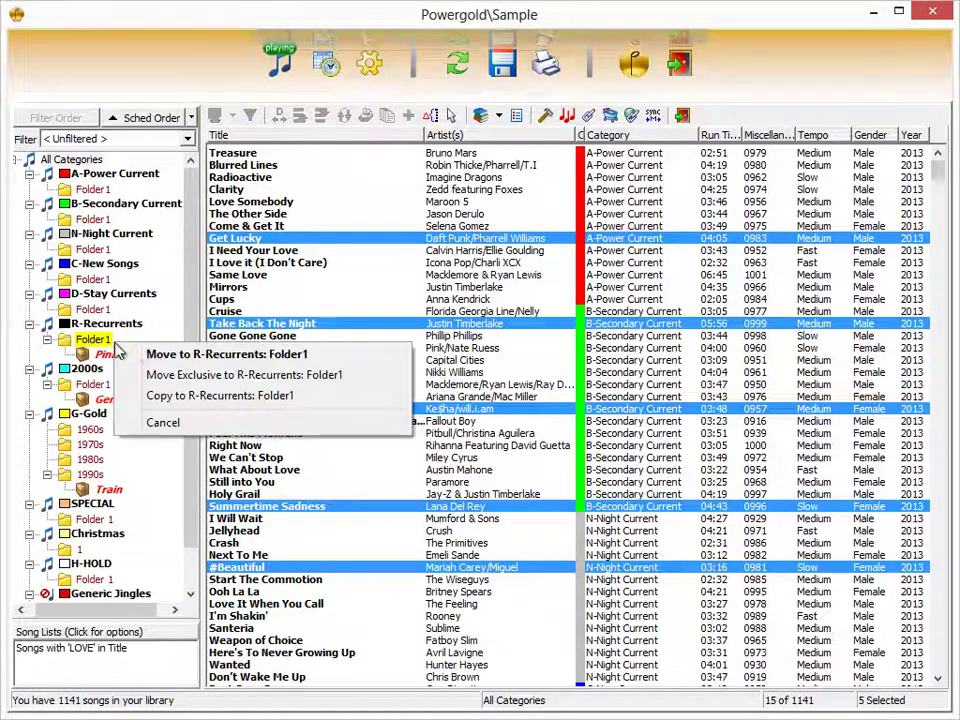
click(198, 427)
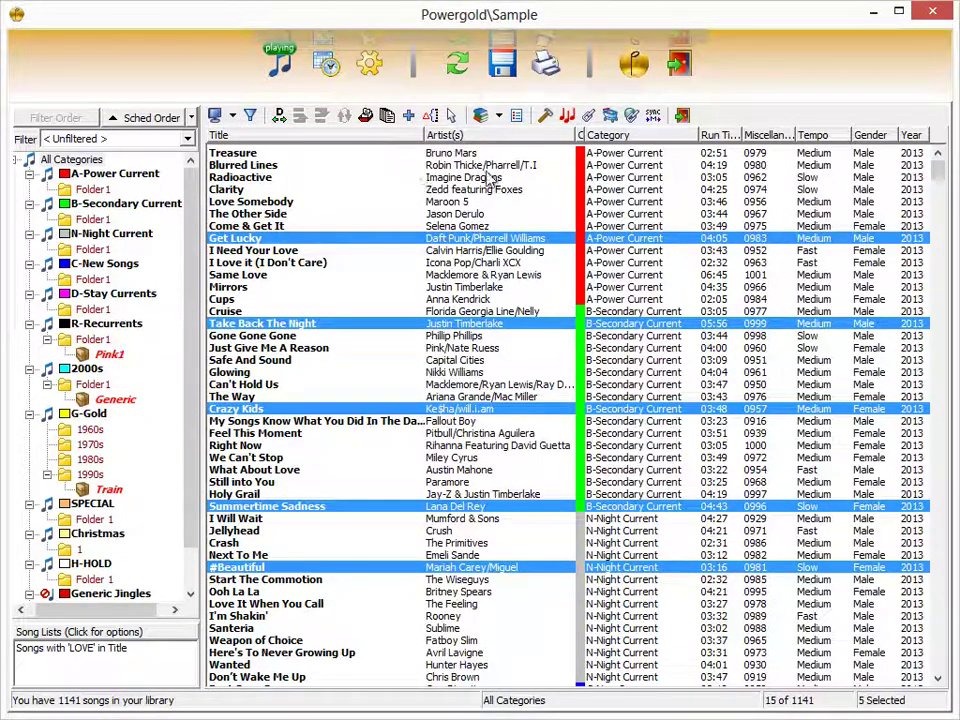
- Sort the library by title and by run time, and put the songs back in schedule order
click(257, 137)
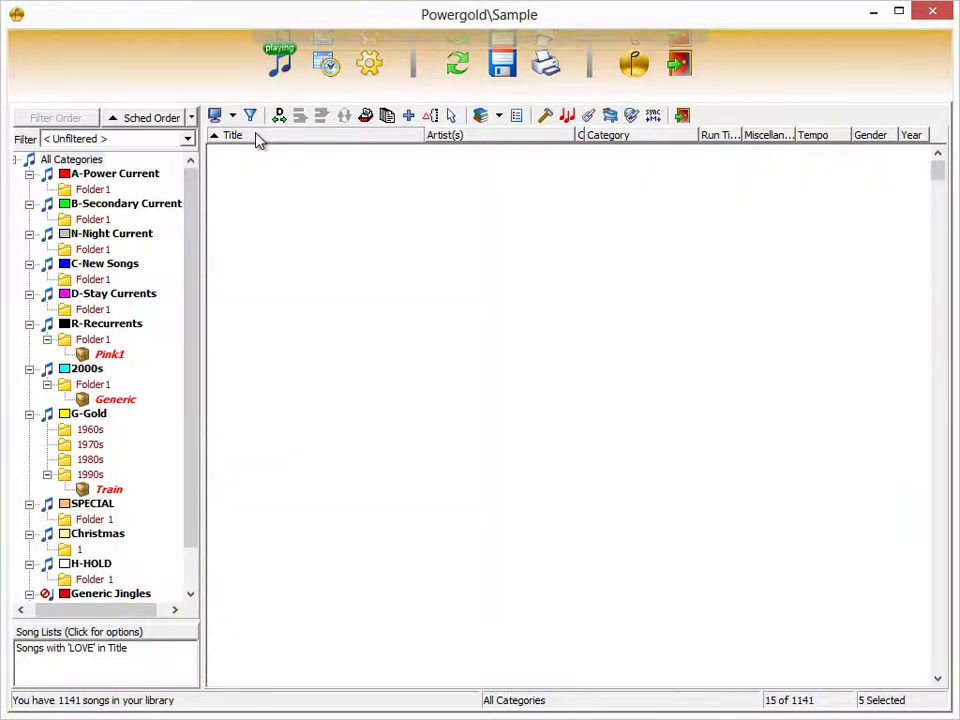
click(722, 136)
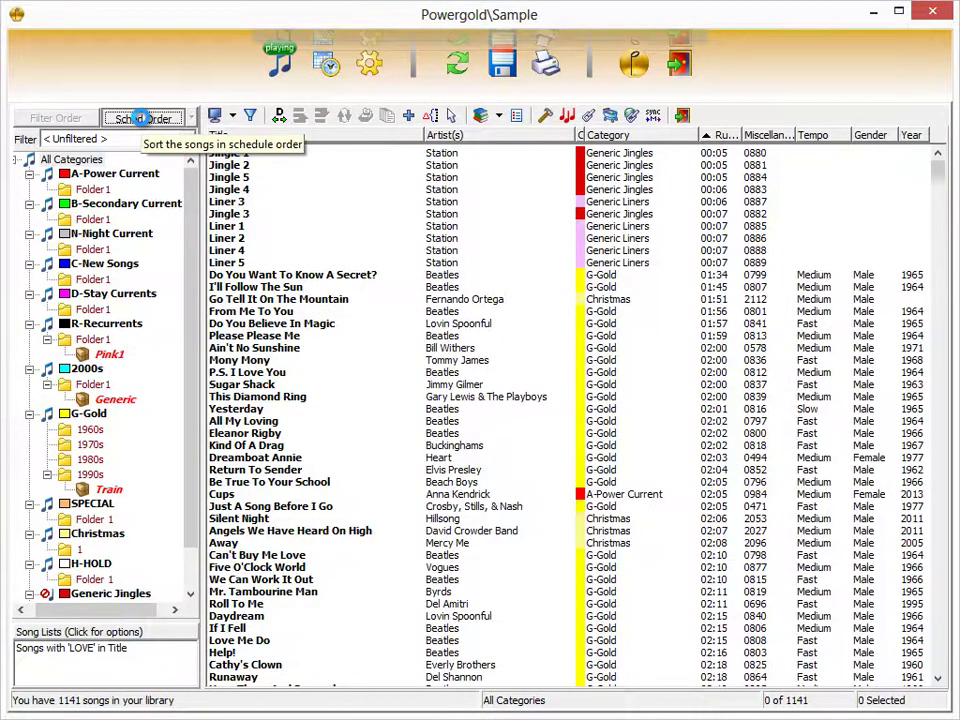
click(140, 118)
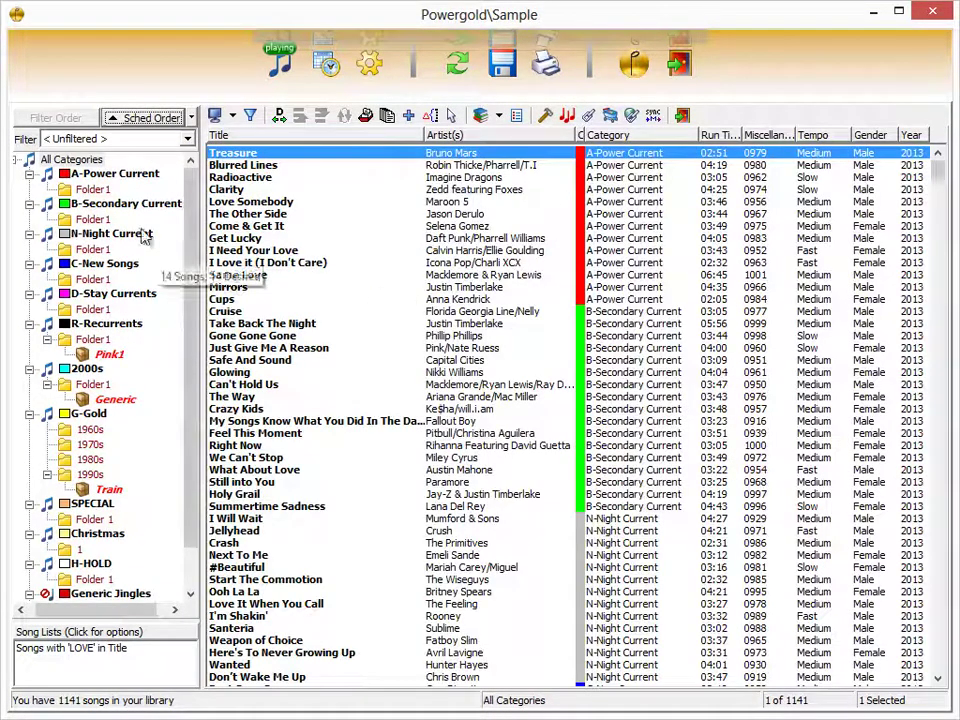
- View the songs in A-Power Current and its Folder1, and in G-Gold and its 1990s, 1980s, 1970s and 1960s folders
click(92, 176)
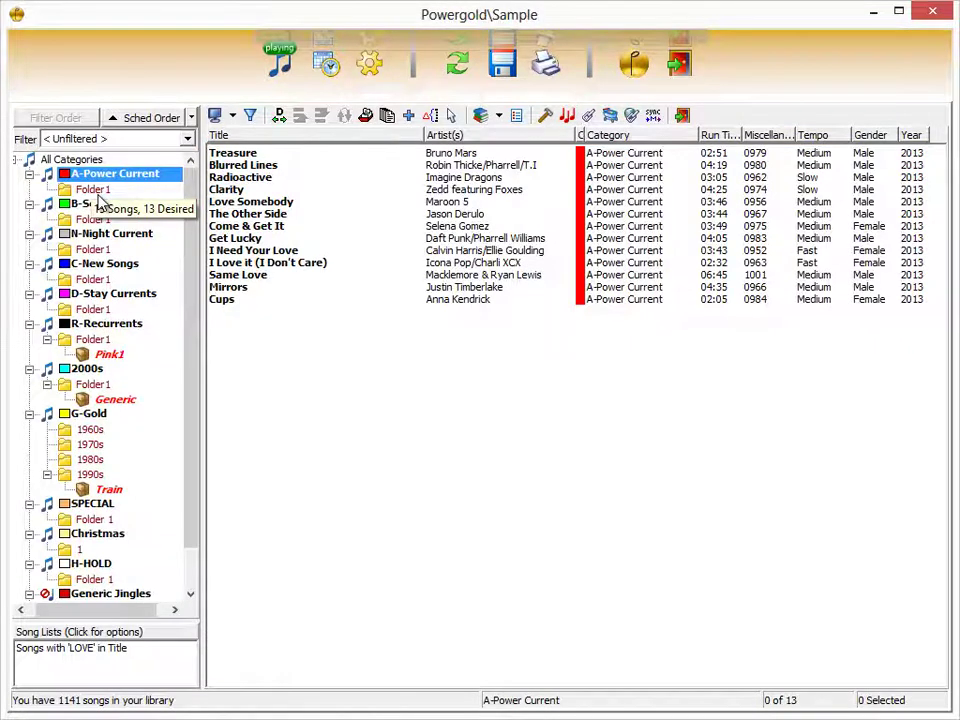
click(92, 189)
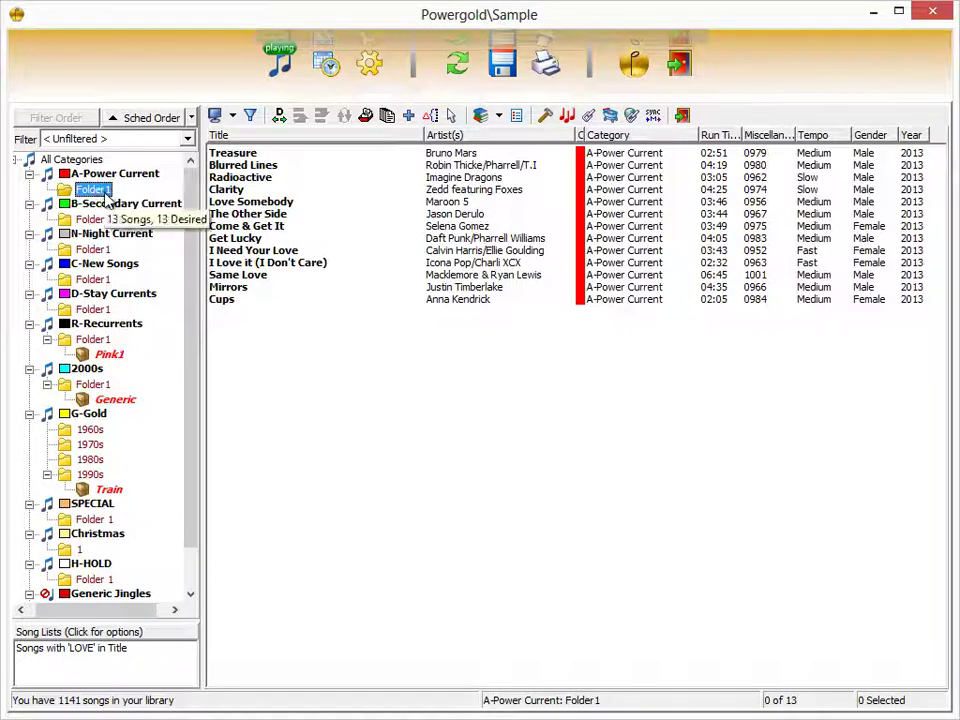
click(80, 415)
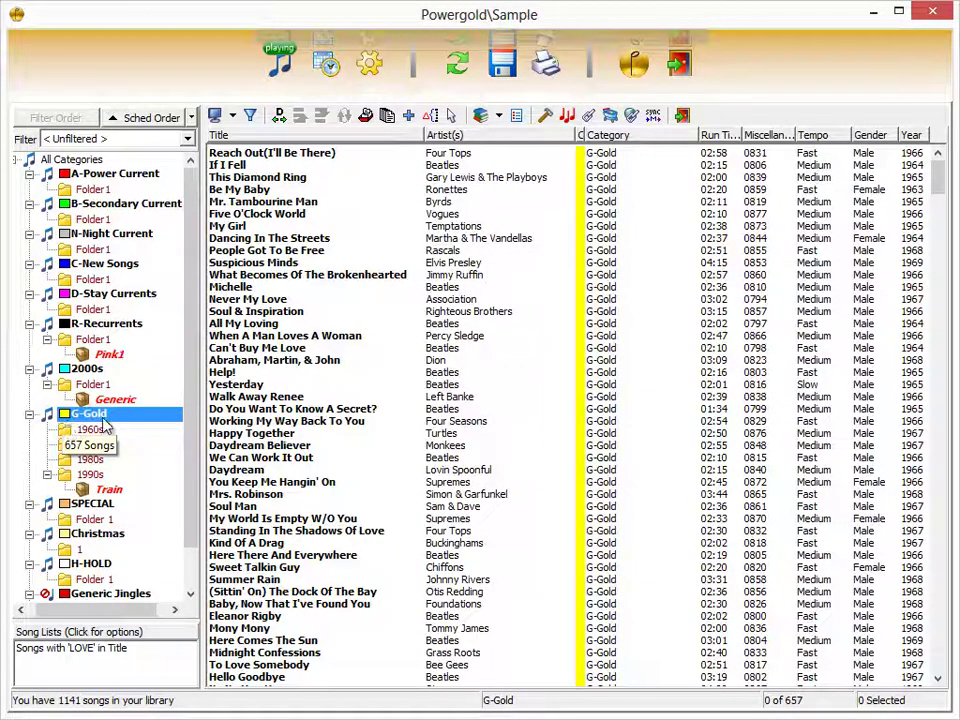
click(95, 476)
click(92, 459)
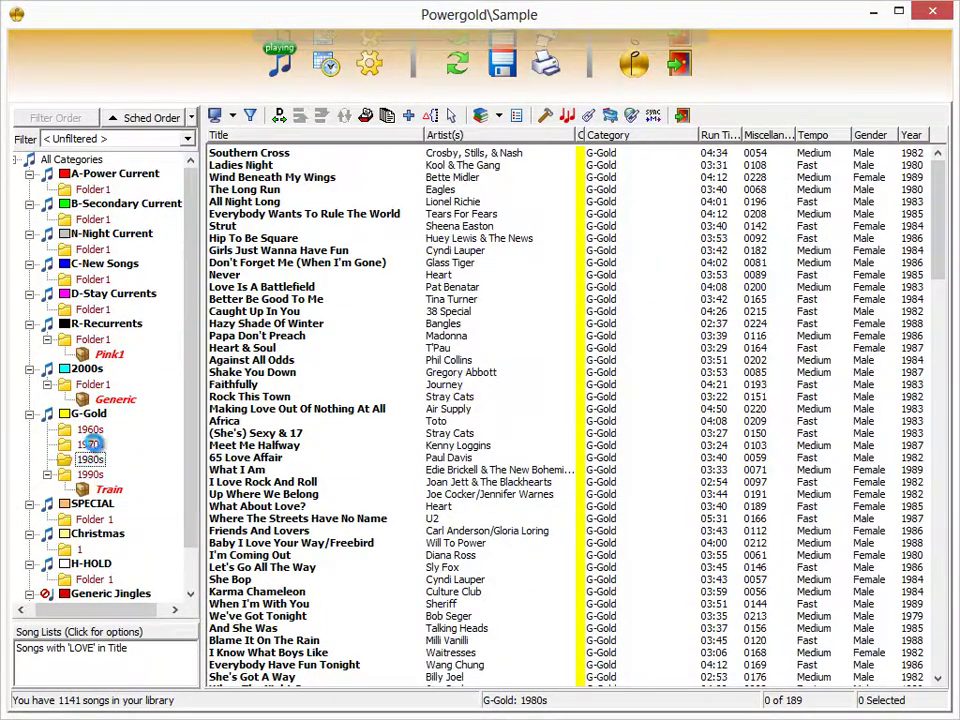
click(90, 445)
click(92, 433)
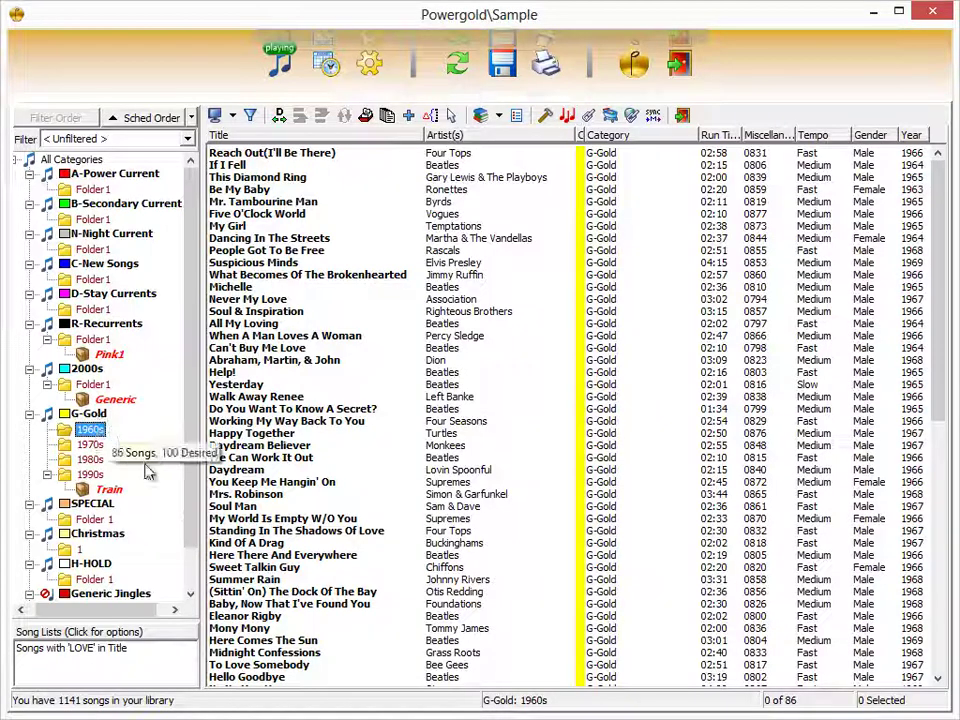
- Look over the remaining categories down to Generic Liners and list the songs of all categories
scroll(195, 555, down, 2)
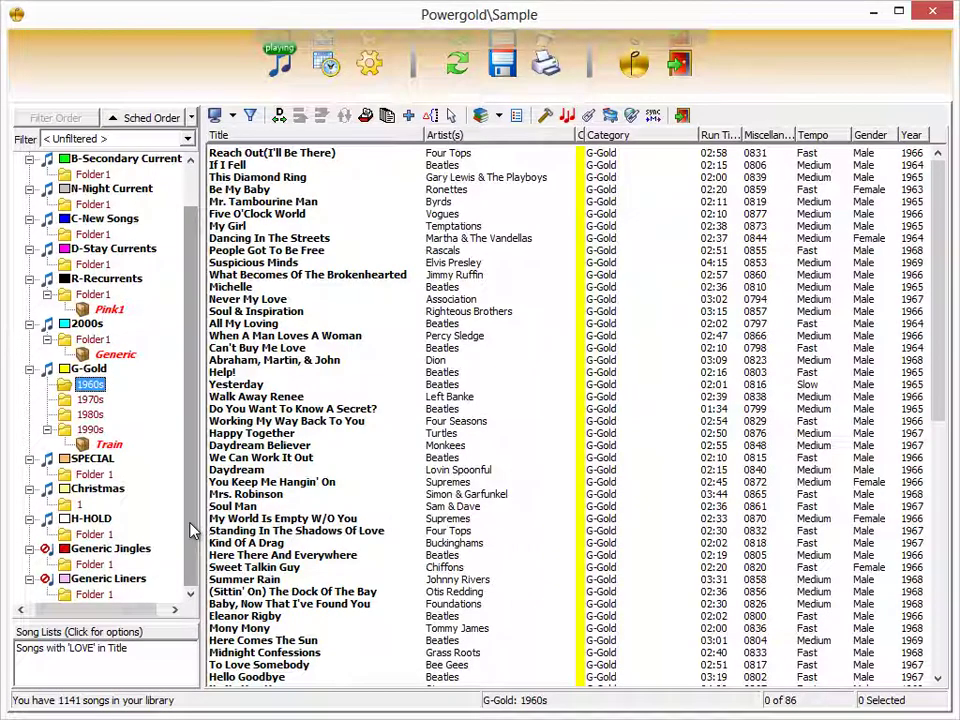
scroll(193, 530, up, 1)
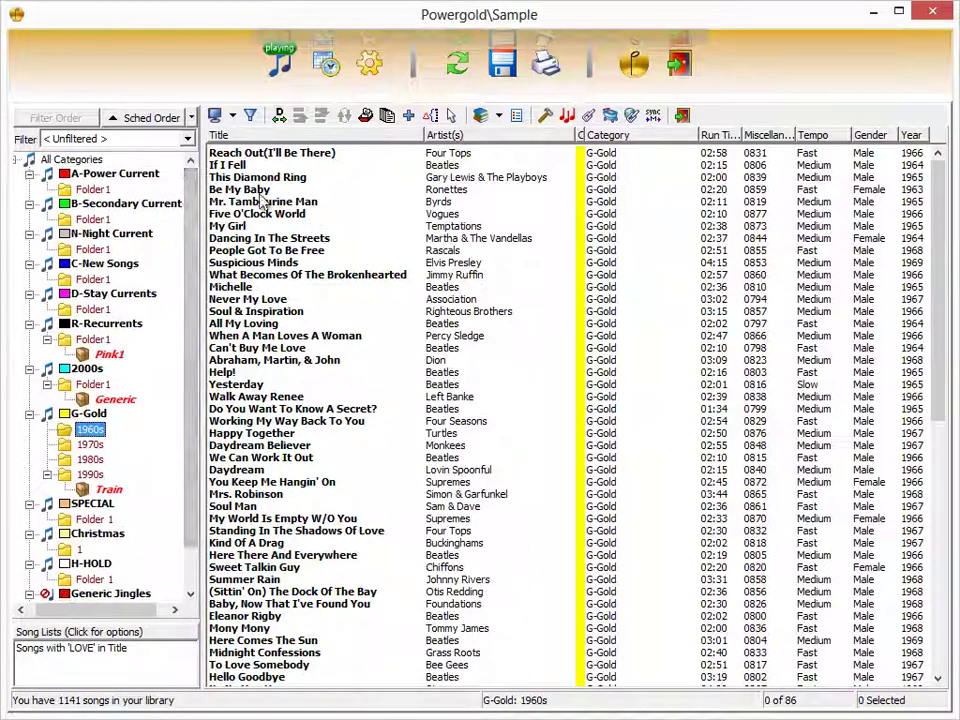
click(70, 159)
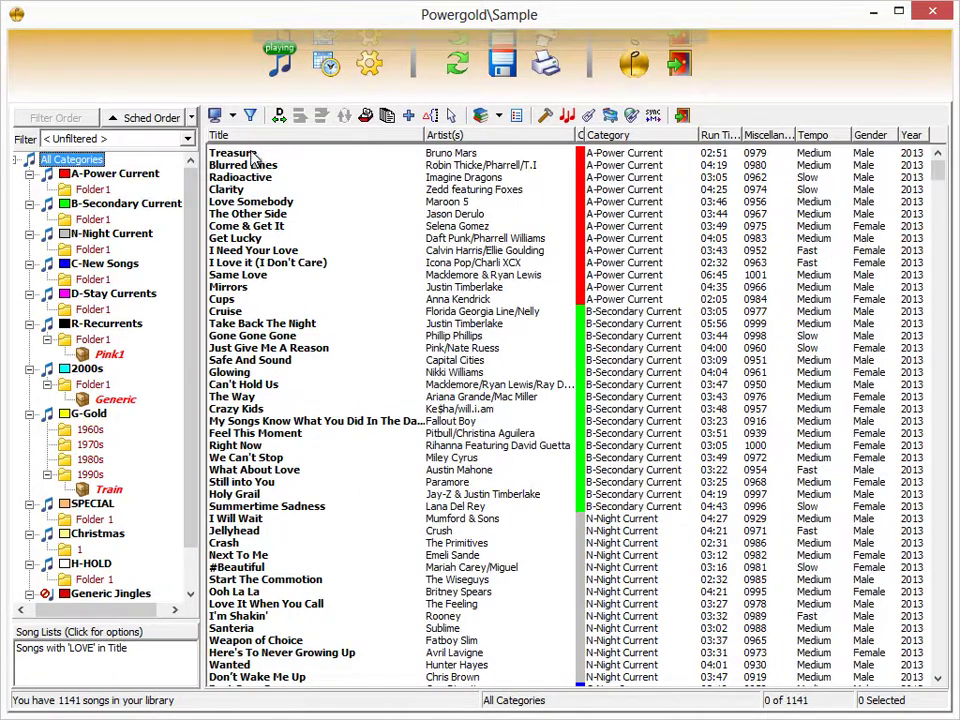
- Open the song Treasure in the Song Editor, review its property assignments, and close the assignments dialog
double_click(251, 156)
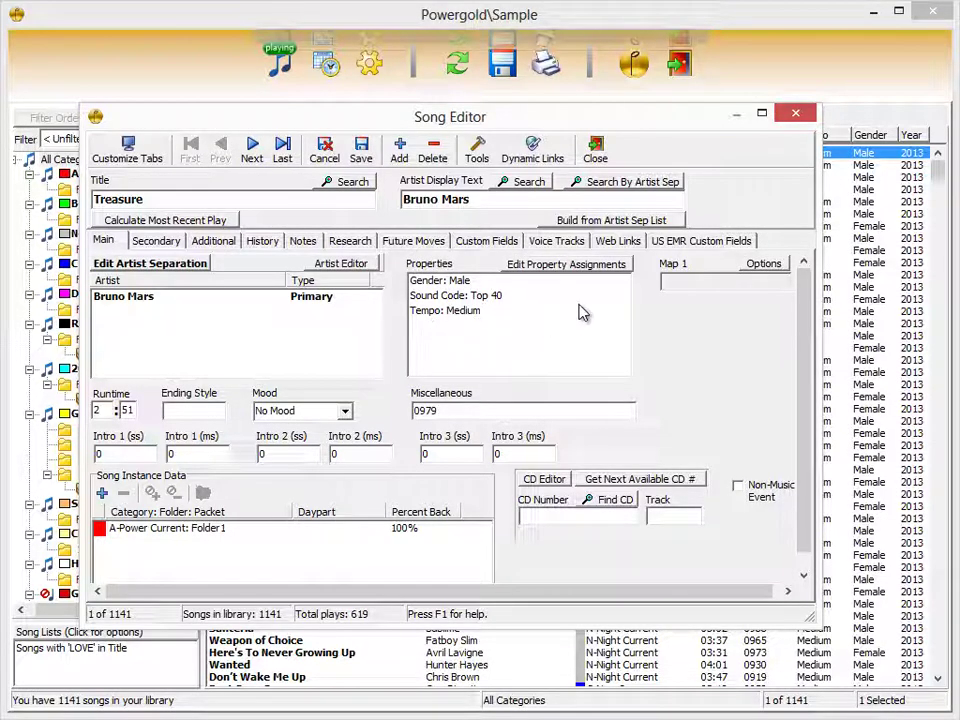
click(566, 268)
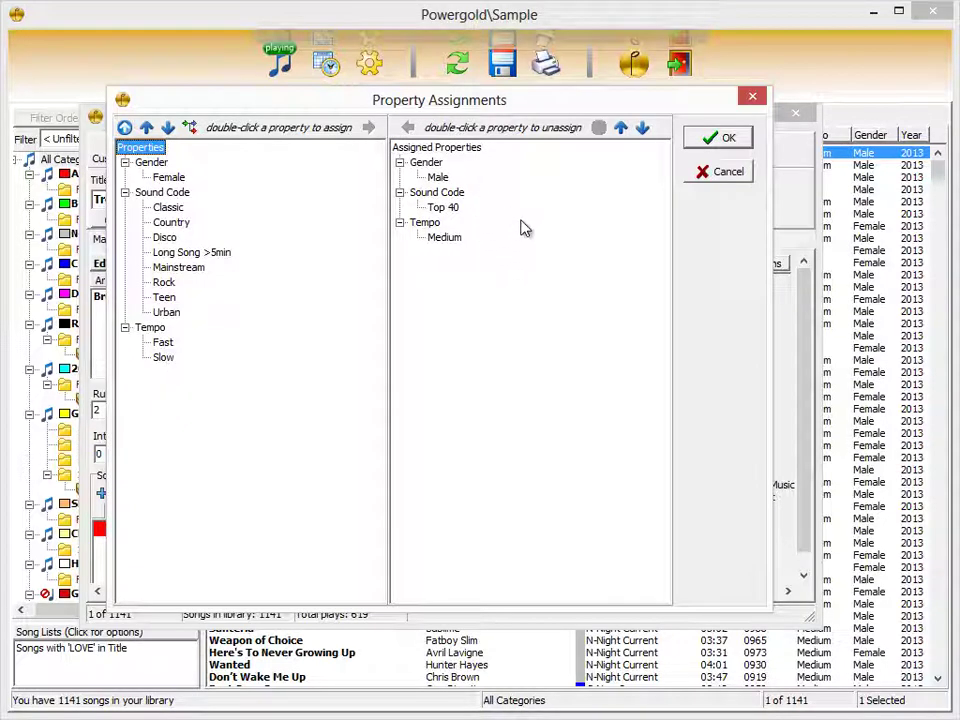
key(Return)
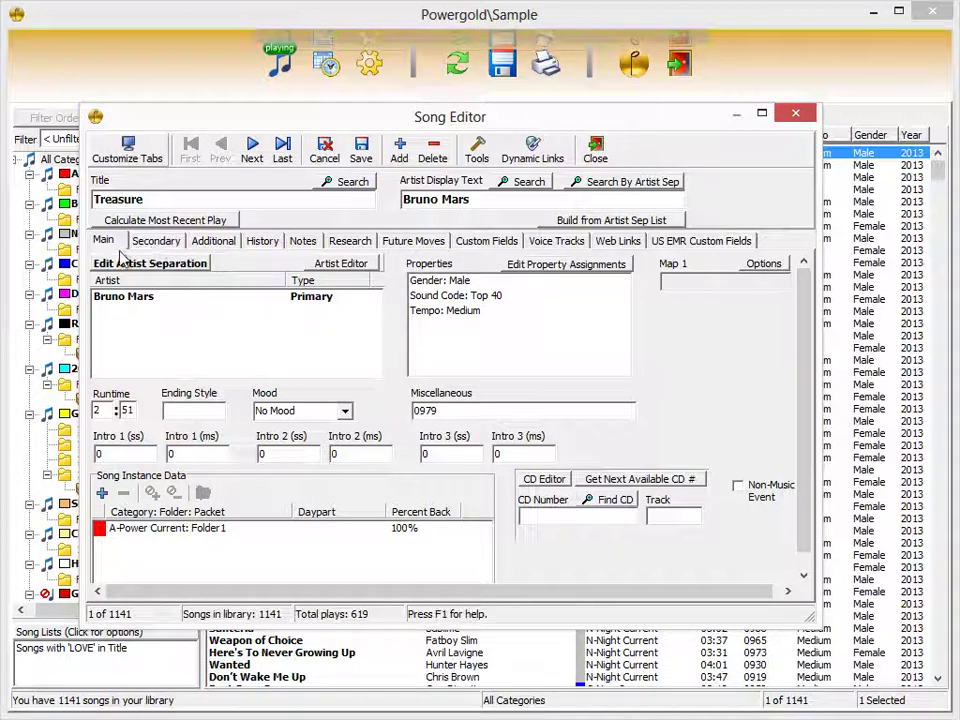
- Review Treasure's secondary and additional fields, play history, notes and research information
click(155, 246)
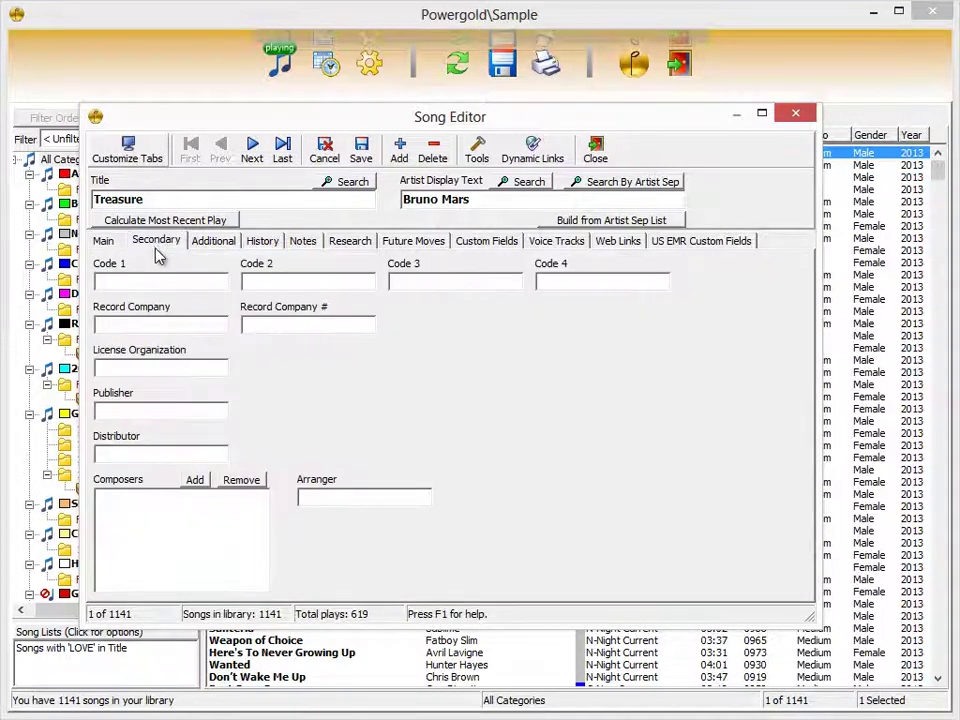
click(214, 241)
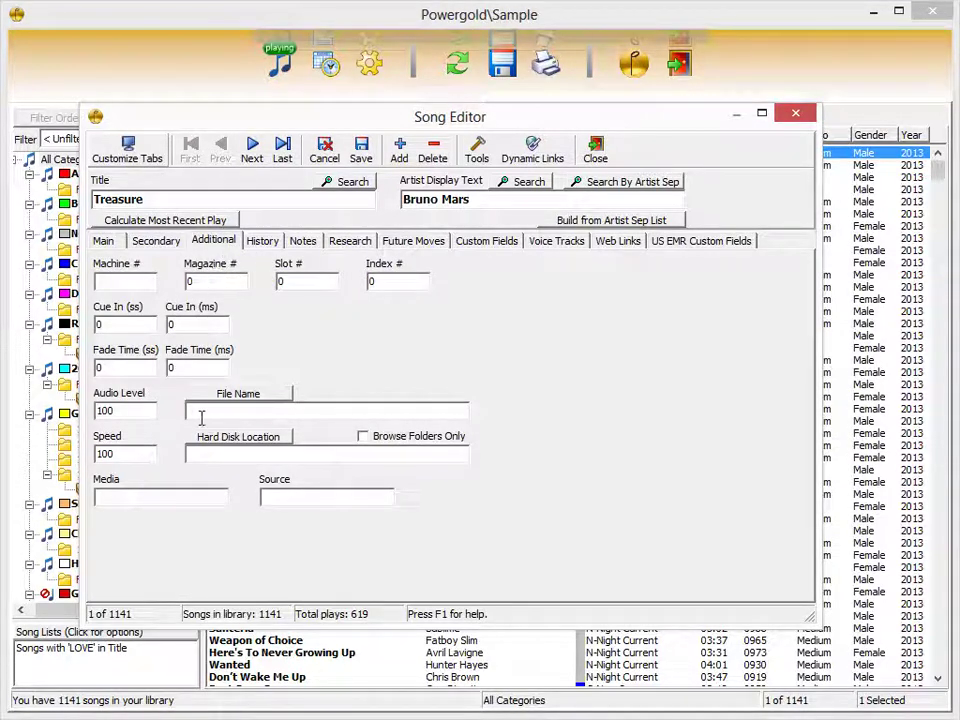
click(260, 241)
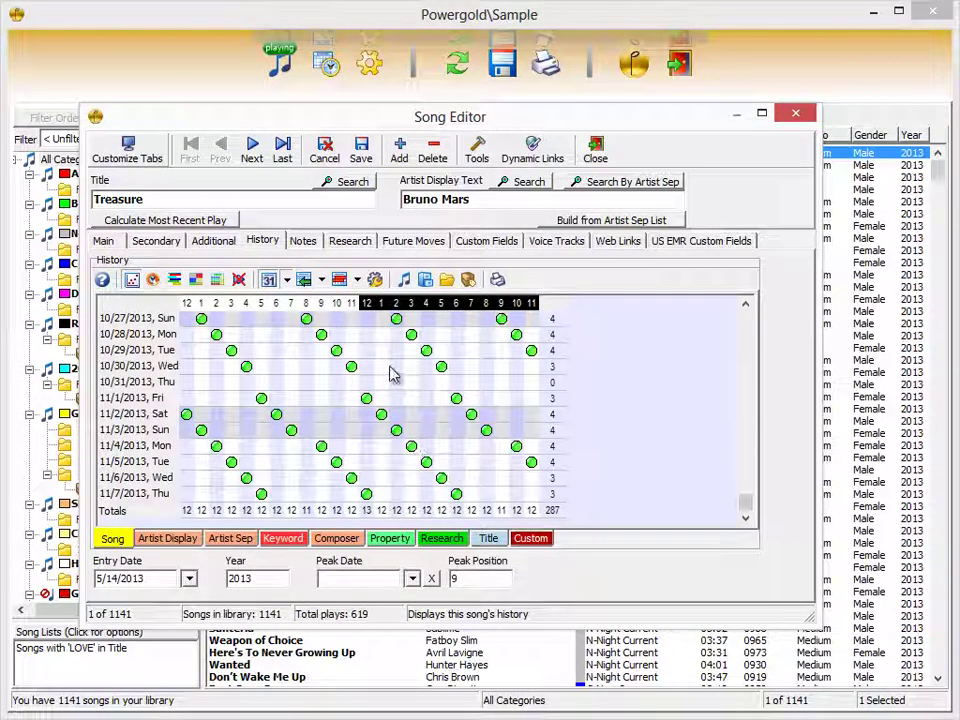
click(303, 243)
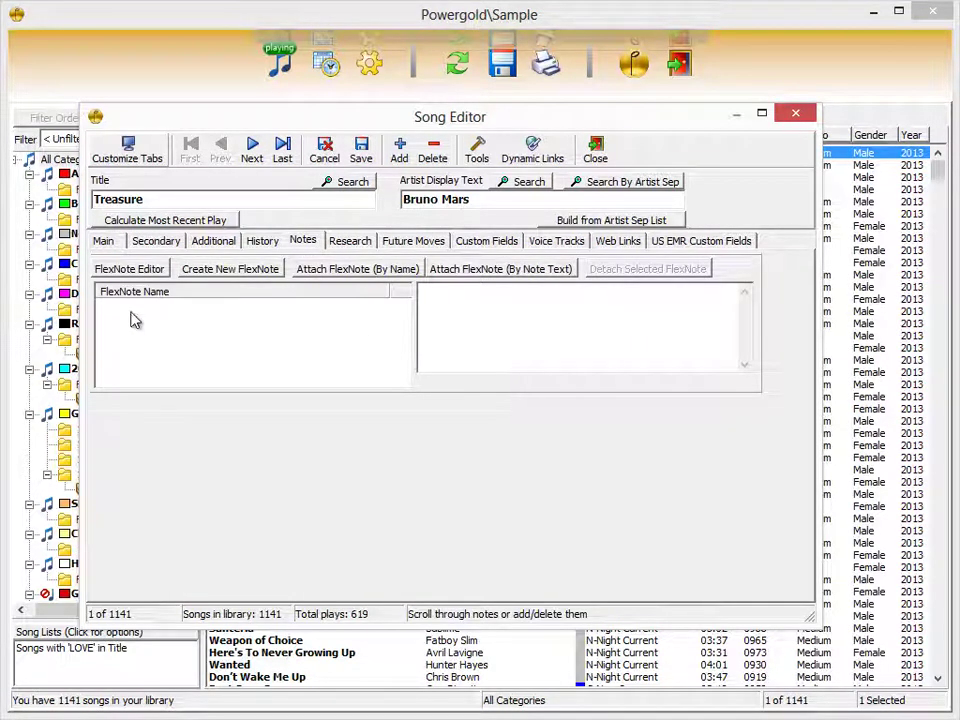
click(374, 241)
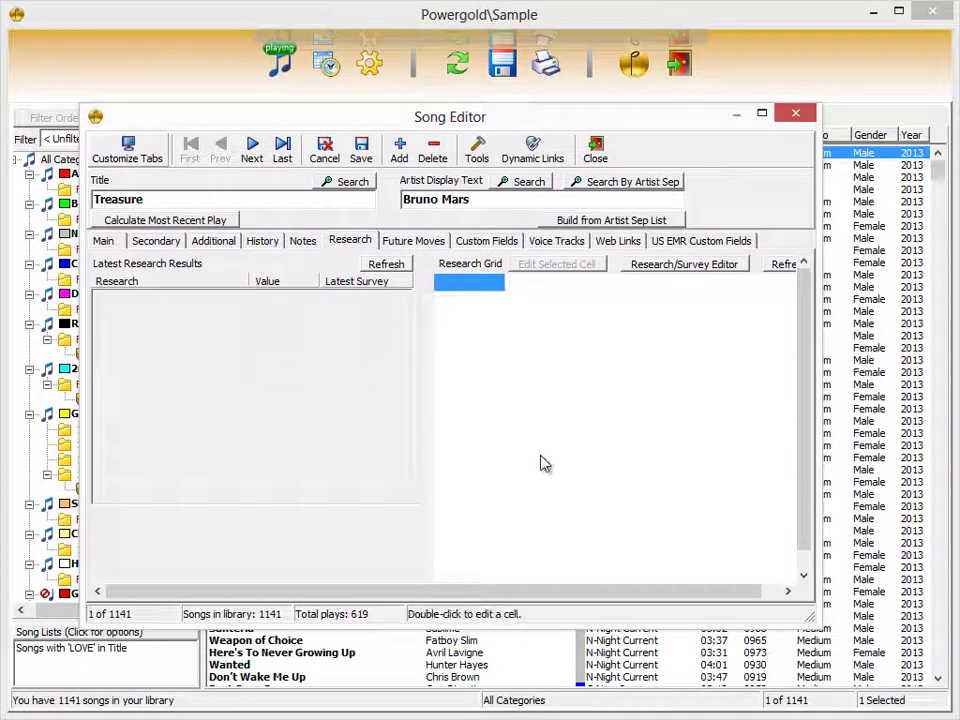
- Review Treasure's future moves and custom fields, check the custom field editor, and close the Song Editor
click(413, 241)
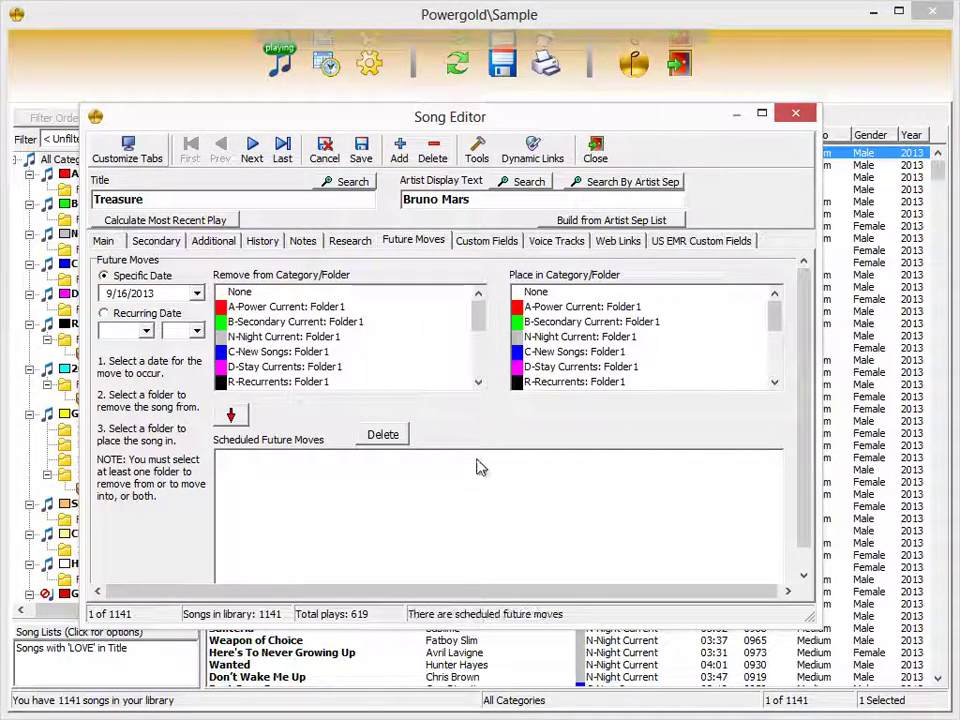
click(486, 240)
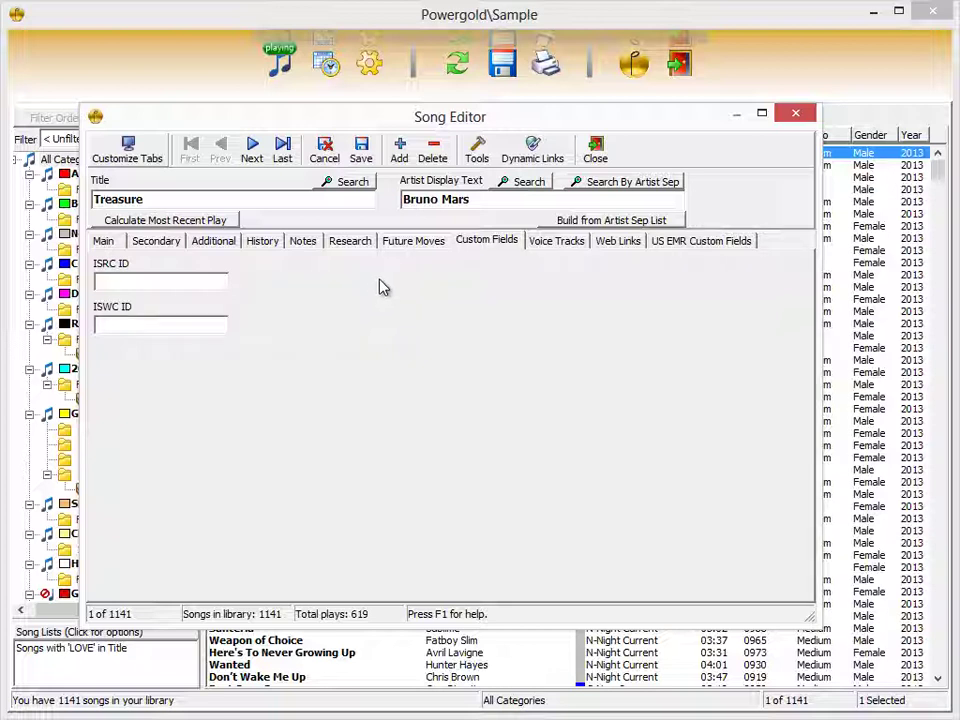
click(477, 152)
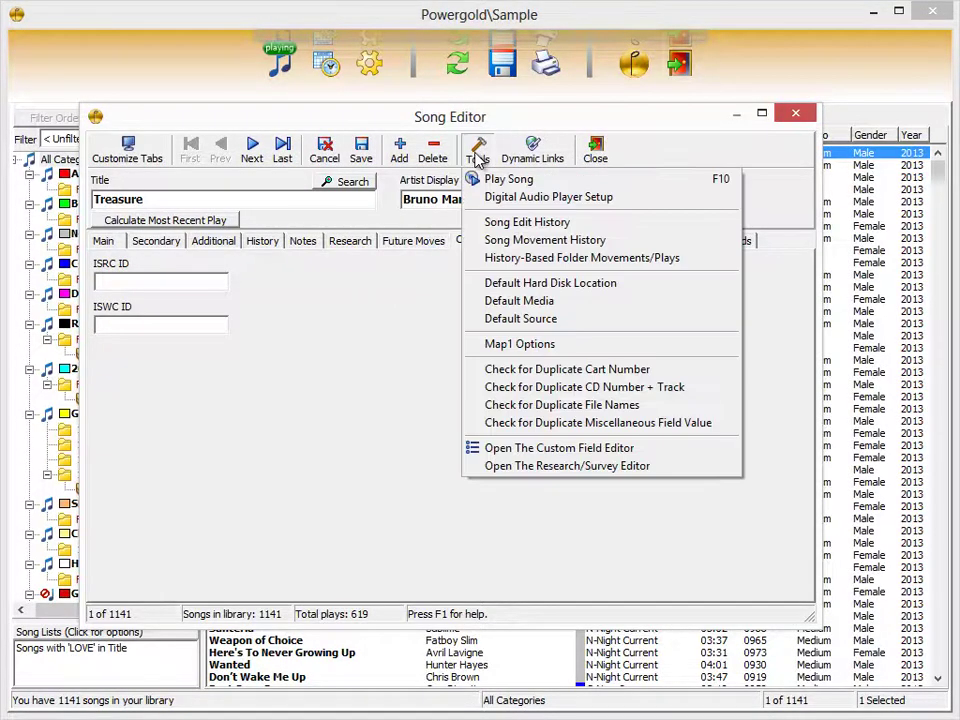
click(537, 451)
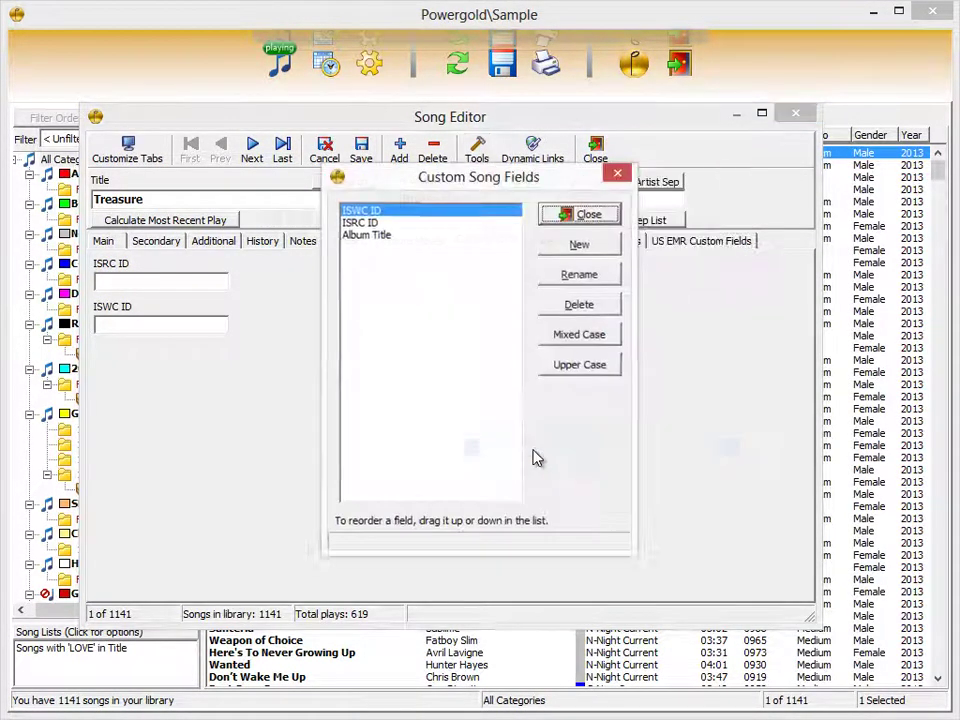
click(578, 215)
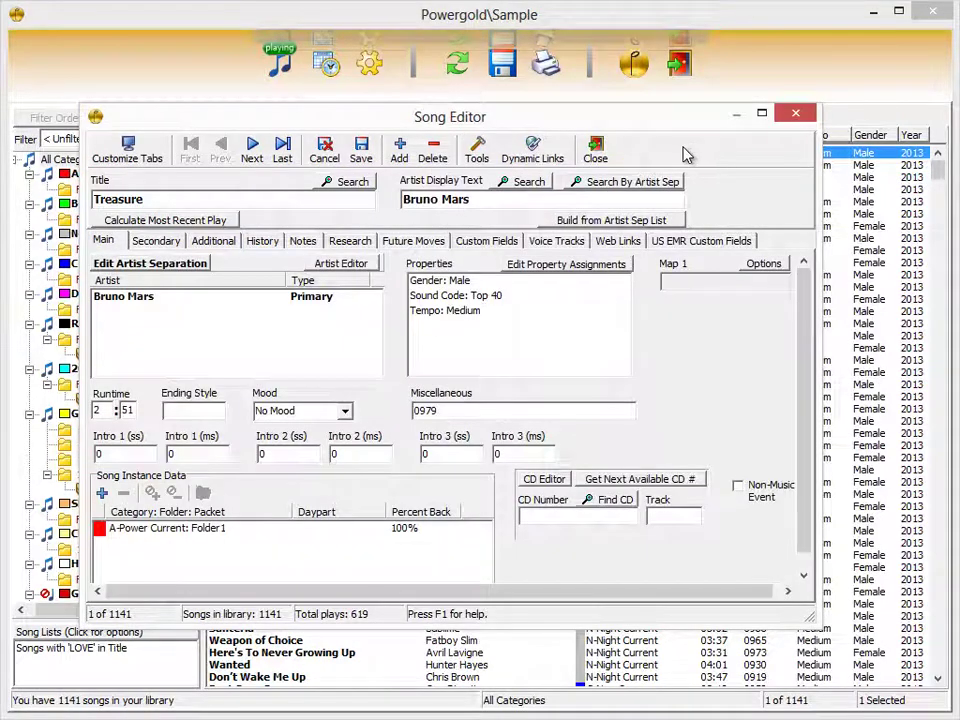
click(597, 151)
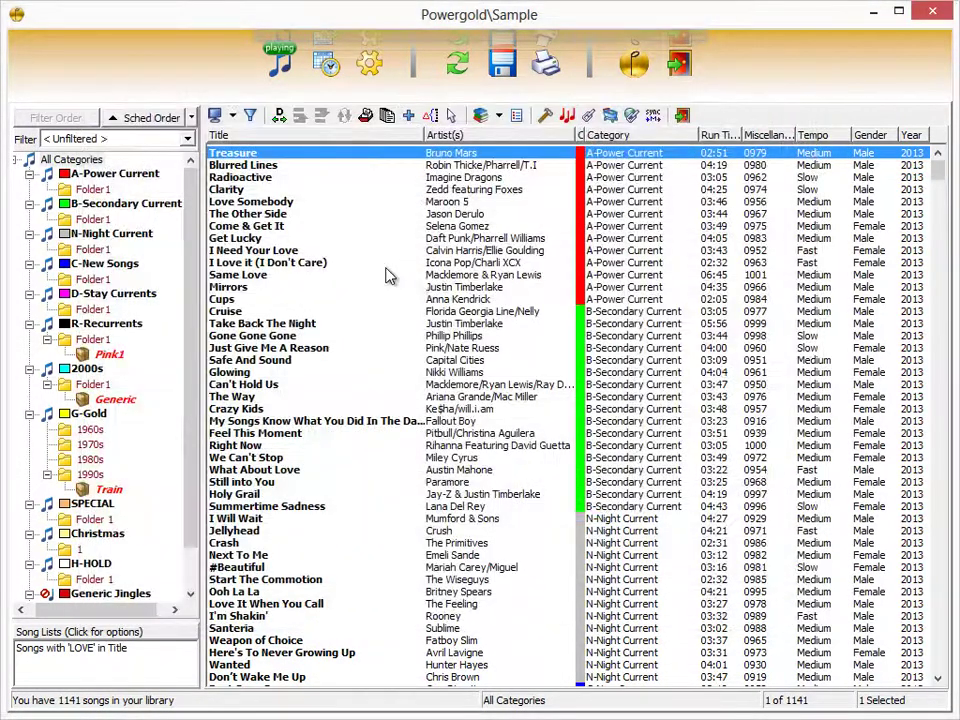
- Try to mass-assign the property Tempo: Slow to the songs Radioactive, Cups, The Way and Holy Grail, and cancel the assignment
click(463, 178)
ctrl+click(478, 299)
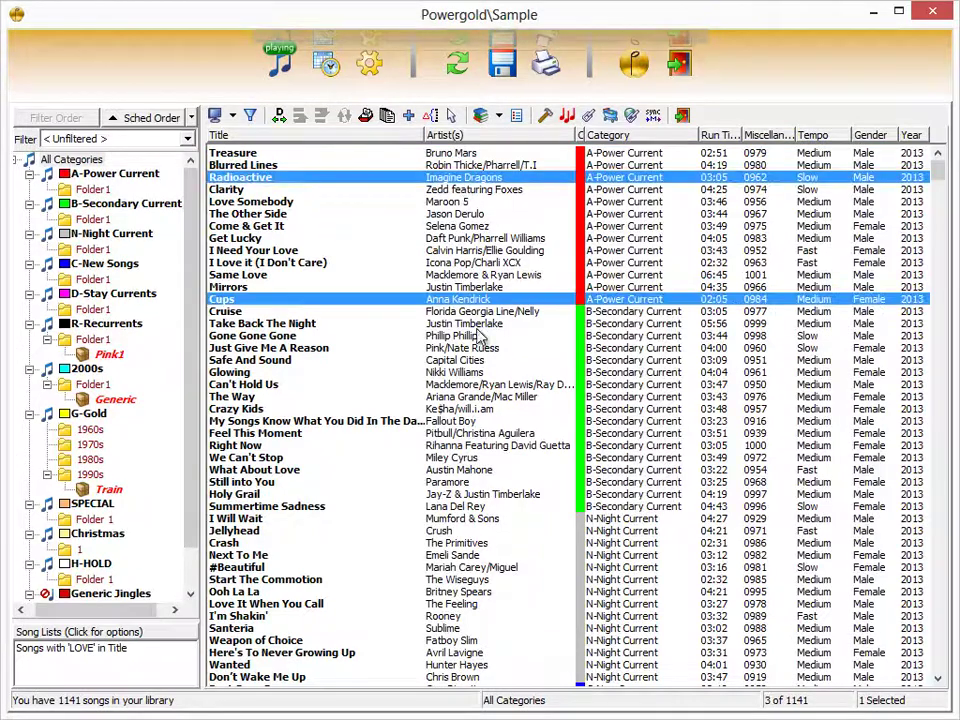
ctrl+click(489, 397)
ctrl+click(470, 496)
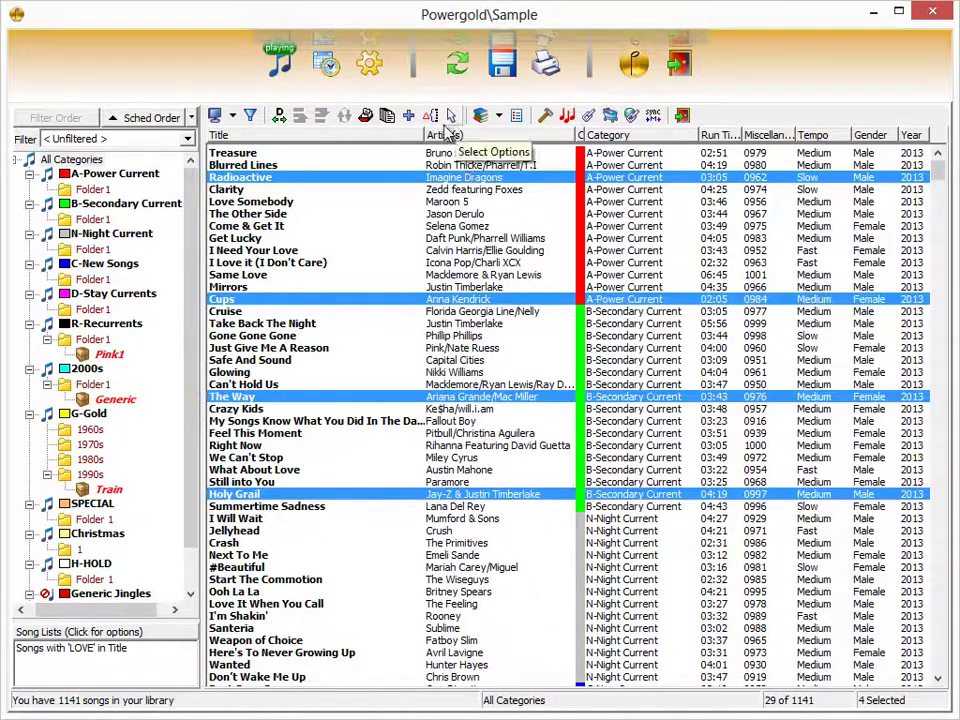
click(432, 118)
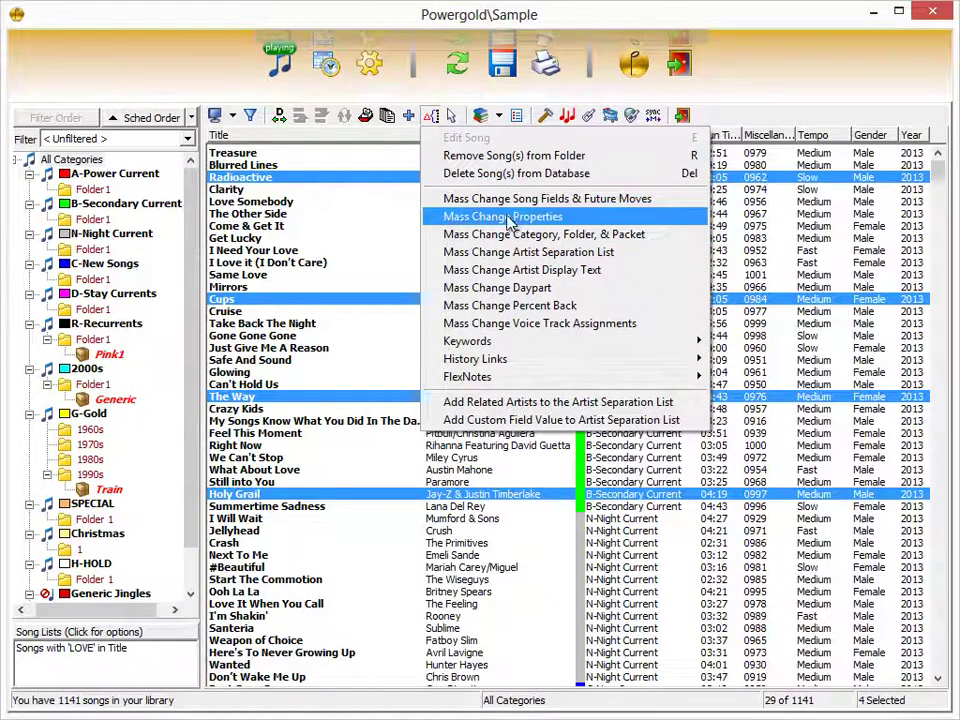
click(560, 216)
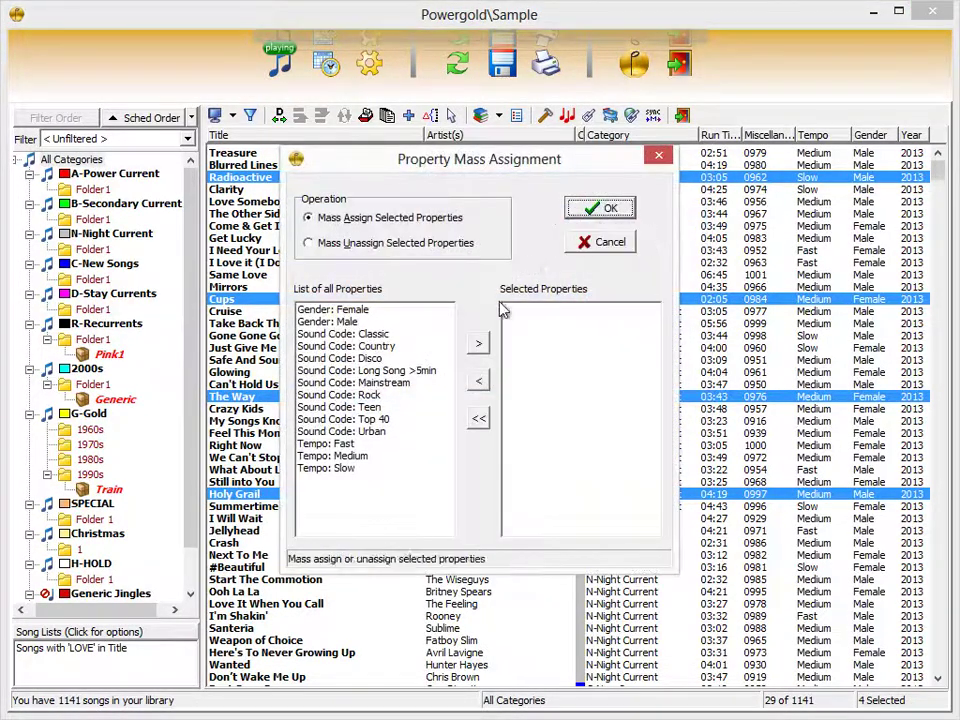
click(340, 470)
double_click(340, 470)
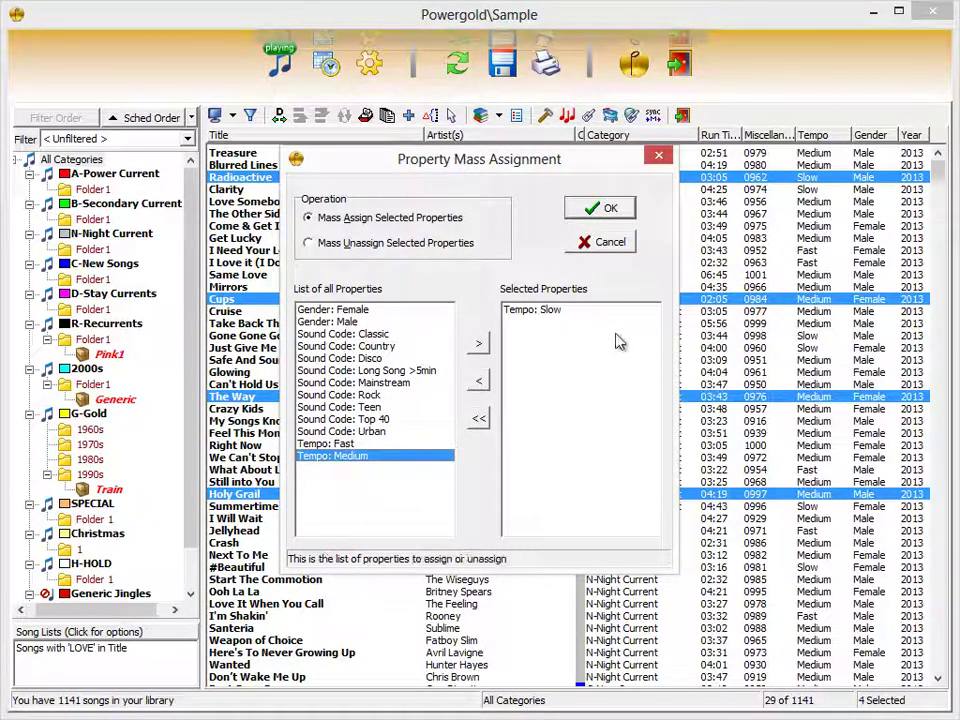
click(606, 242)
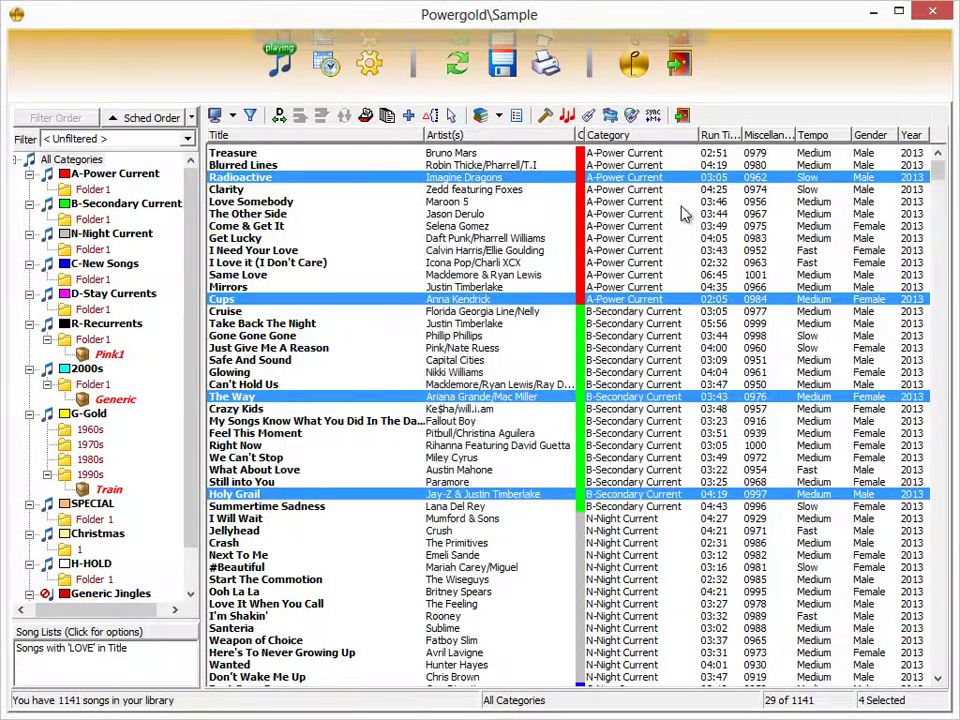
- Look over the available library reports with Love Somebody selected, and close the song library
click(665, 203)
click(517, 116)
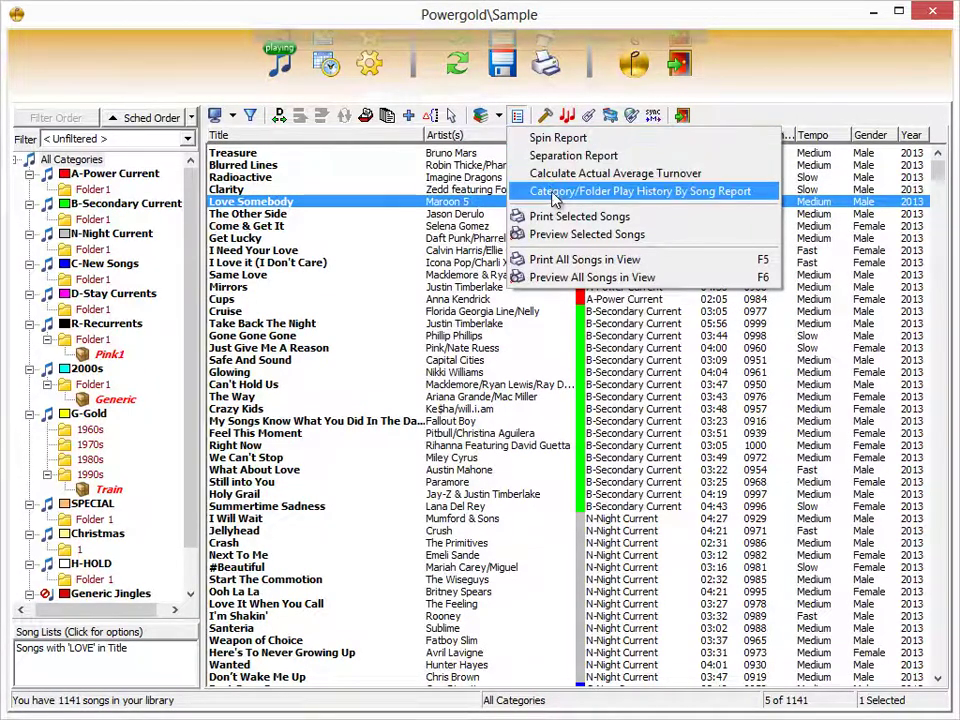
click(330, 156)
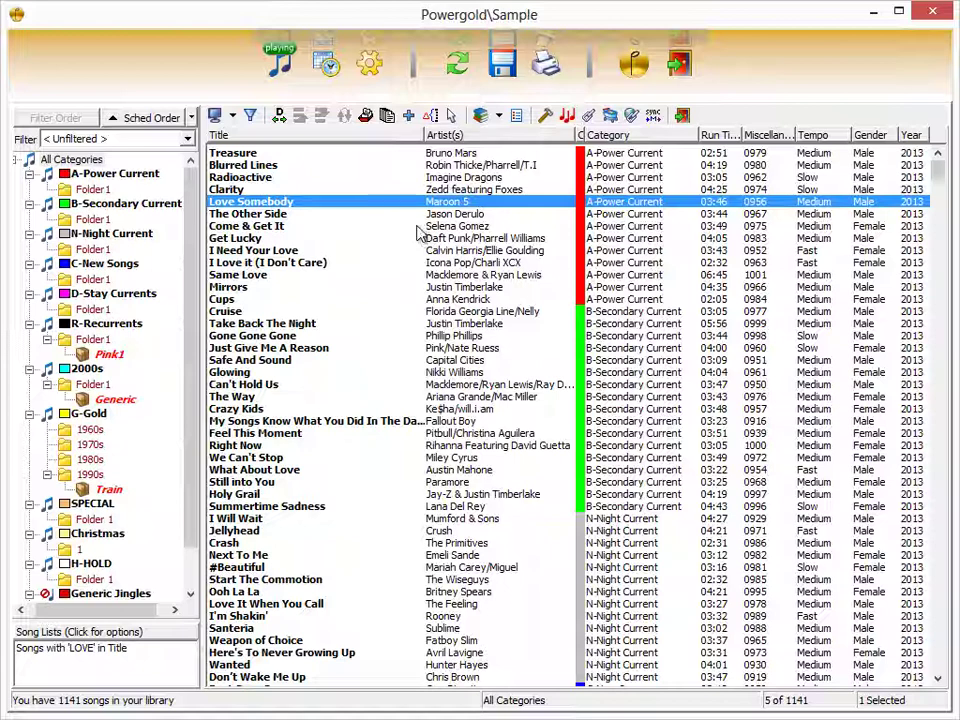
click(687, 118)
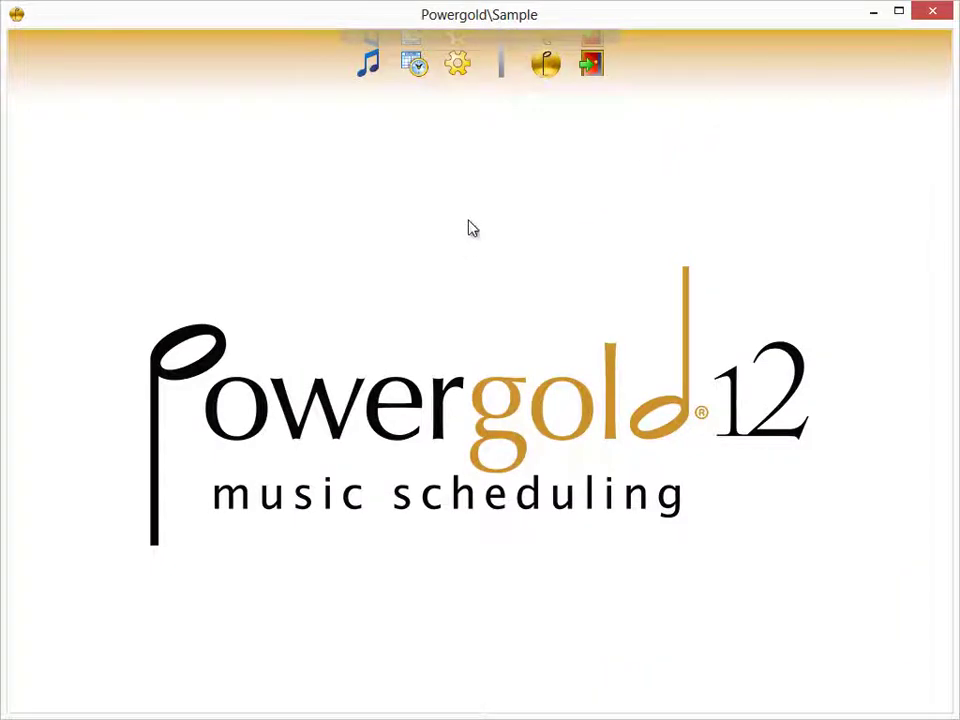
- Open the category rule settings, expand all categories, and display the rules of A-Power Current
click(458, 88)
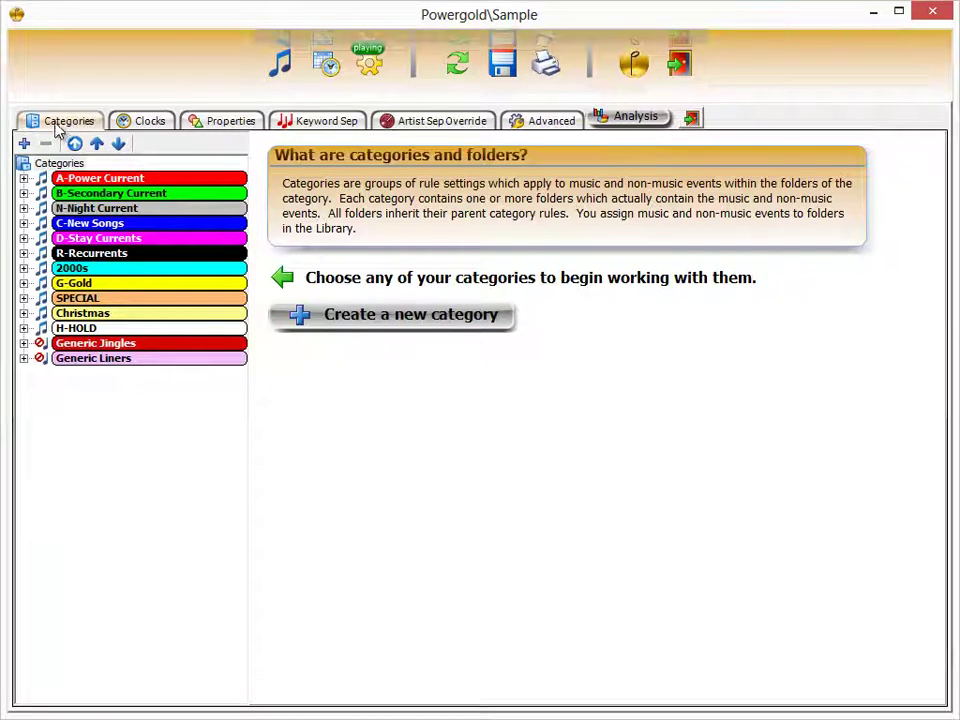
click(118, 145)
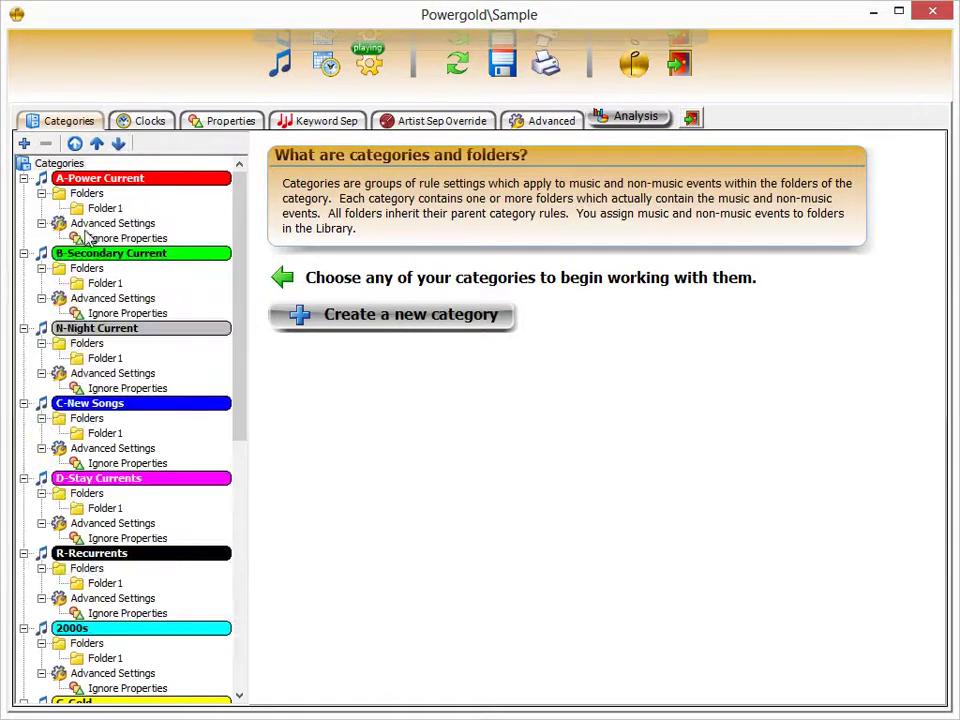
click(88, 180)
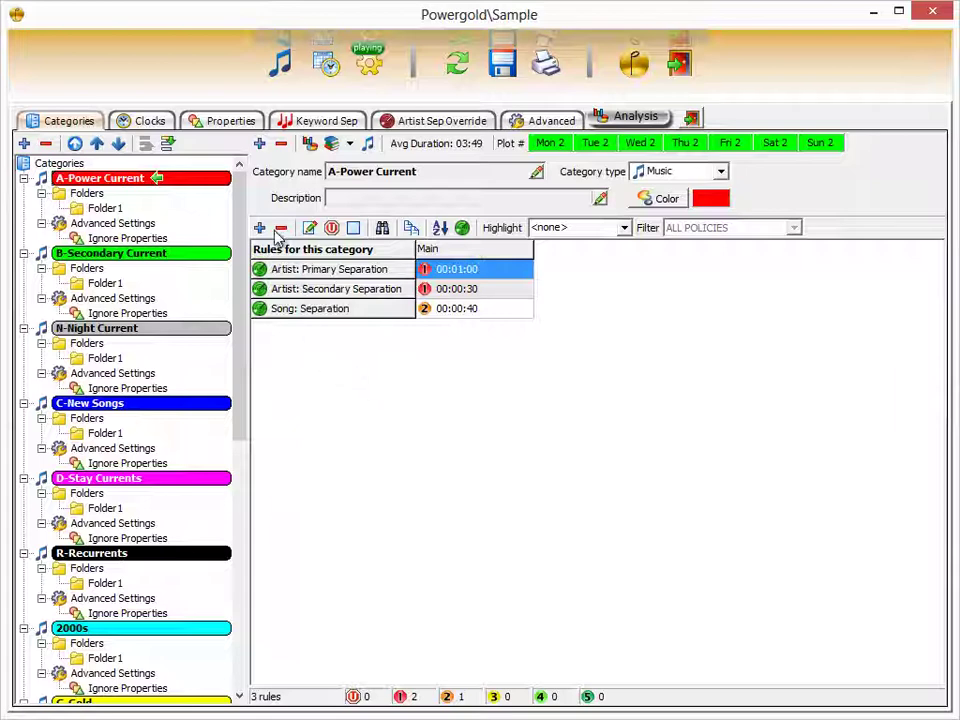
- Try picking the rules Mood, Song: 2 Day Offset, Song: 5 Day Offset and Song: Previous Day Played Offset for A-Power Current, and cancel
click(260, 229)
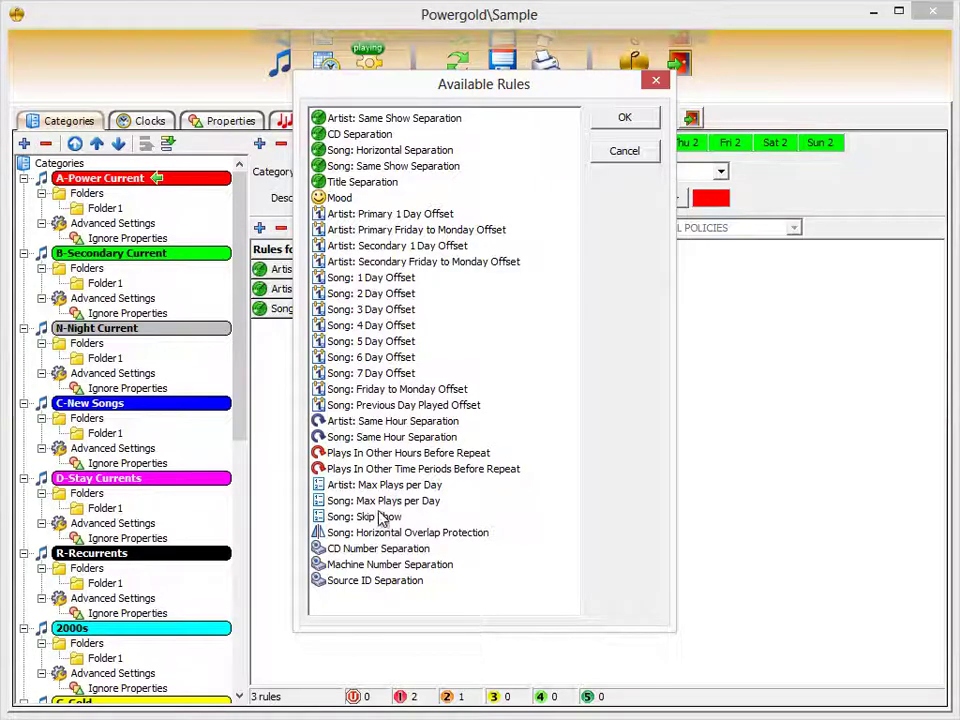
click(333, 198)
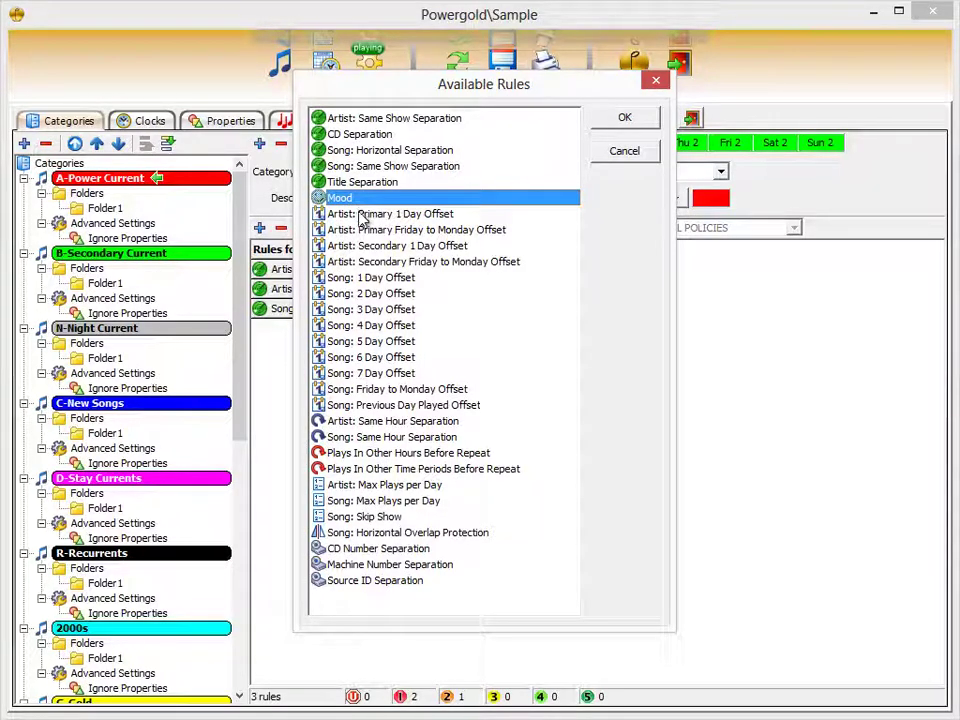
ctrl+click(378, 293)
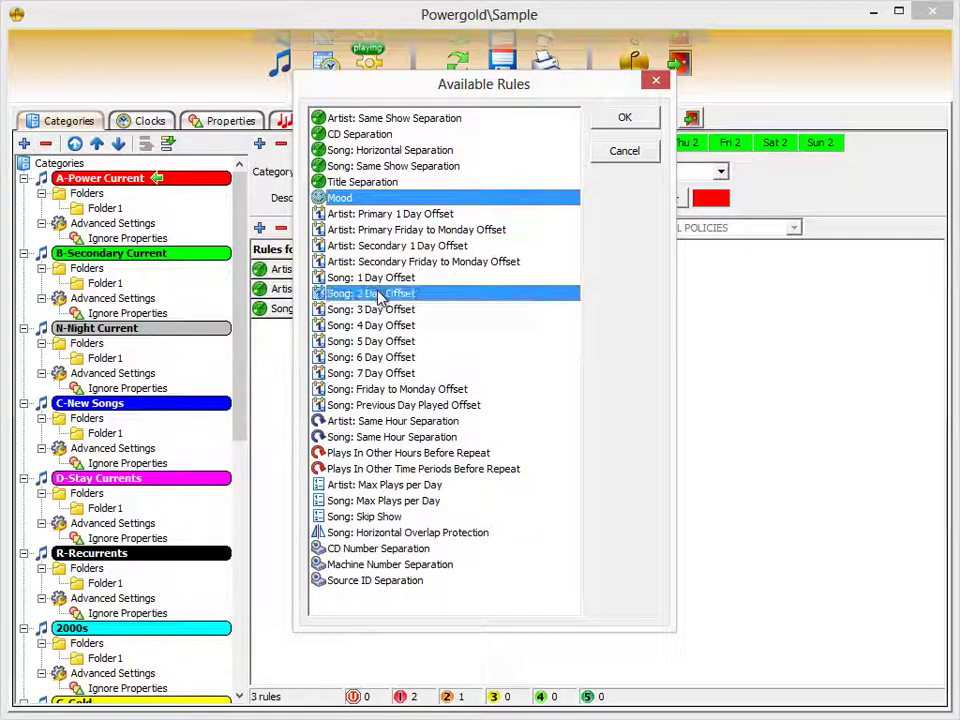
ctrl+click(381, 341)
ctrl+click(395, 403)
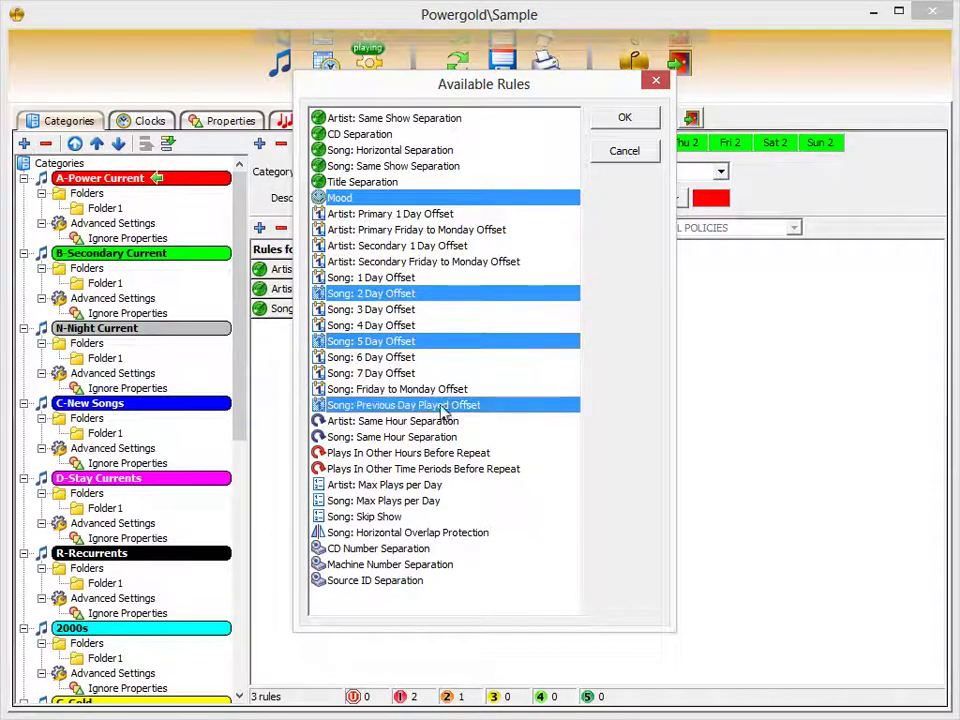
click(650, 158)
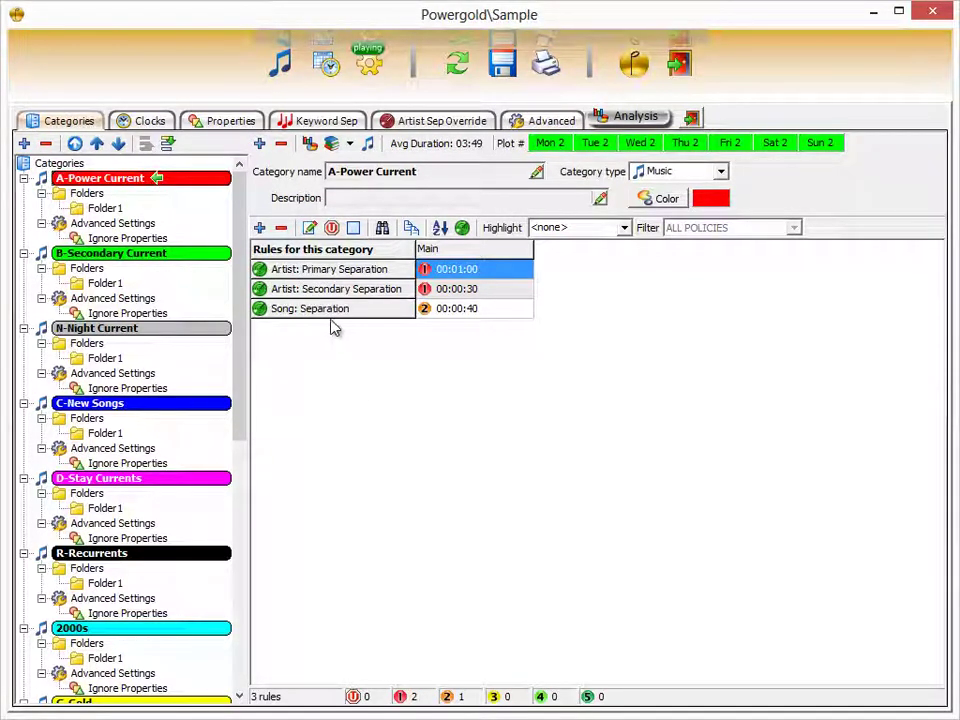
- Try a 00:00:30 core and Low priority on A-Power Current's primary artist separation, and restore core 00:00:00 and High priority
double_click(497, 278)
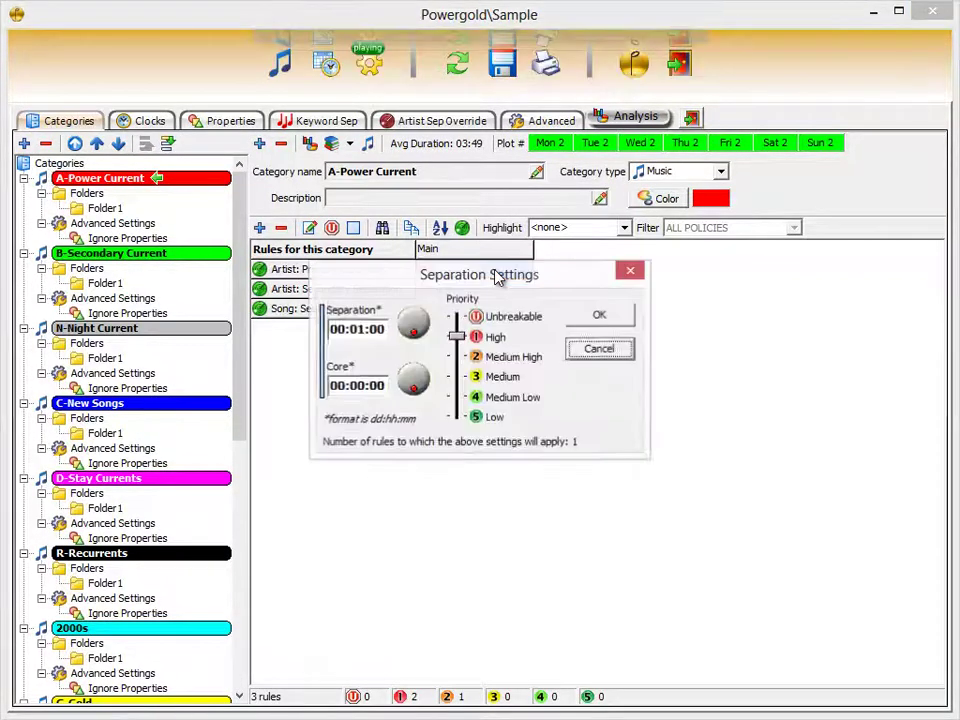
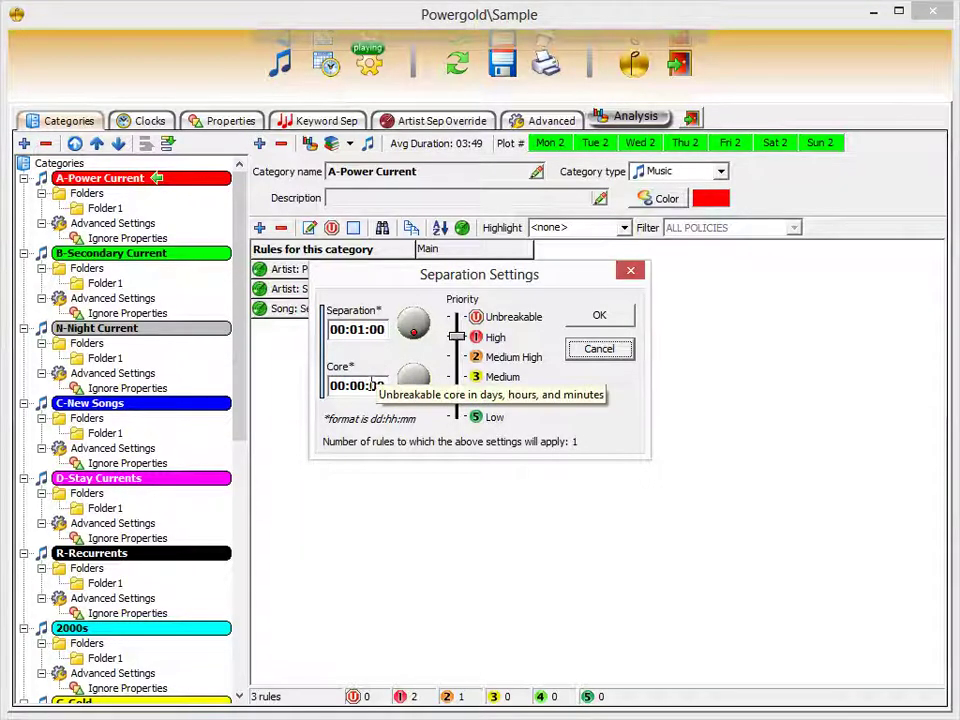
click(376, 385)
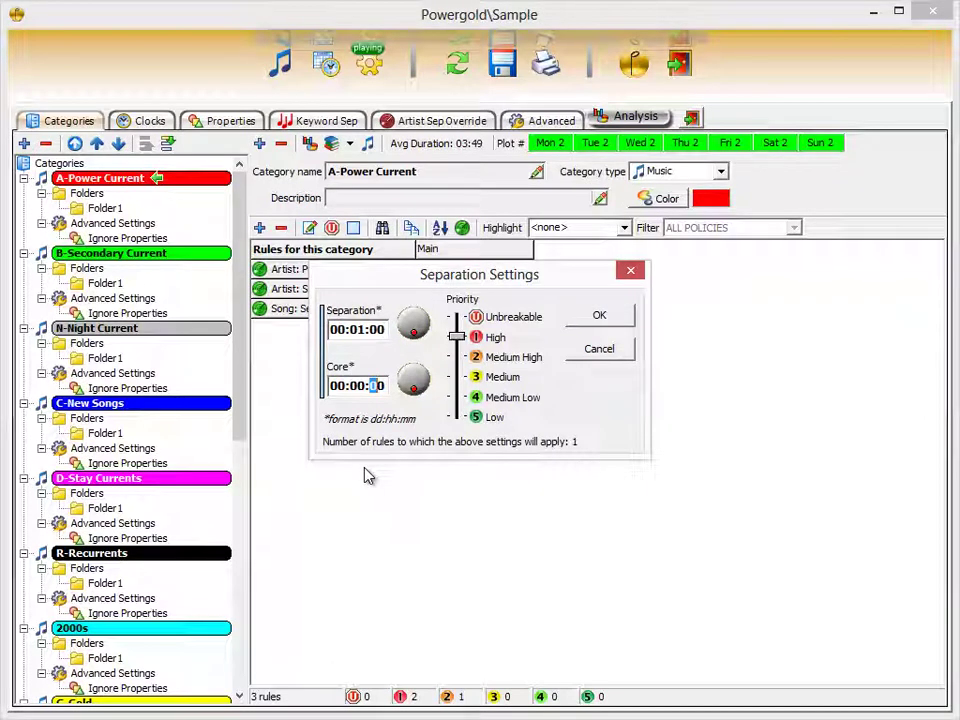
text(30)
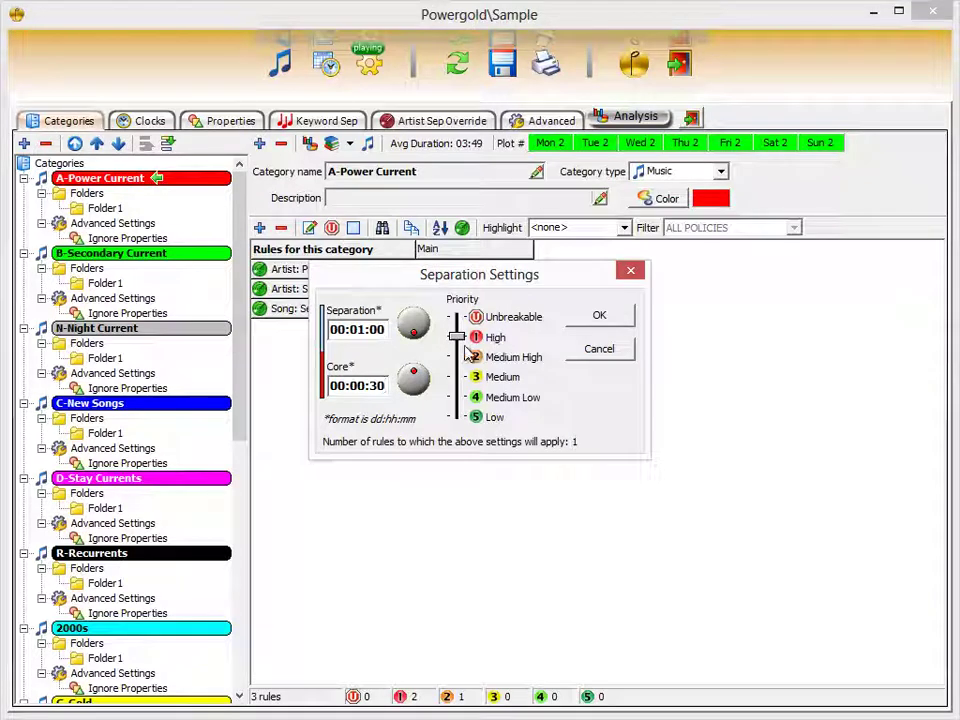
drag(456, 340, 456, 418)
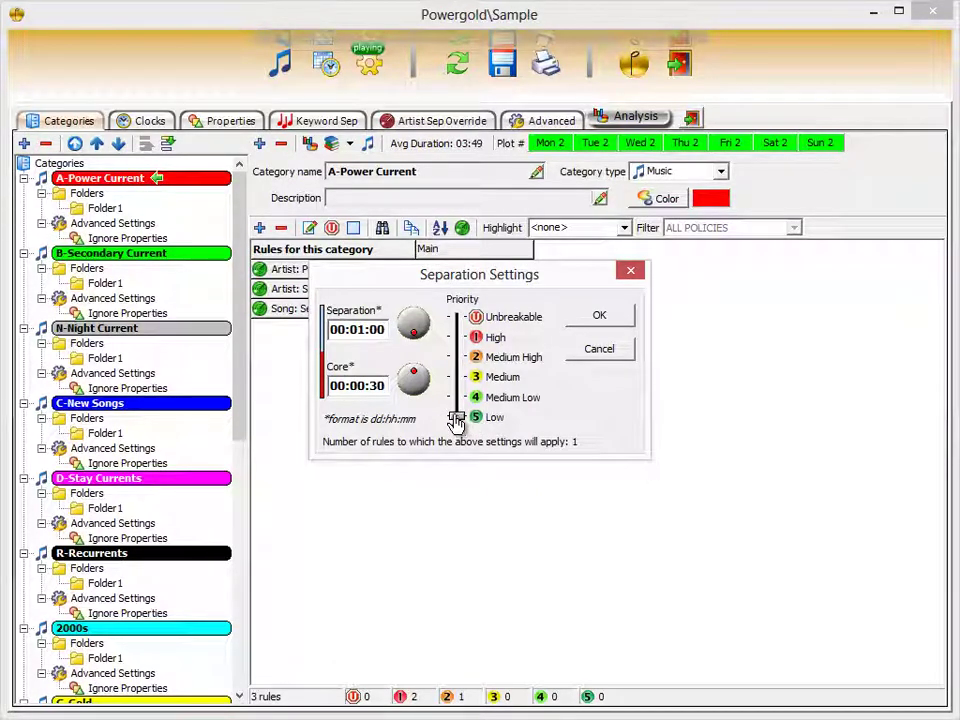
drag(455, 420, 455, 343)
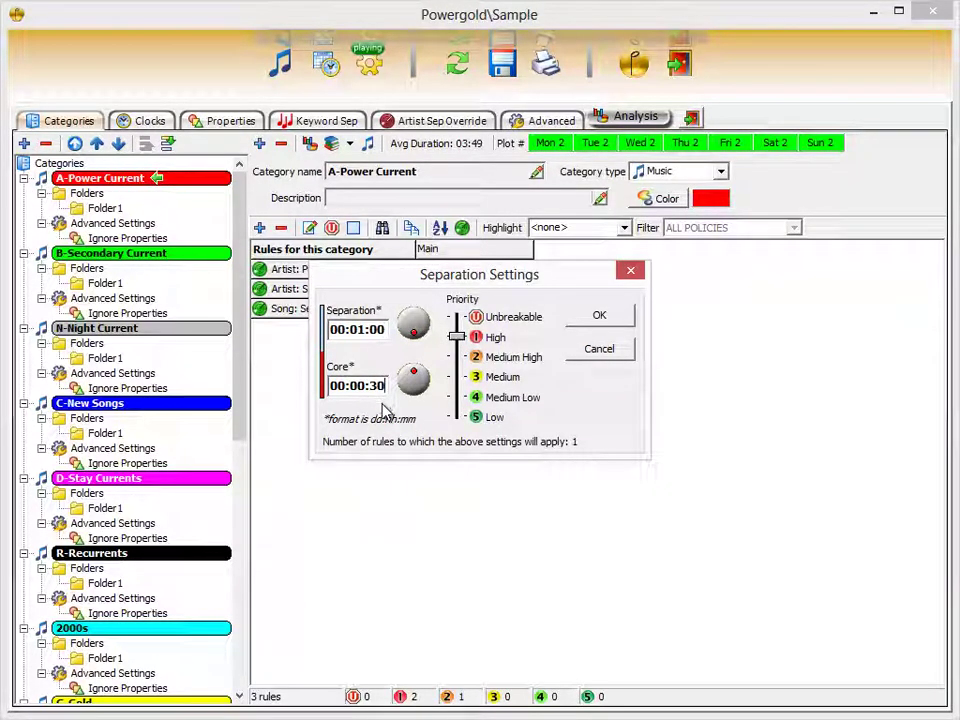
key(Left)
key(Left)
text(0)
click(617, 318)
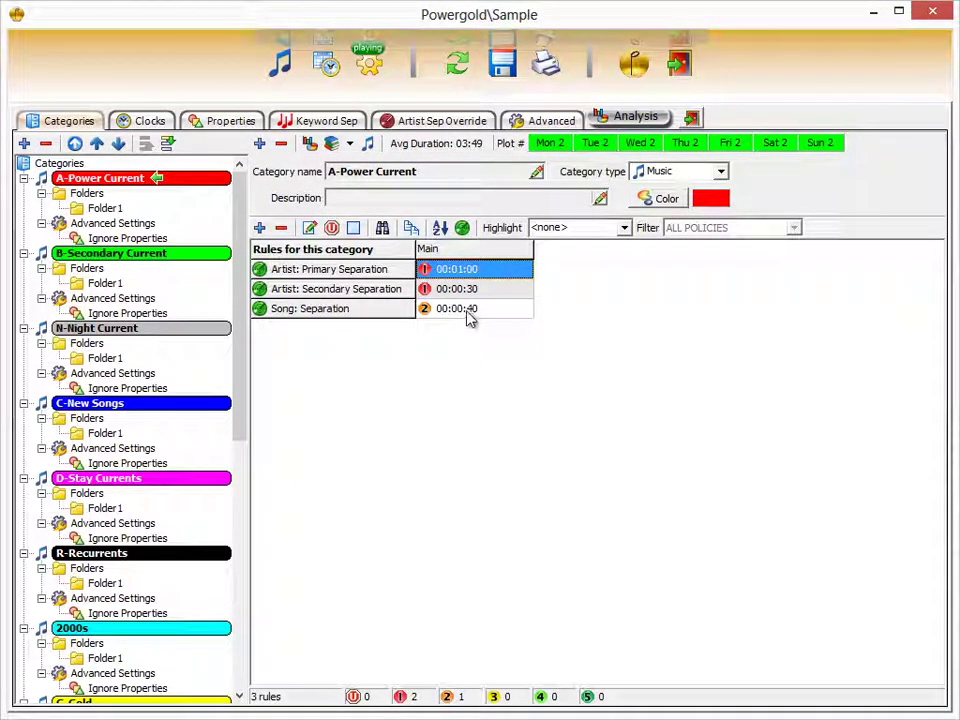
- Review the separation settings of A-Power Current's Song: Separation rule and close them without changes
click(462, 312)
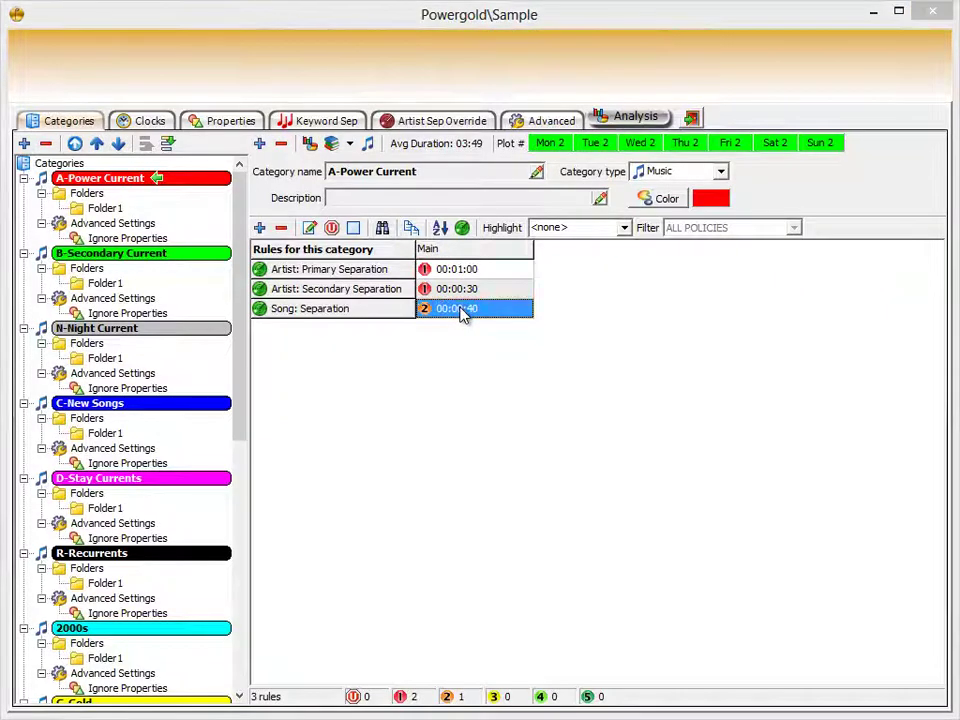
double_click(462, 312)
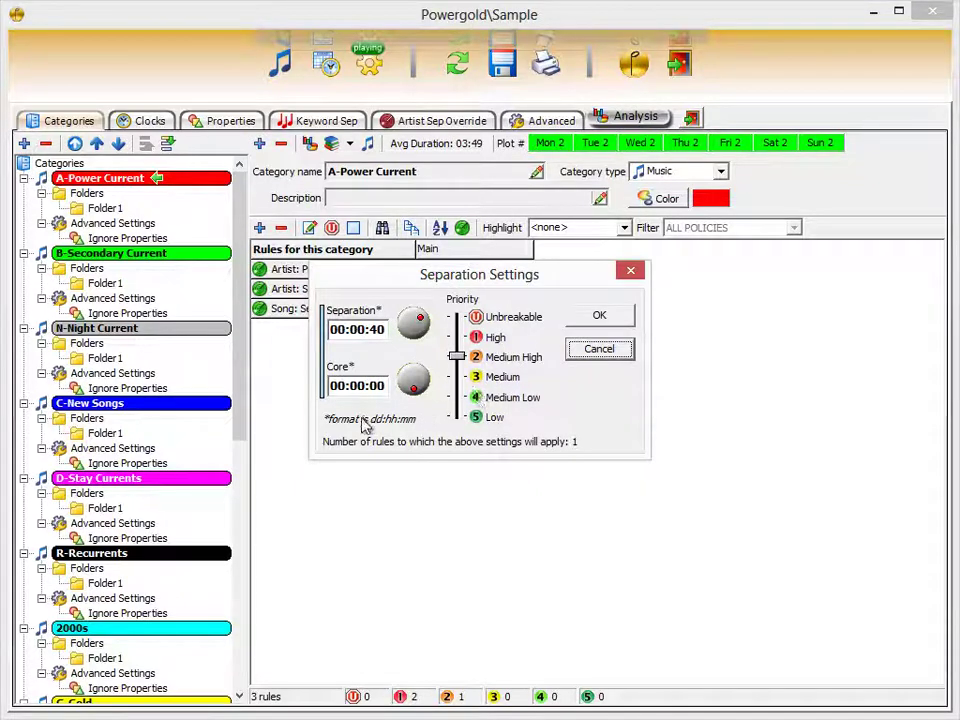
click(600, 350)
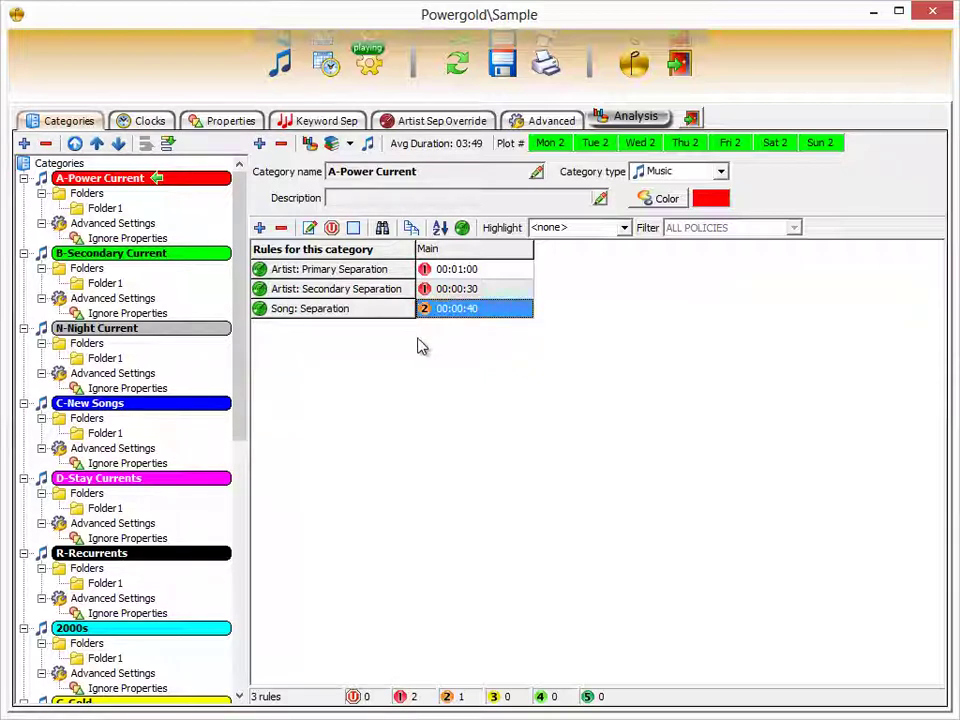
- View the rules of B-Secondary Current and N-Night Current, and return to the A-Power Current rules
click(210, 256)
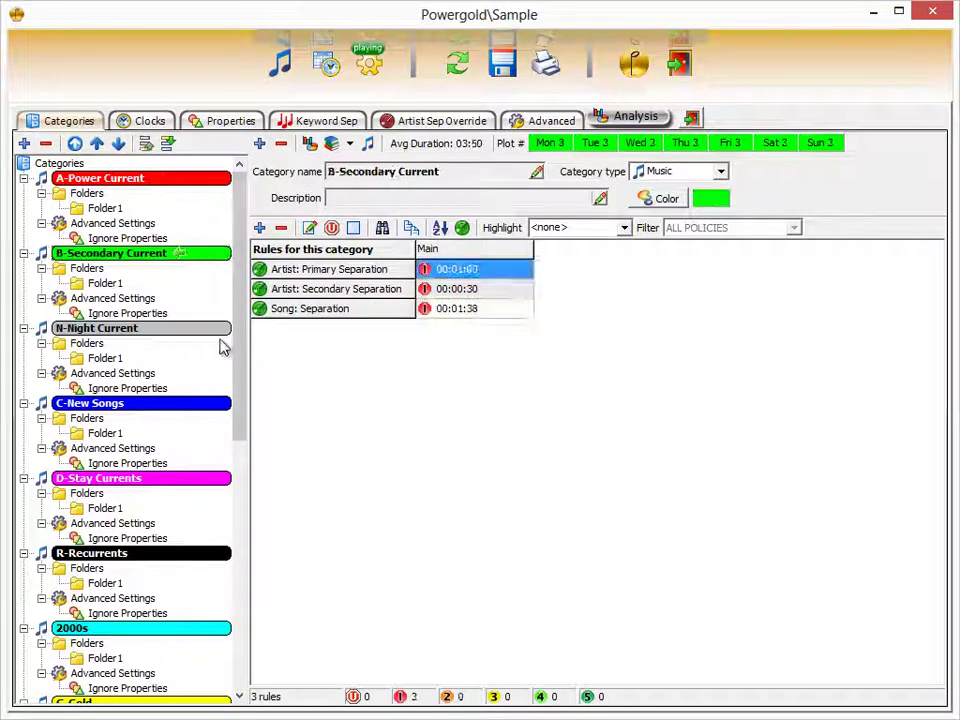
click(220, 331)
click(215, 190)
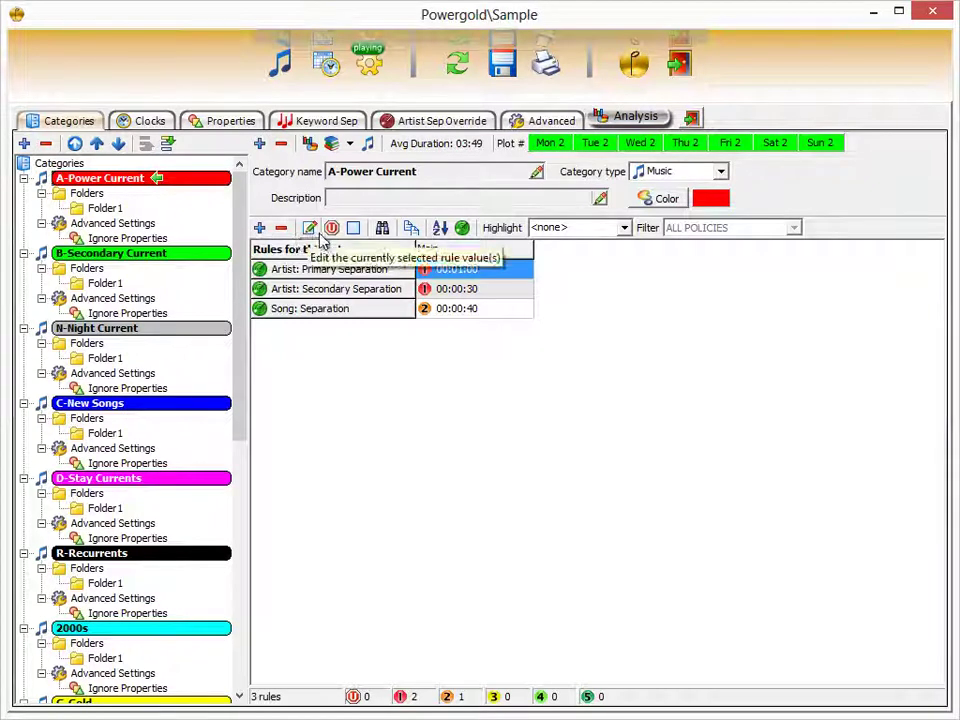
- Browse A-Power Current's Song: Separation rule across all categories
drag(279, 260, 336, 250)
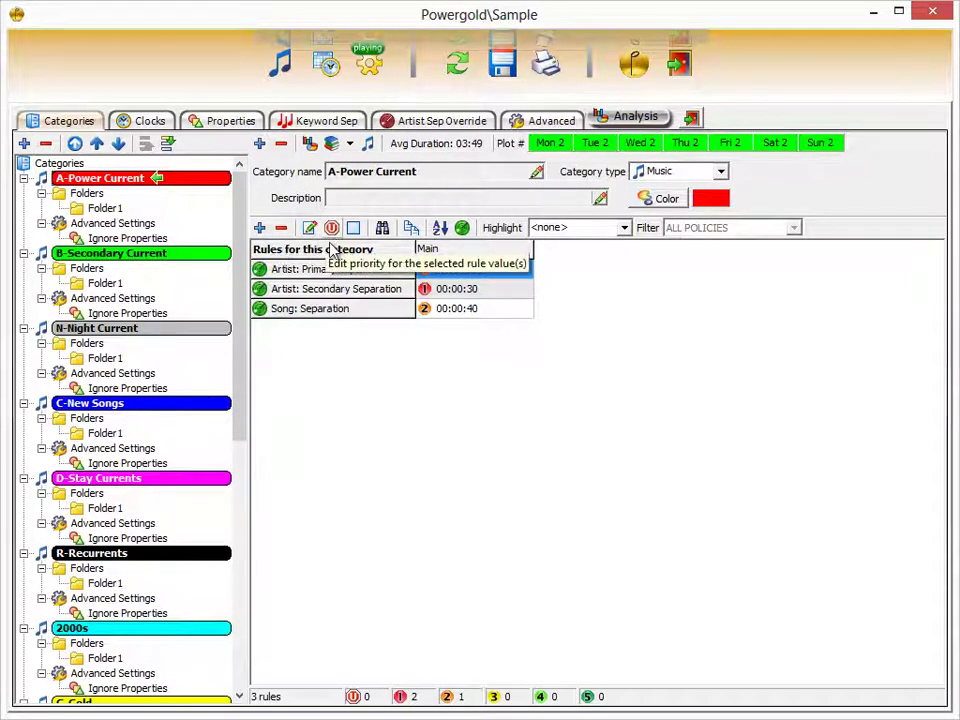
click(276, 252)
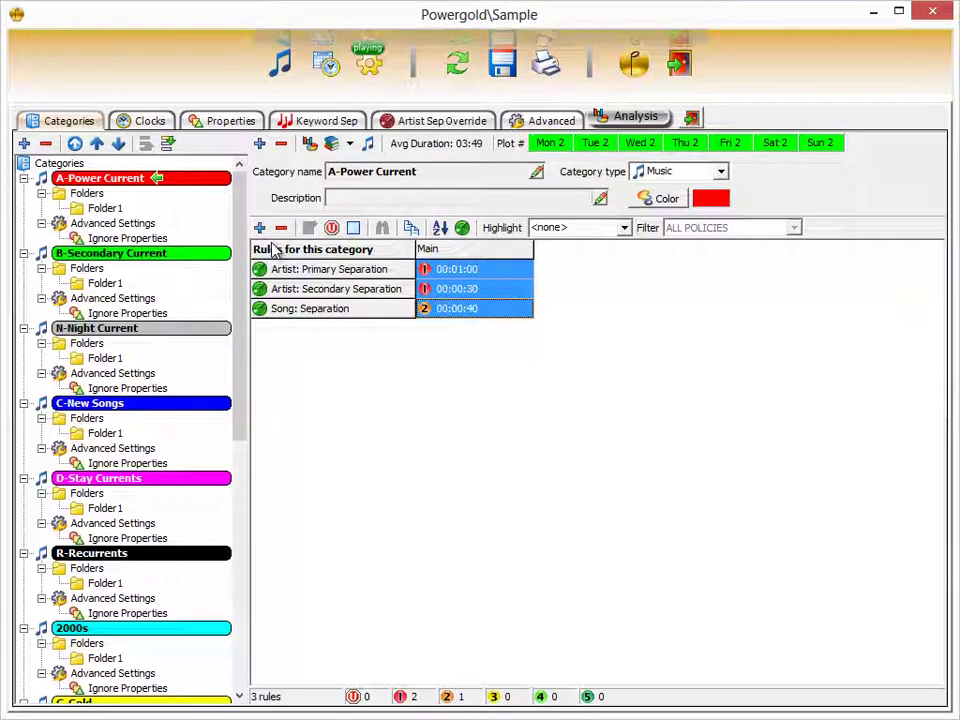
click(290, 250)
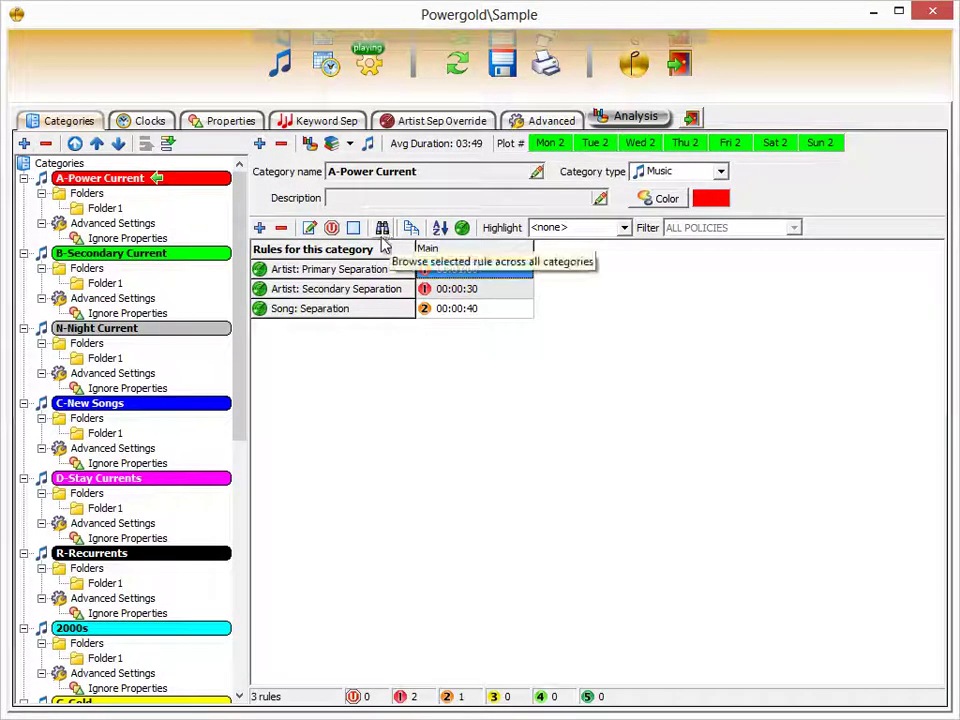
key(Down)
key(Down)
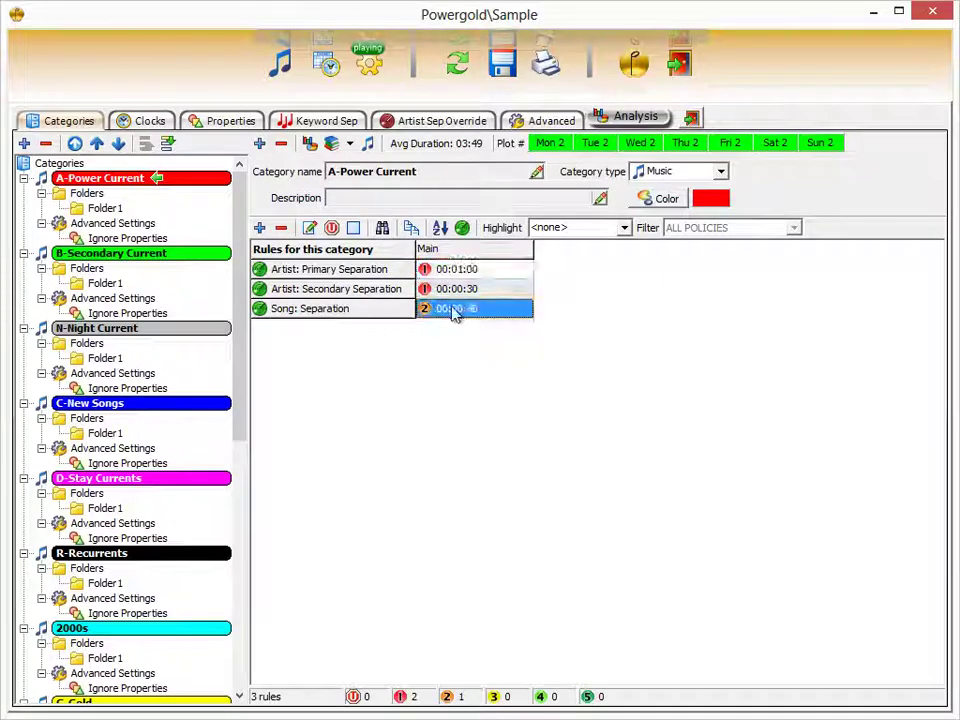
click(383, 230)
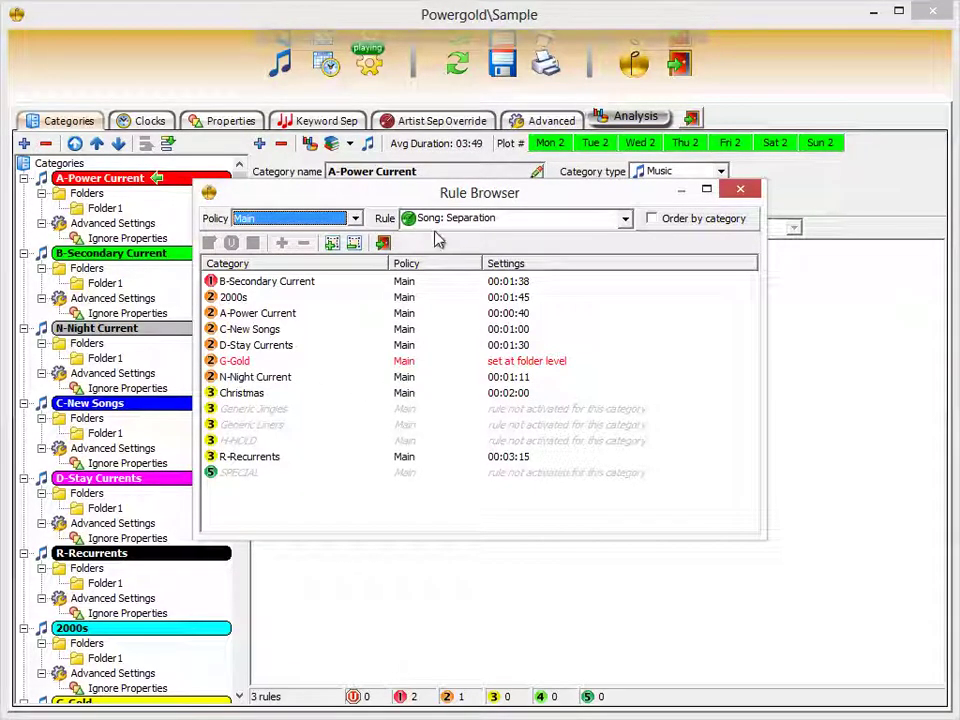
- Switch the Rule Browser to the Artist: Primary Separation rule to compare its settings across categories
click(622, 221)
click(626, 222)
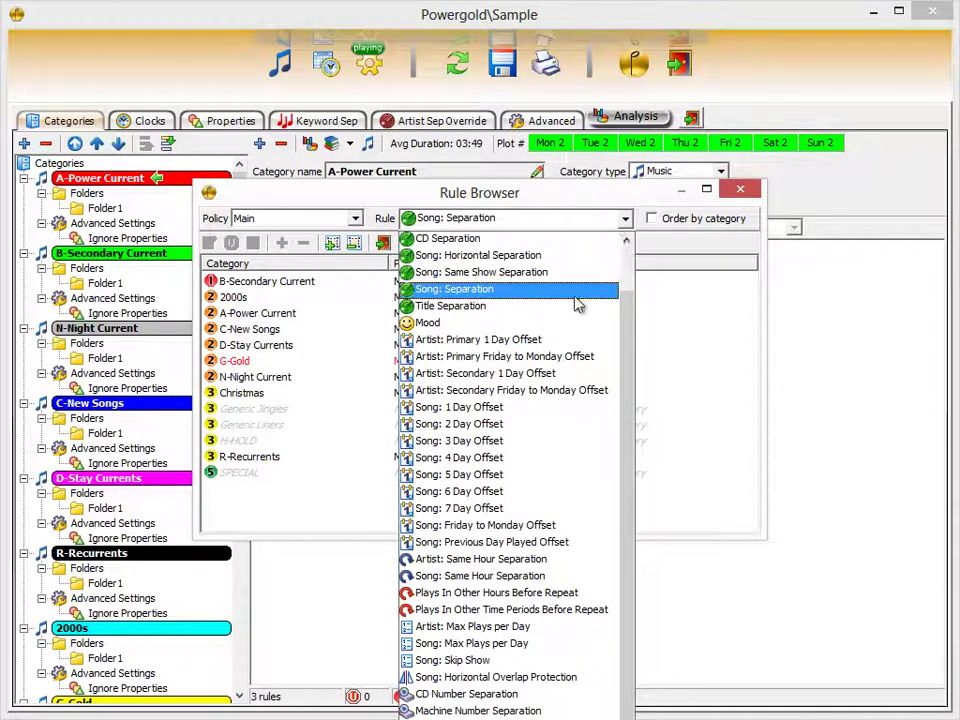
drag(628, 321, 630, 272)
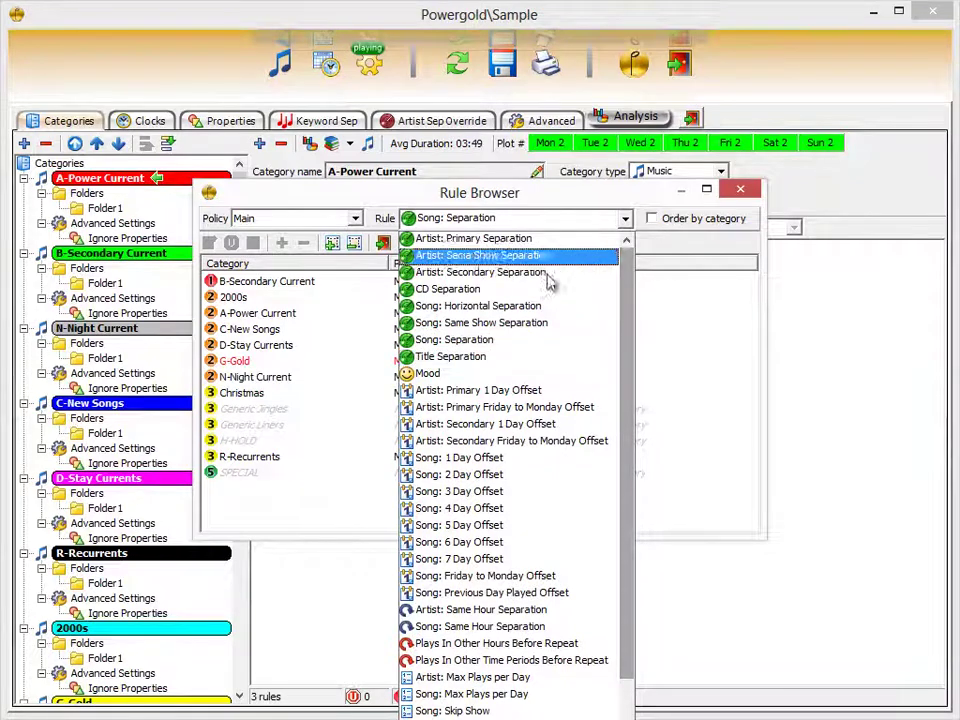
click(500, 240)
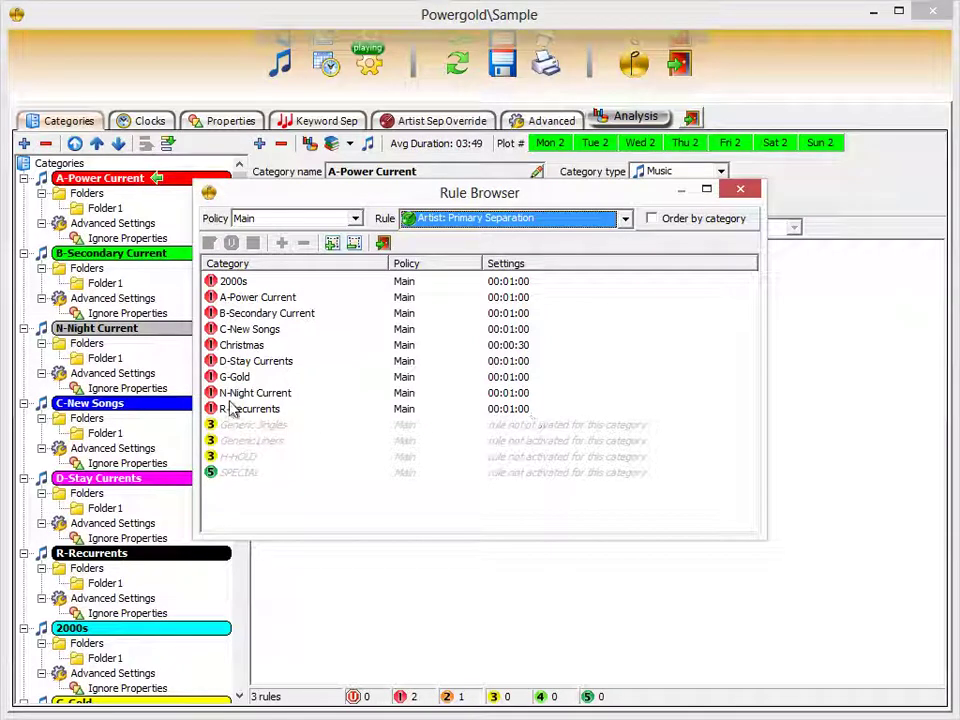
- Apply a 00:01:00 separation and Medium High priority to Artist: Primary Separation for all categories from 2000s to R-Recurrents
click(265, 281)
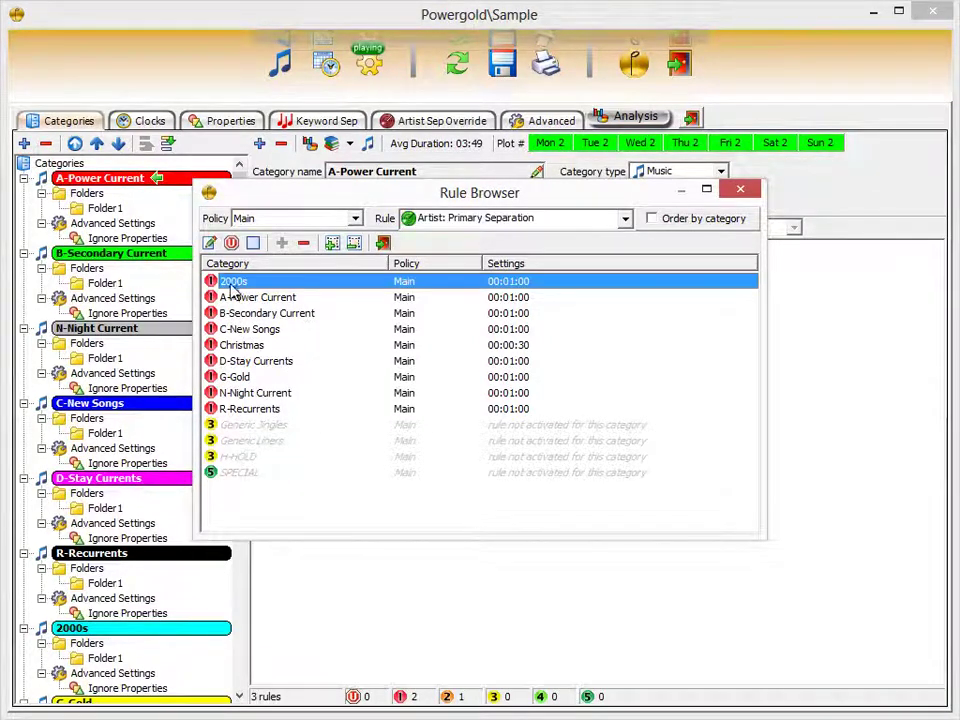
ctrl+click(275, 331)
ctrl+click(273, 378)
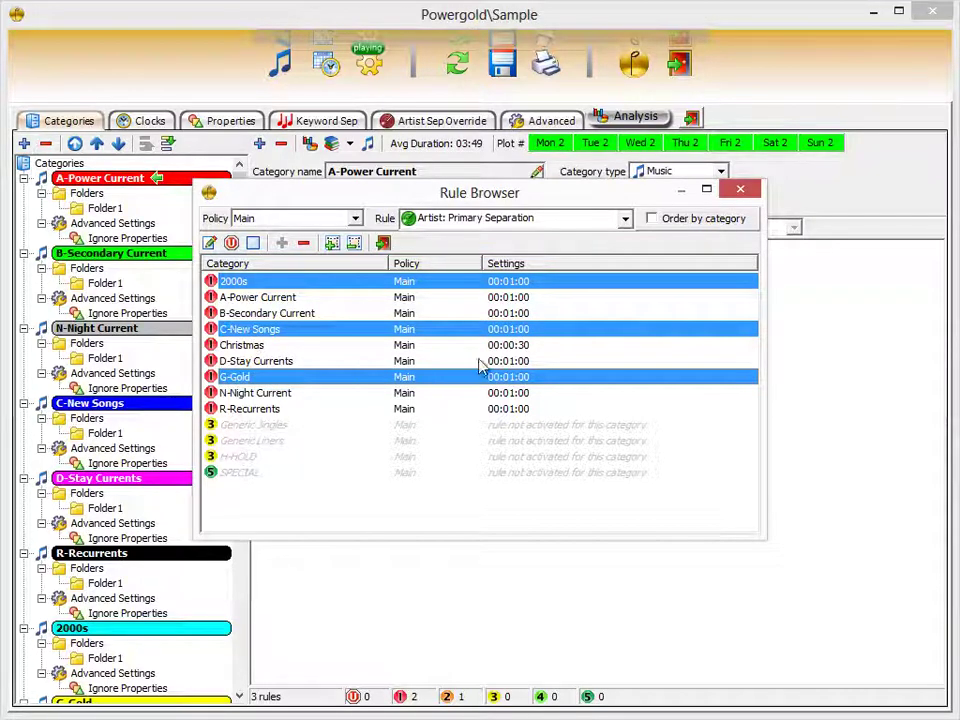
click(255, 285)
shift+click(251, 406)
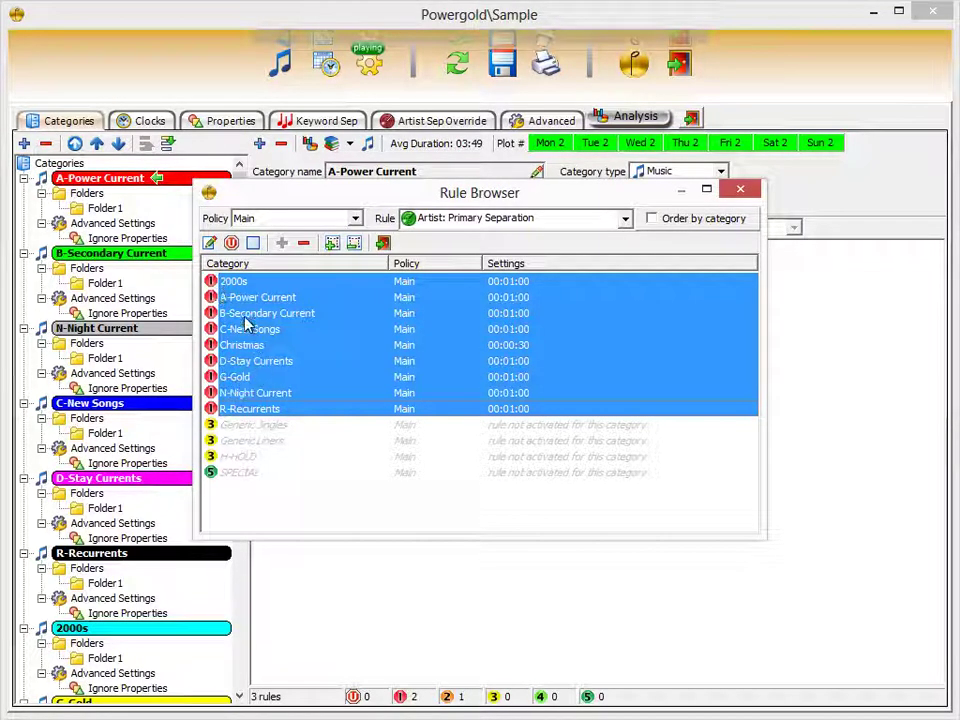
click(210, 247)
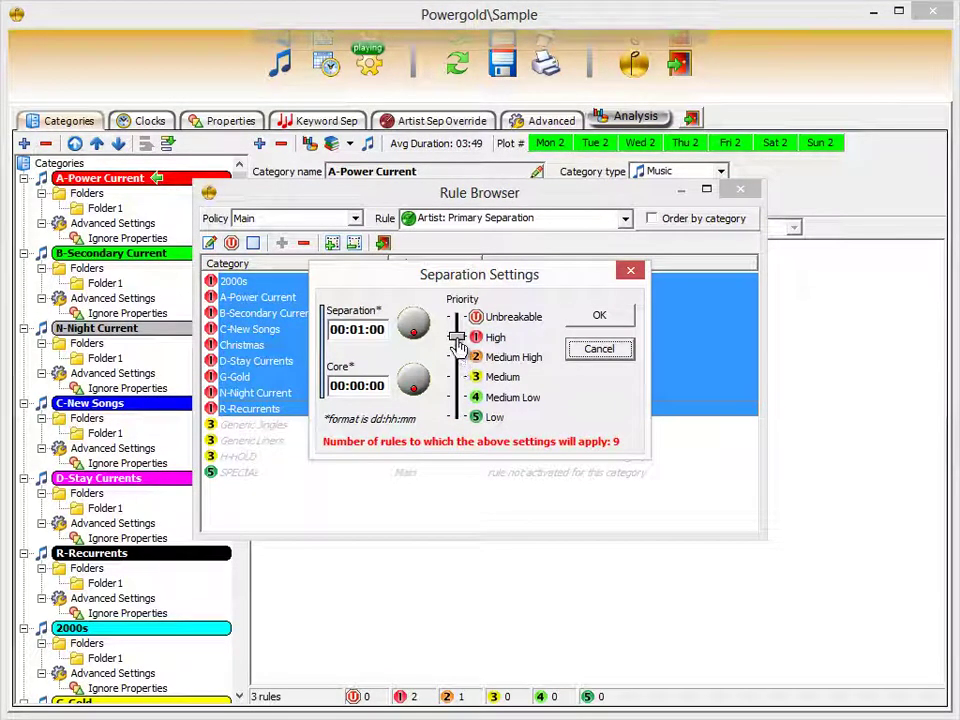
drag(457, 343, 463, 370)
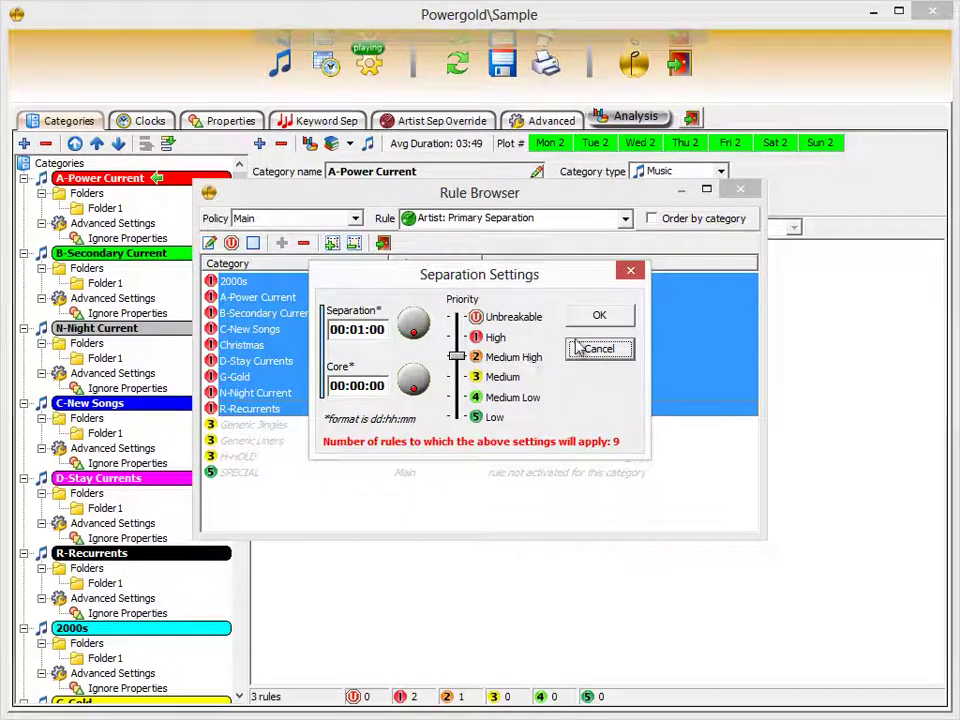
click(602, 315)
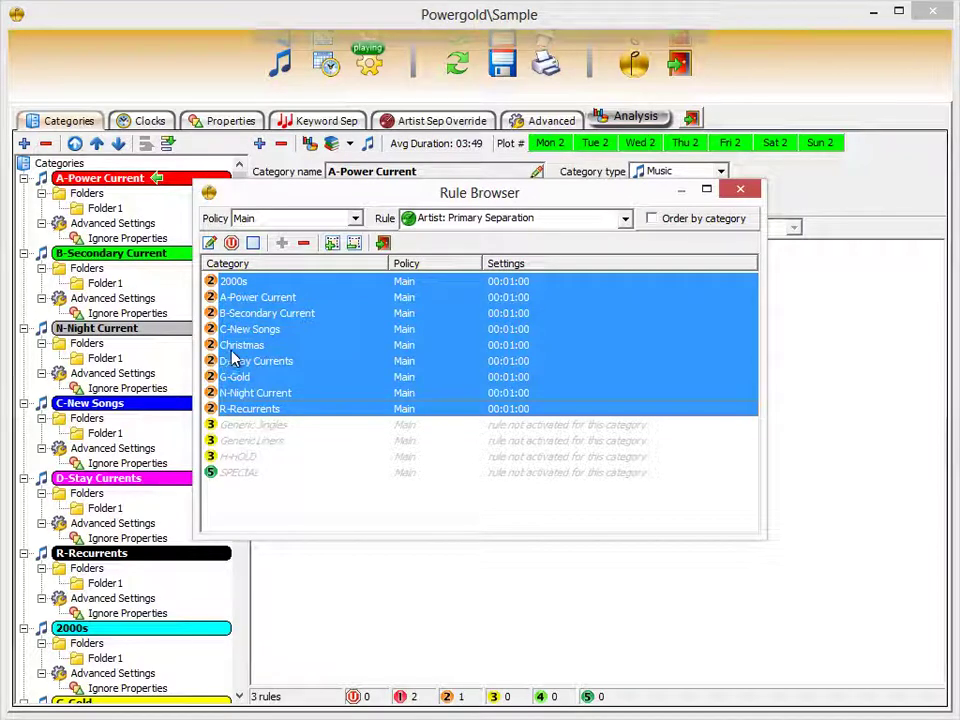
- Set the priority of Artist: Primary Separation back to High for the selected categories
click(211, 245)
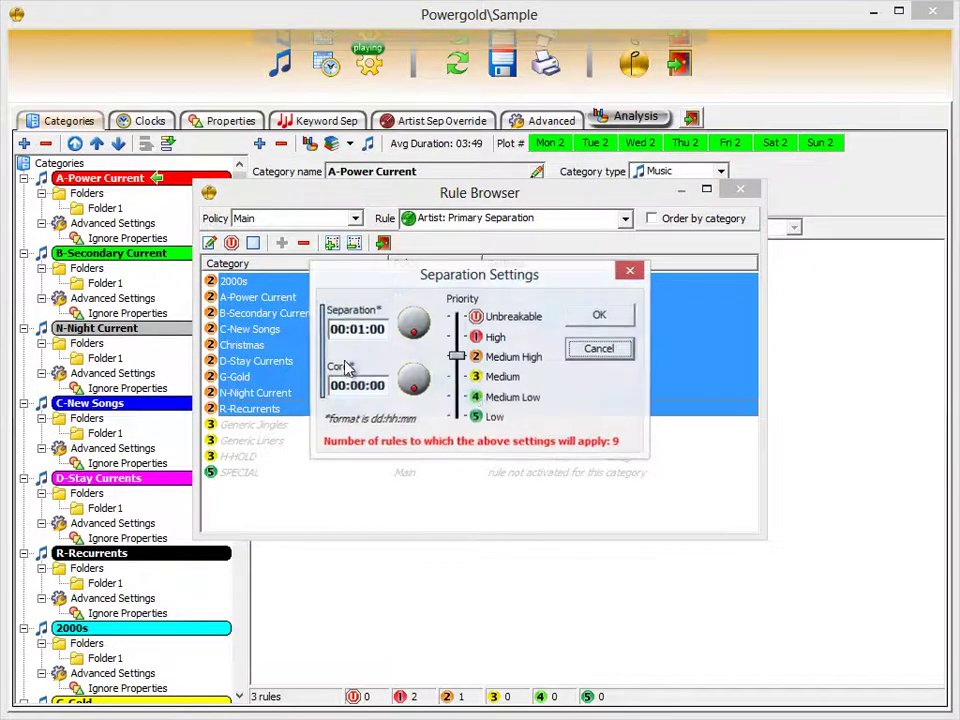
drag(457, 362, 456, 337)
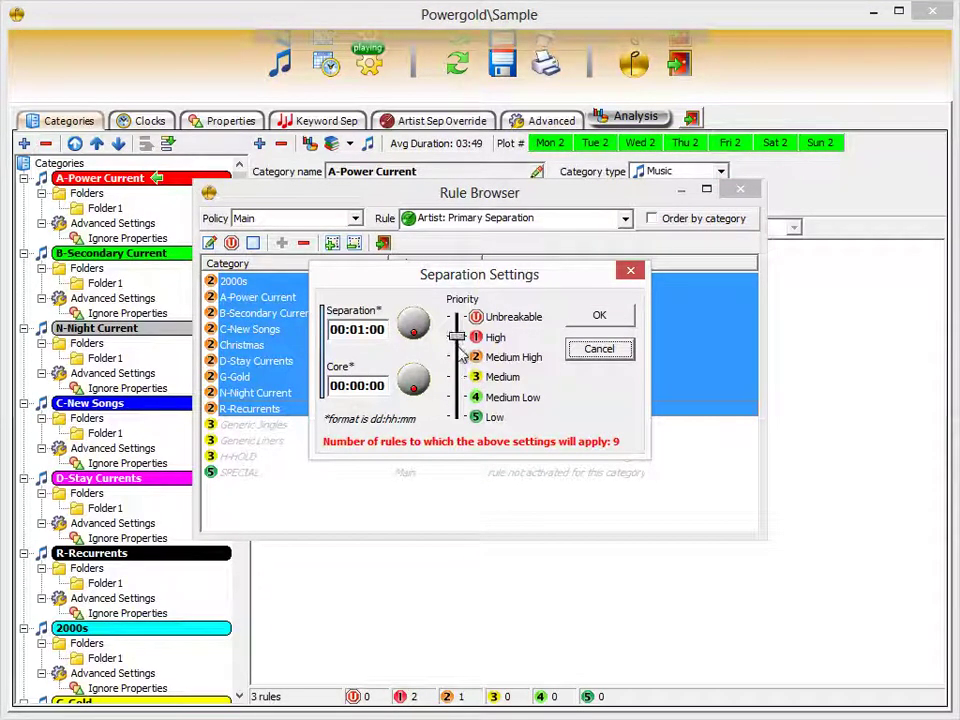
click(590, 316)
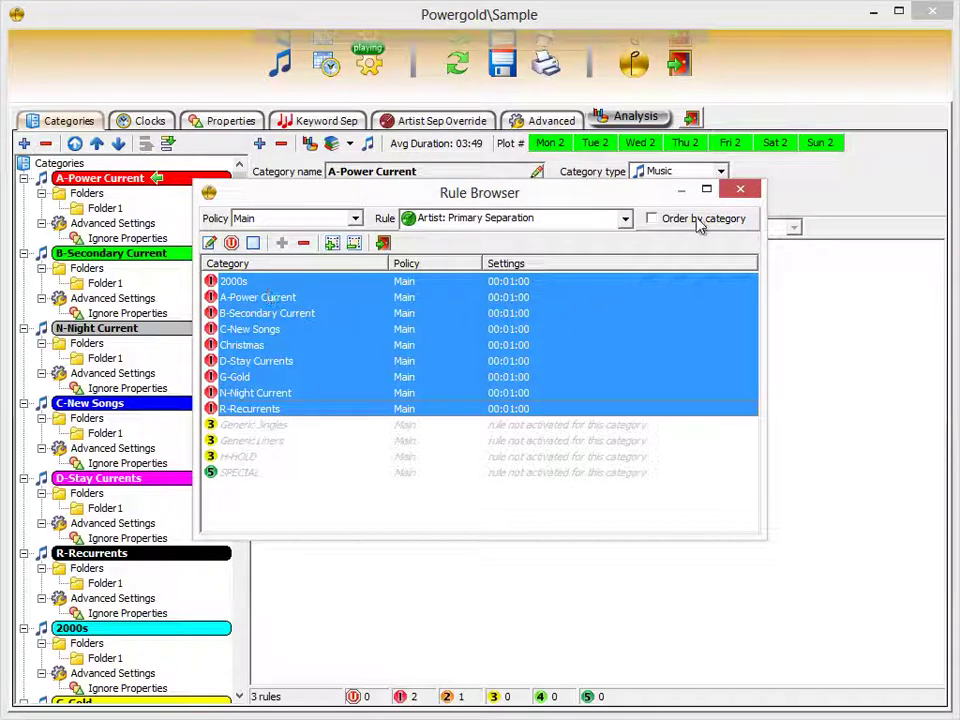
- Look through the rules available in the Rule Browser and close it without choosing another rule
click(626, 226)
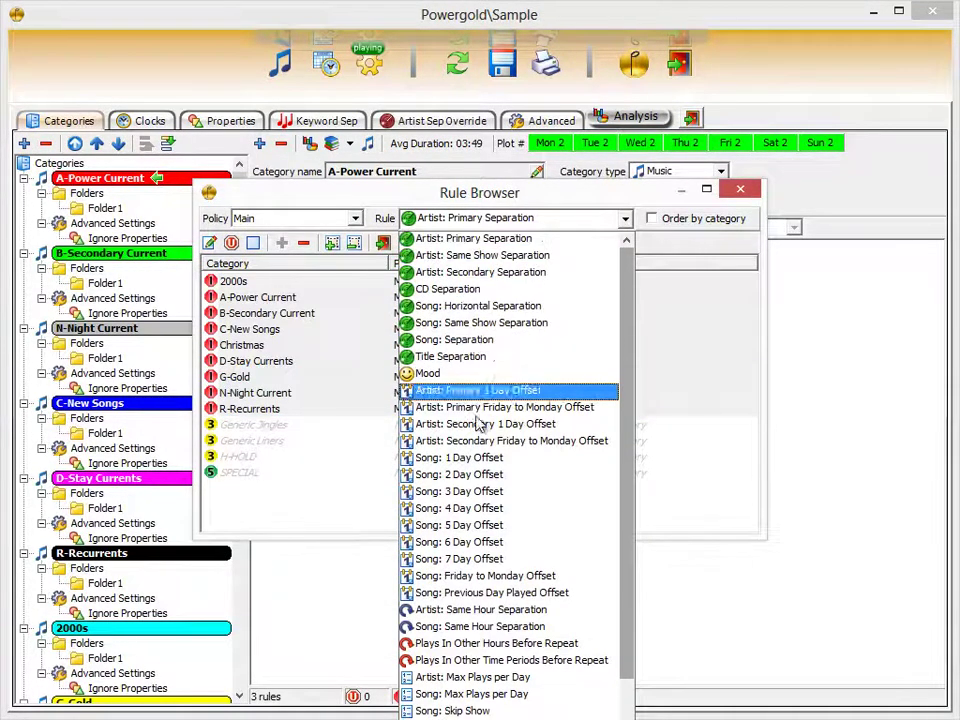
click(257, 300)
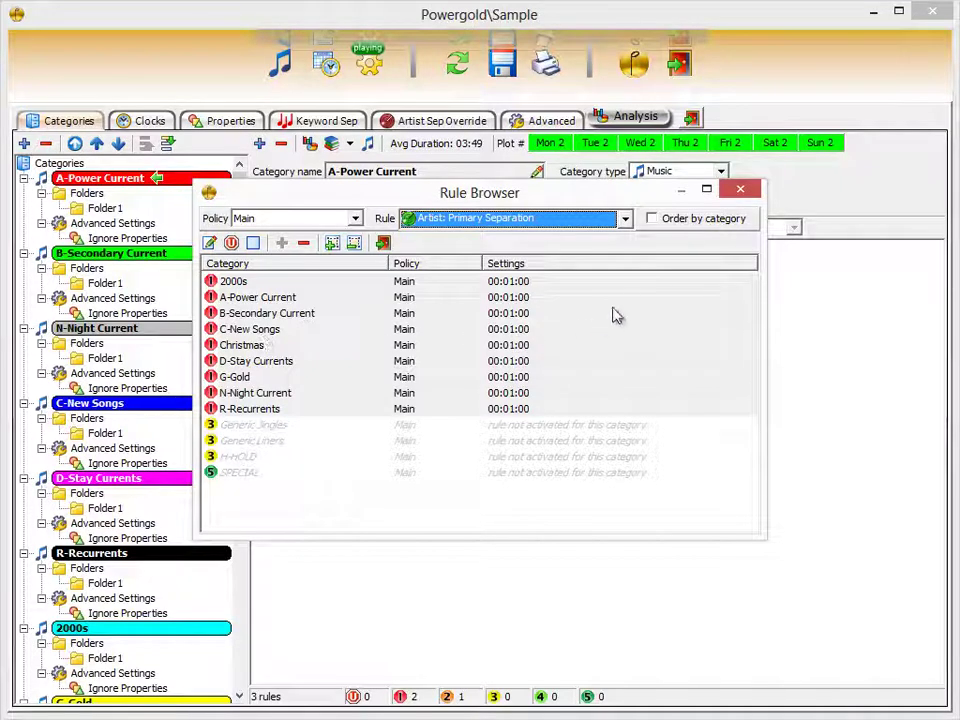
click(383, 243)
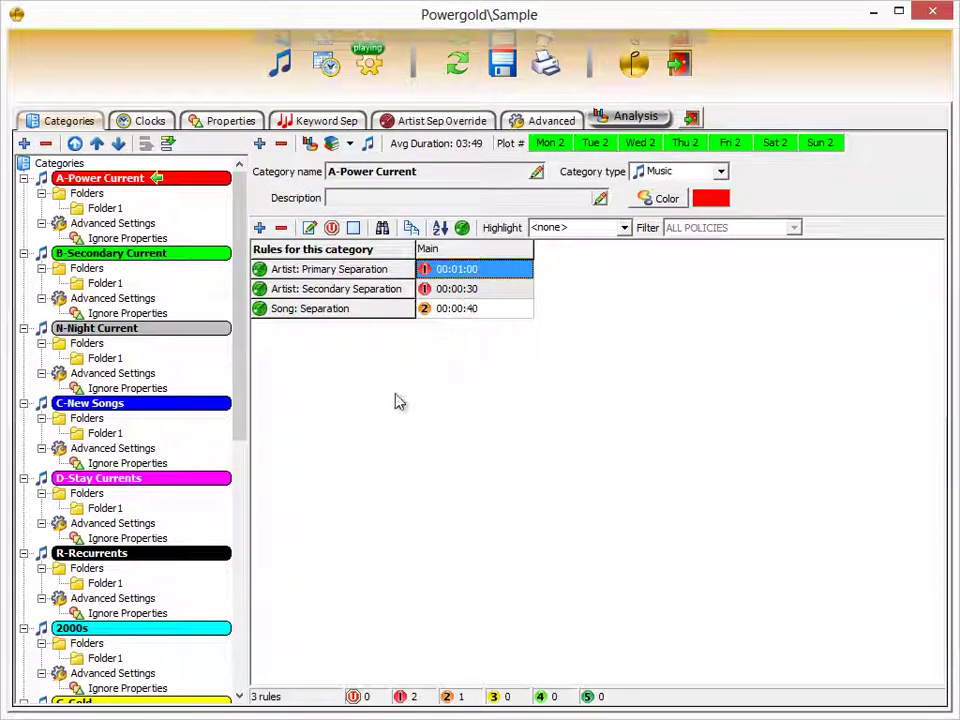
- View A-Power Current's folder summary and the settings of its Folder1, and return to the summary
click(86, 193)
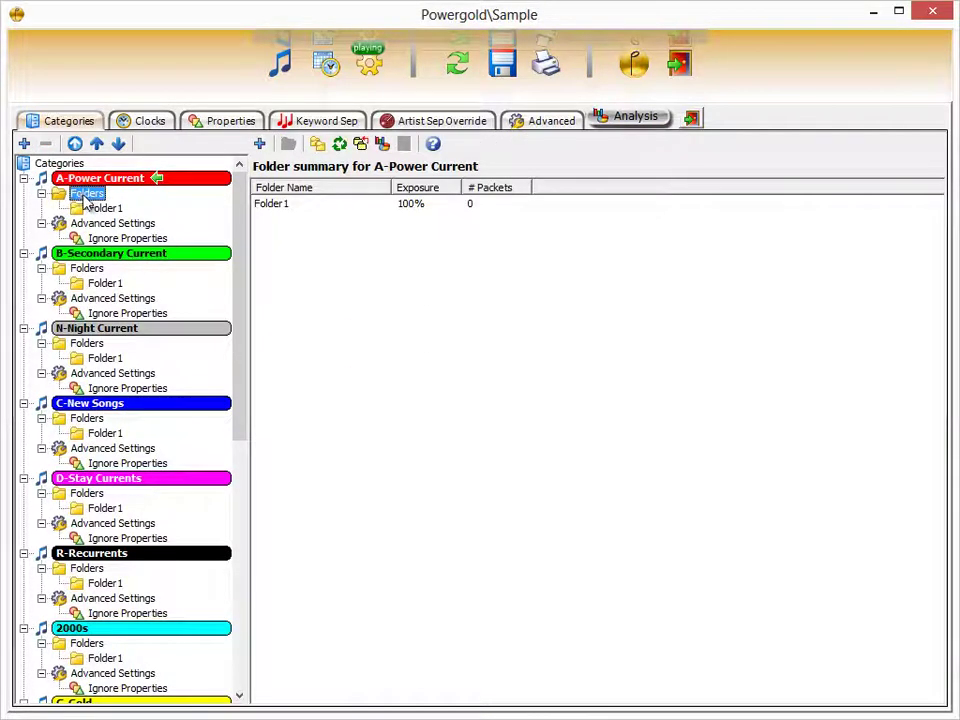
click(104, 208)
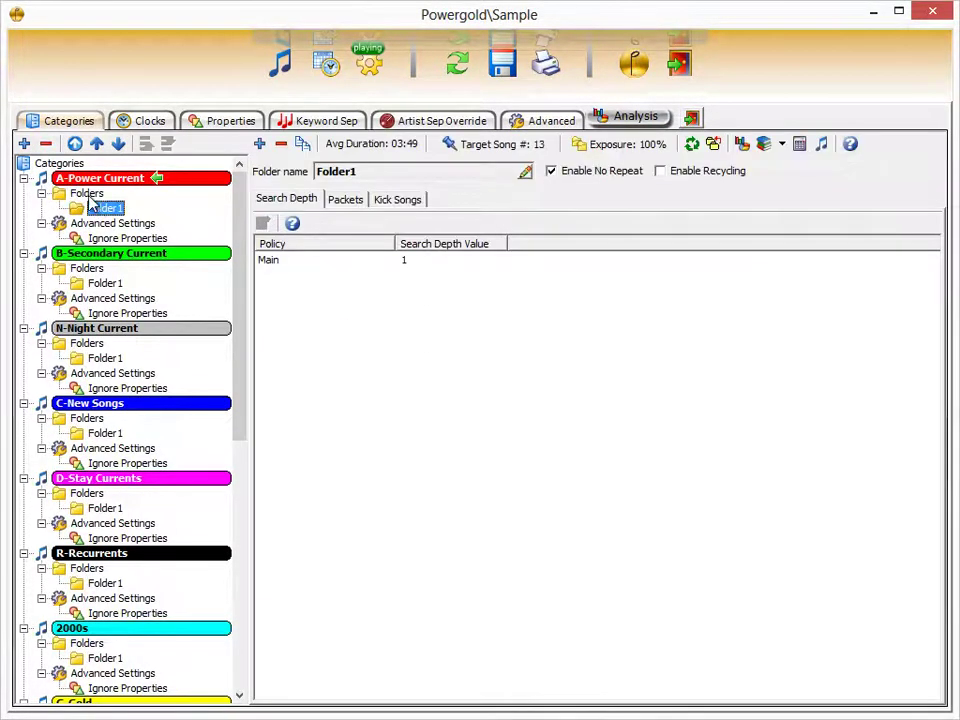
click(90, 197)
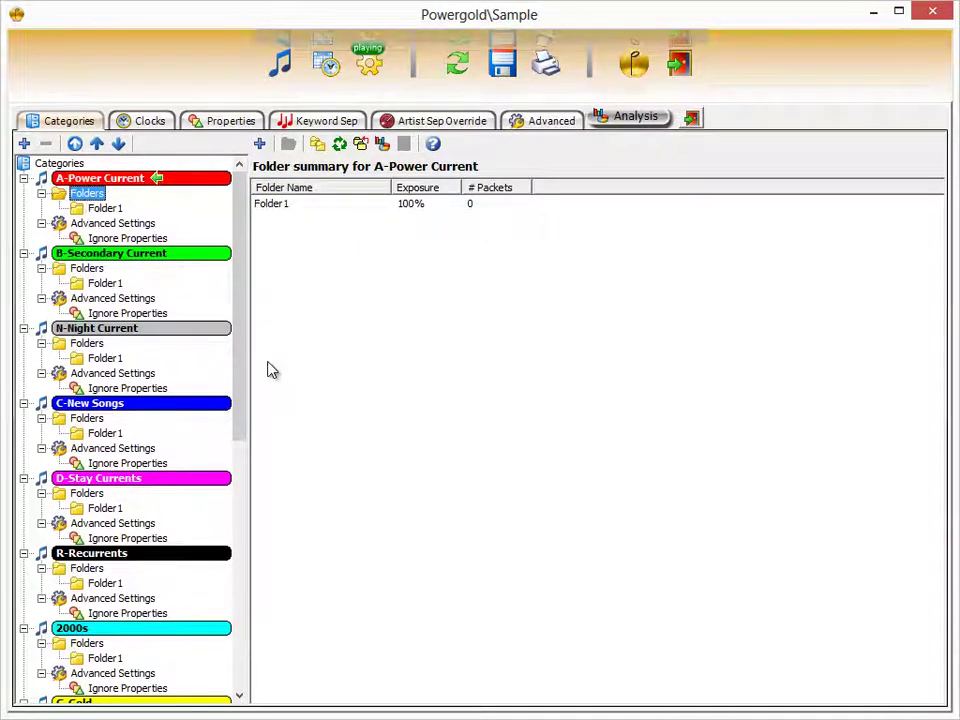
- Review the G-Gold category's rules and the exposure percentages in its folder summary
scroll(247, 380, down, 1)
drag(244, 376, 255, 519)
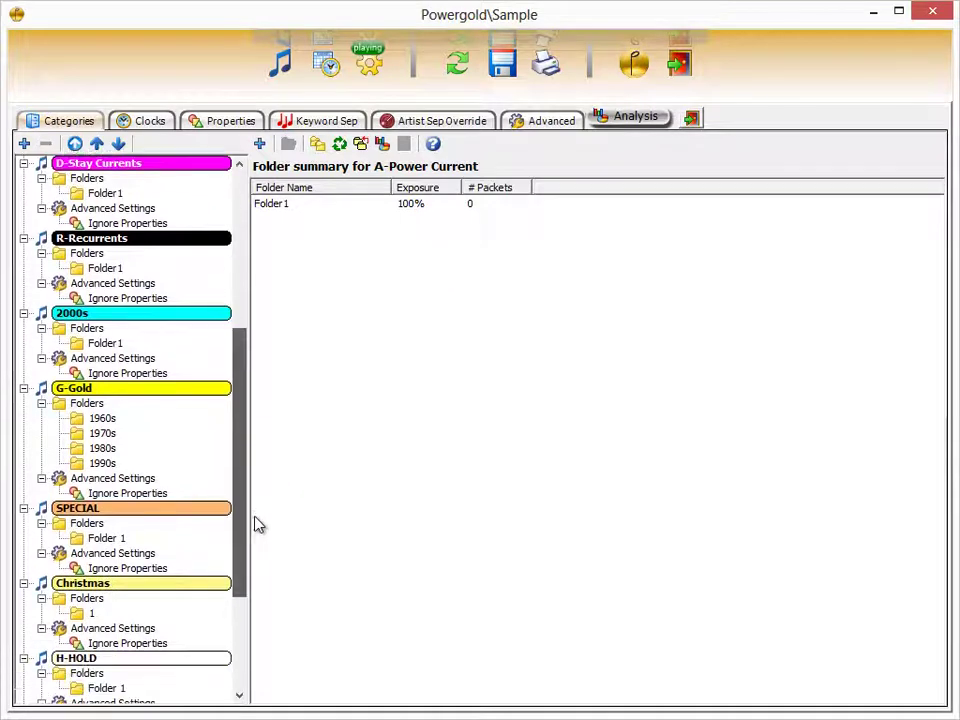
click(88, 389)
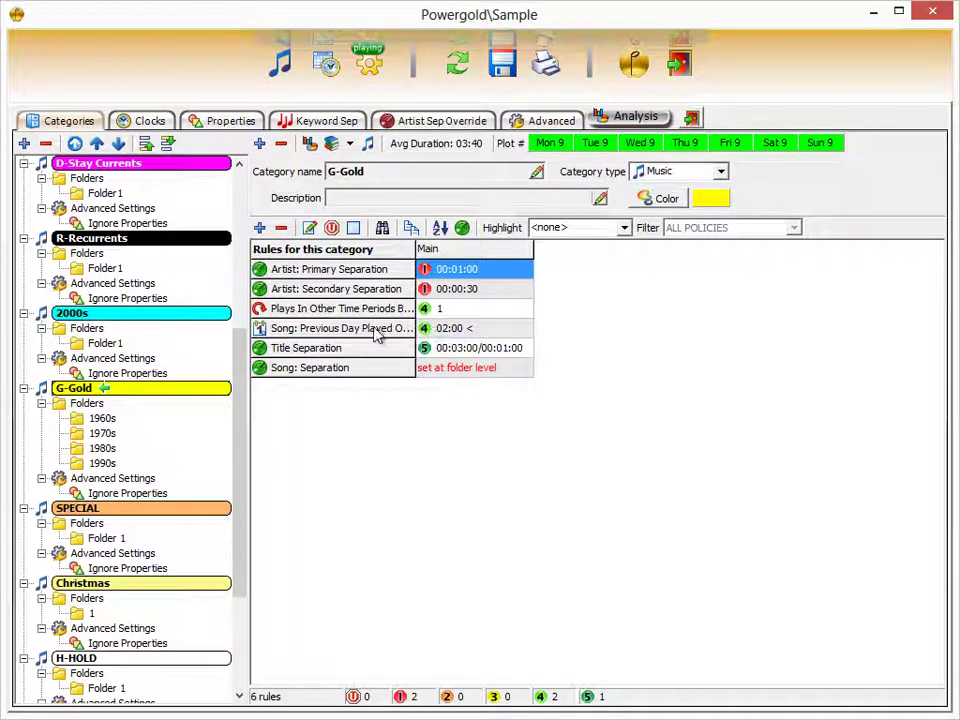
click(90, 405)
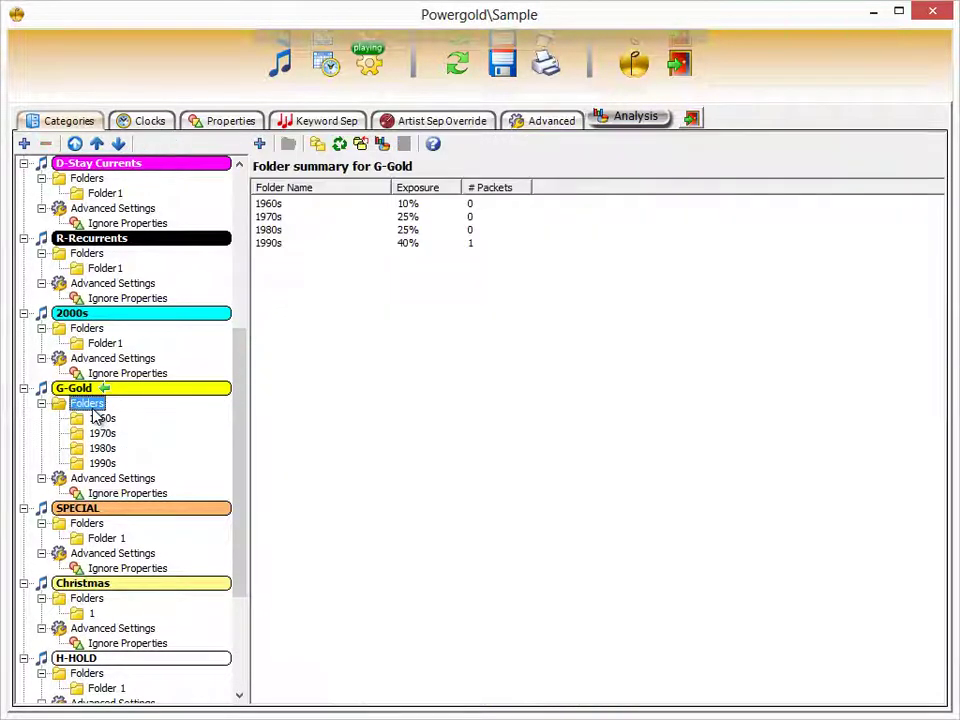
click(82, 404)
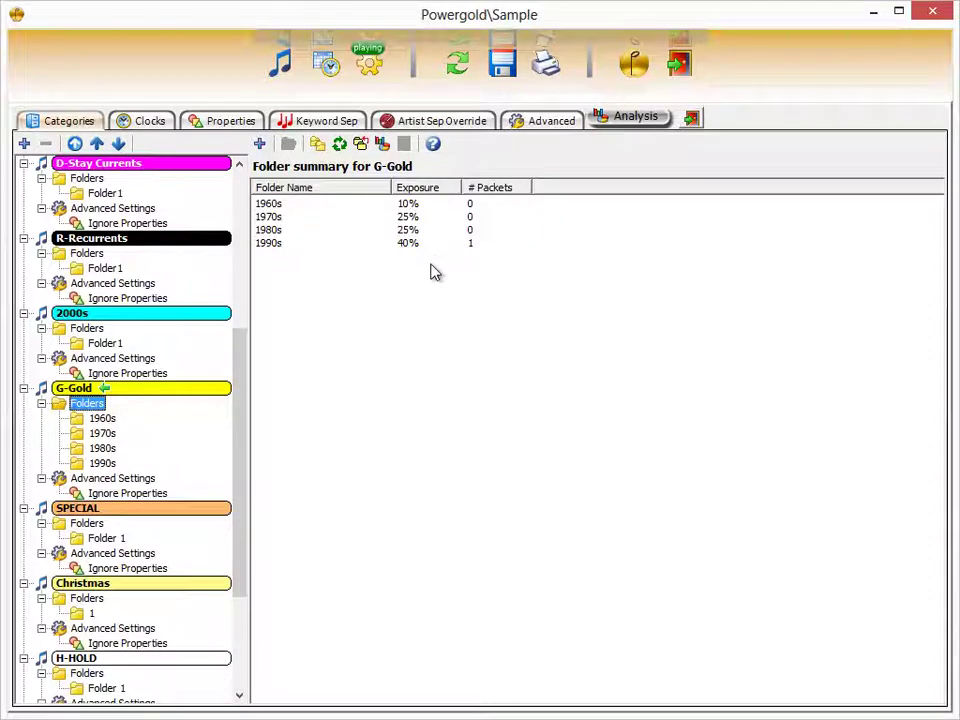
- Check the search depth and song count of G-Gold's 1960s folder, and return to the A-Power Current rules
click(95, 421)
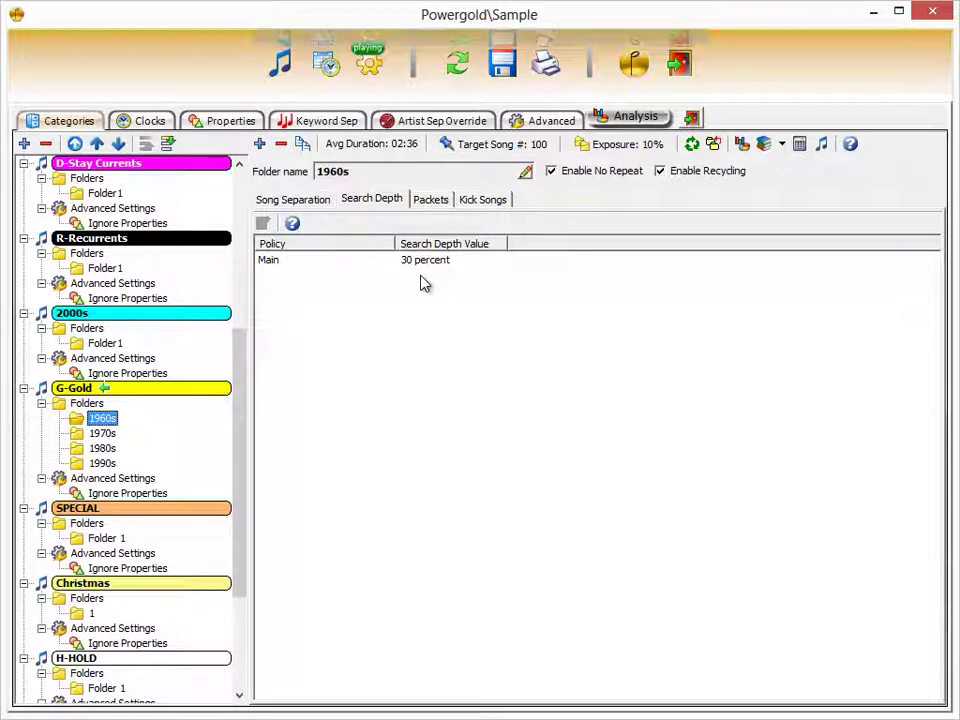
click(800, 144)
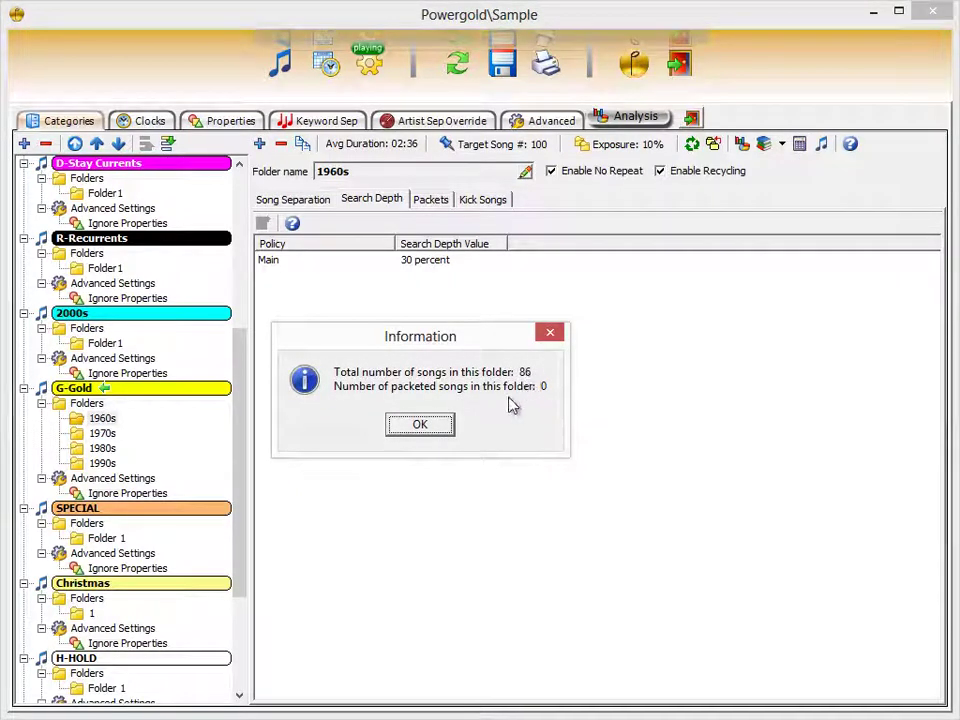
click(438, 432)
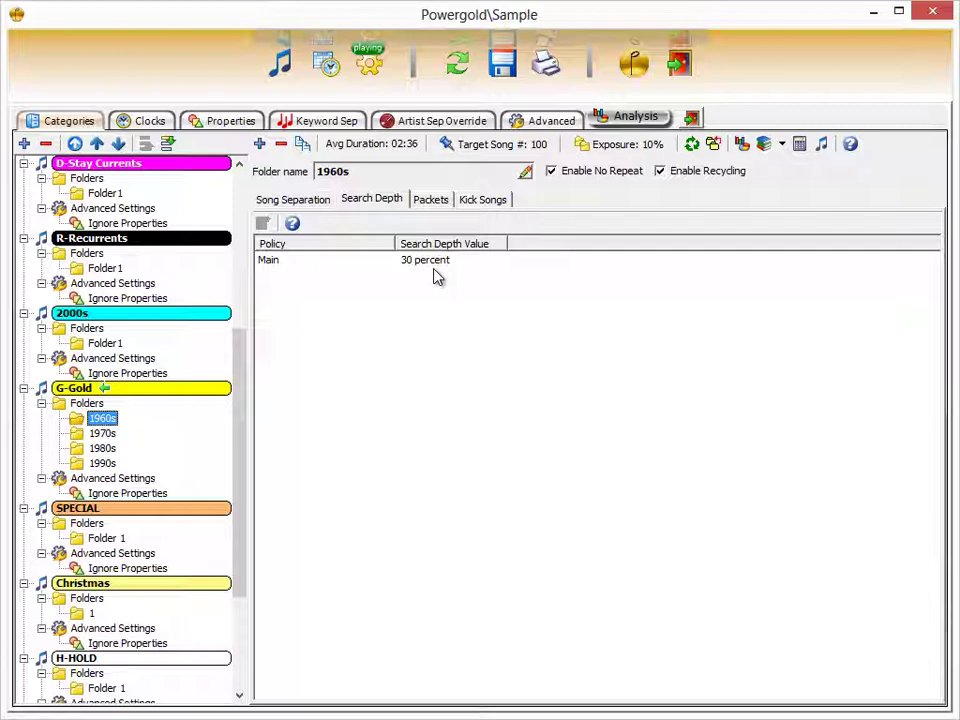
scroll(189, 184, up, 7)
click(189, 180)
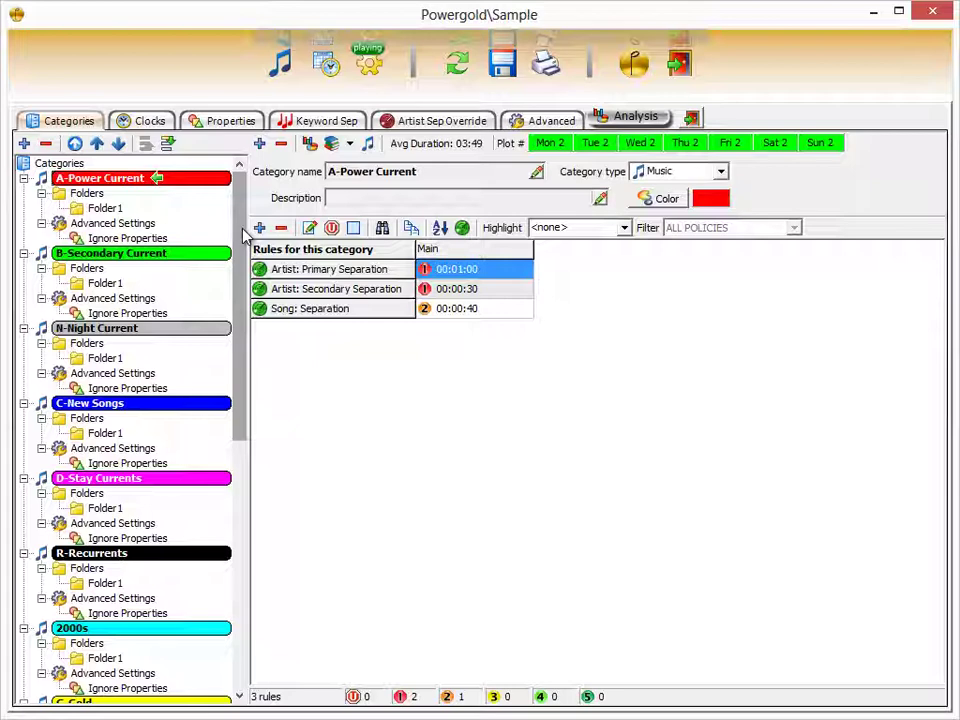
- Open the *AM Drive clock and go through its base elements from Legal I.D. to the first G-Gold event
click(150, 120)
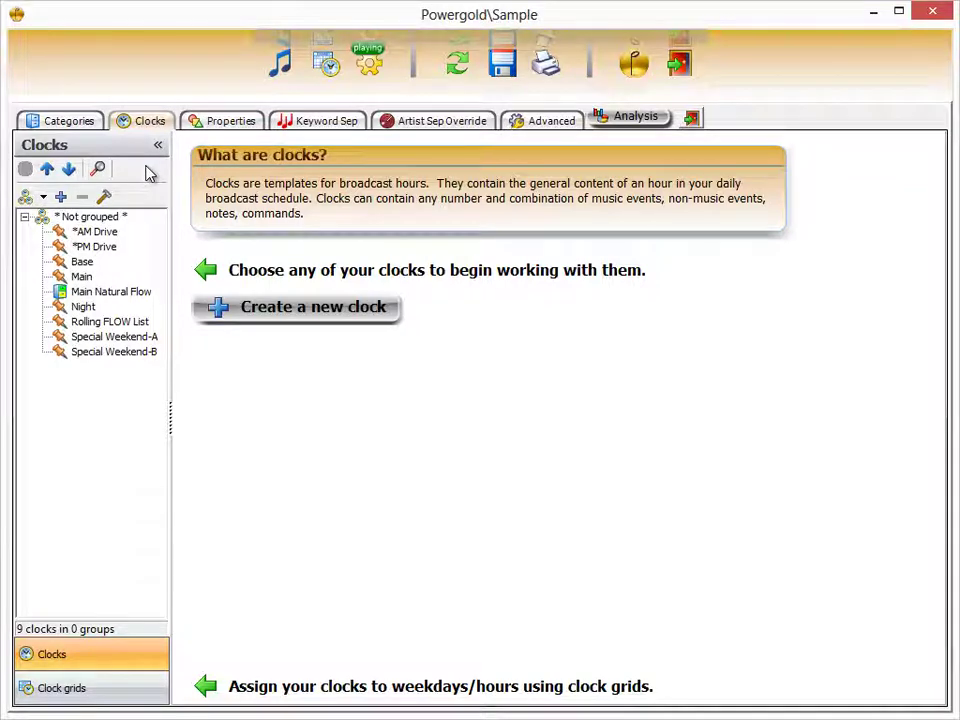
click(95, 231)
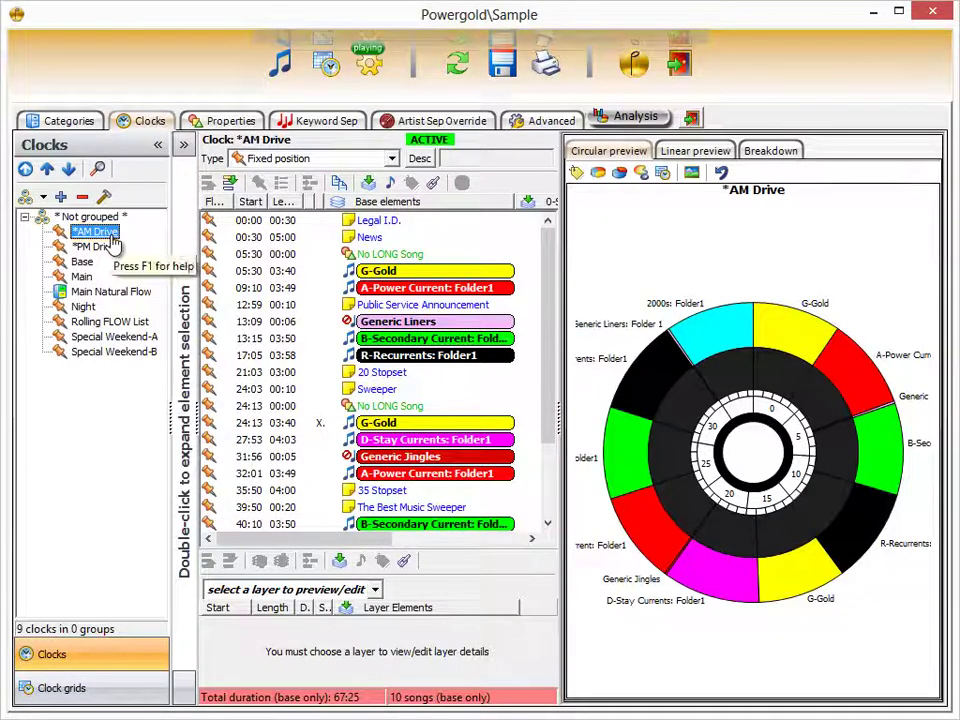
click(388, 220)
click(388, 238)
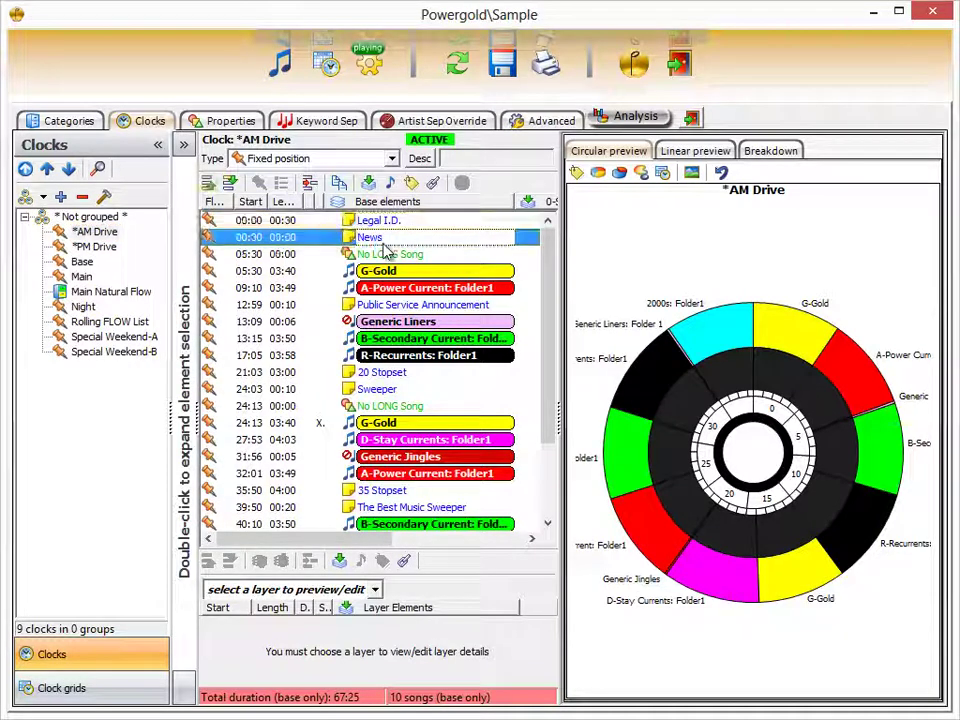
click(386, 254)
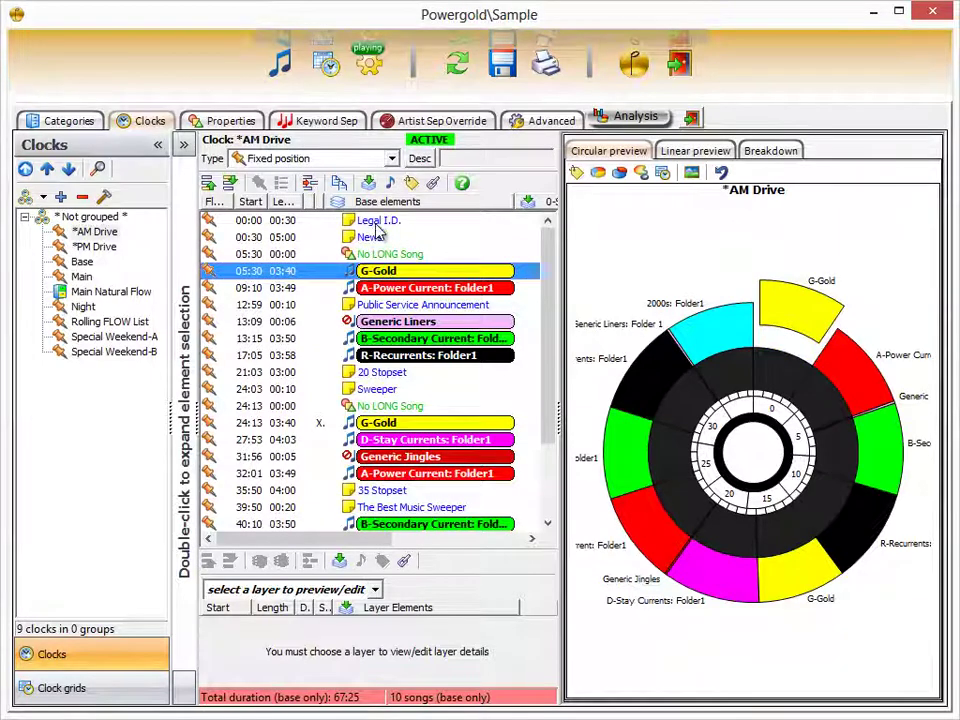
- Check *AM Drive's Legal I.D. element, and open the Main Natural Flow clock with its Flow Group column widened to full width
click(345, 224)
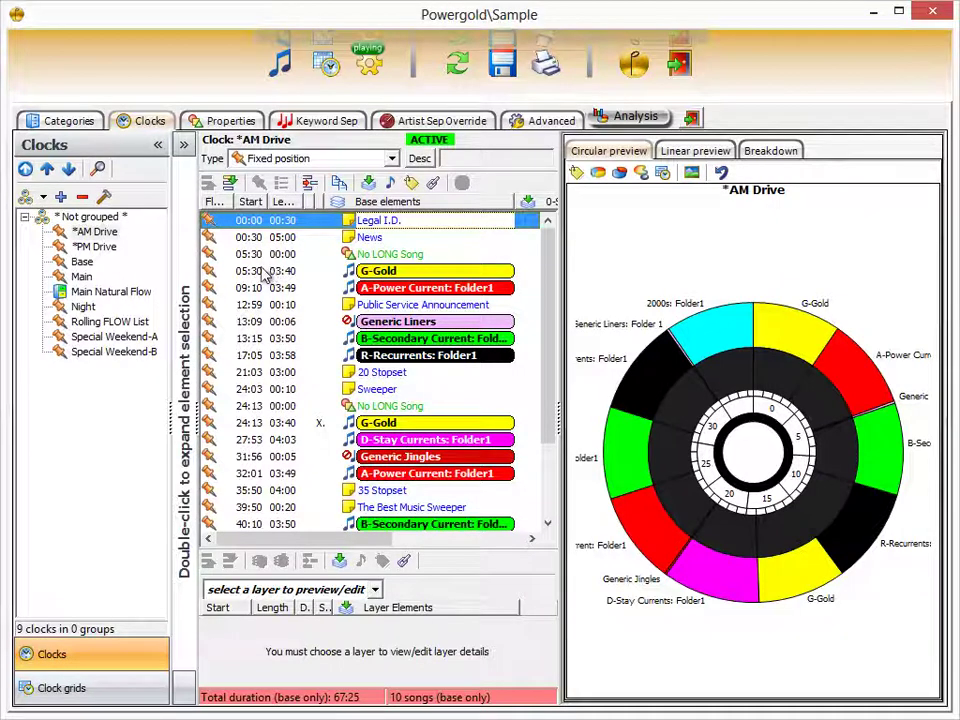
click(107, 292)
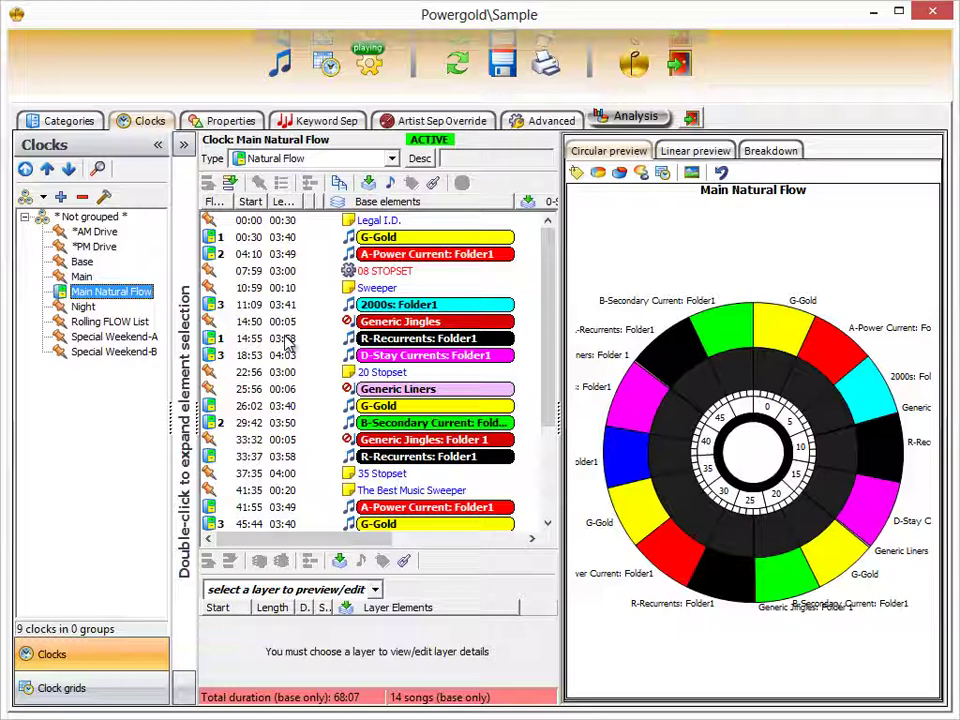
double_click(234, 202)
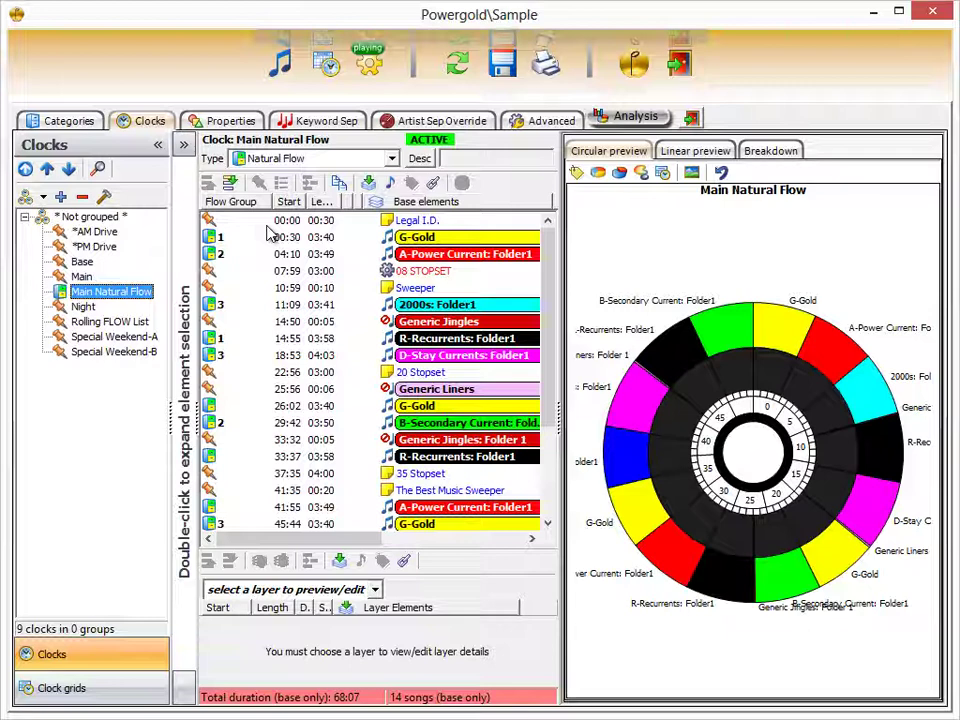
- Examine the flow group 1 pair G-Gold and R-Recurrents, the group 2 pair A-Power Current and B-Secondary Current, and group 3's 2000s: Folder1
click(228, 238)
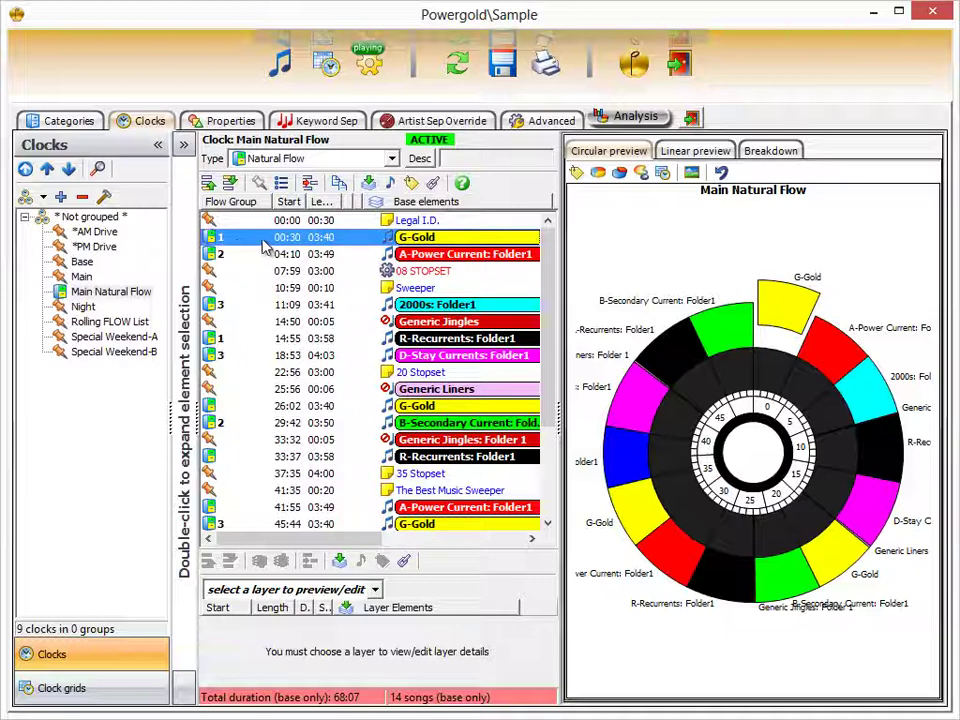
click(290, 338)
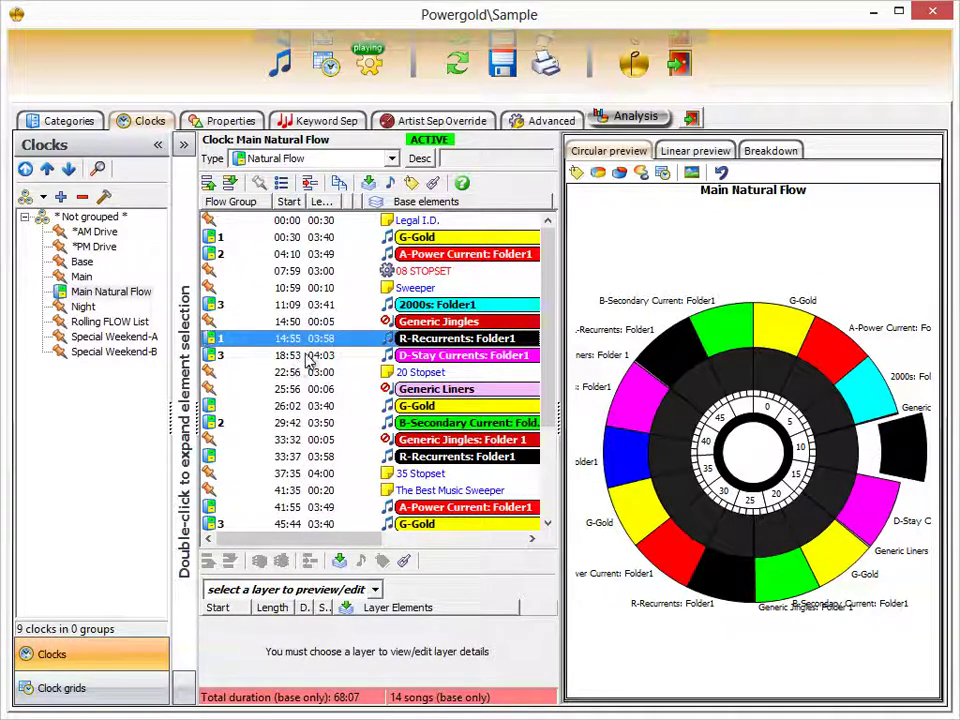
click(222, 256)
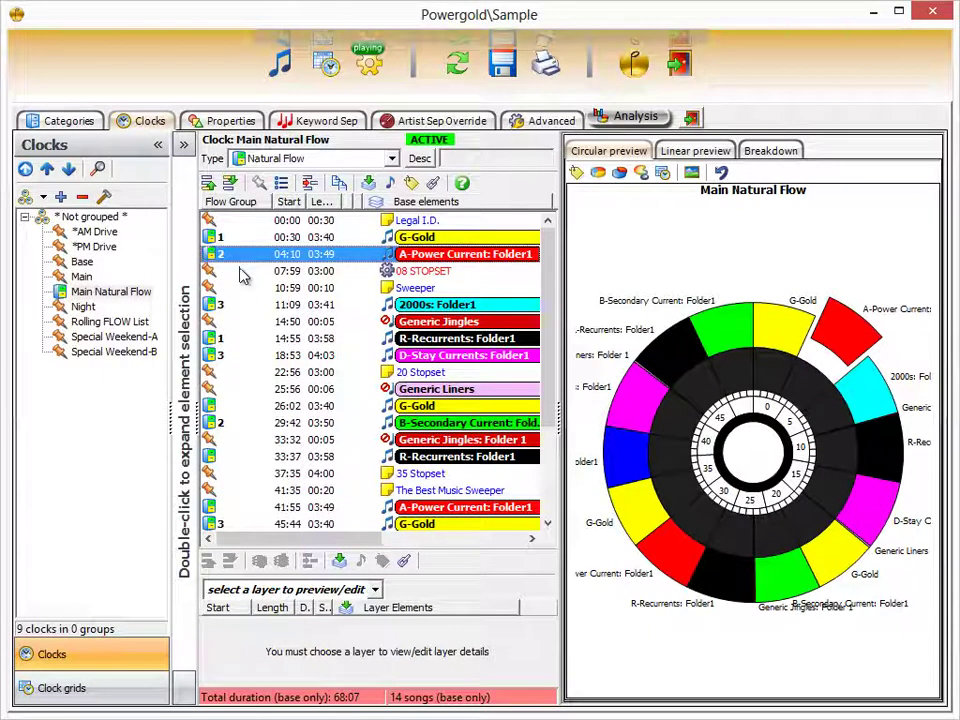
click(334, 424)
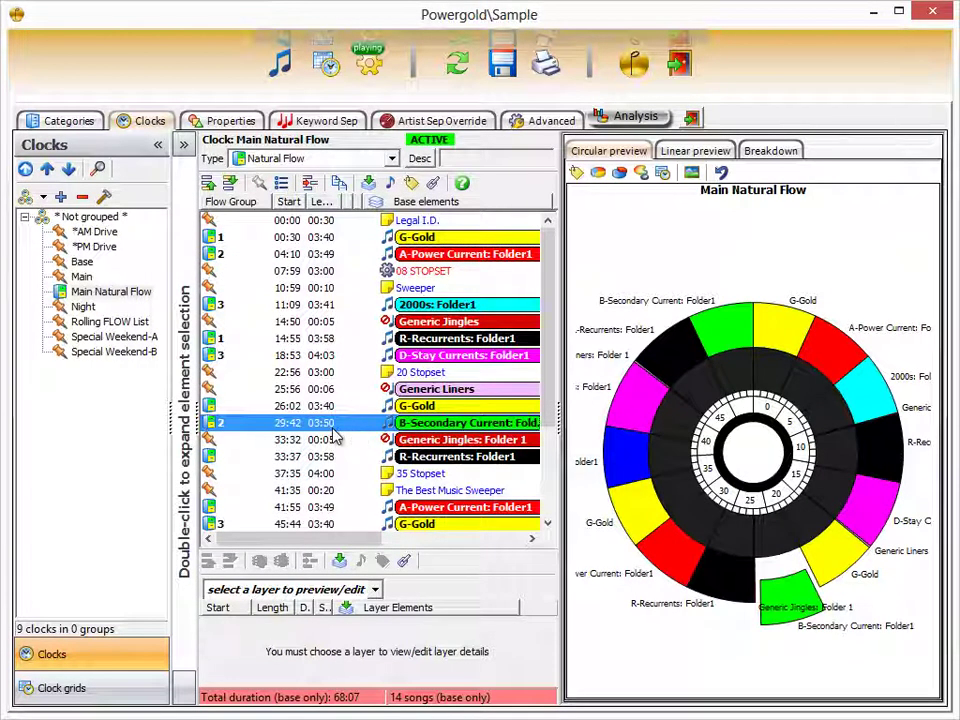
click(284, 307)
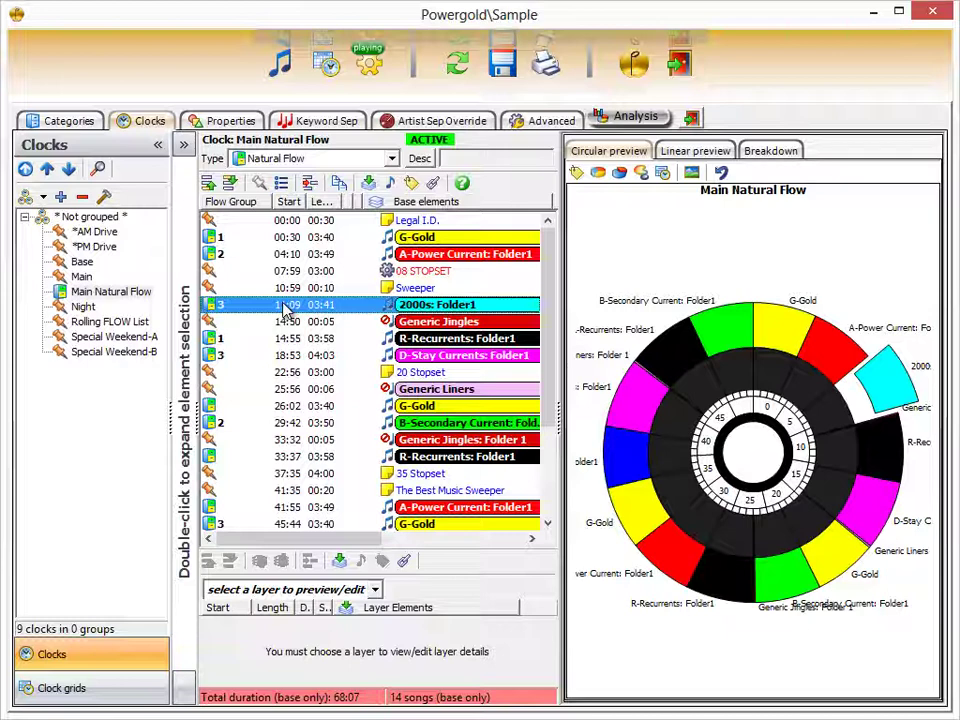
- Compare flow group 2's A-Power Current and B-Secondary Current events and look through the remaining elements of Main Natural Flow
click(236, 256)
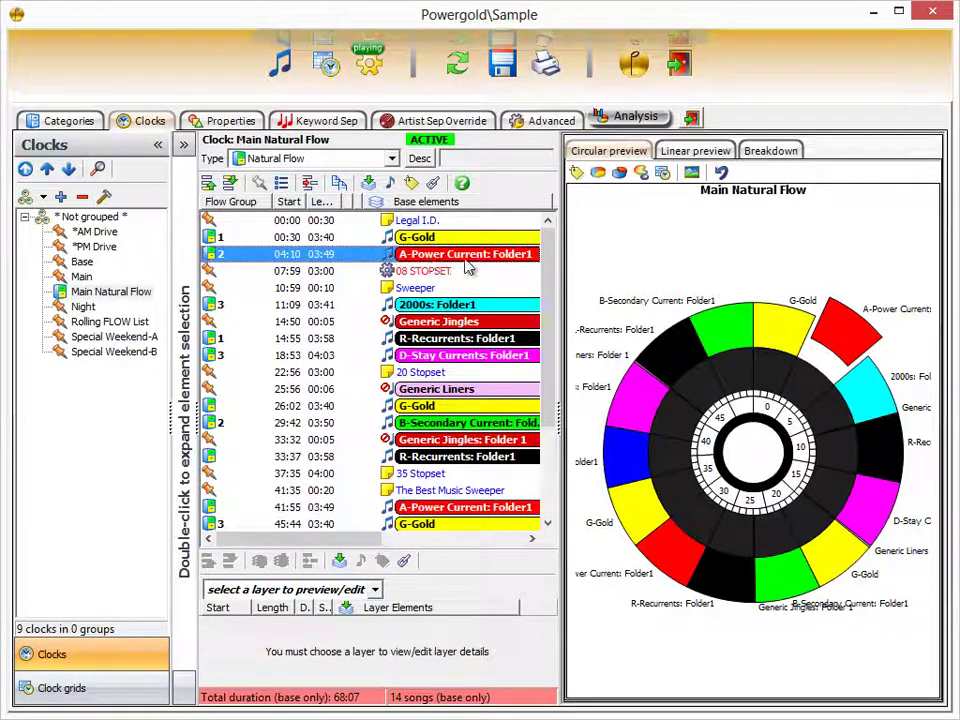
click(424, 424)
scroll(556, 455, down, 1)
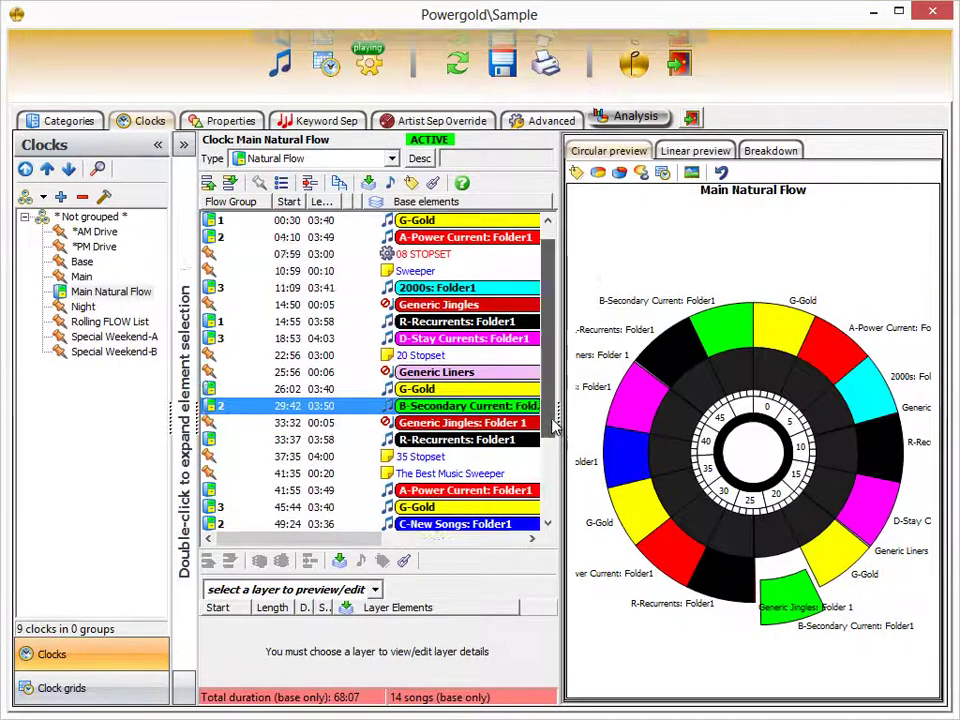
scroll(556, 455, down, 1)
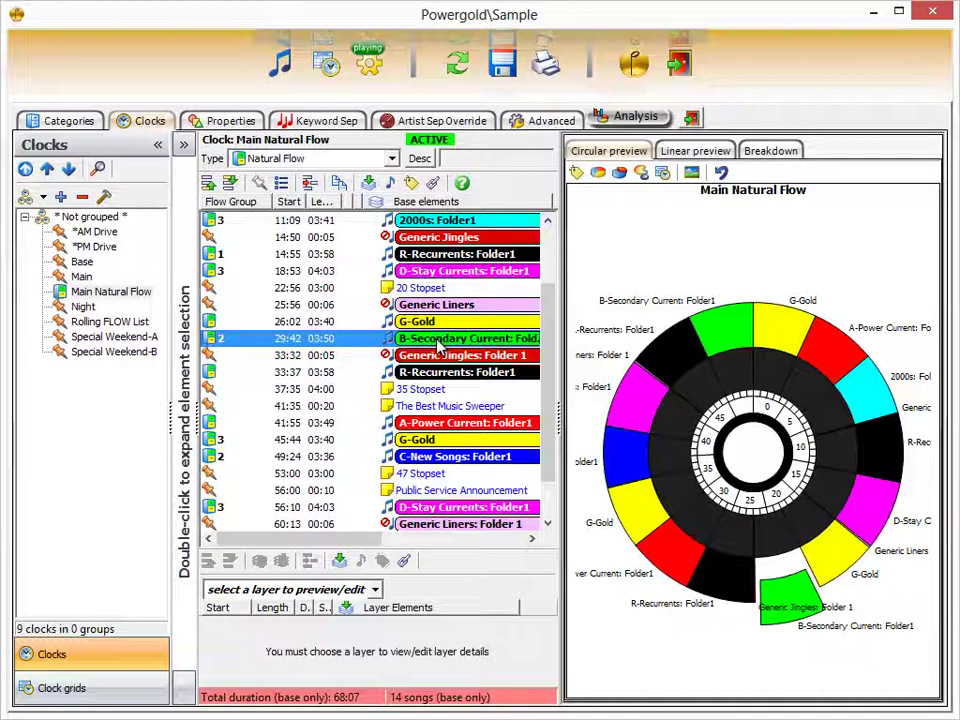
scroll(440, 343, up, 2)
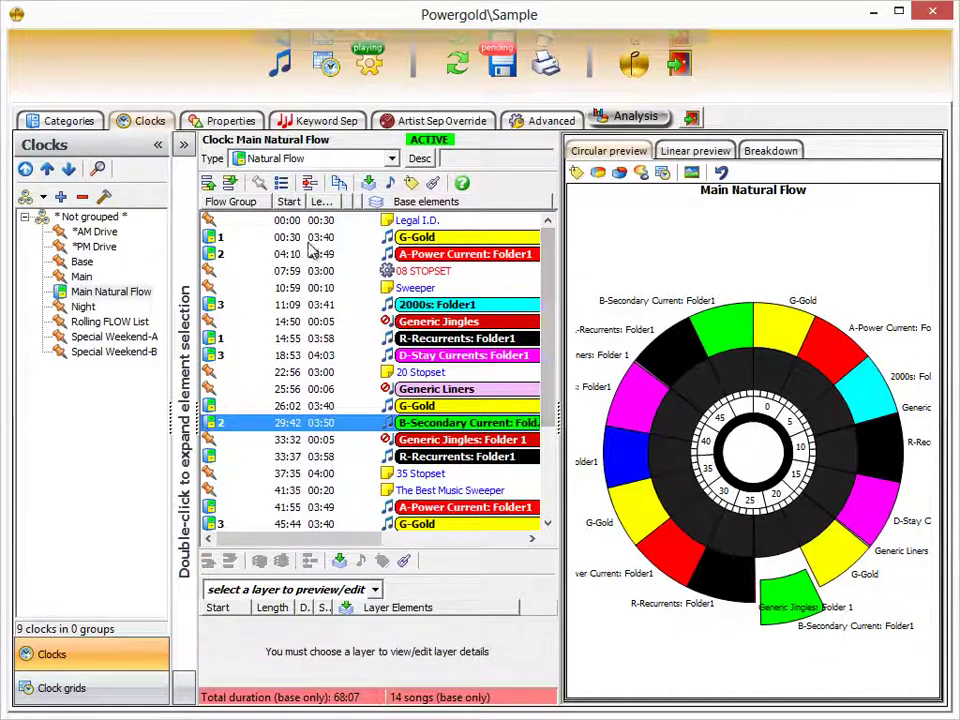
- Compare flow group 1's G-Gold event at 00:30 with its R-Recurrents event at 14:55 in the Main Natural Flow clock
click(440, 236)
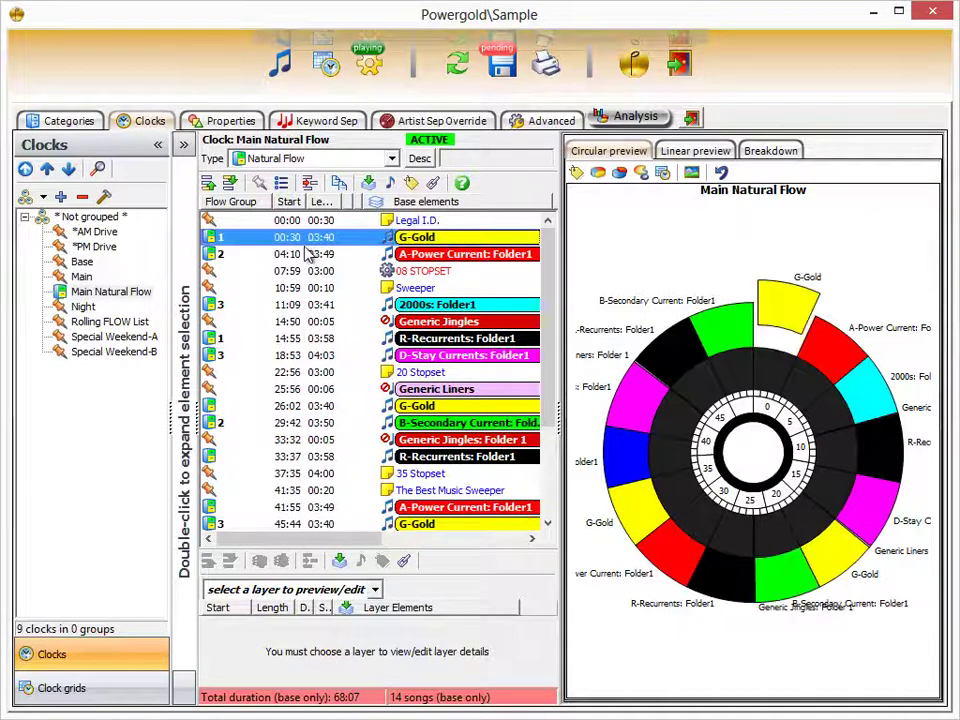
click(237, 343)
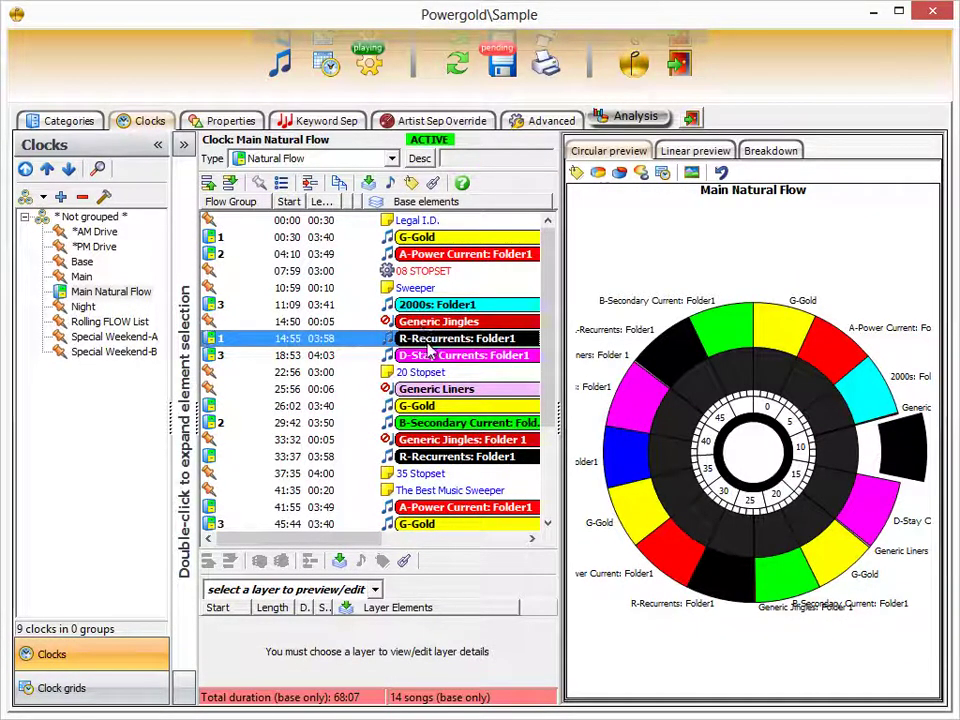
click(408, 240)
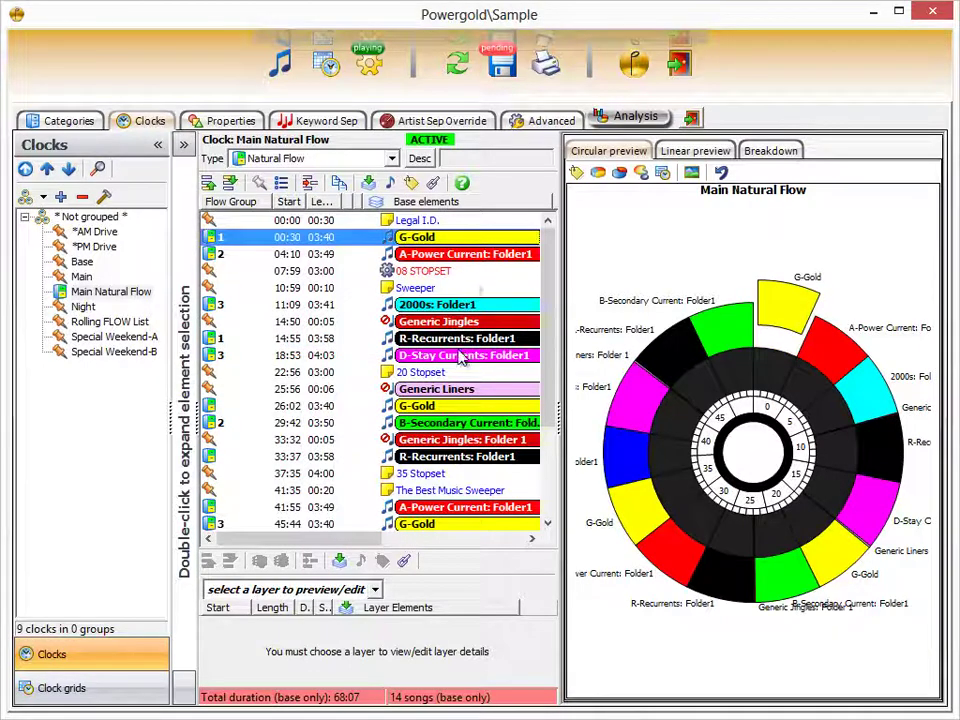
drag(548, 342, 546, 315)
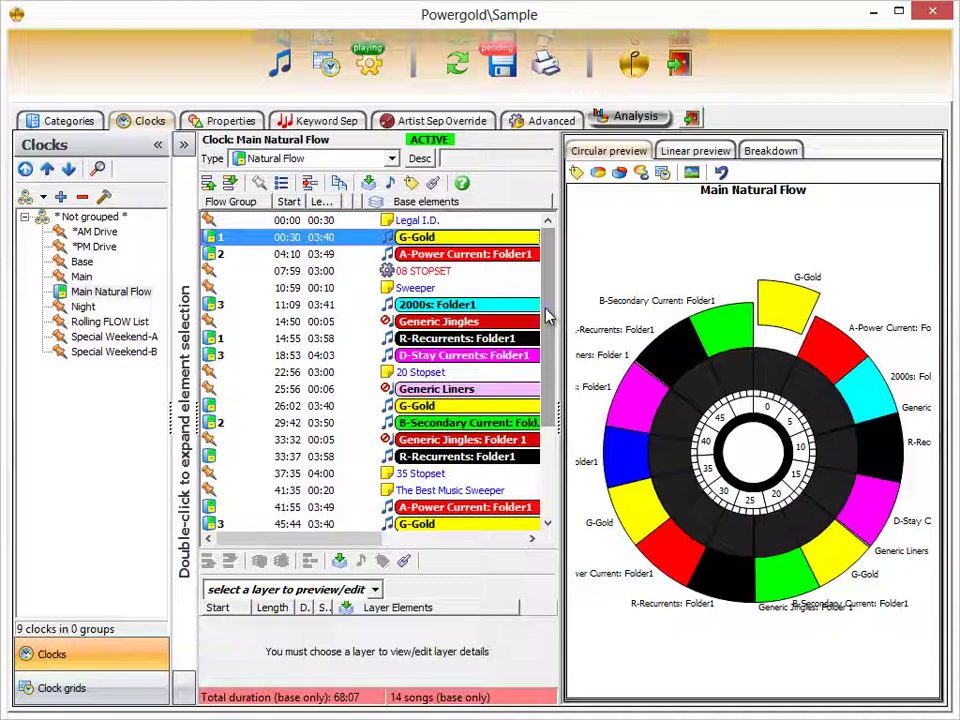
- Open the *AM Drive clock, narrow its flow group column and widen the Start column
click(95, 231)
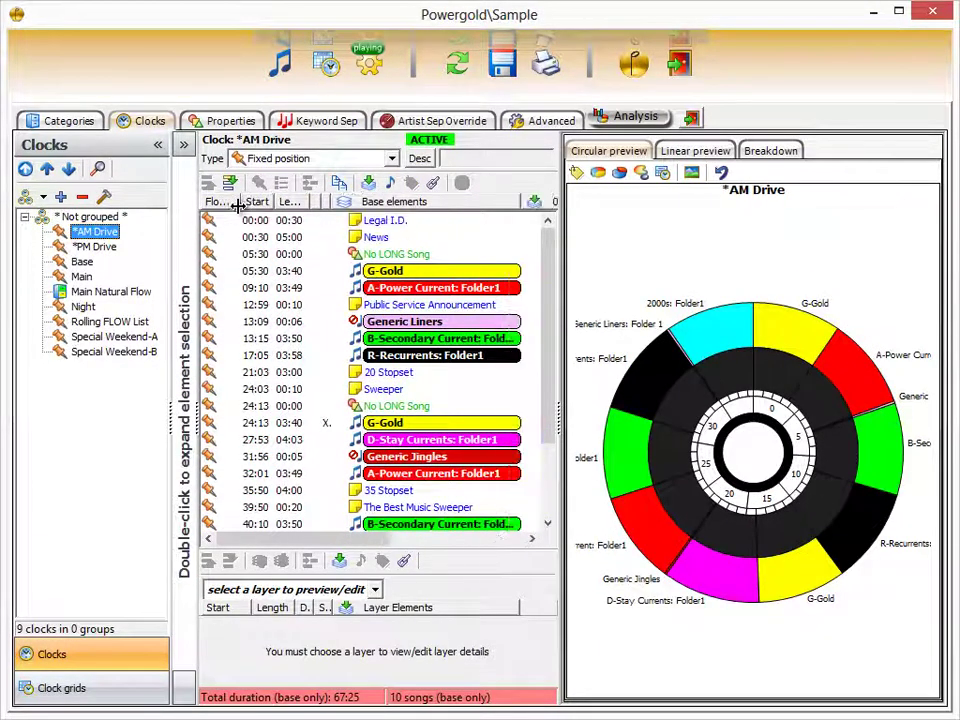
drag(268, 202, 237, 202)
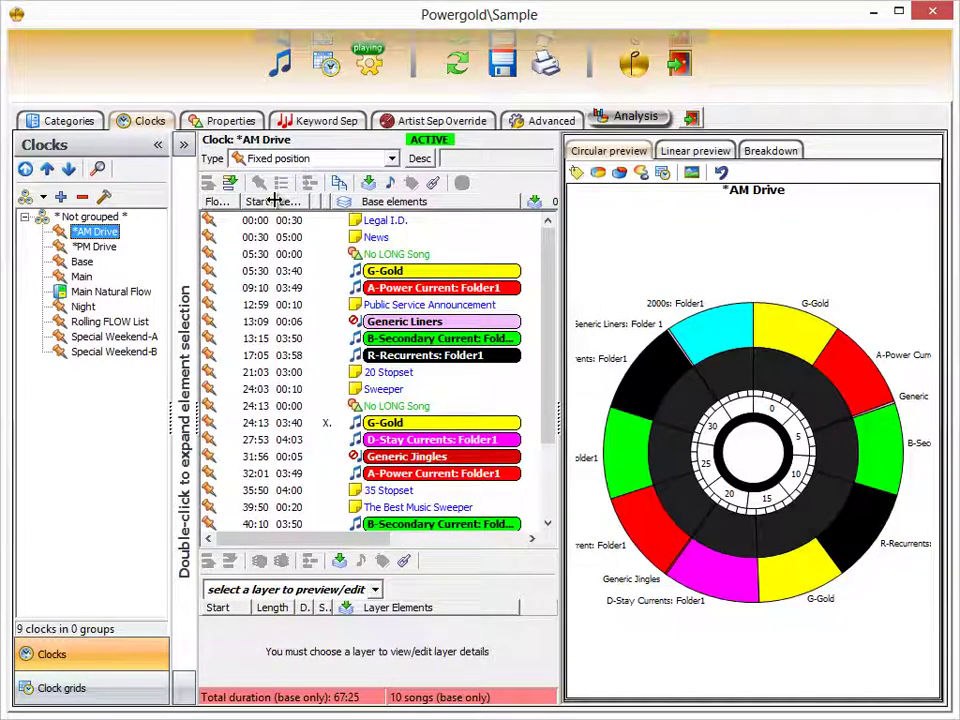
drag(276, 201, 288, 201)
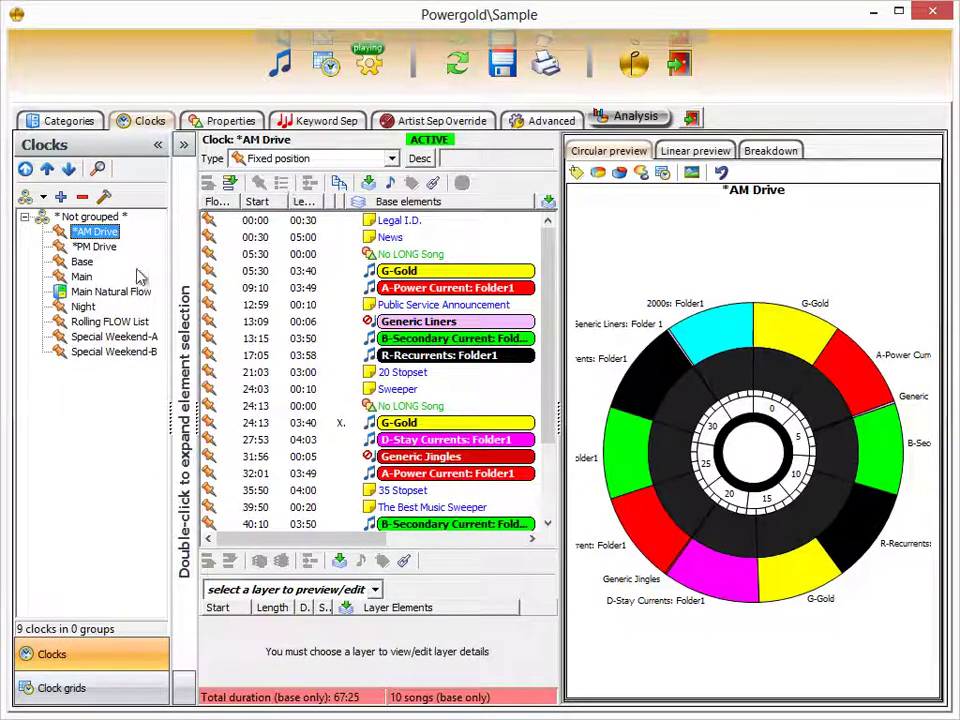
- Open the Main clock and bring its 0-STOP layer column into view
click(81, 276)
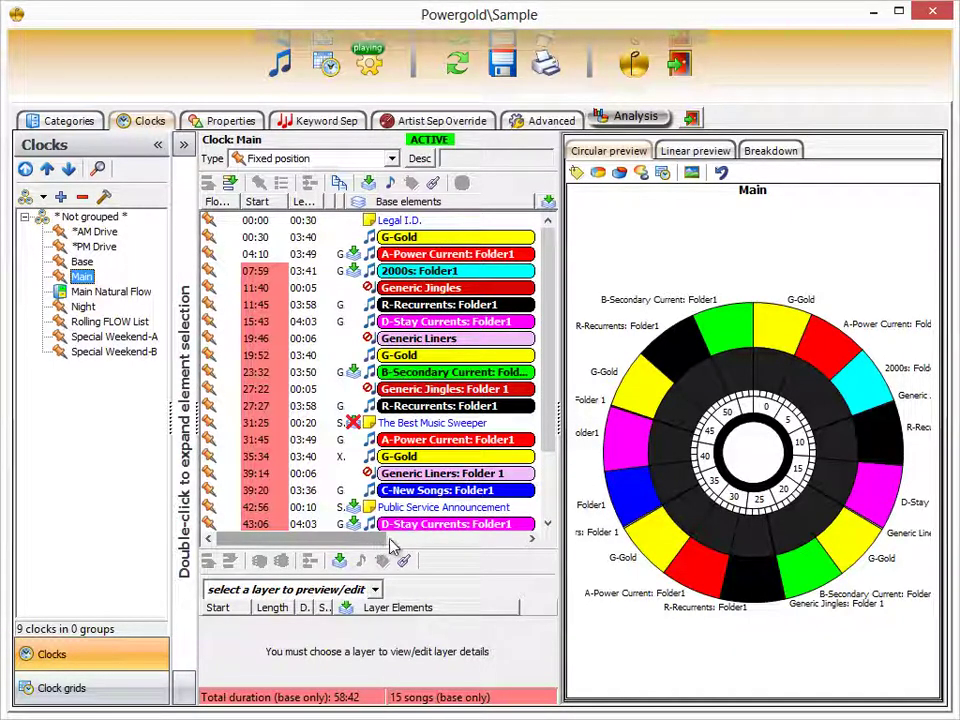
mouse_move(392, 549)
mouse_down()
mouse_move(453, 549)
mouse_move(380, 547)
mouse_up()
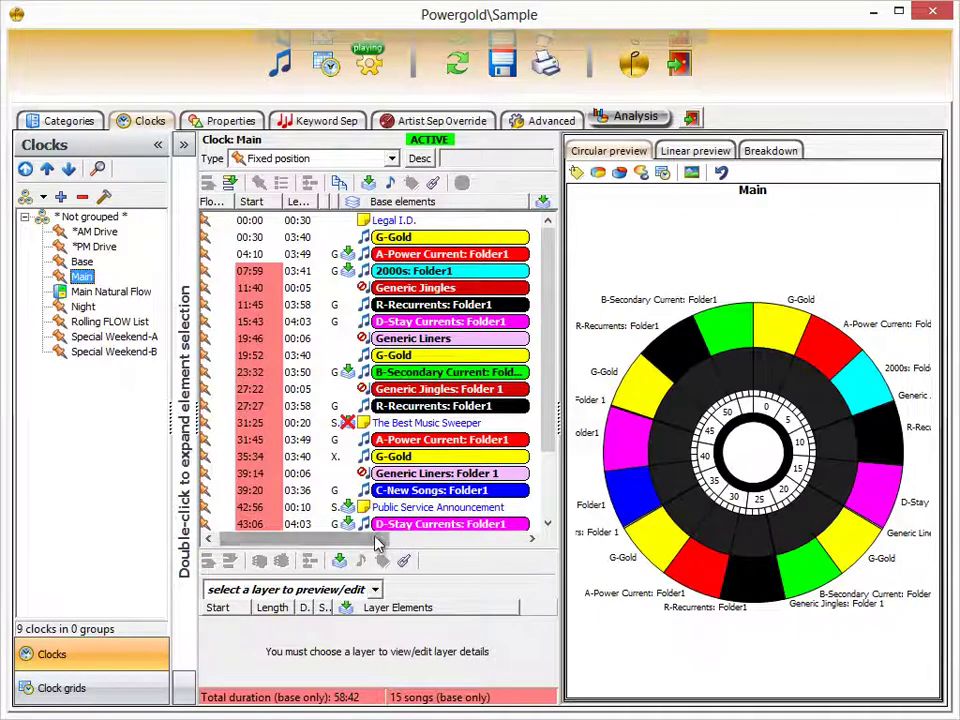
drag(388, 543, 422, 556)
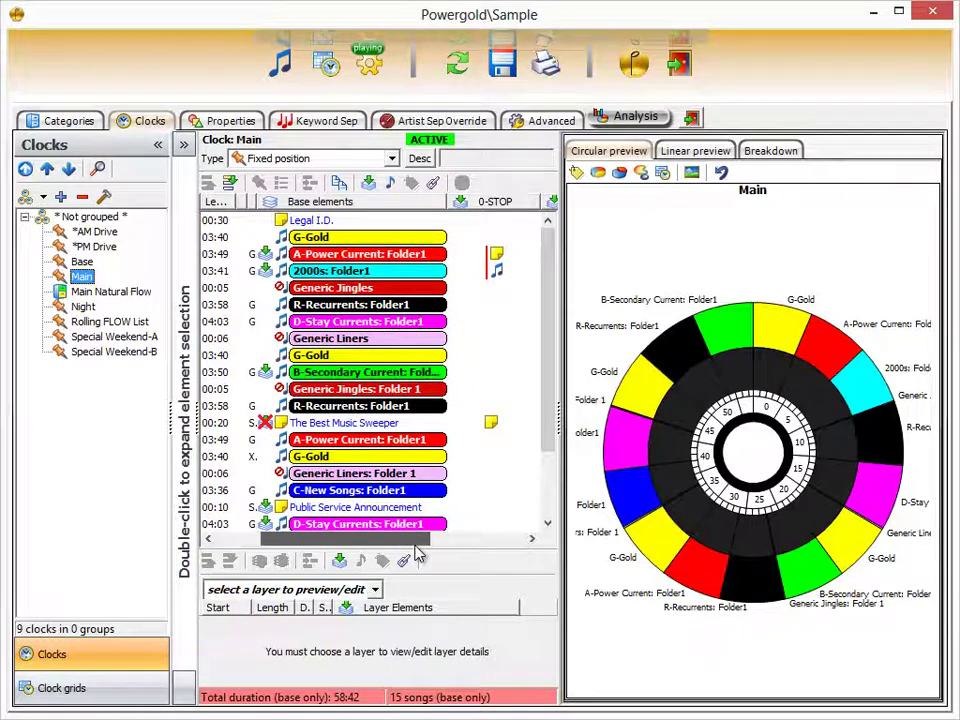
- Select the 0-STOP layer of the Main clock for preview and show the combined clock in the linear preview
click(375, 590)
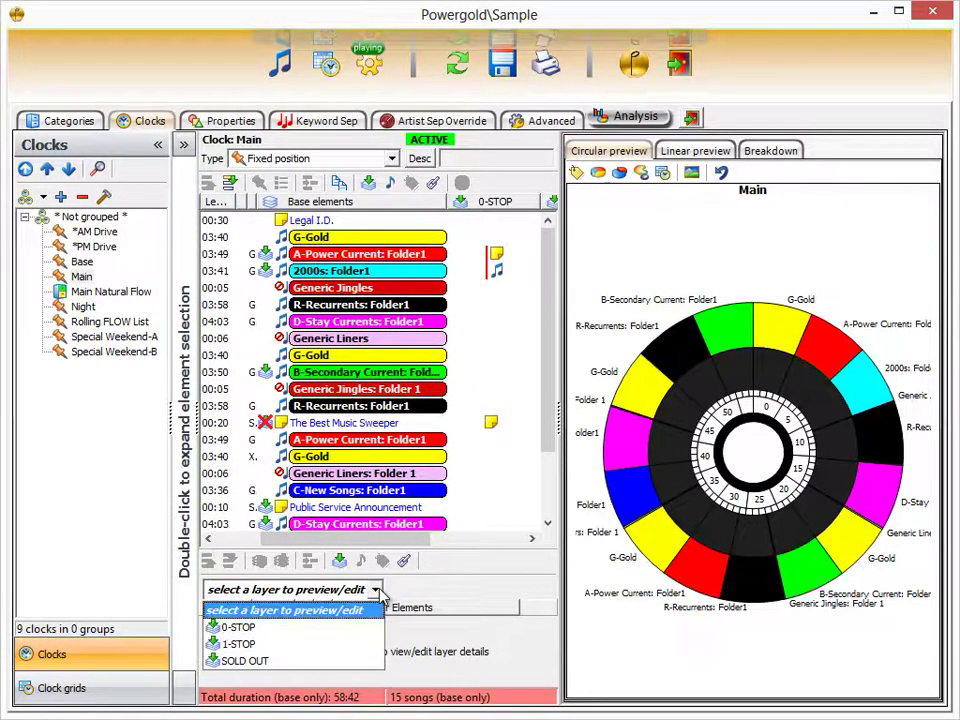
click(238, 627)
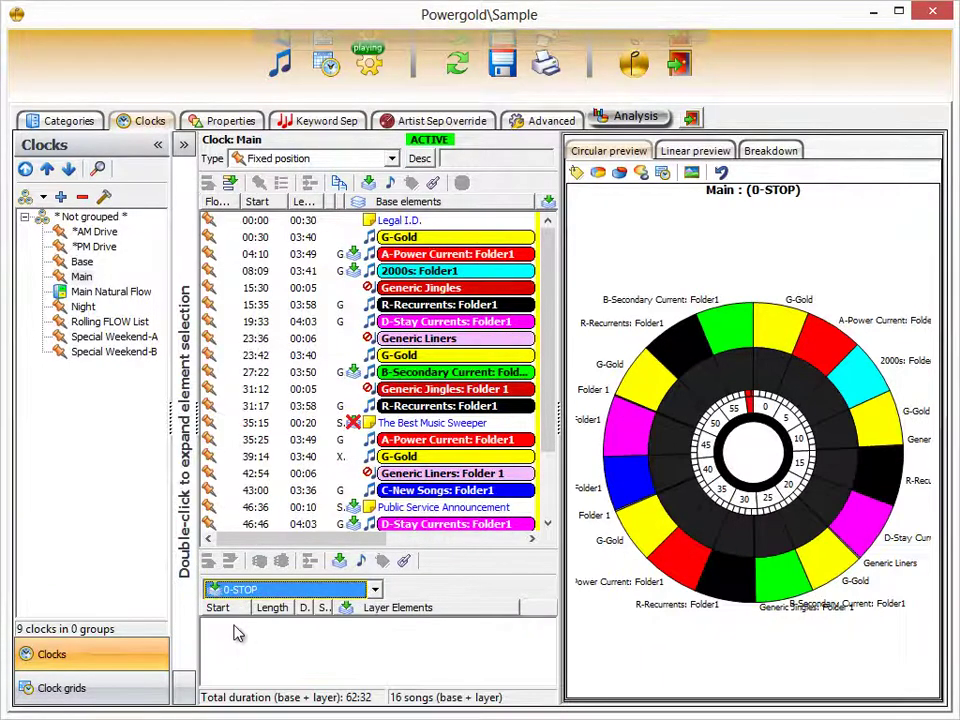
drag(340, 537, 402, 548)
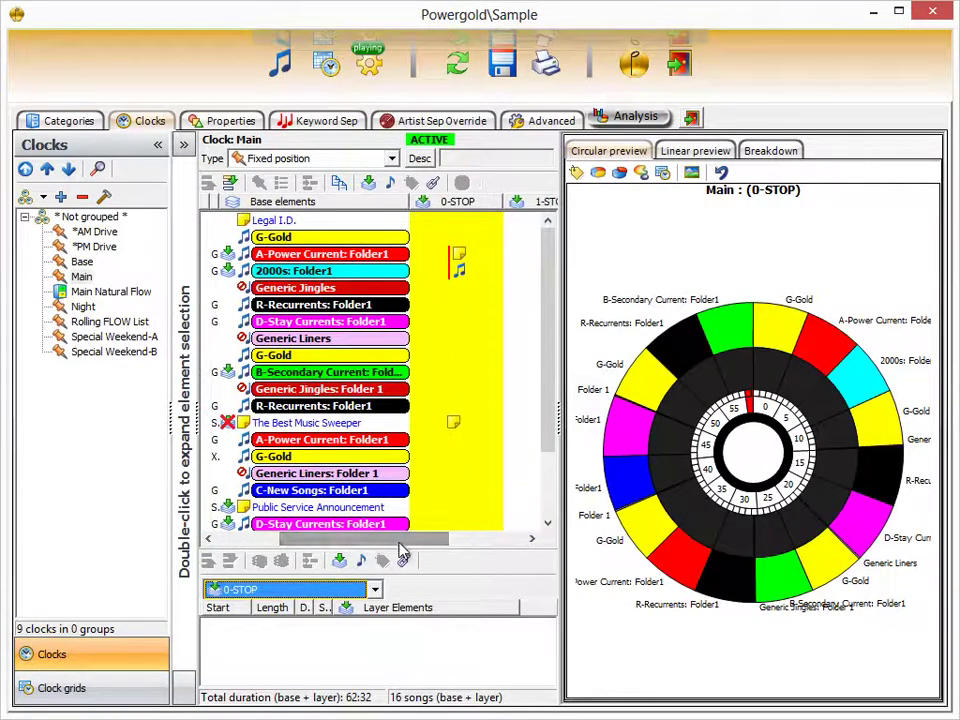
click(692, 158)
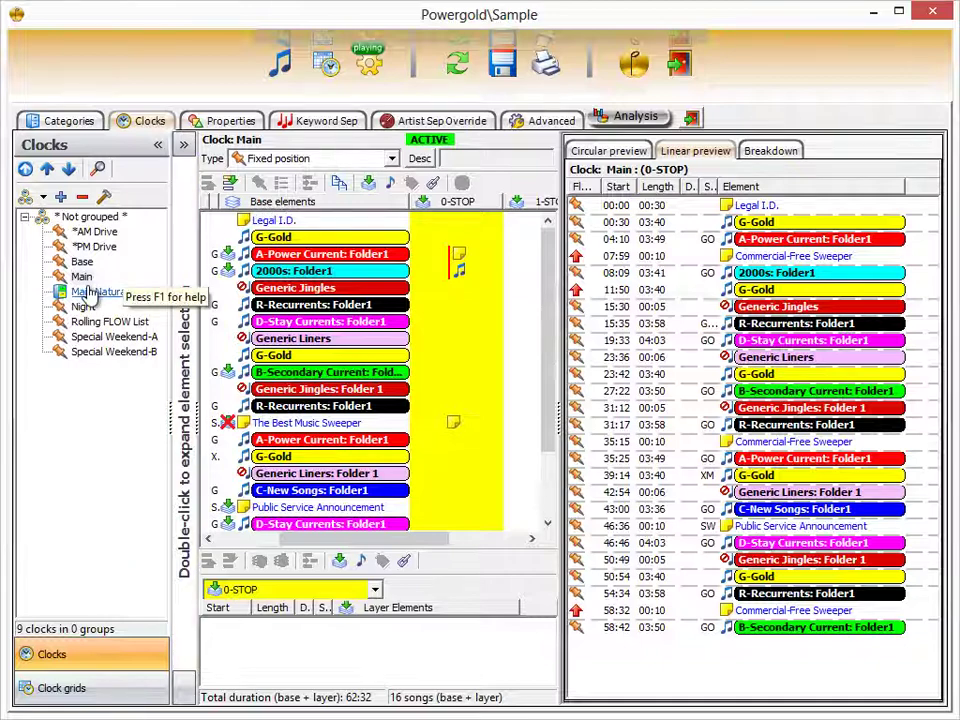
- Go through Main's base elements from Legal I.D. to 2000s: Folder1, checking the 0-STOP layer elements attached to them
click(293, 224)
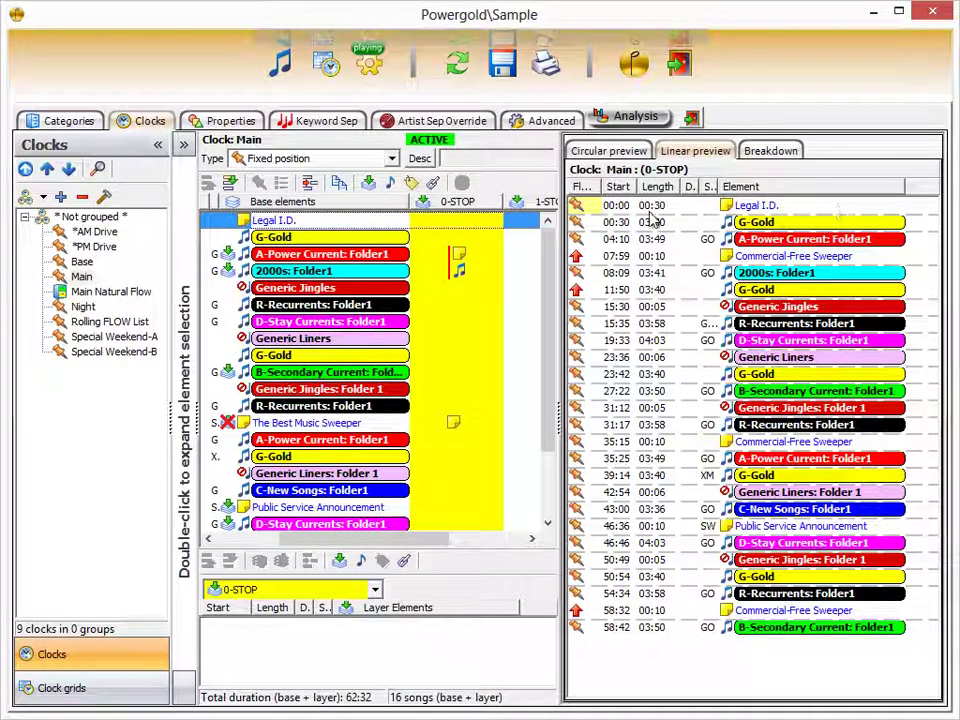
click(318, 240)
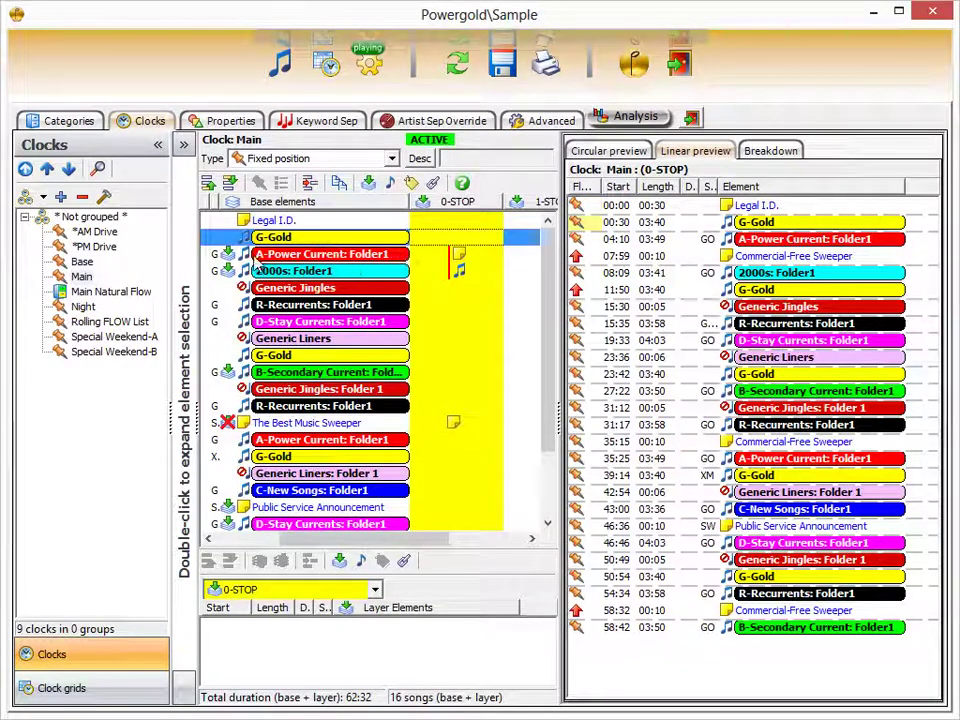
click(300, 256)
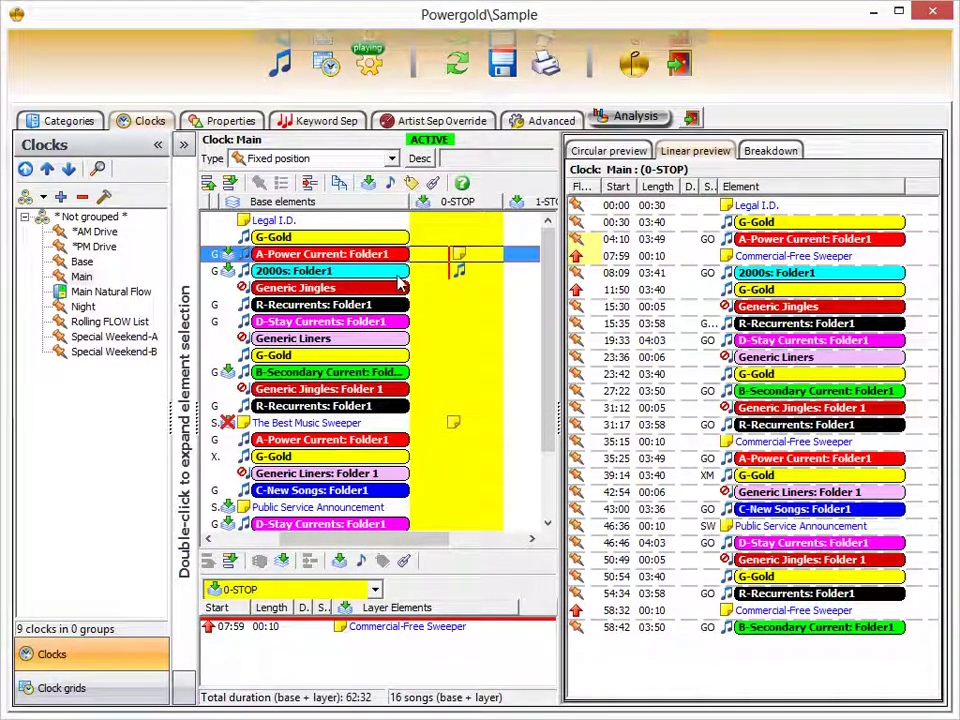
click(460, 274)
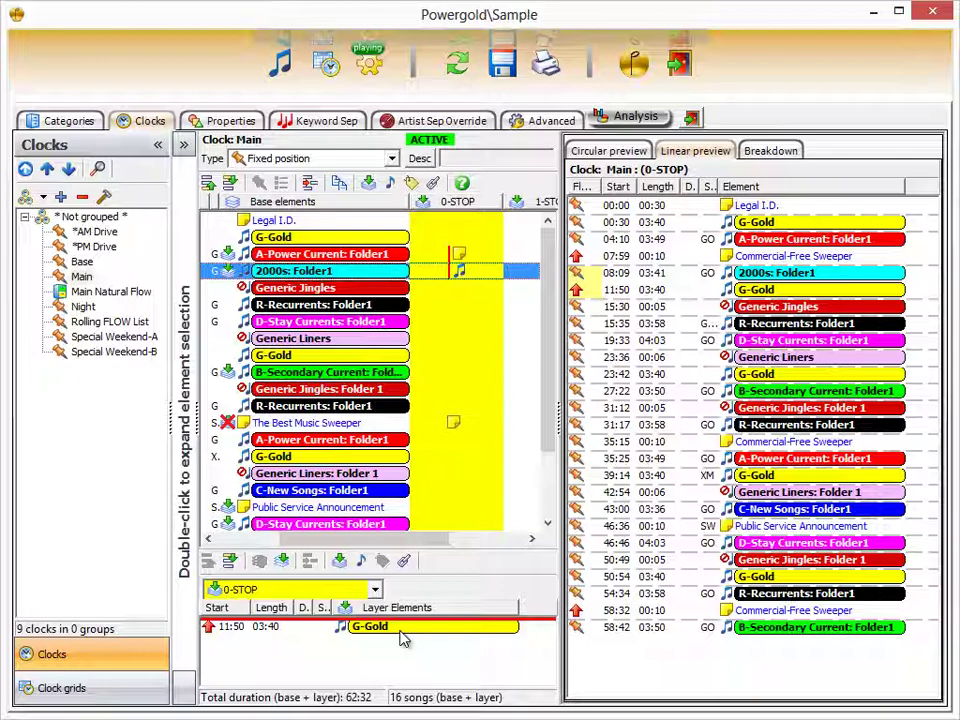
- Review the 0-STOP replacement for The Best Music Sweeper and its neighbouring elements, and look through the rest of Main's base elements
click(450, 423)
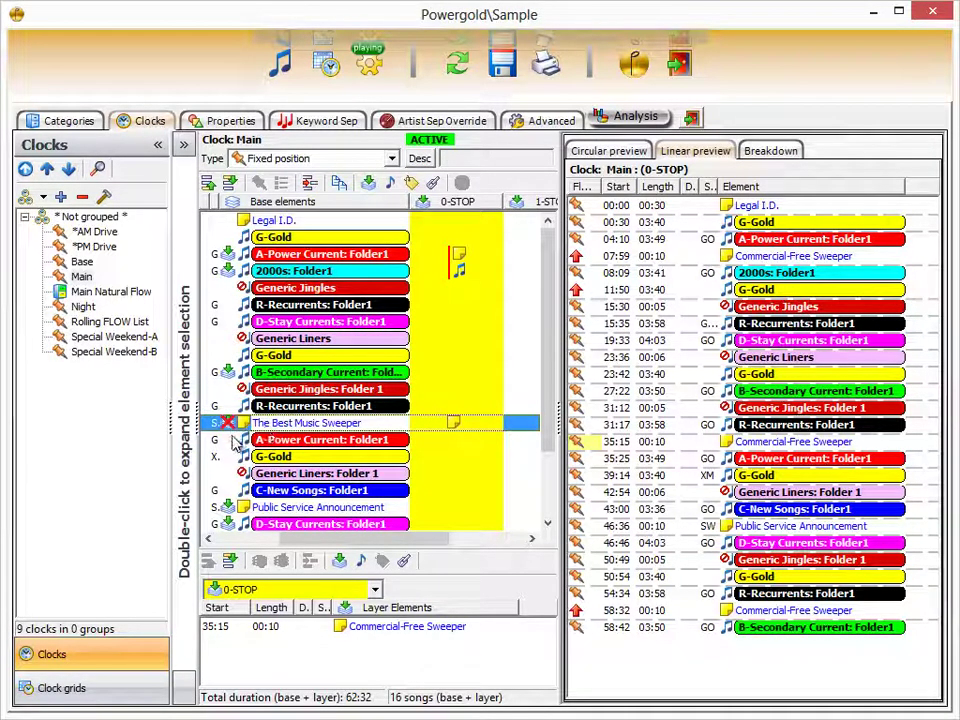
key(Up)
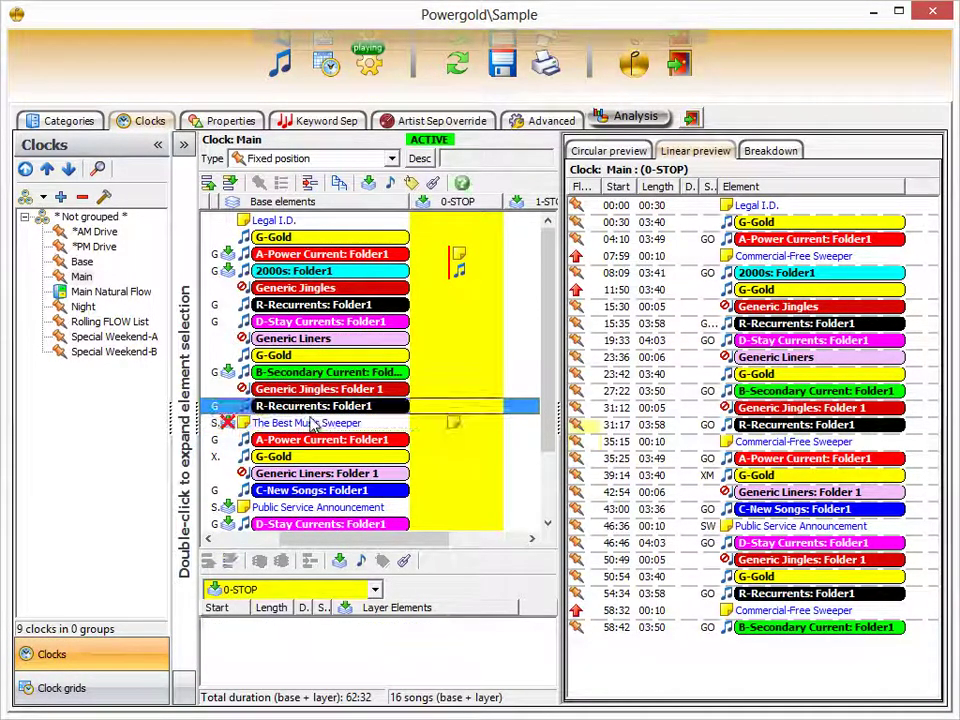
click(330, 424)
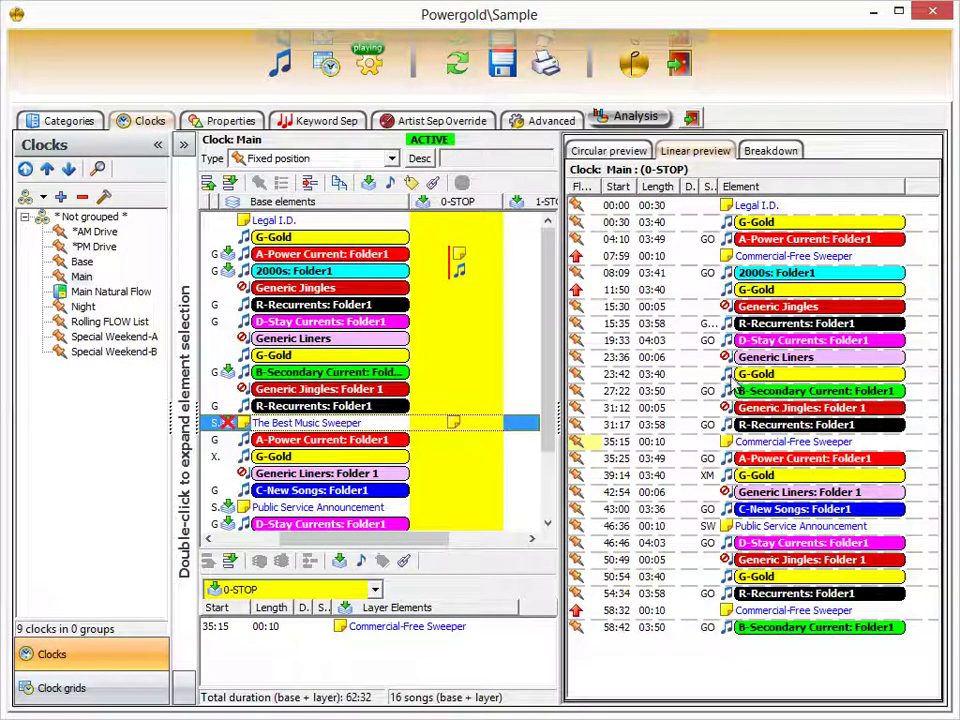
key(Down)
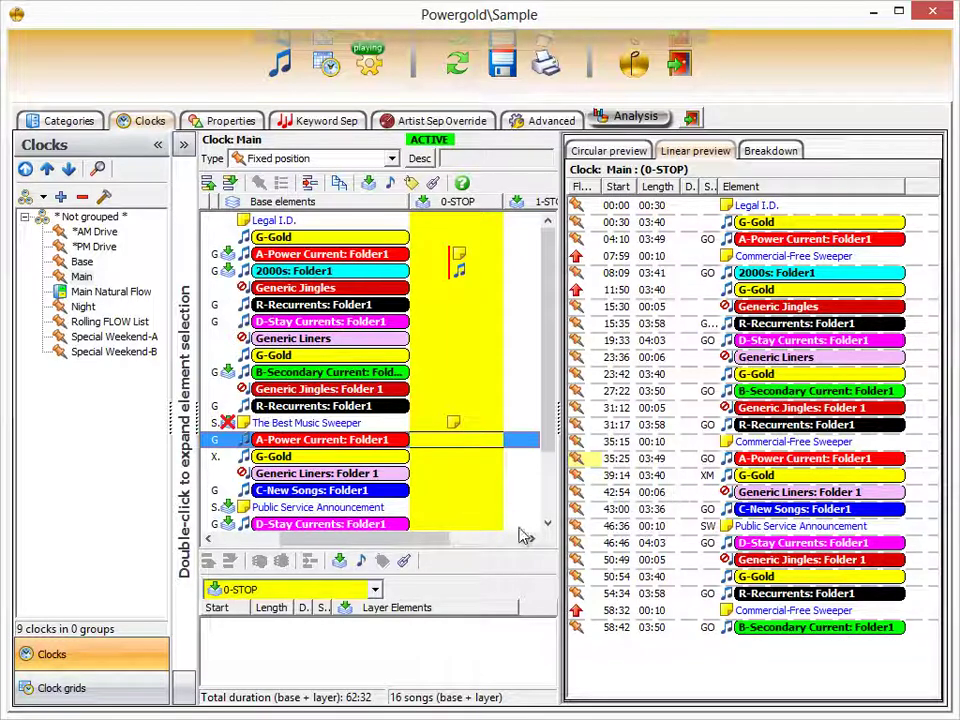
click(550, 524)
click(550, 524)
click(550, 524)
click(550, 524)
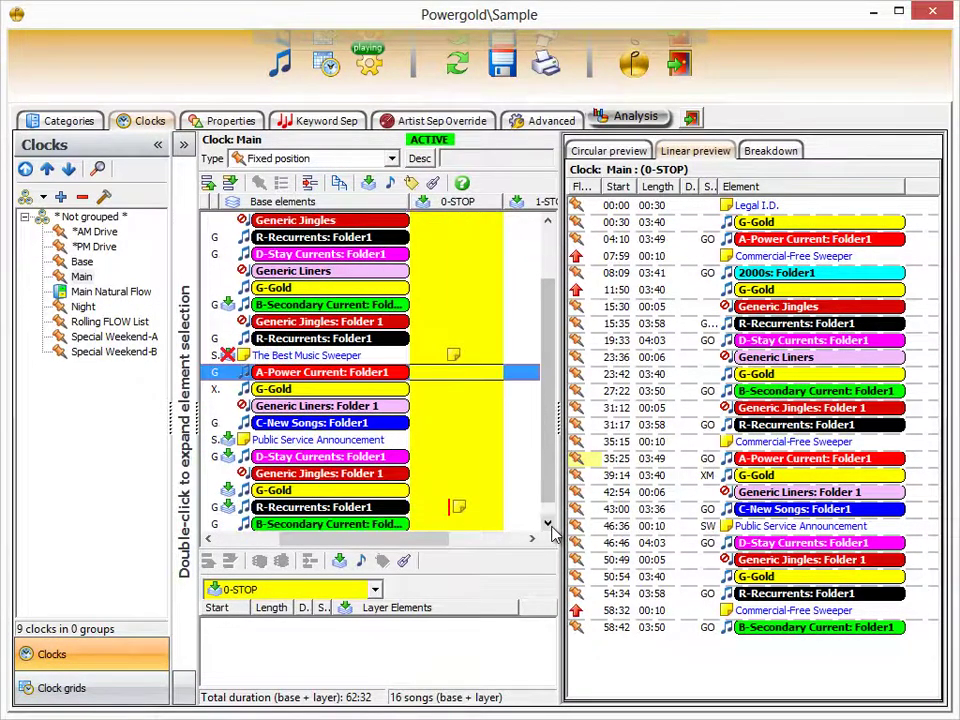
- Check the 0-STOP layer element attached to the last R-Recurrents: Folder1 in the Main clock
click(550, 524)
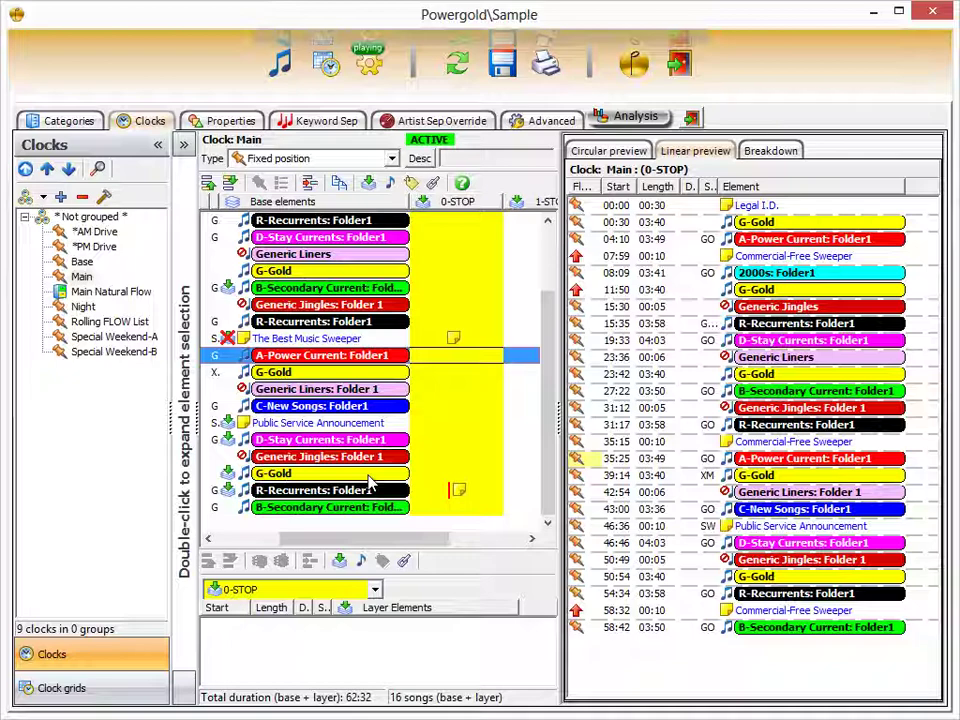
click(354, 496)
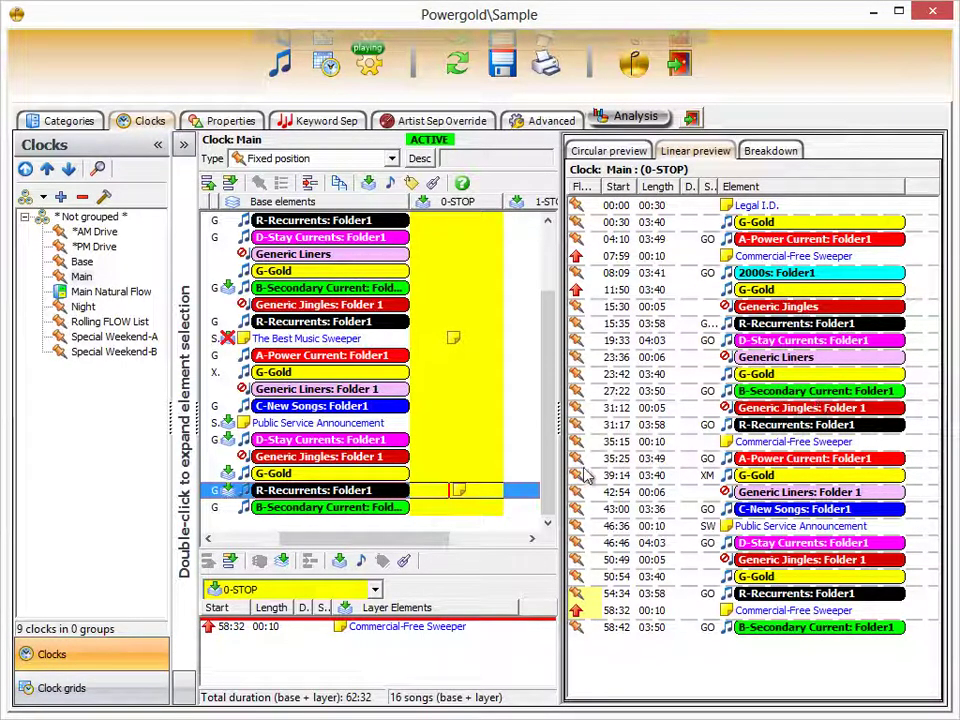
drag(548, 487, 545, 405)
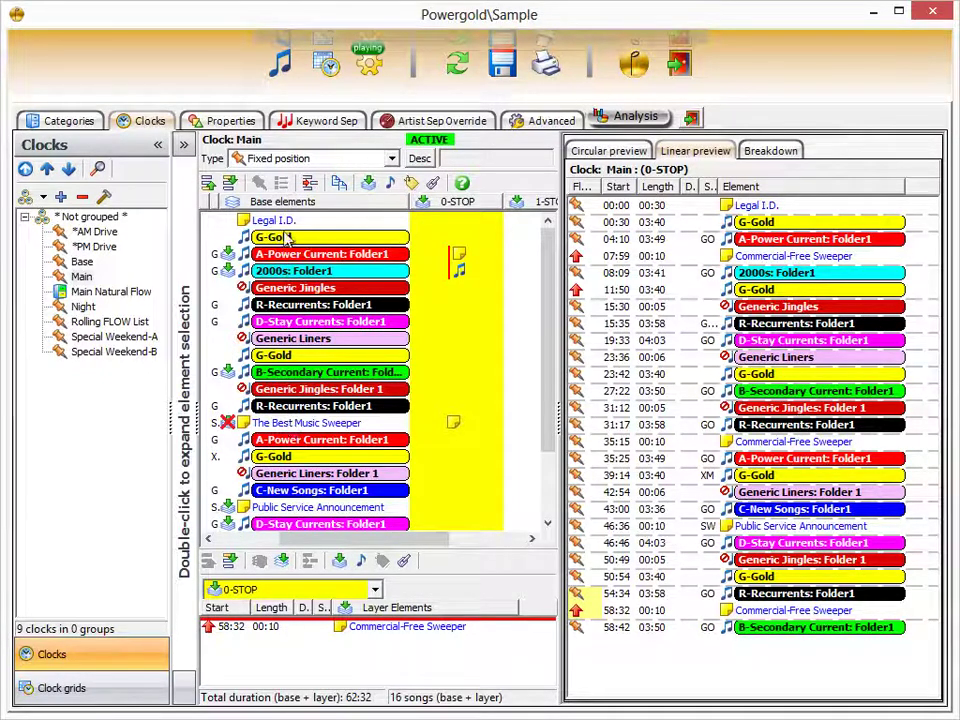
- Preview the Main clock with its 1-STOP layer and inspect the layer element attached to Public Service Announcement
click(524, 539)
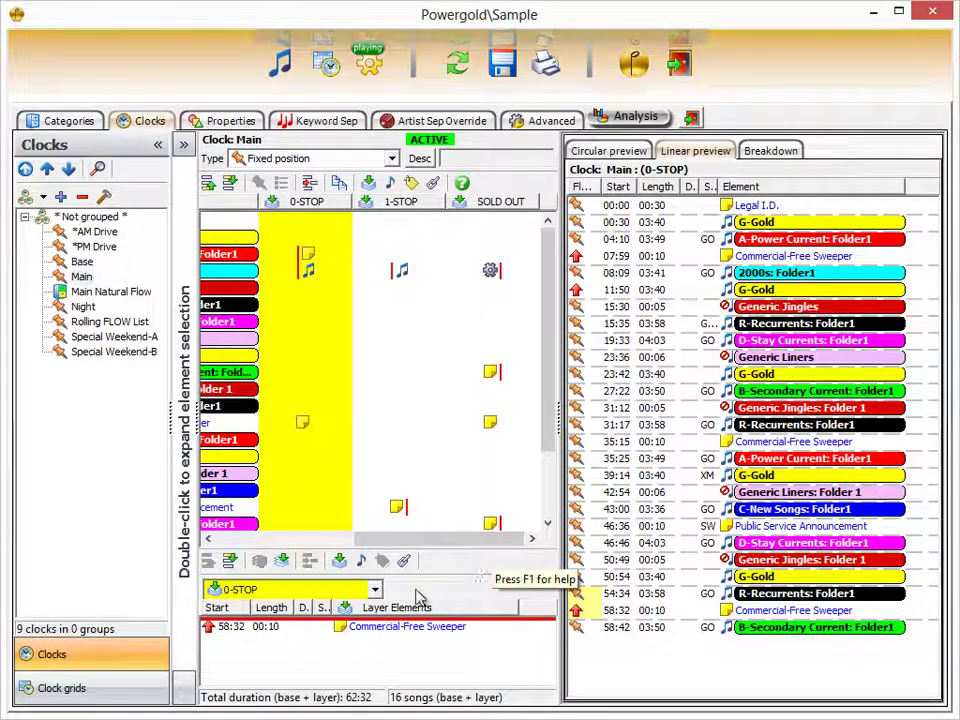
click(374, 590)
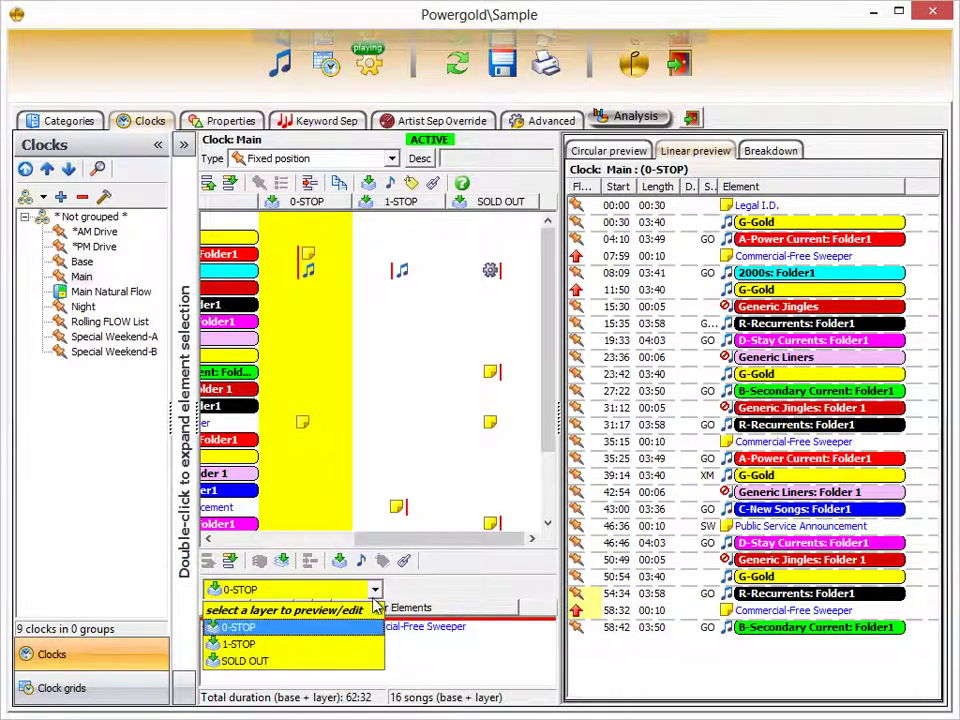
click(300, 644)
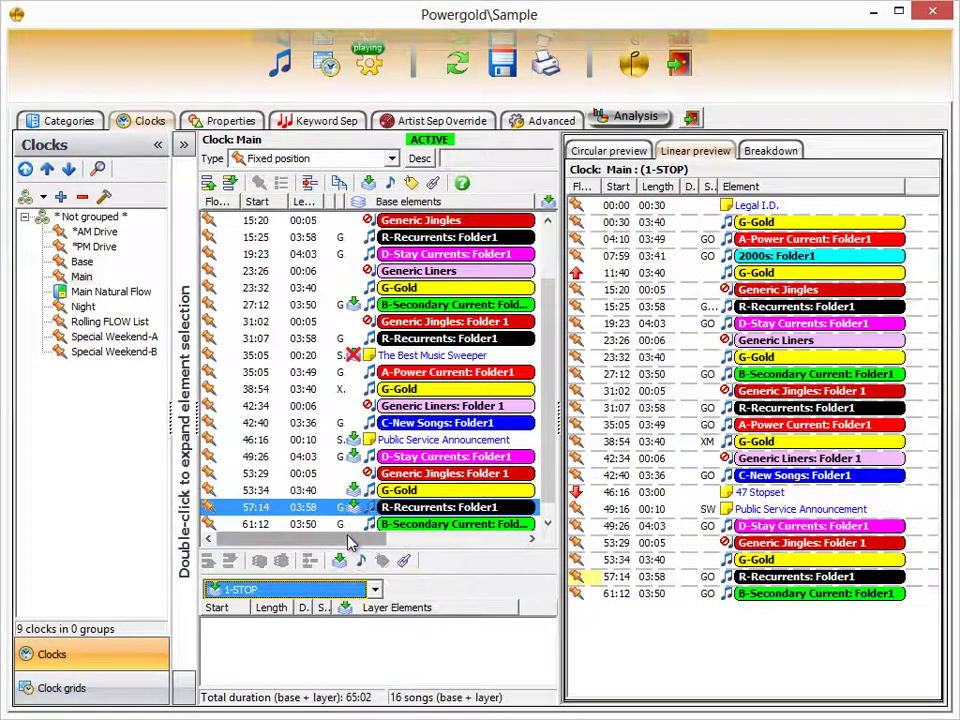
drag(349, 543, 420, 563)
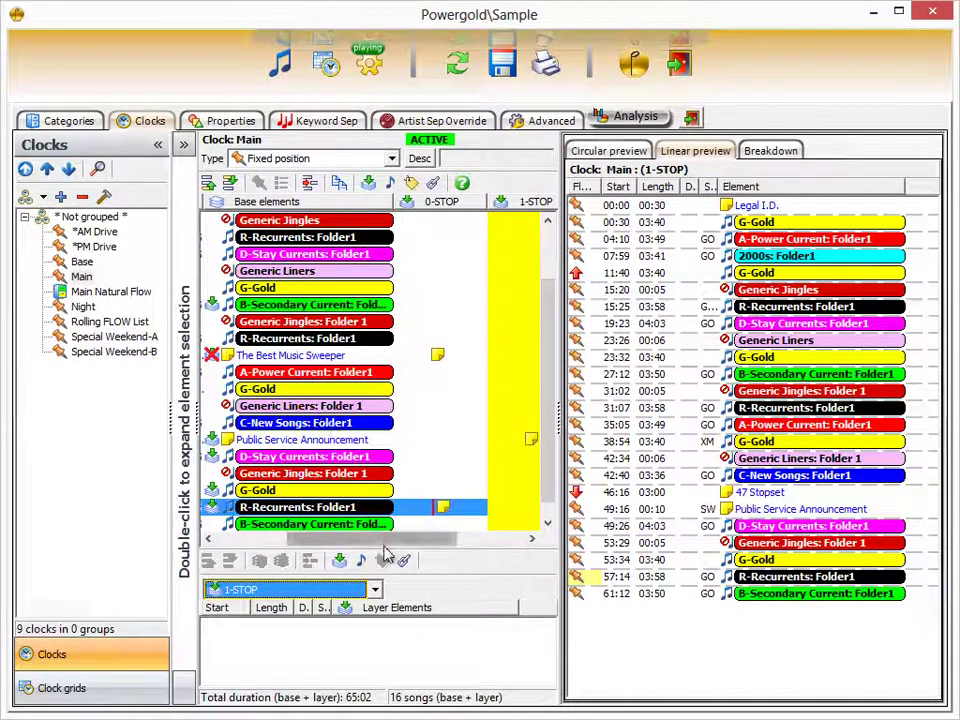
drag(386, 553, 439, 553)
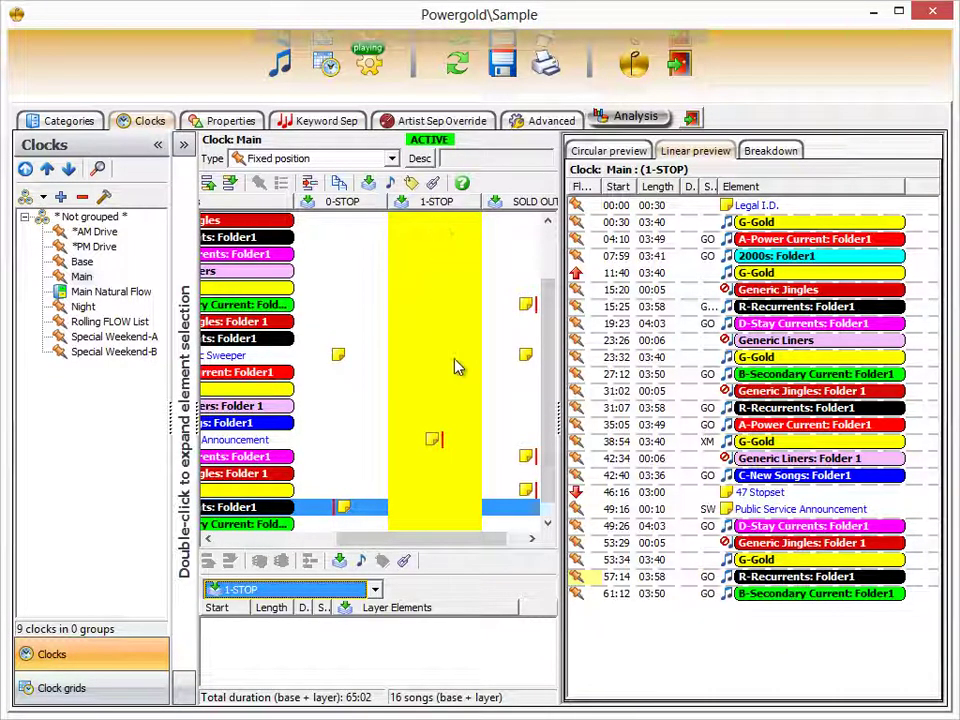
click(433, 441)
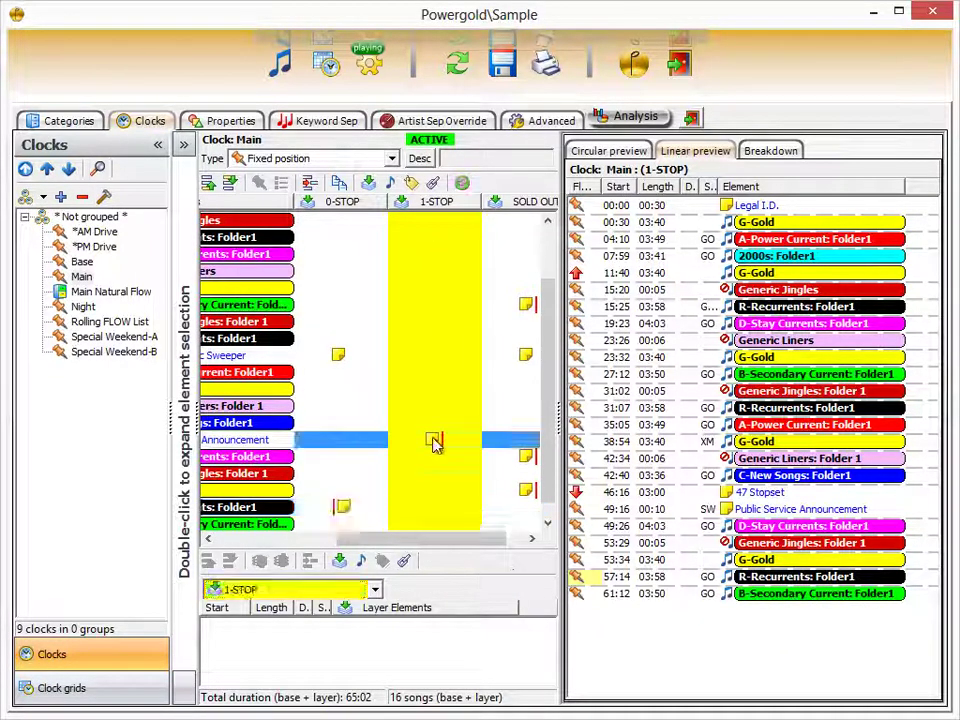
drag(410, 540, 362, 553)
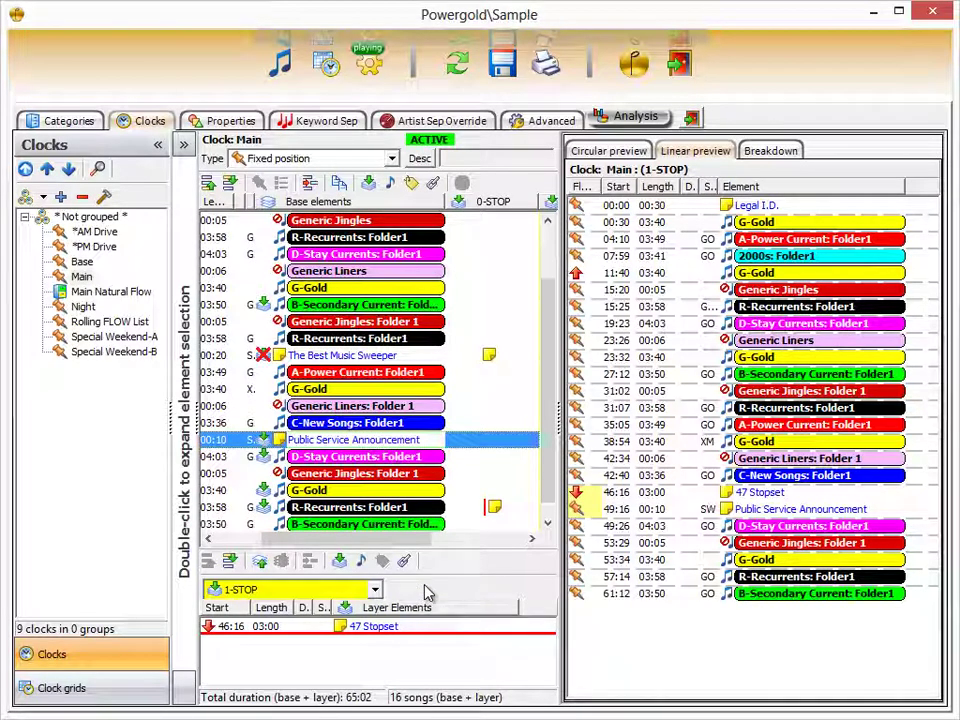
- Preview the Main clock with its SOLD OUT layer and inspect the layer element attached to 2000s: Folder1
click(372, 590)
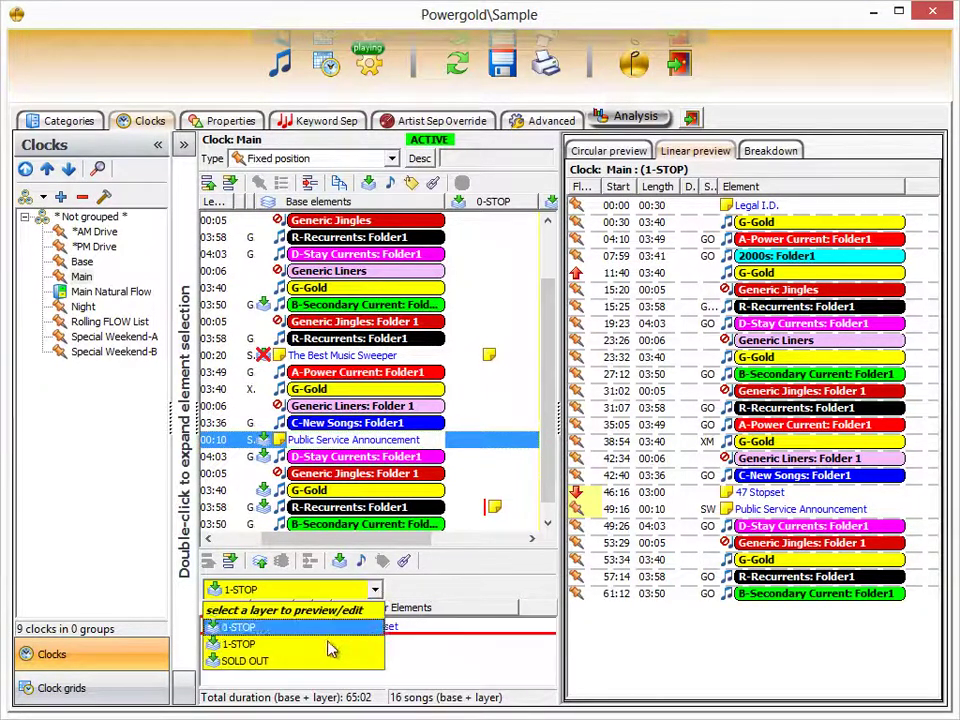
click(268, 668)
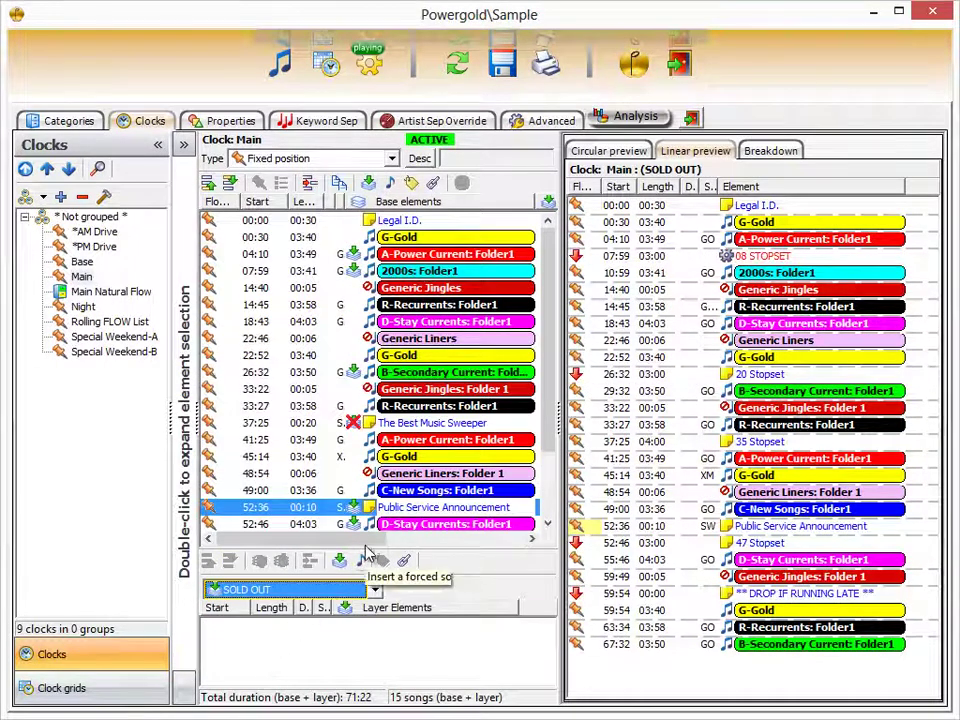
drag(377, 545, 500, 285)
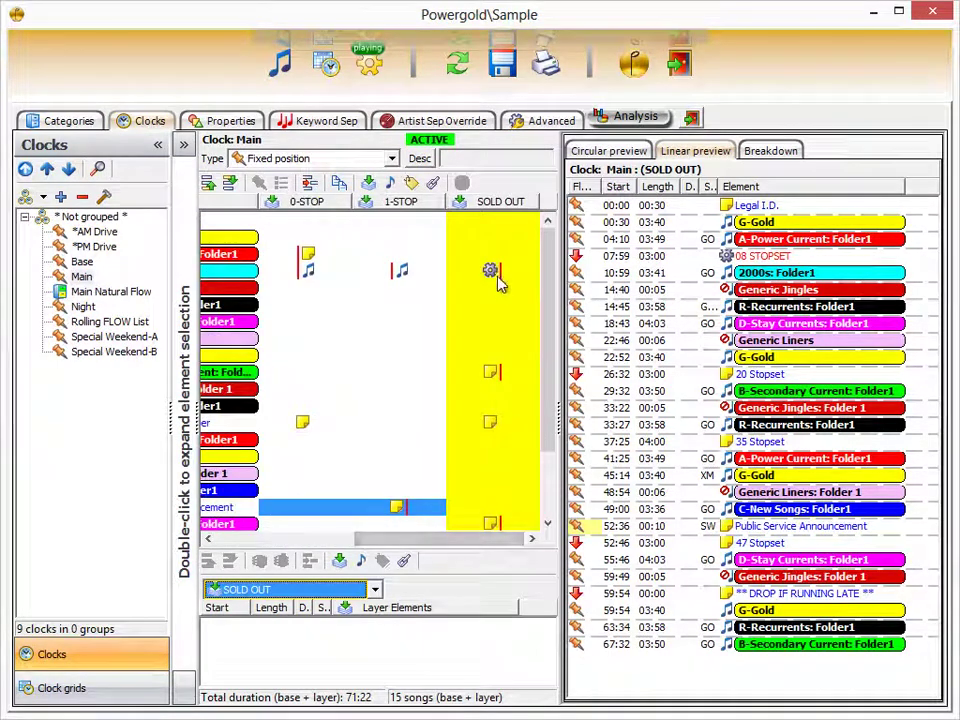
click(495, 276)
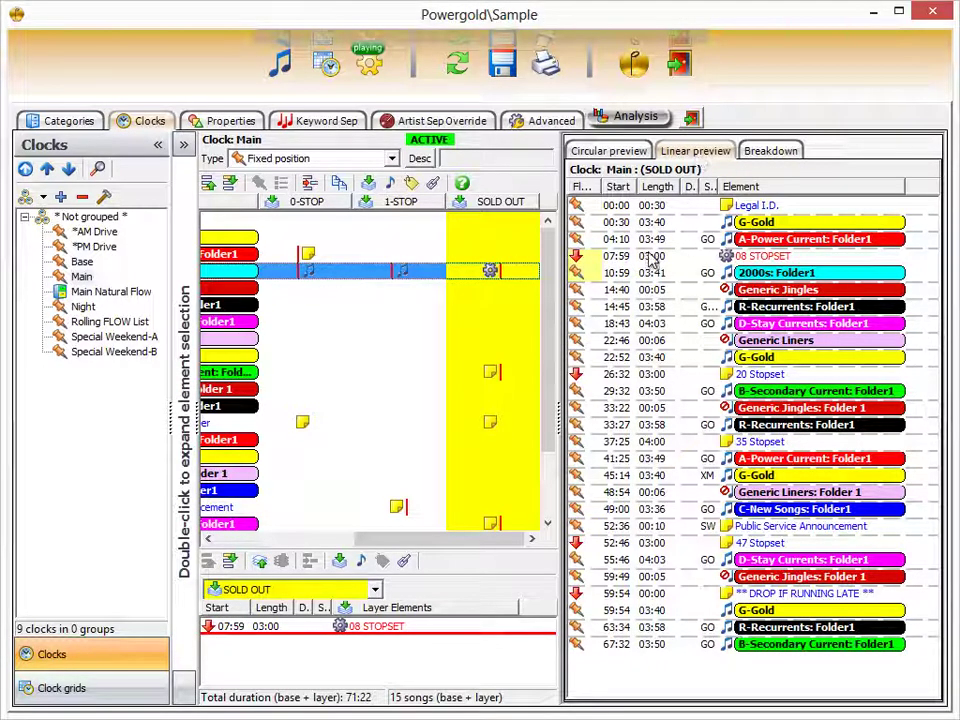
drag(497, 544, 435, 544)
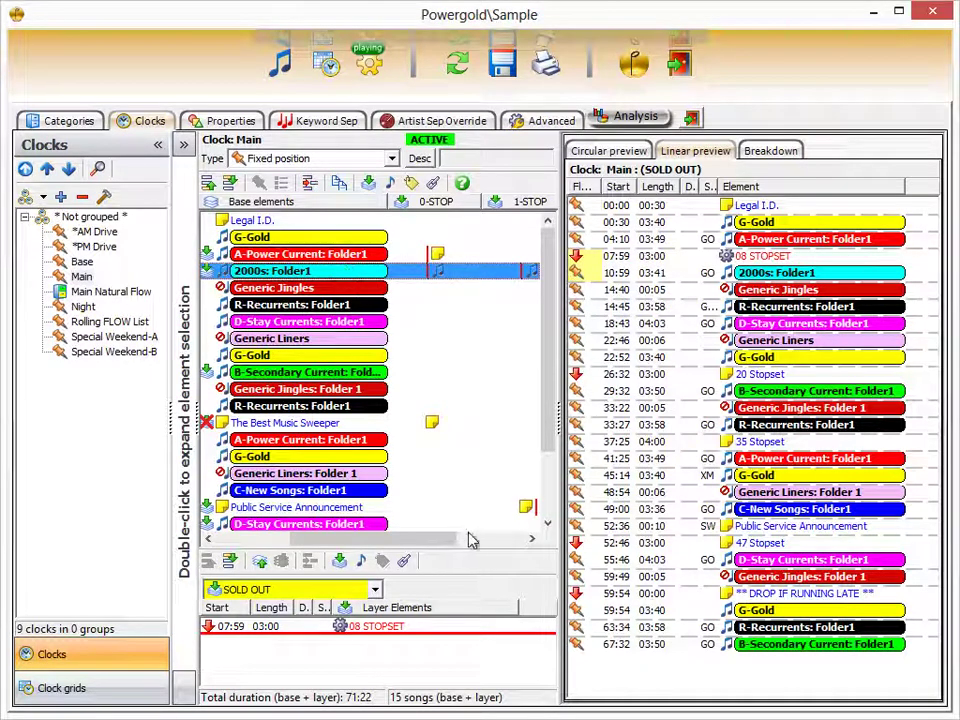
drag(427, 548, 525, 540)
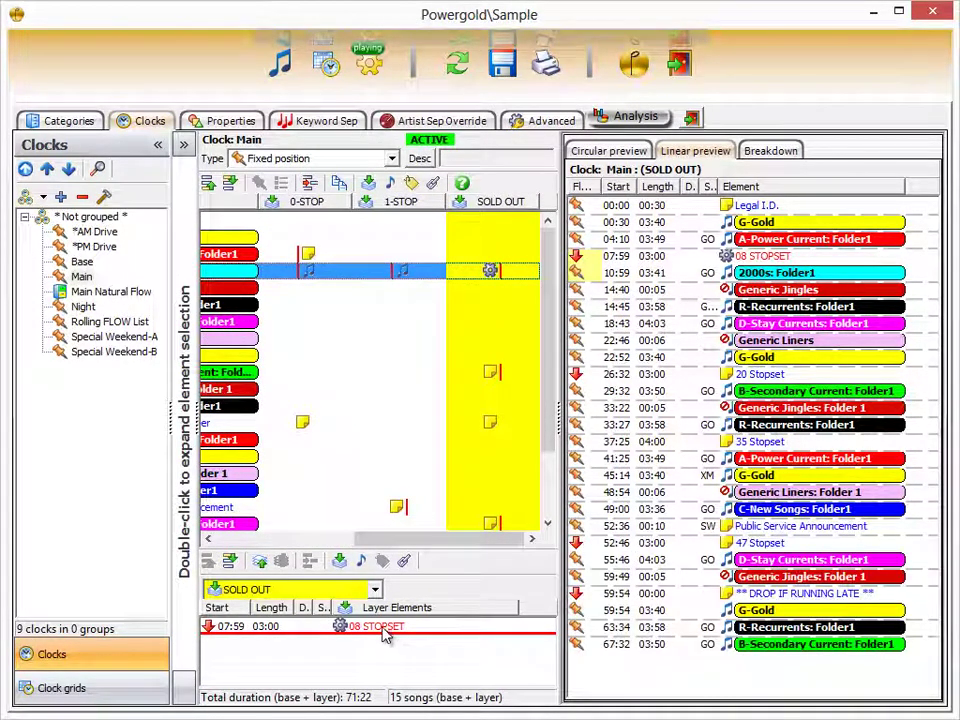
drag(364, 539, 279, 556)
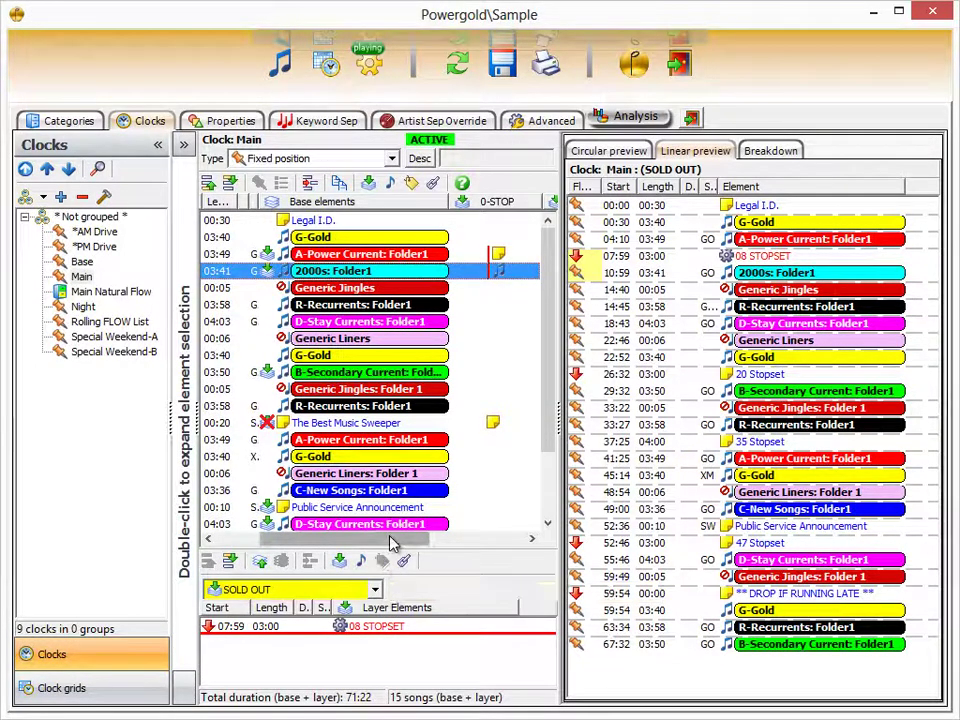
- Inspect the SOLD OUT layer elements at B-Secondary Current, The Best Music Sweeper and the D-Stay Currents after Public Service Announcement
drag(392, 543, 506, 544)
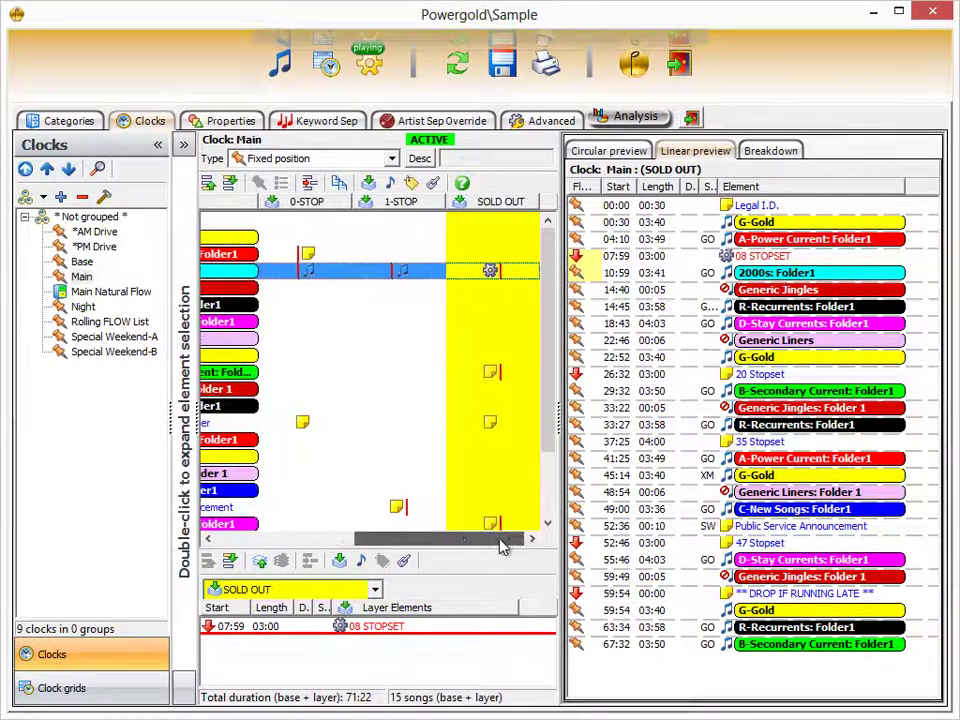
click(493, 373)
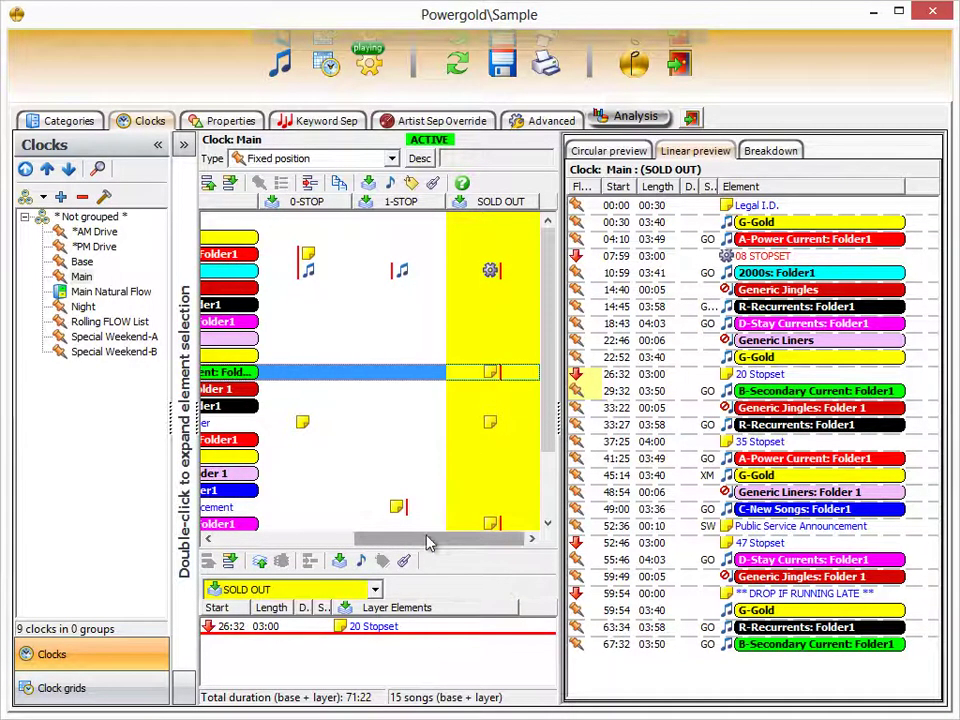
drag(428, 543, 333, 543)
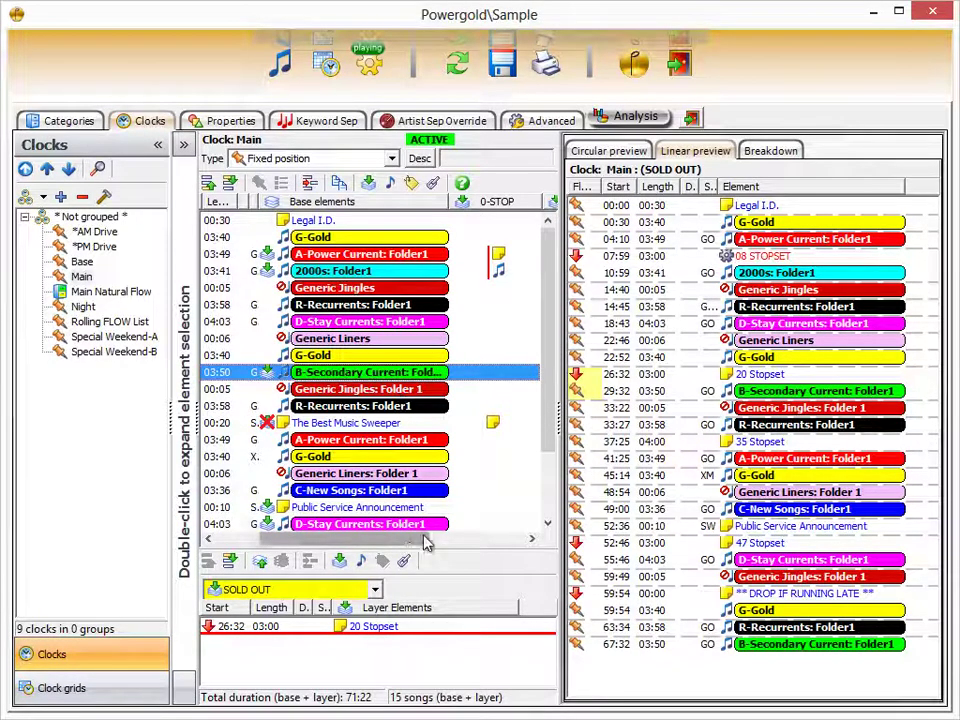
drag(423, 541, 380, 558)
click(495, 424)
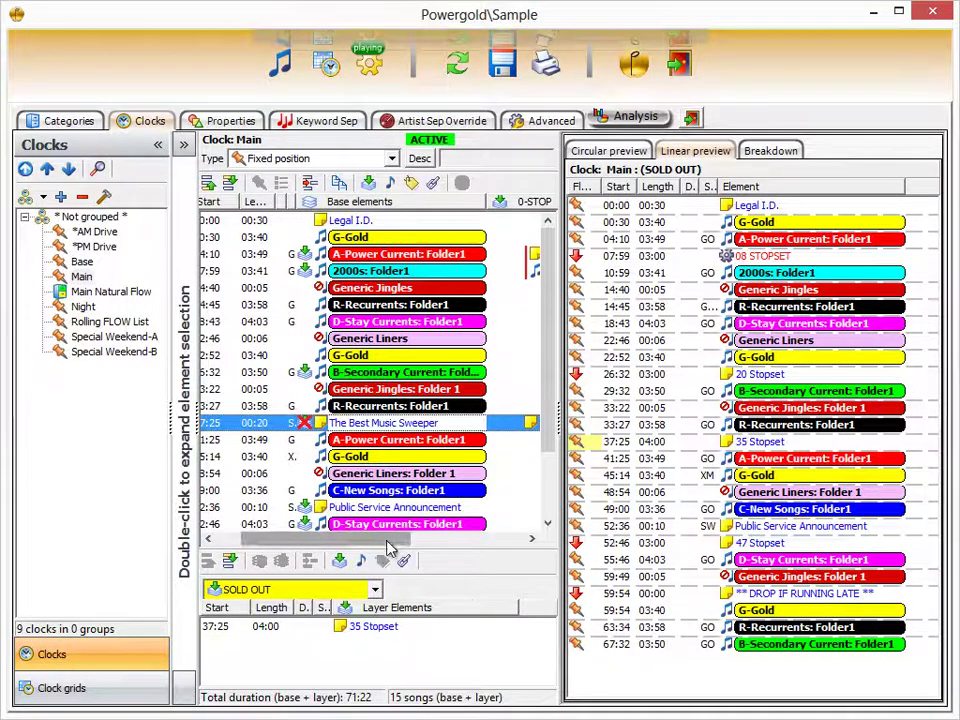
drag(392, 542, 333, 565)
click(492, 524)
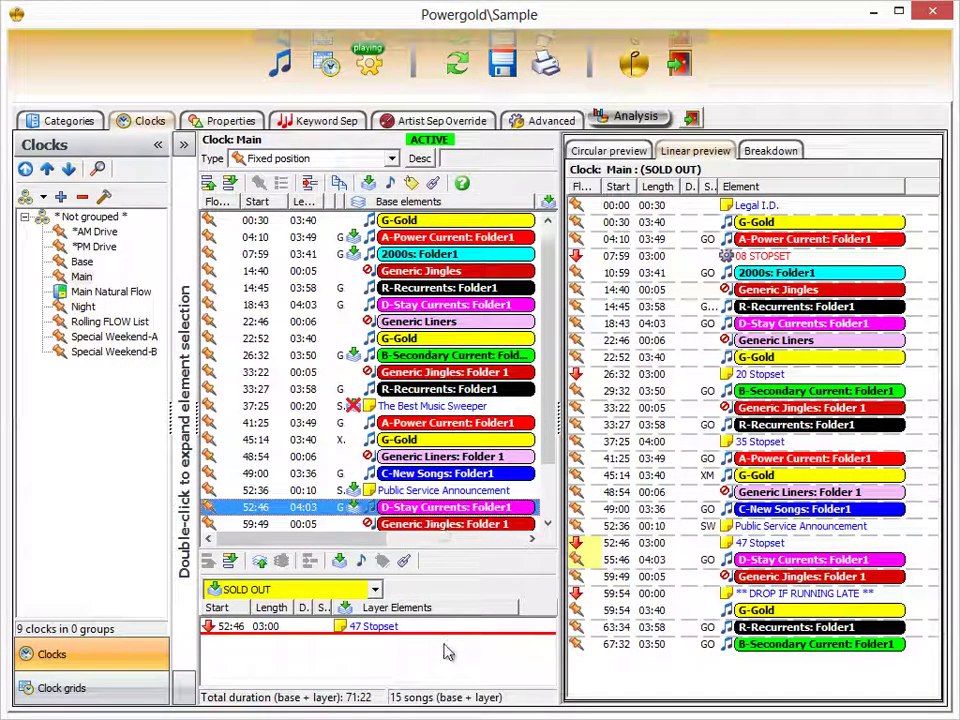
click(388, 539)
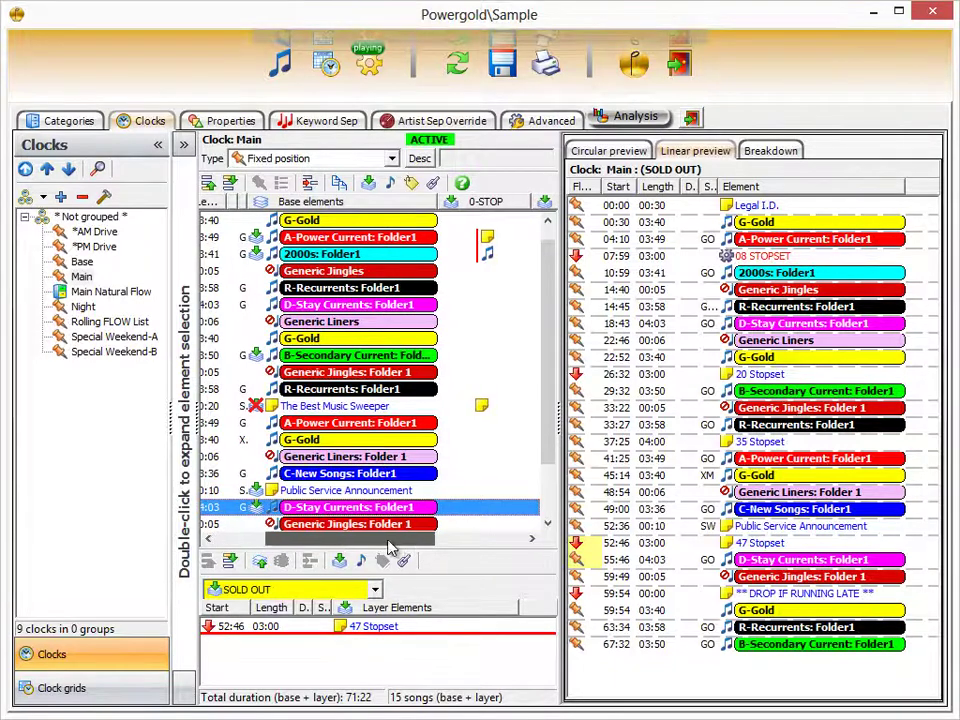
drag(387, 541, 332, 545)
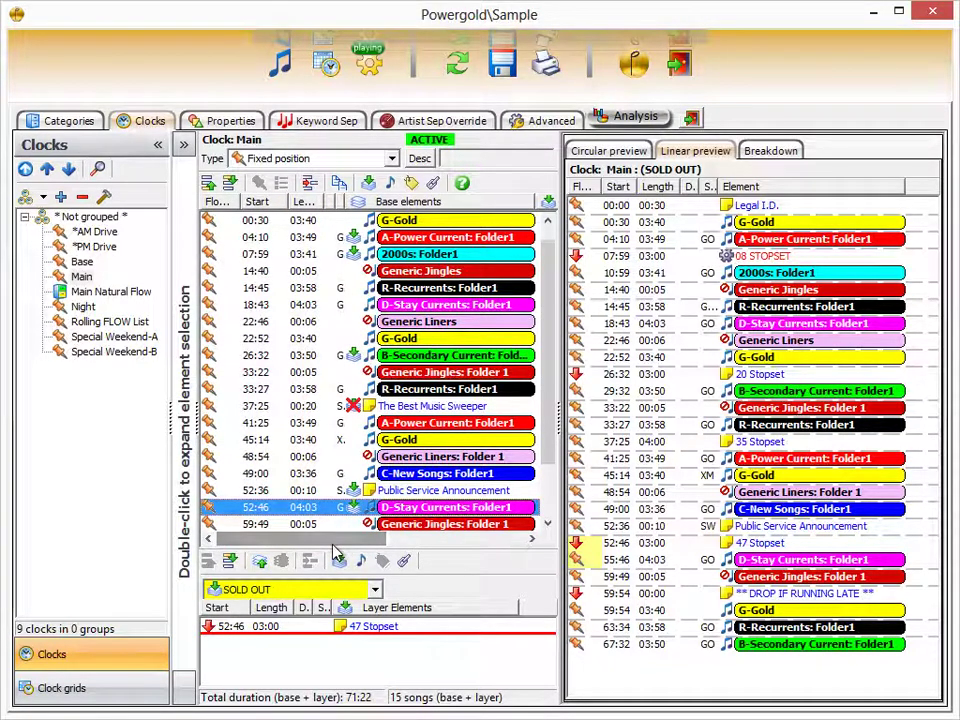
- Open the active Main clock grid and review its clock assignments for Monday 6 am, Saturday 9 am and Monday 10 am
click(78, 702)
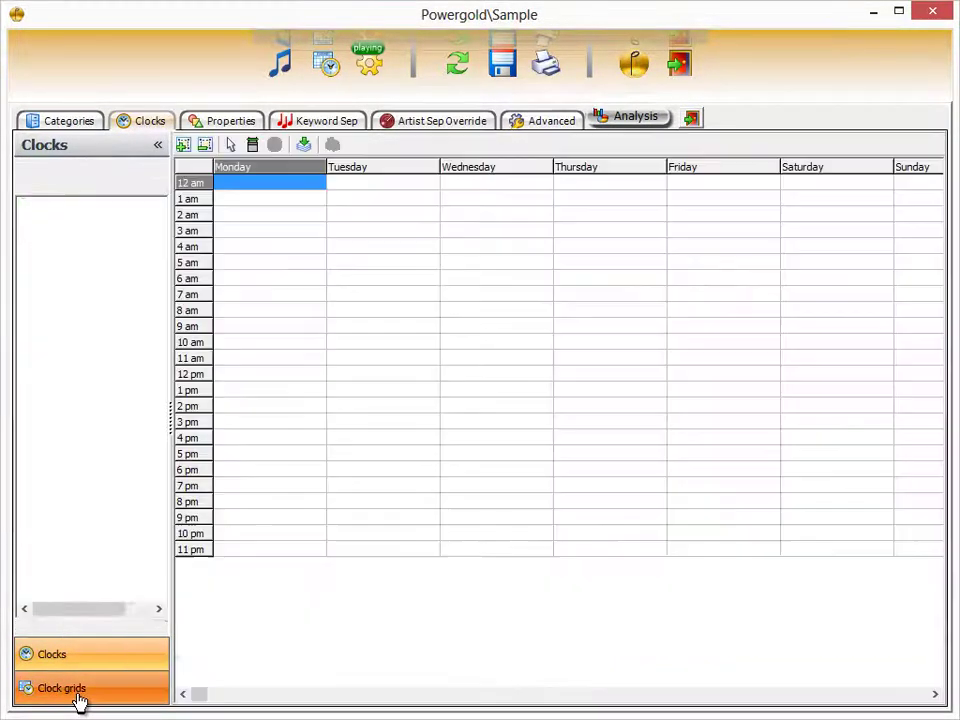
click(47, 206)
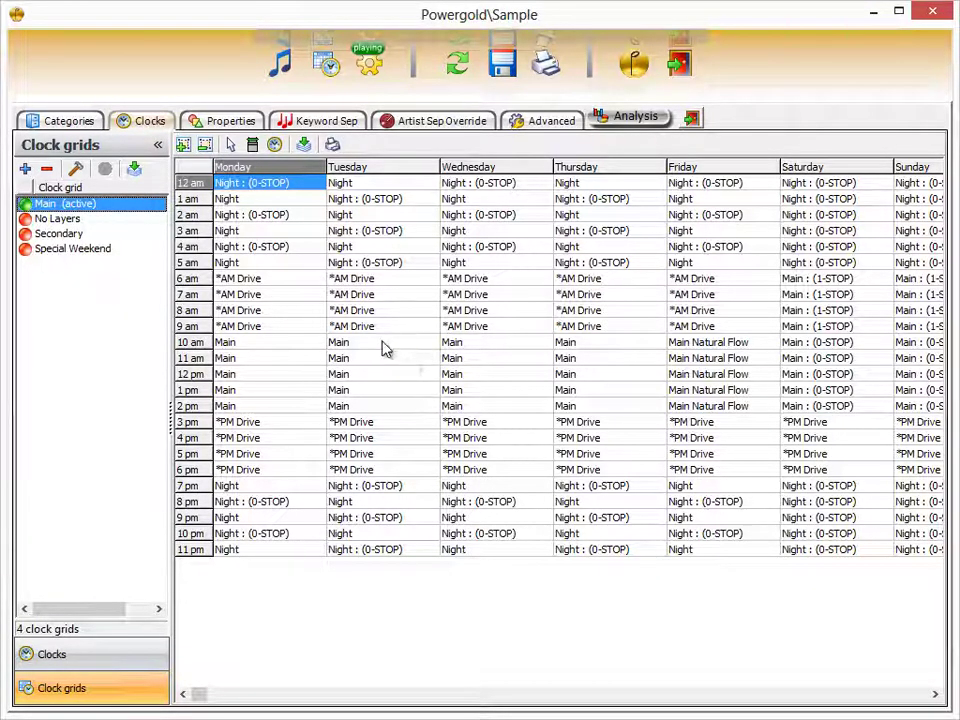
click(266, 280)
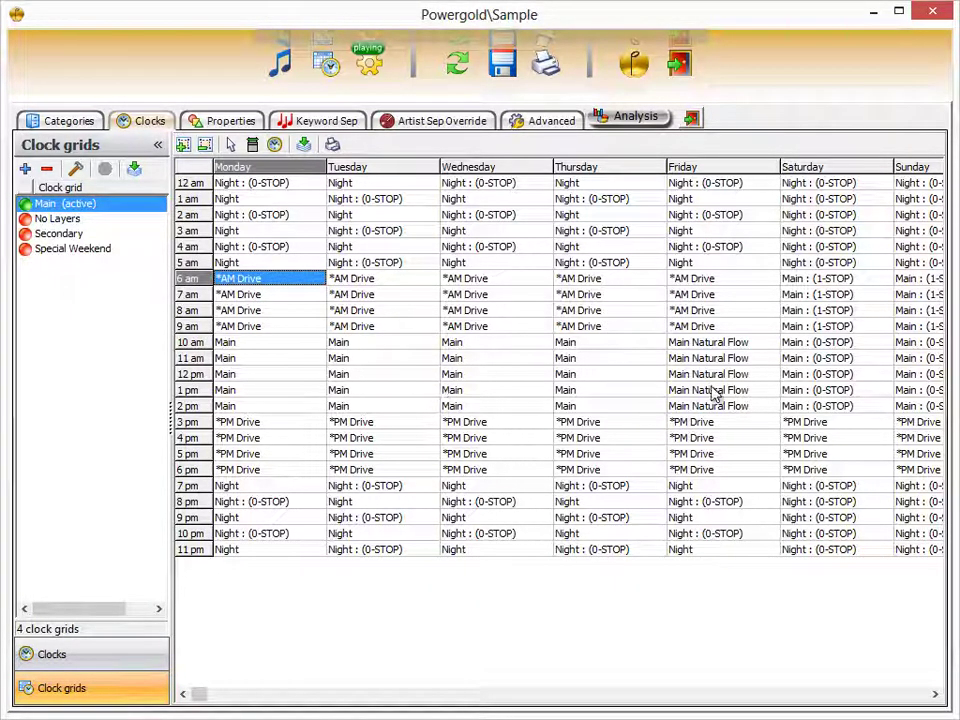
click(795, 328)
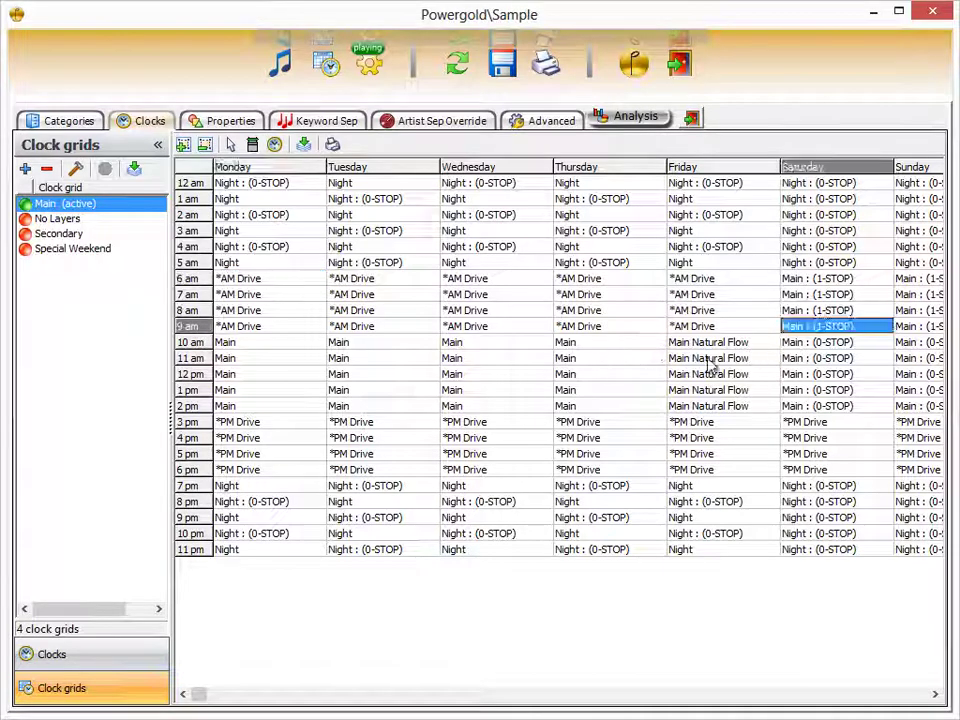
click(297, 347)
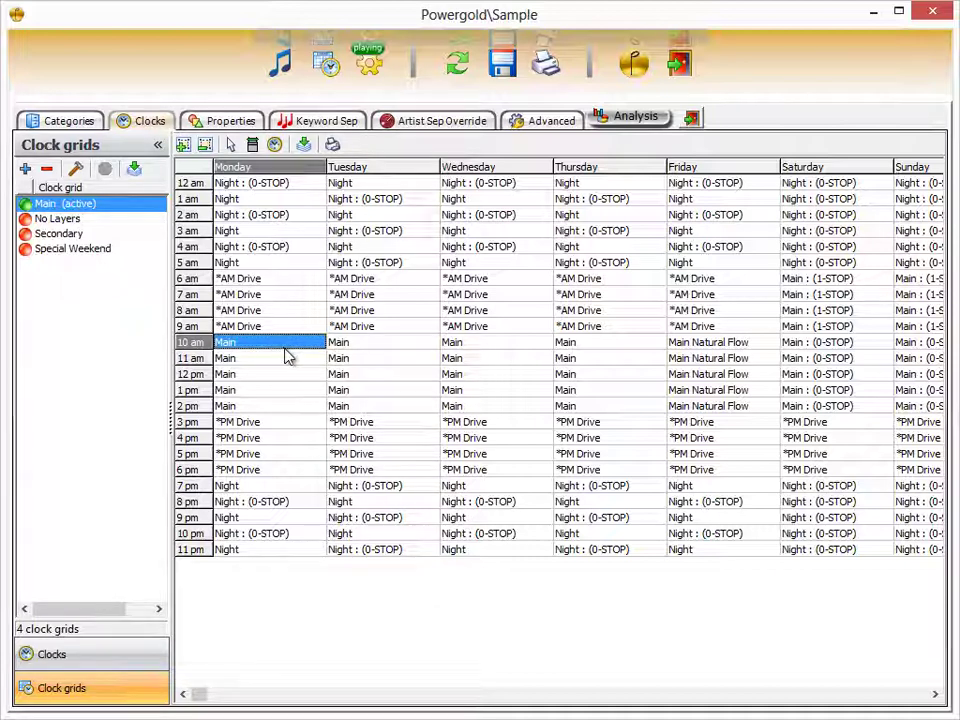
- Open the clock assigned to Saturday 9 am from the grid and inspect its 1-STOP elements at 2000s: Folder1 and Public Service Announcement
click(804, 329)
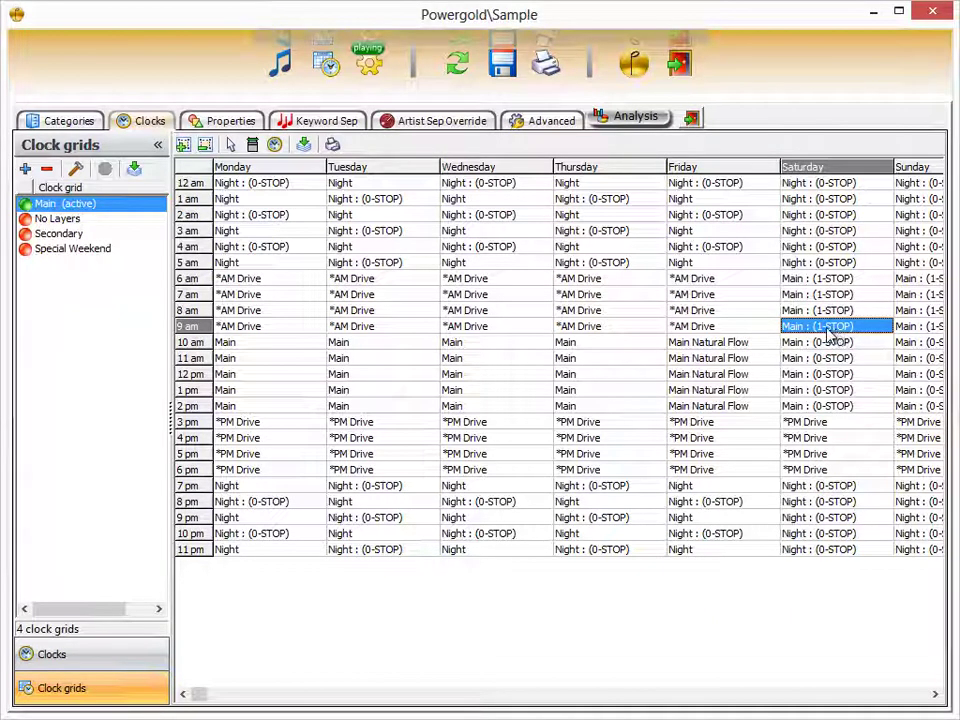
click(276, 145)
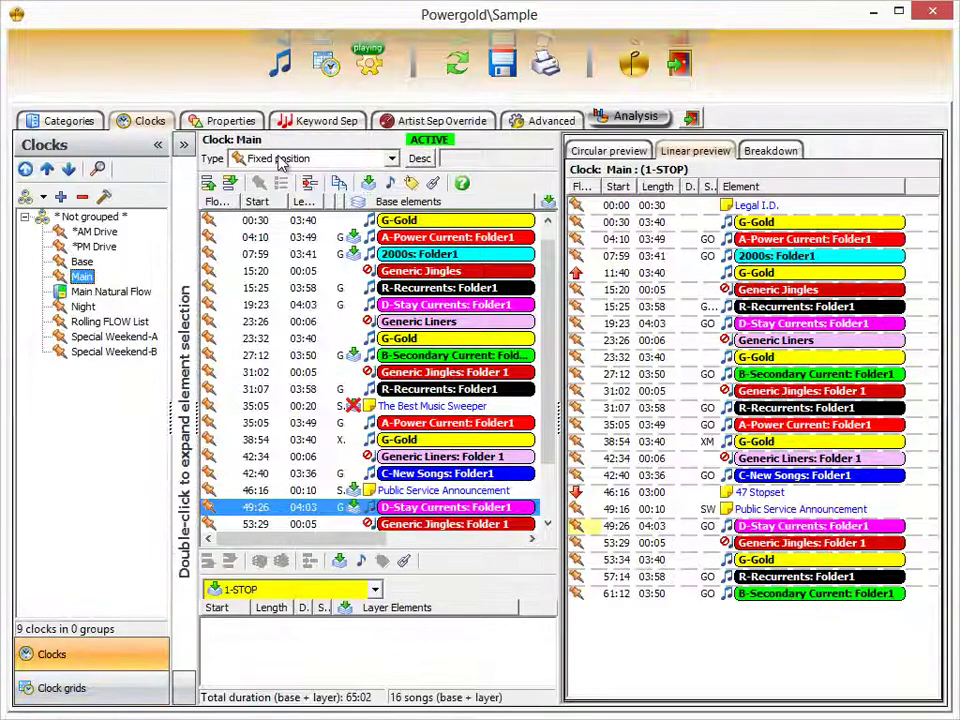
click(427, 541)
drag(427, 549, 463, 549)
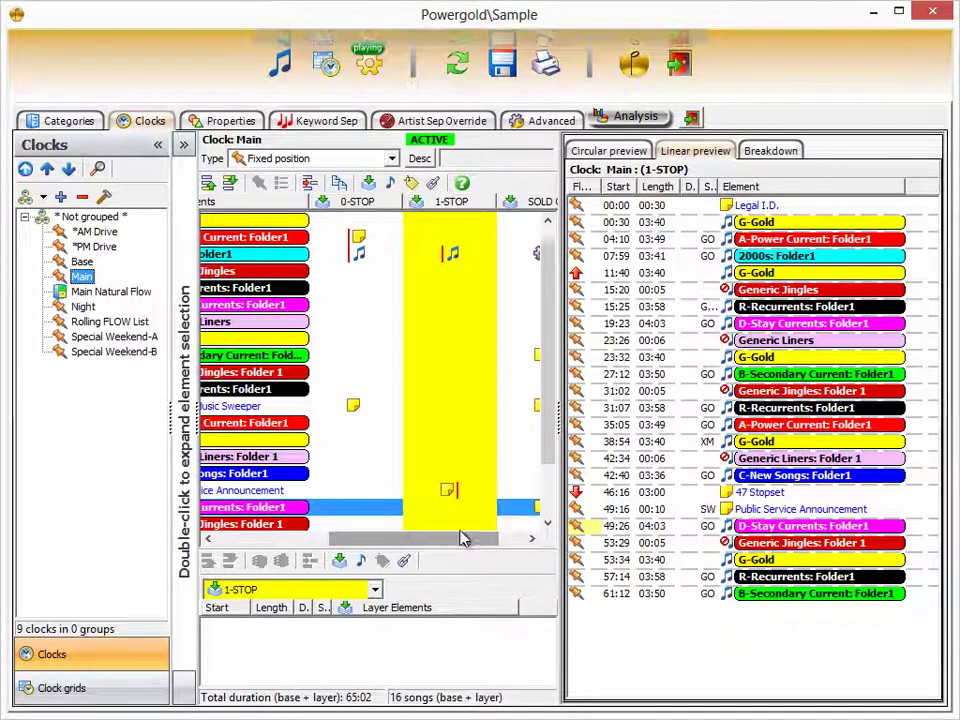
click(453, 257)
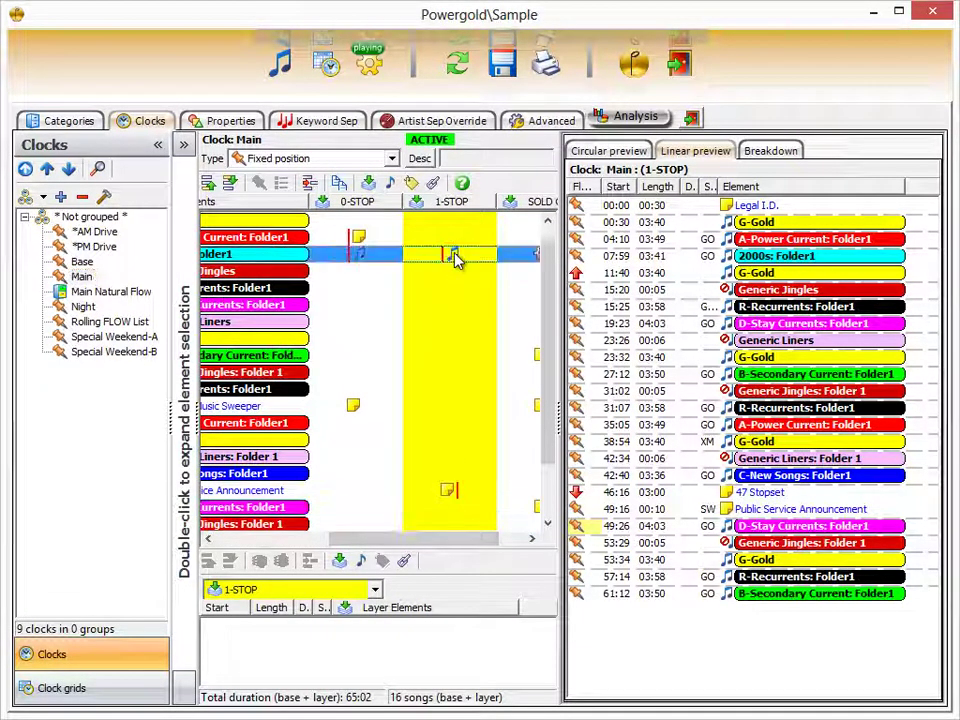
click(454, 490)
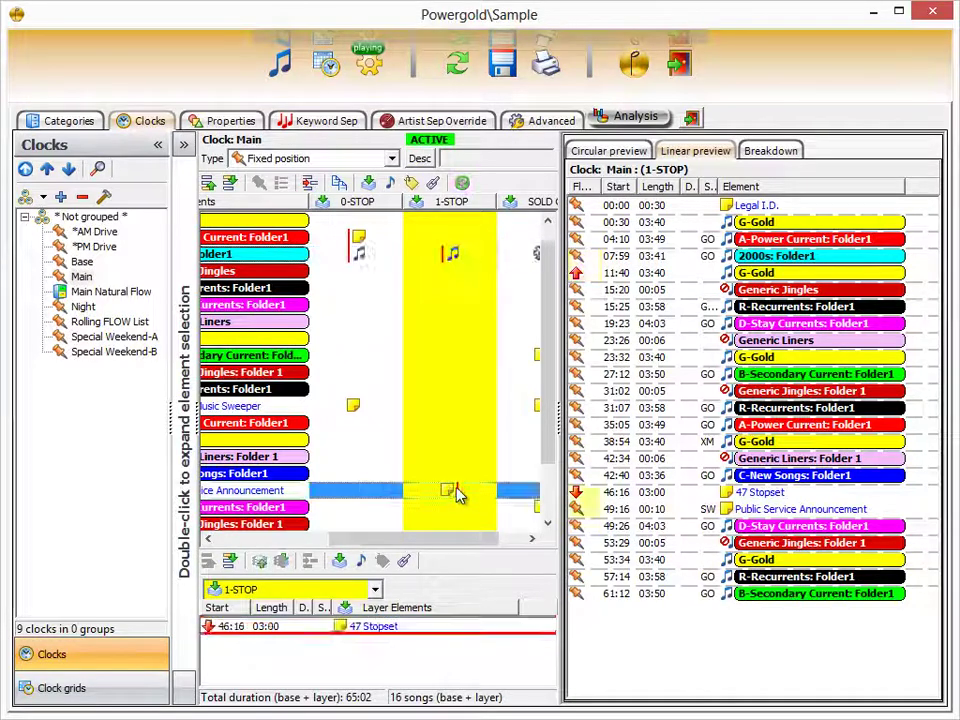
click(453, 254)
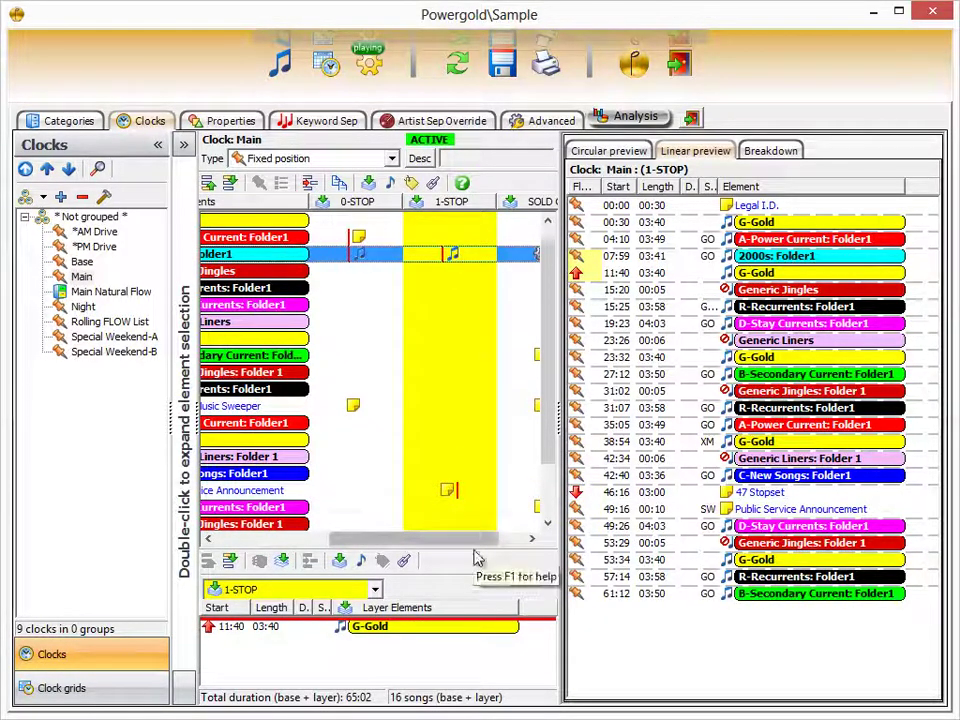
- Review the layers available for the Monday 10 am cell of the Main clock grid without assigning one
scroll(476, 542, left, 5)
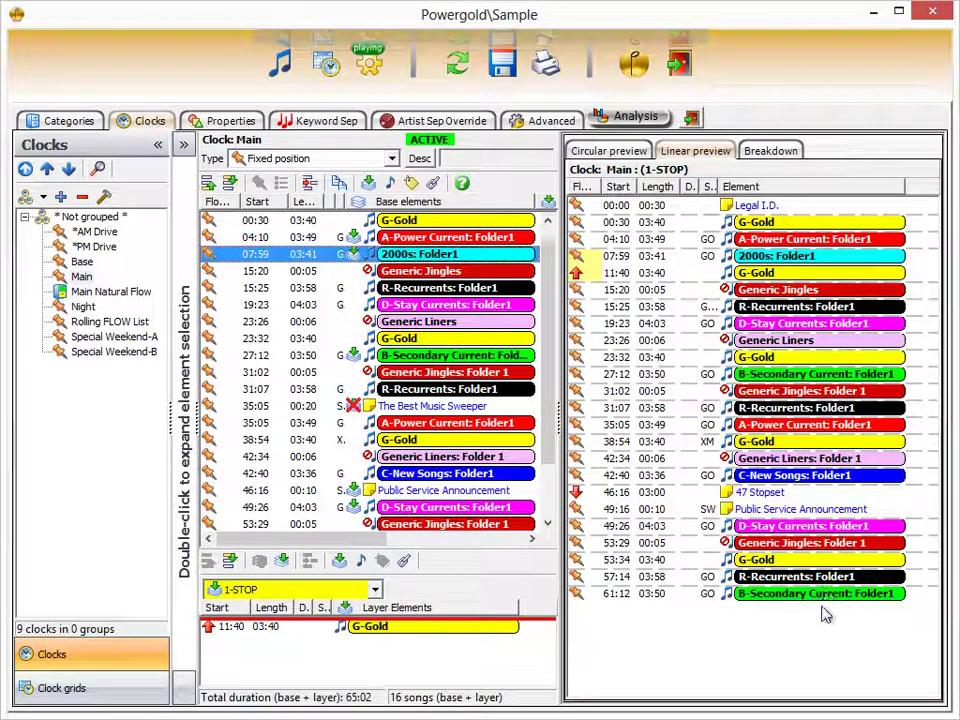
click(130, 688)
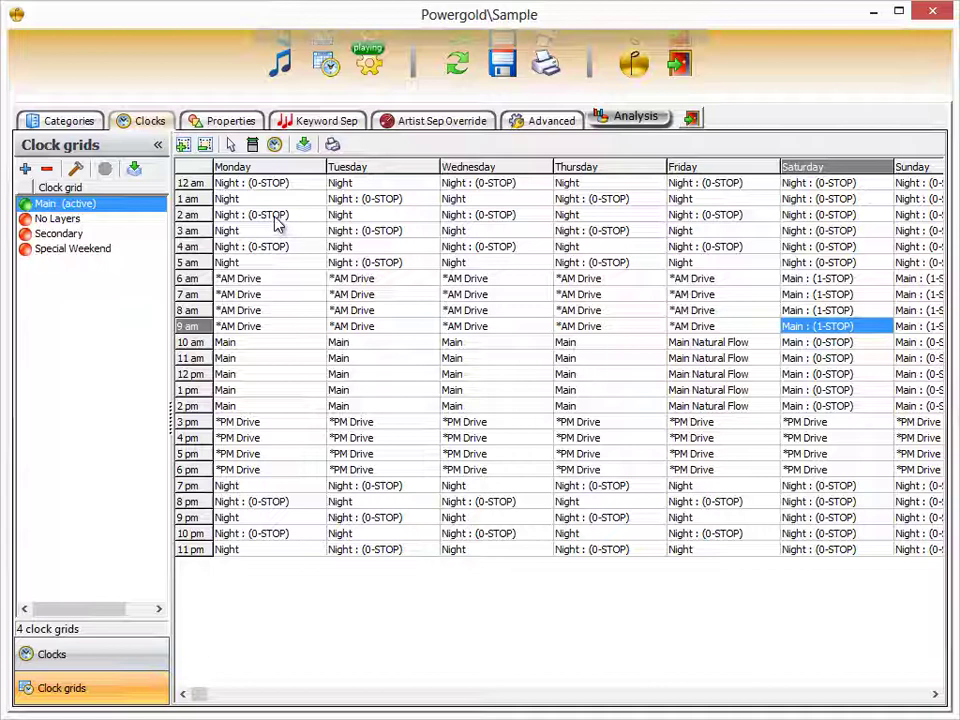
click(260, 346)
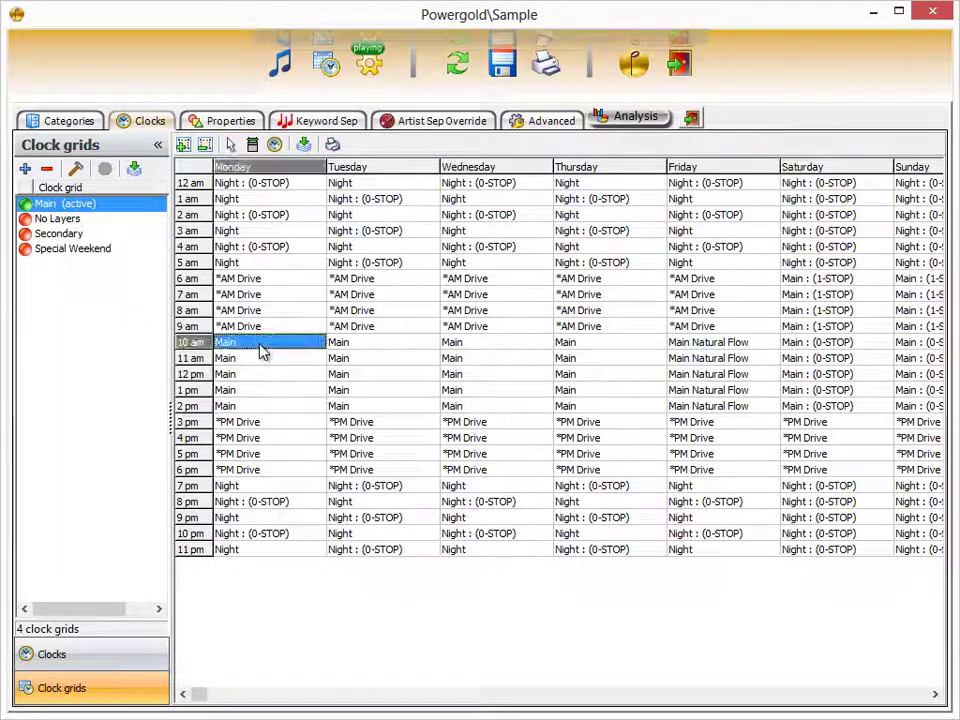
click(184, 147)
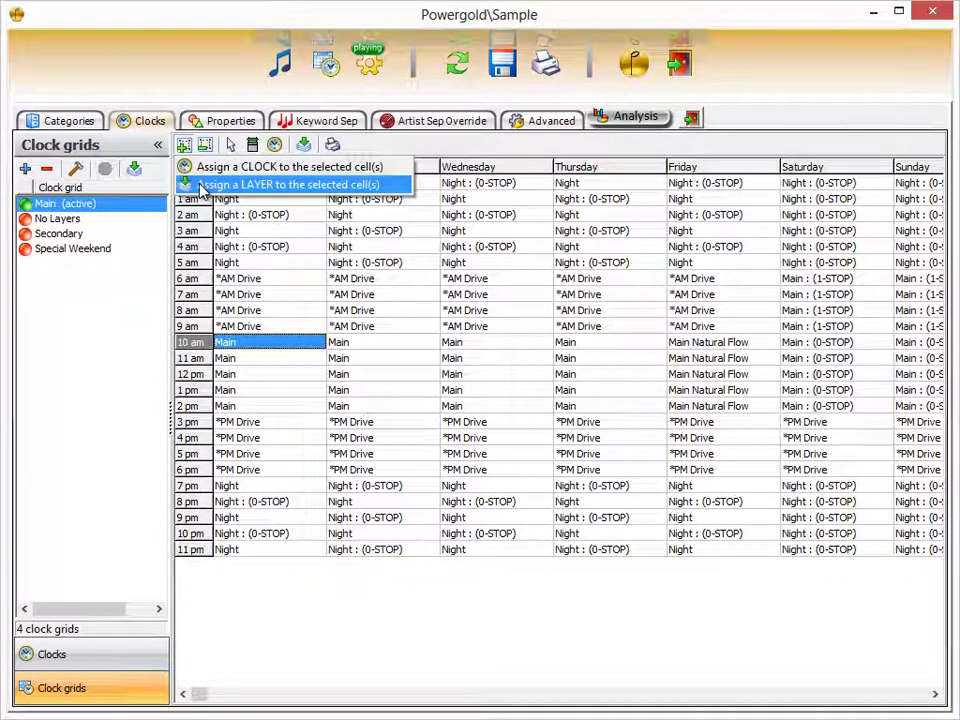
click(200, 187)
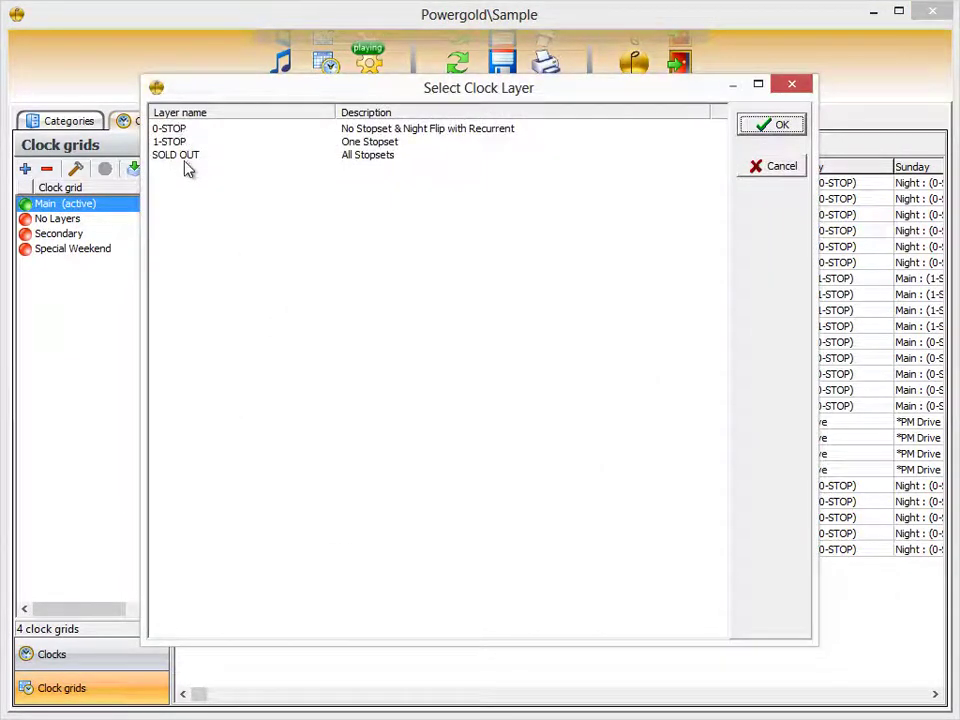
click(772, 166)
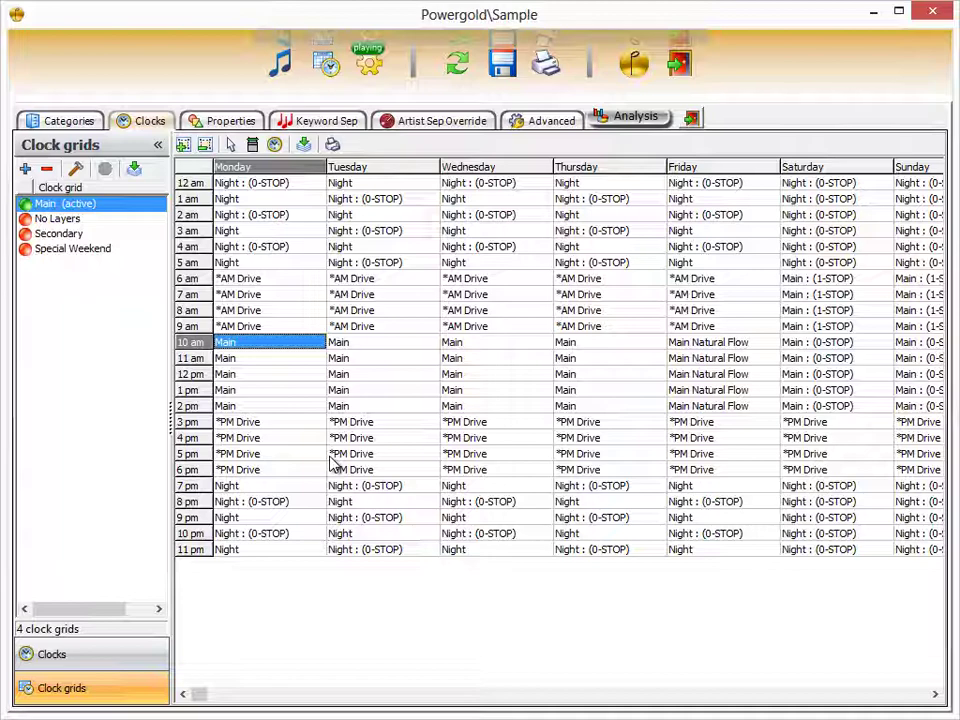
- Return to the Main clock and widen the special programming column of its base elements
click(64, 662)
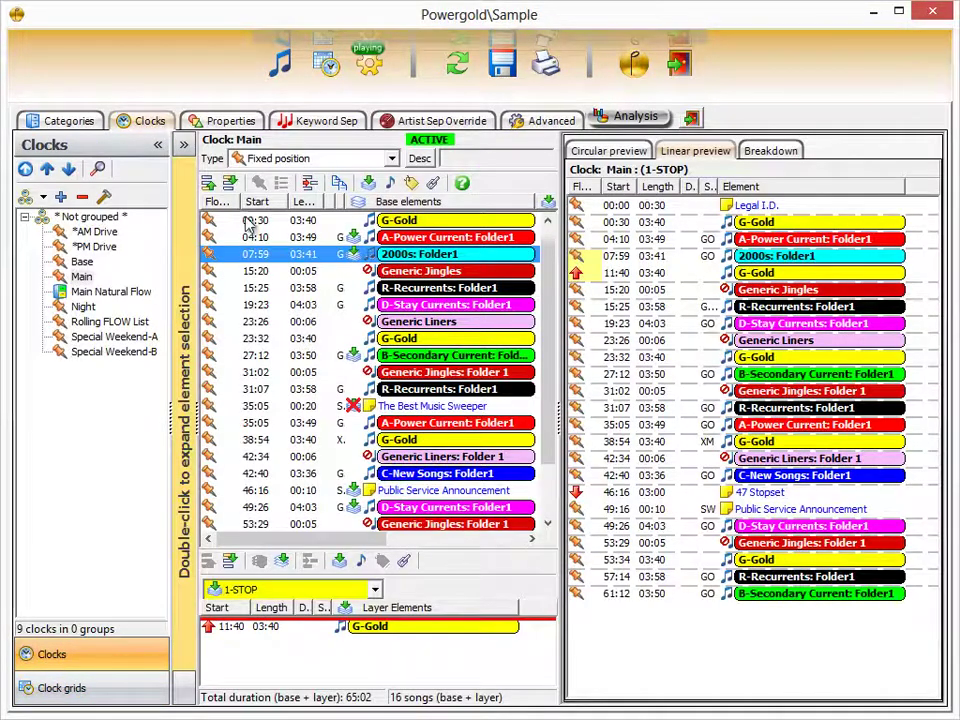
double_click(359, 203)
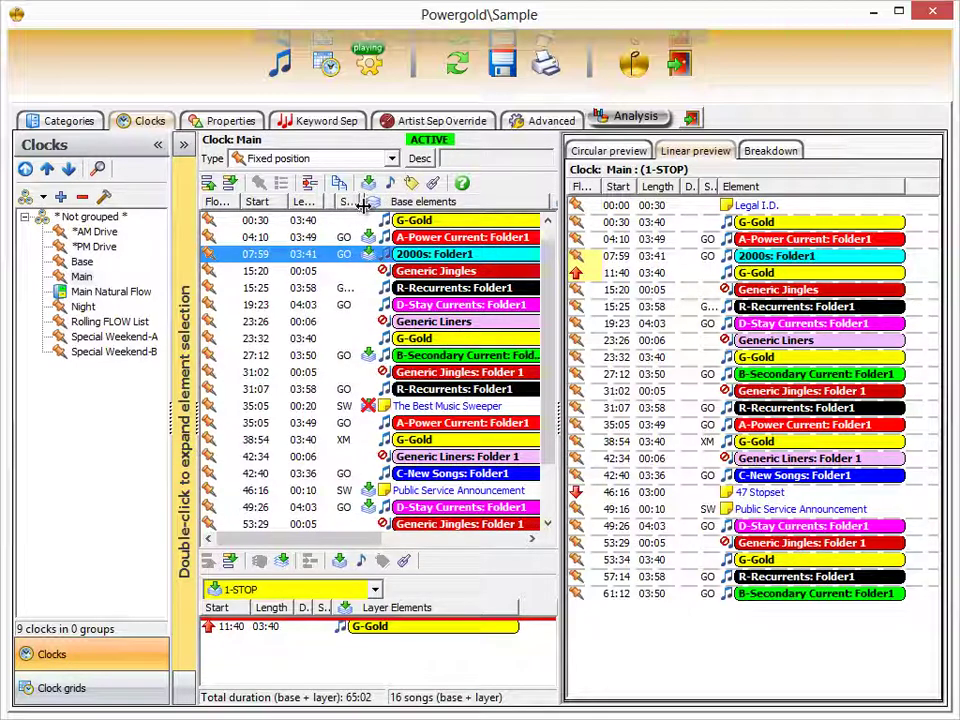
double_click(364, 203)
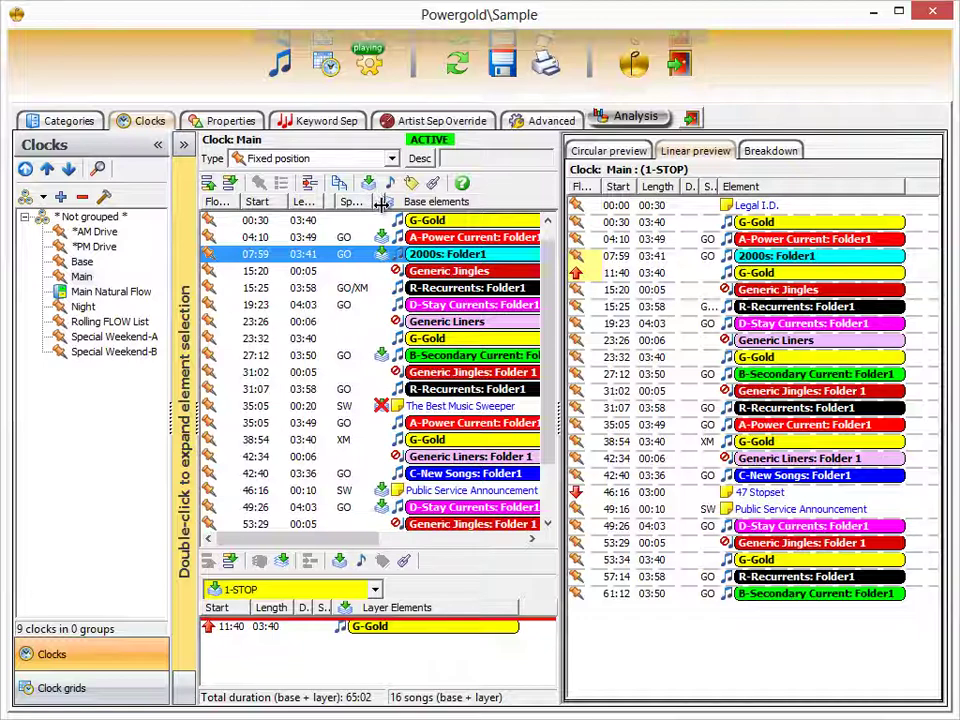
double_click(370, 203)
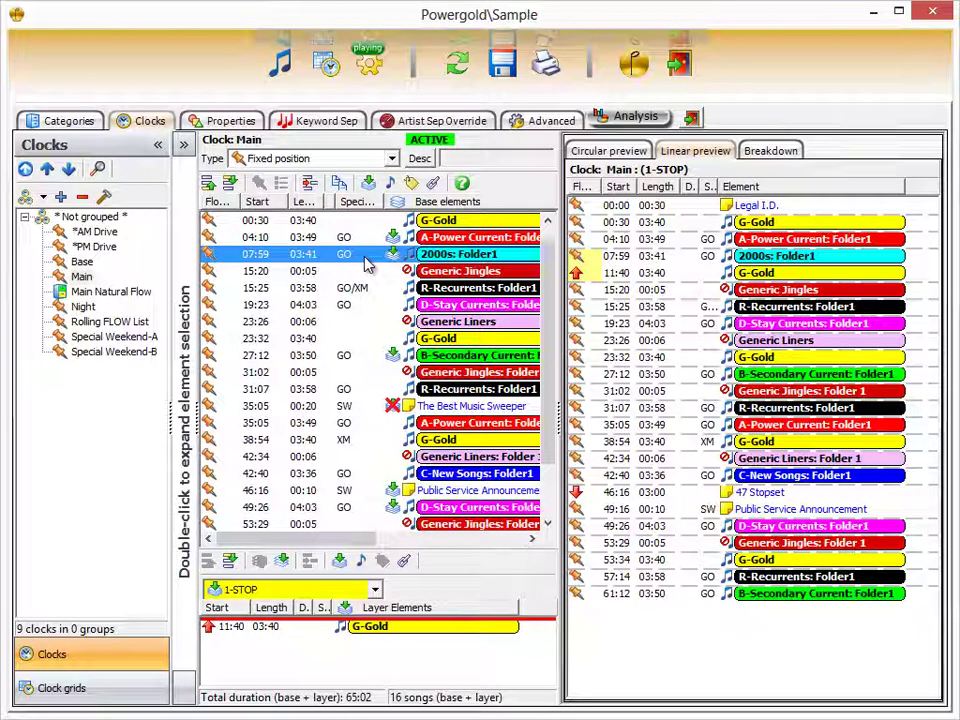
- Start a new schedule for Friday, November 8, 2013 with the special programming prompt enabled
click(318, 85)
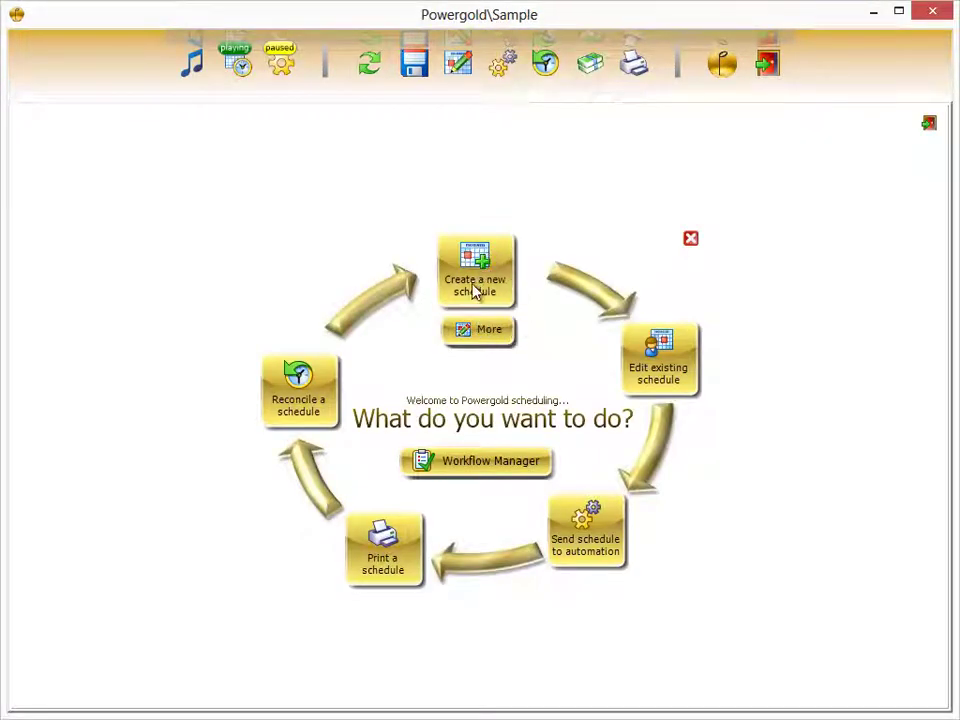
click(474, 280)
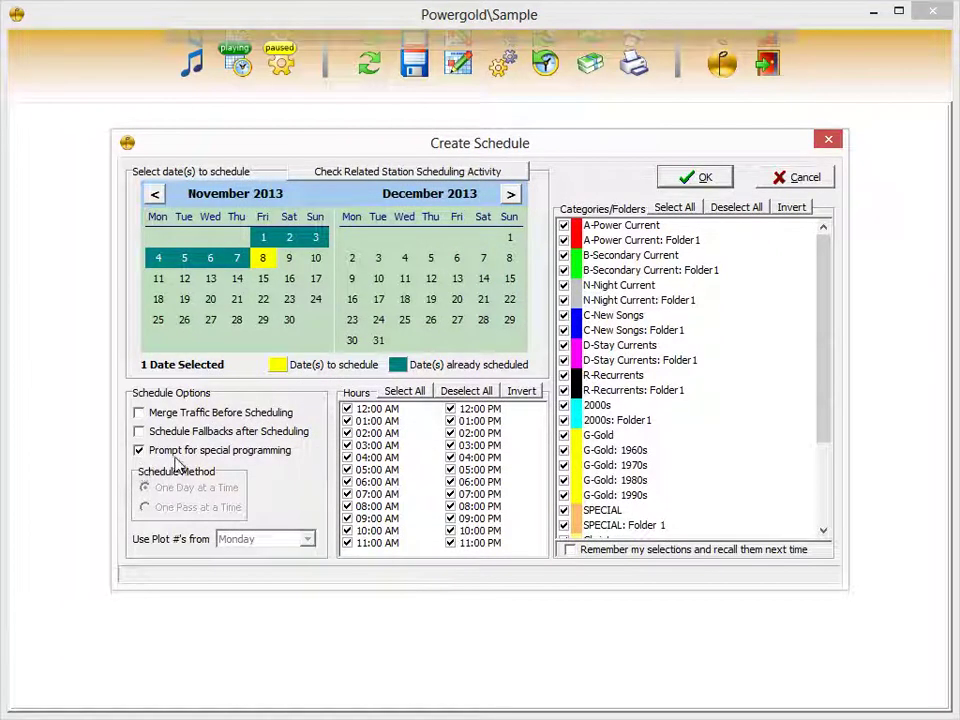
click(704, 185)
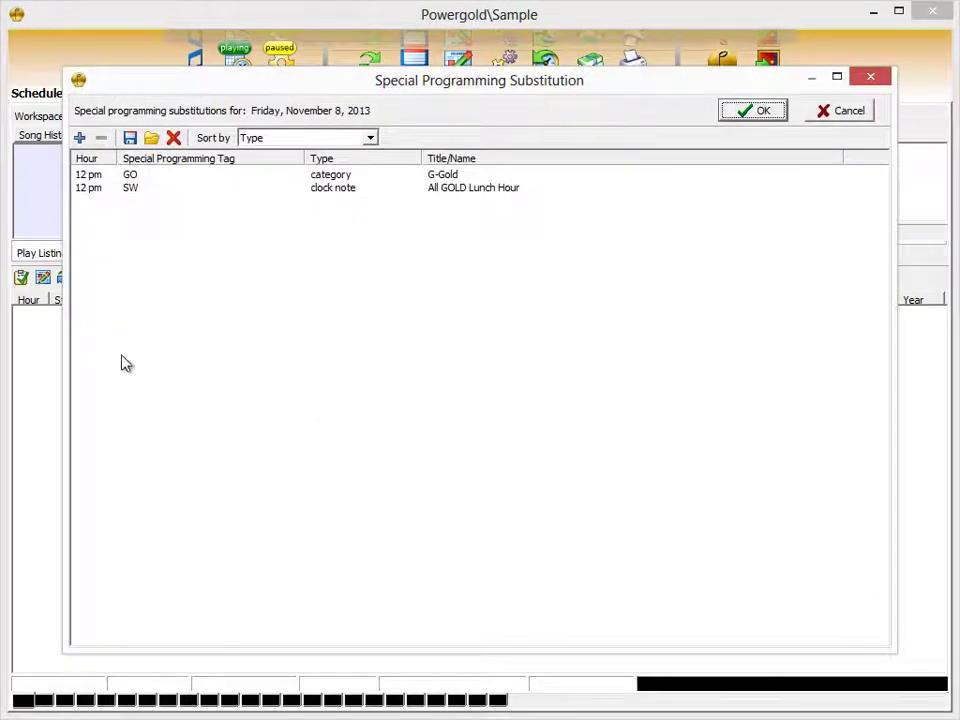
- Schedule the day with the Lunch Hour Only special programming set loaded and display the 12 pm hour
click(151, 138)
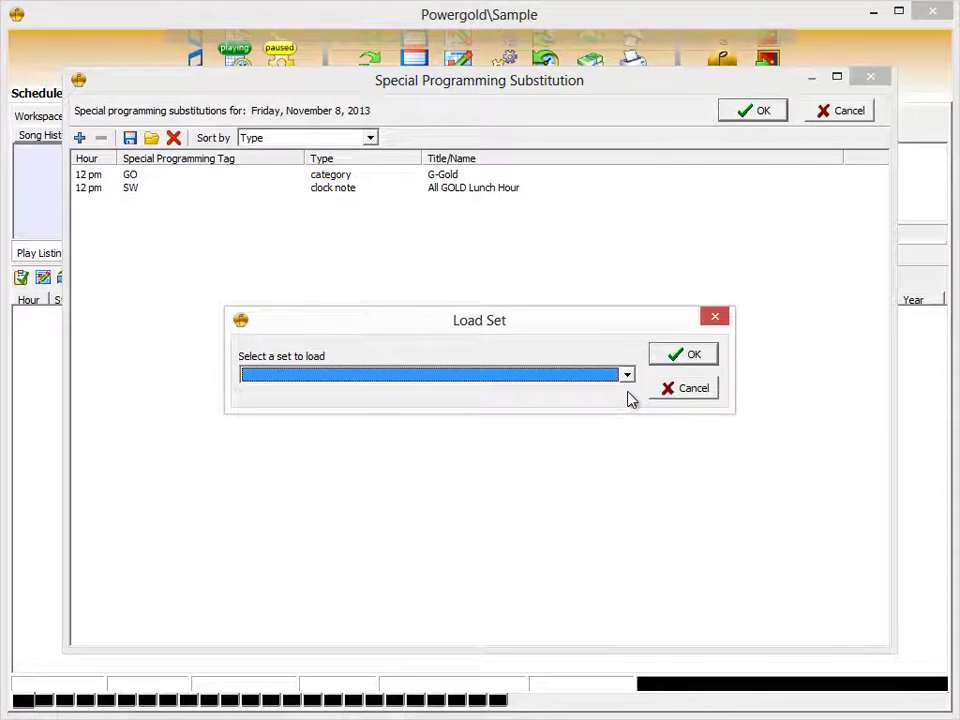
click(628, 376)
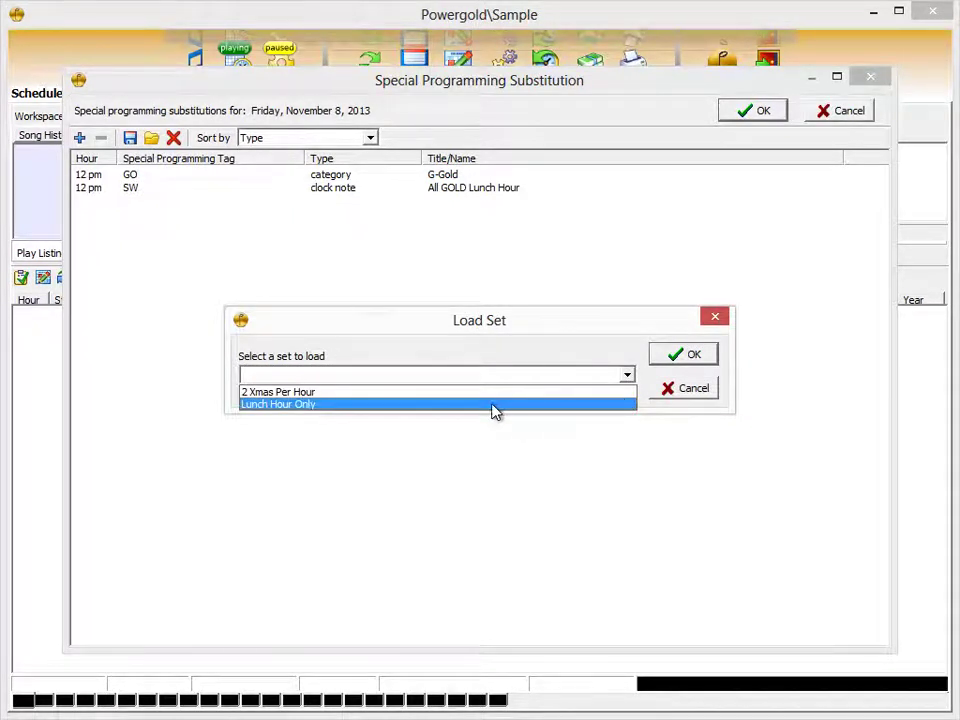
click(256, 405)
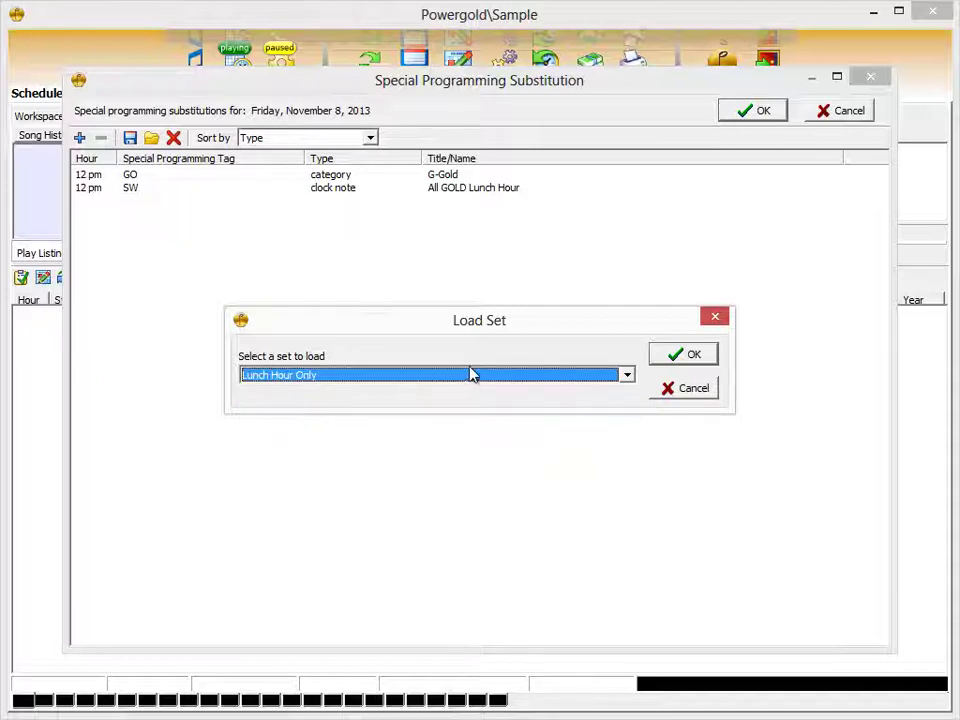
click(681, 358)
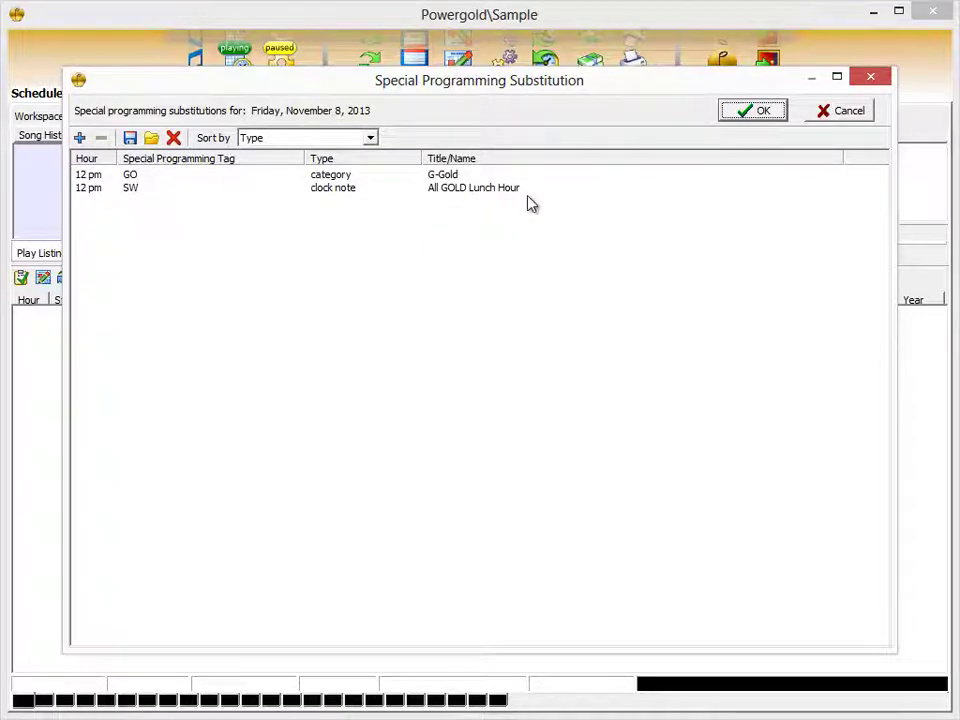
click(754, 111)
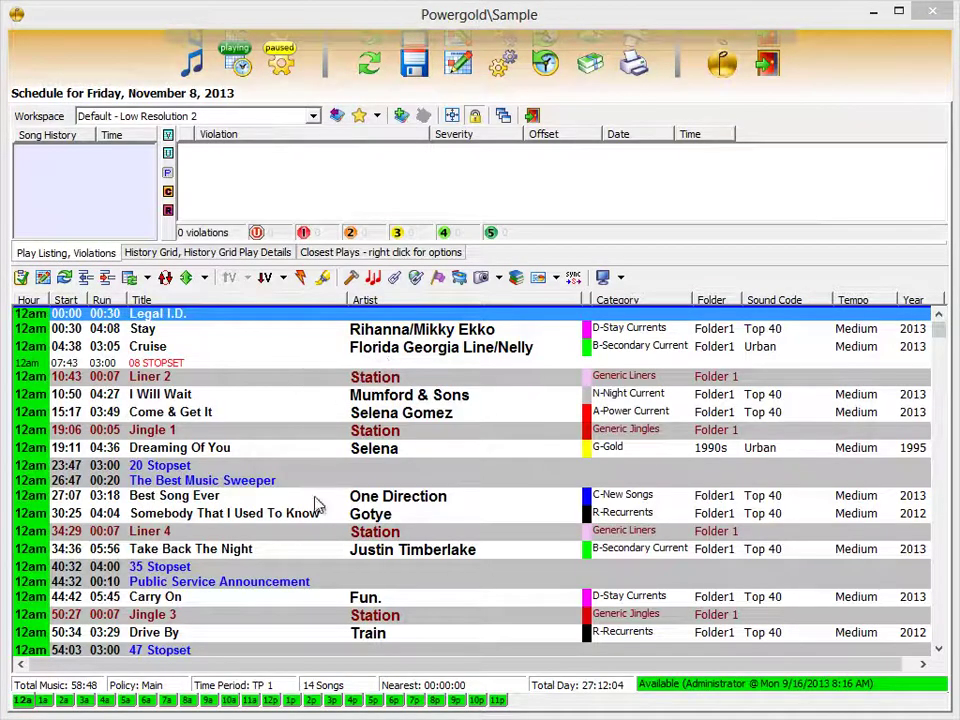
click(272, 701)
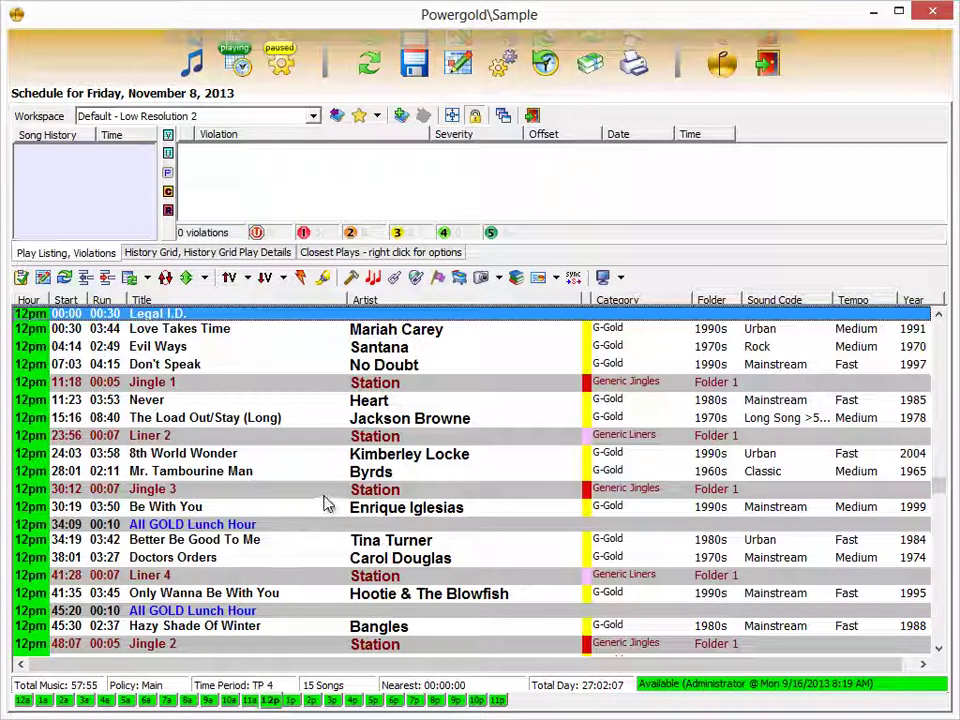
- Reopen the Main clock and inspect the special programming tags on its elements, from G-Gold at 00:30 down to A-Power Current at 31:45
click(281, 93)
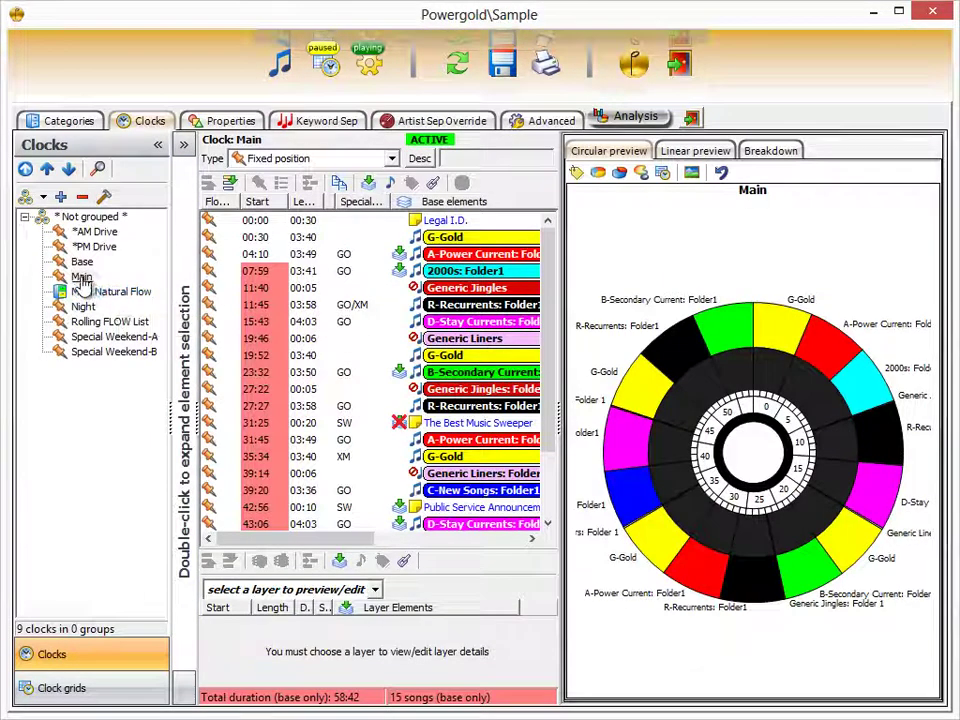
click(83, 280)
drag(318, 541, 270, 408)
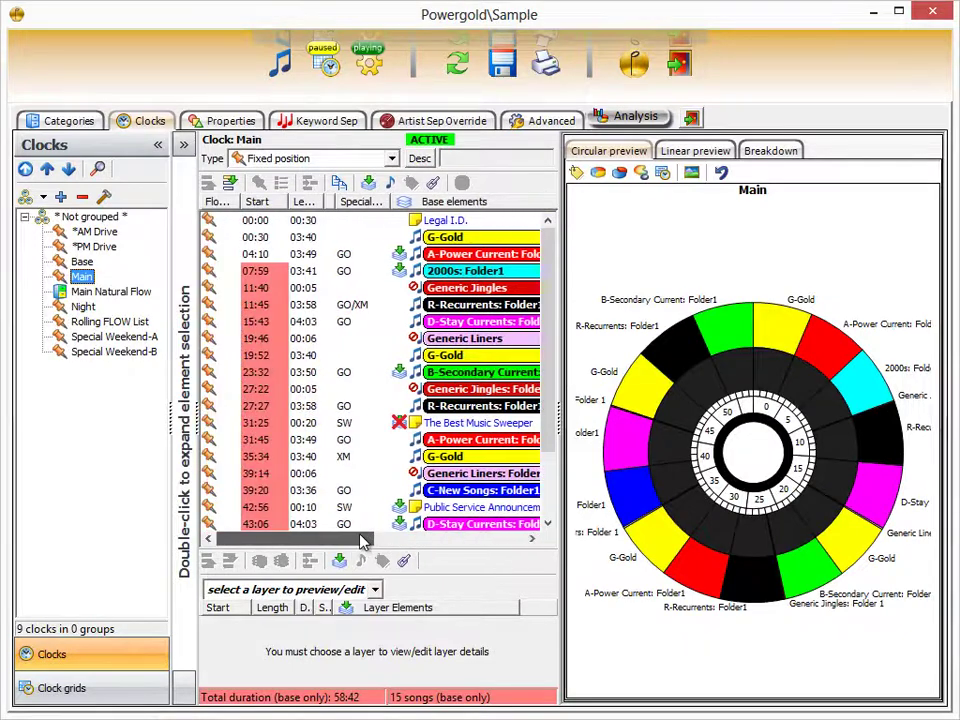
click(370, 239)
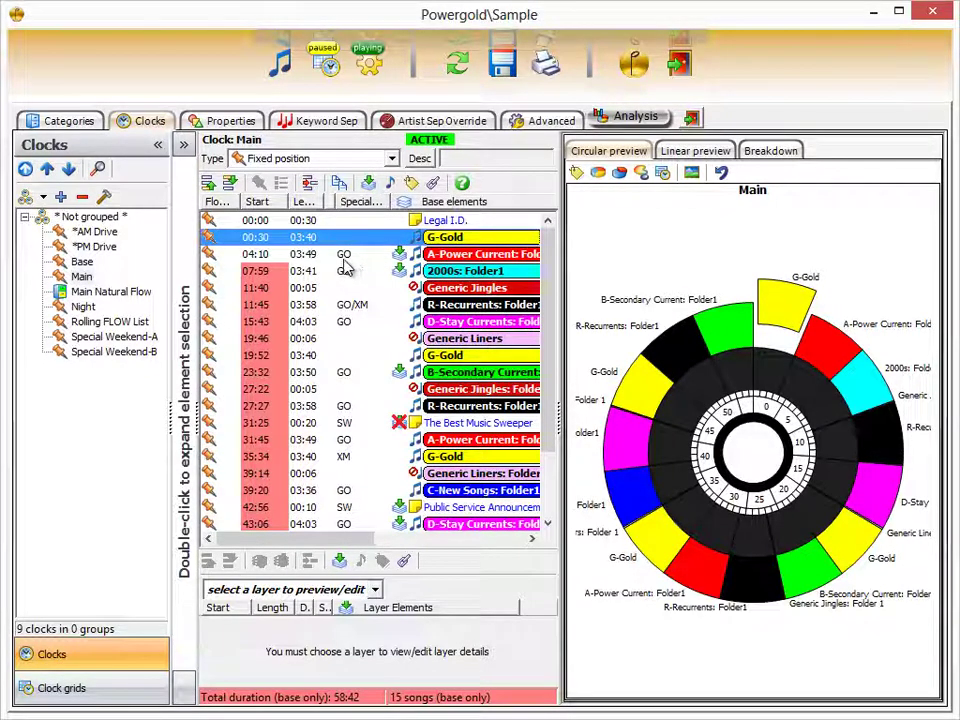
click(345, 256)
click(390, 273)
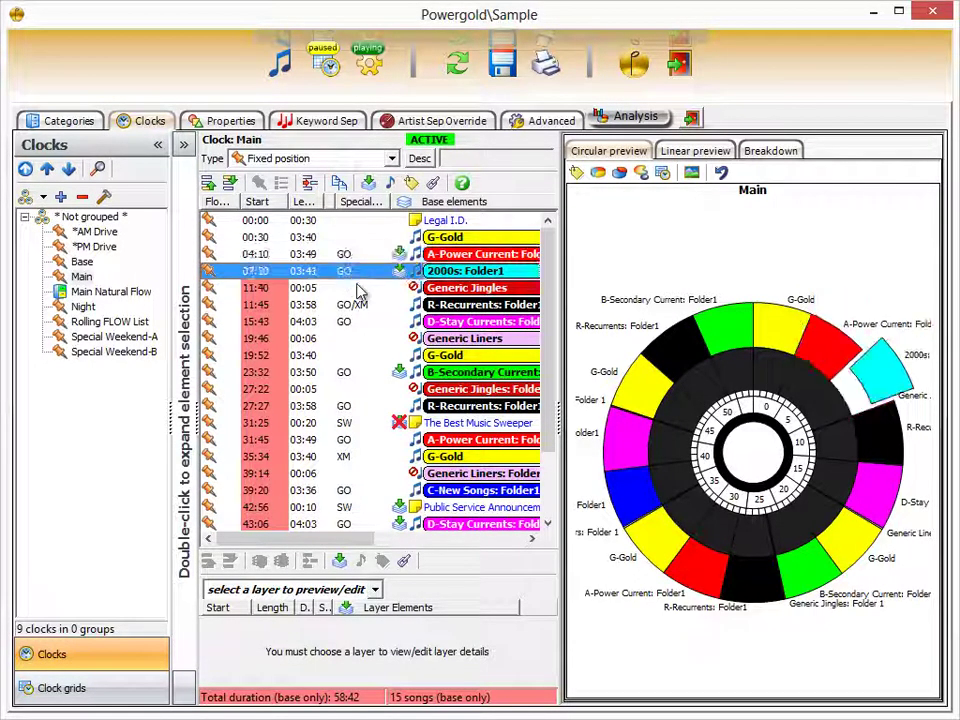
click(338, 306)
click(342, 320)
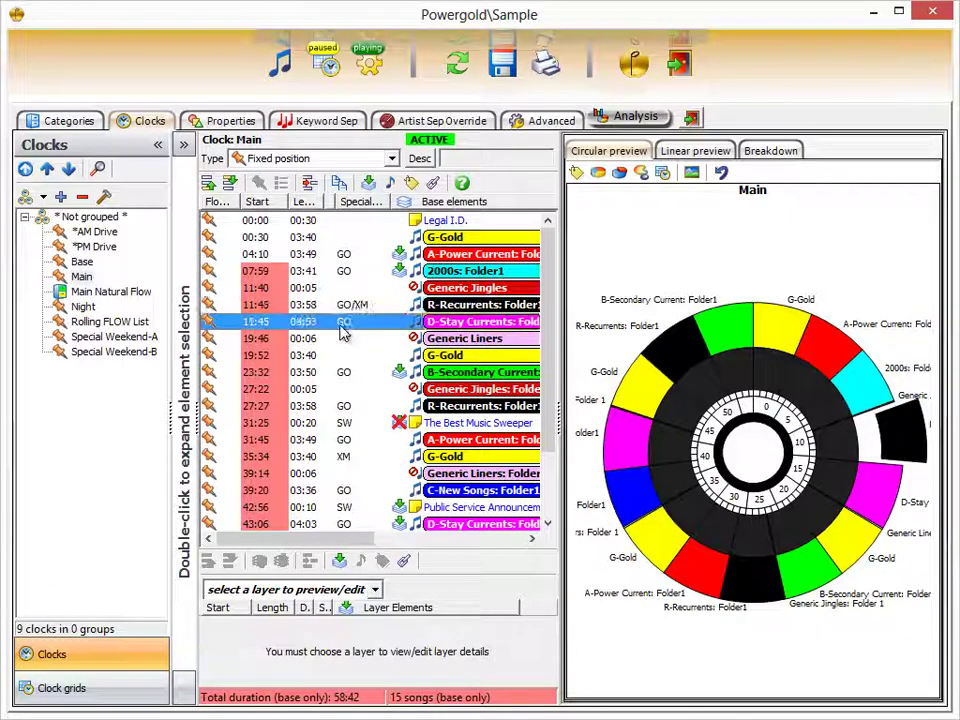
click(343, 373)
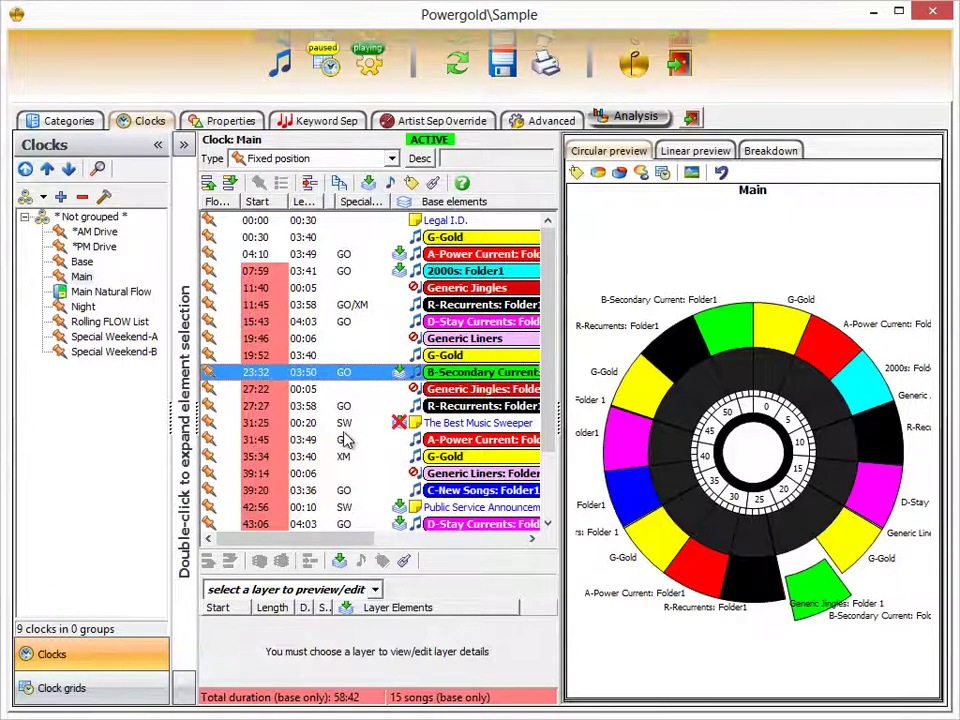
click(347, 423)
click(350, 442)
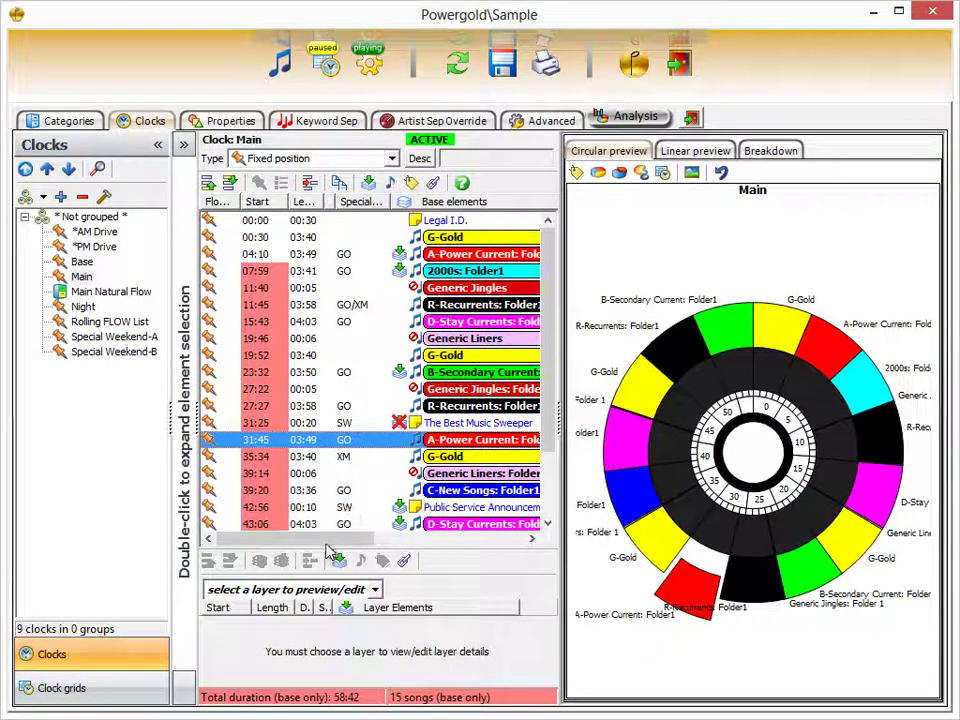
- Preview the Main clock with the 0-STOP layer applied
mouse_move(331, 541)
mouse_down()
mouse_move(474, 557)
mouse_move(338, 561)
mouse_up()
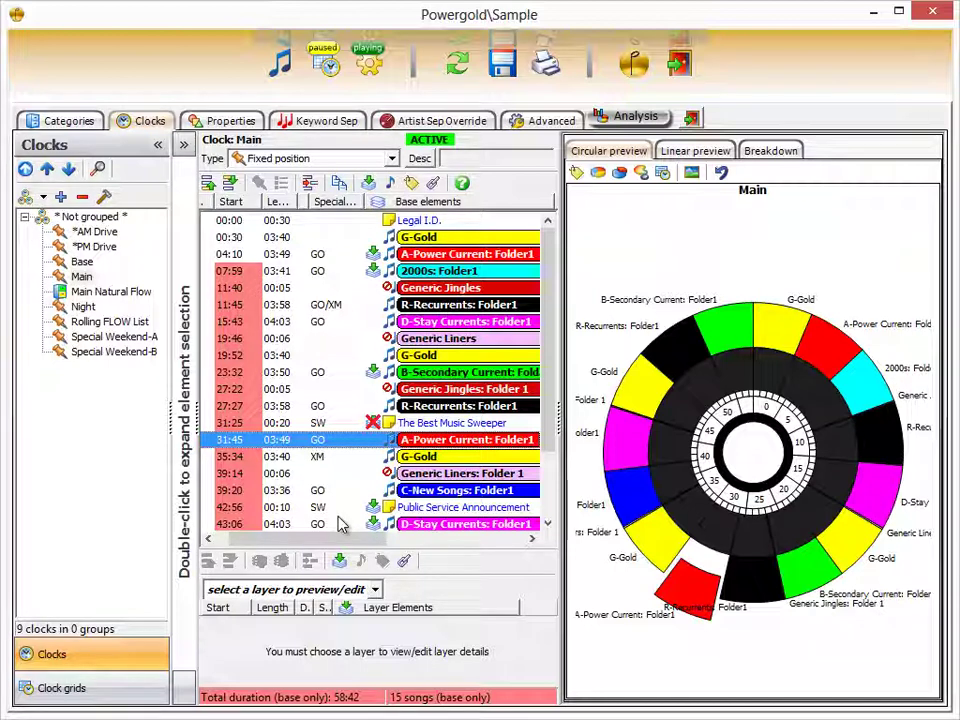
scroll(350, 548, left, 1)
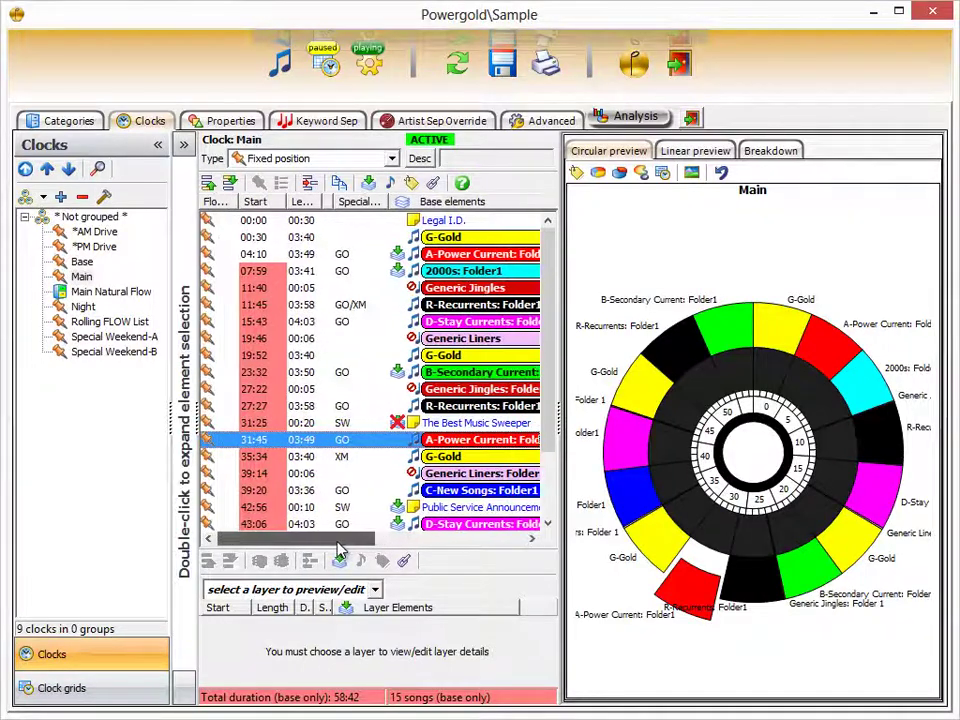
click(354, 589)
click(358, 626)
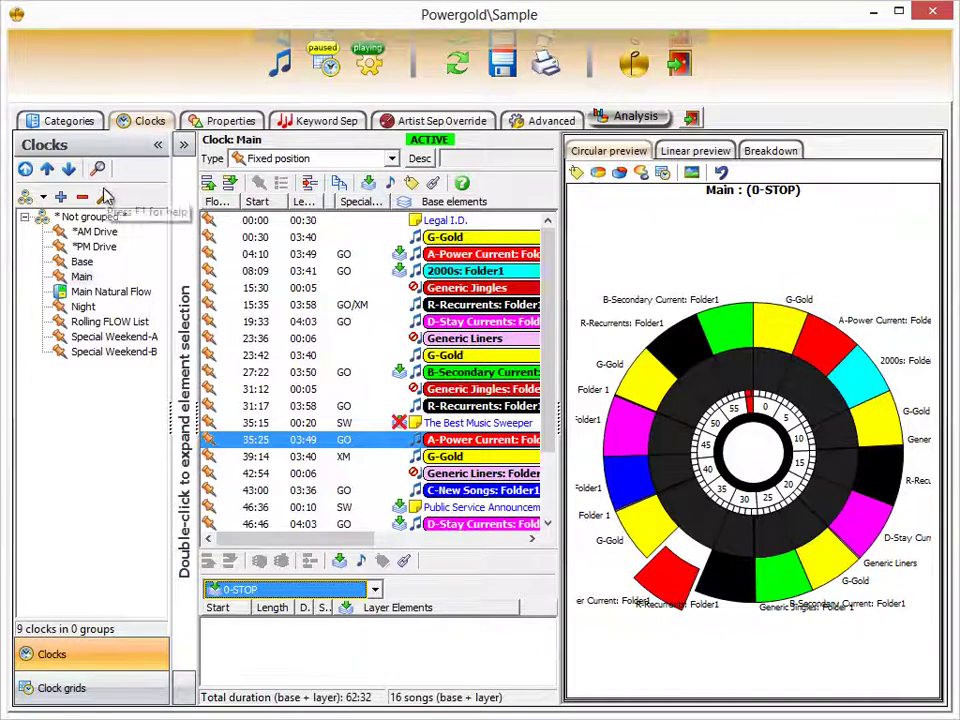
- Show the *AM Drive clock without a layer preview and narrow its special programming column
click(103, 234)
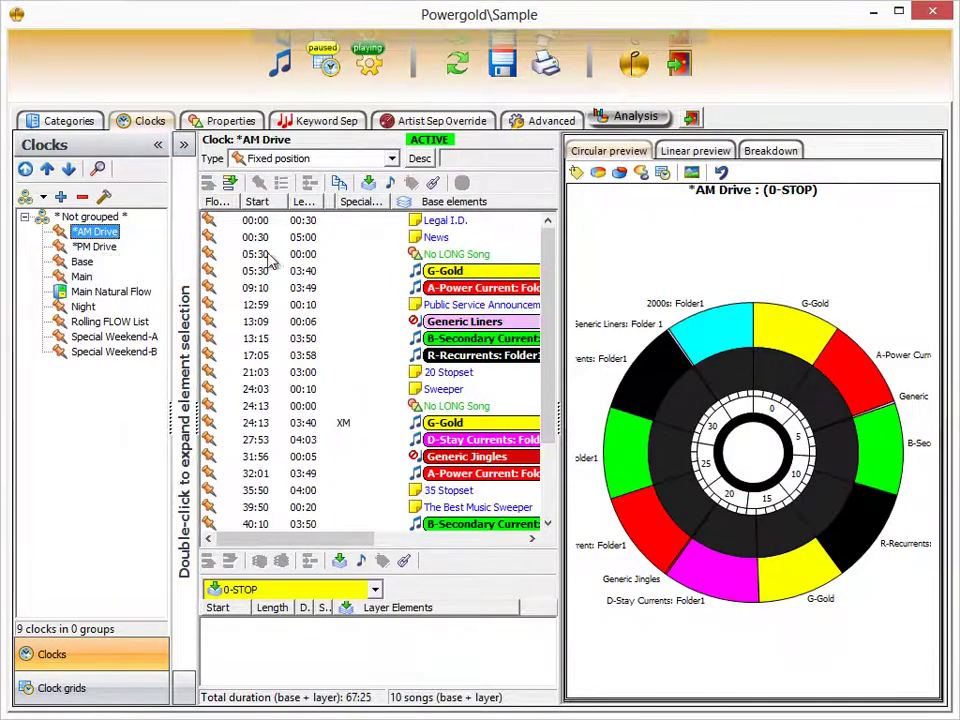
drag(348, 202, 322, 203)
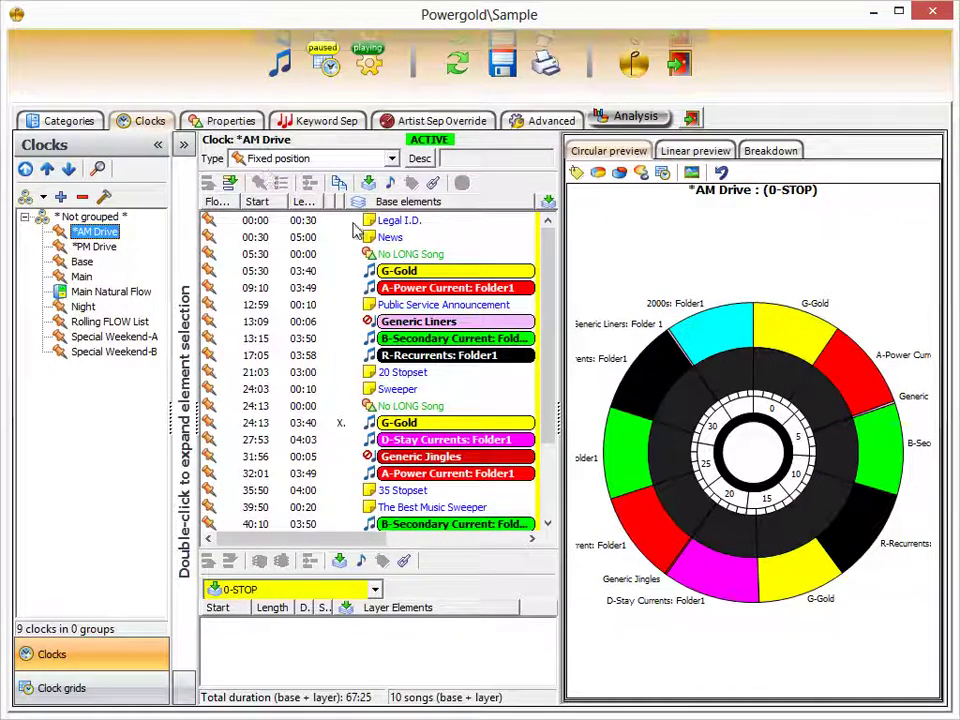
click(375, 590)
click(370, 611)
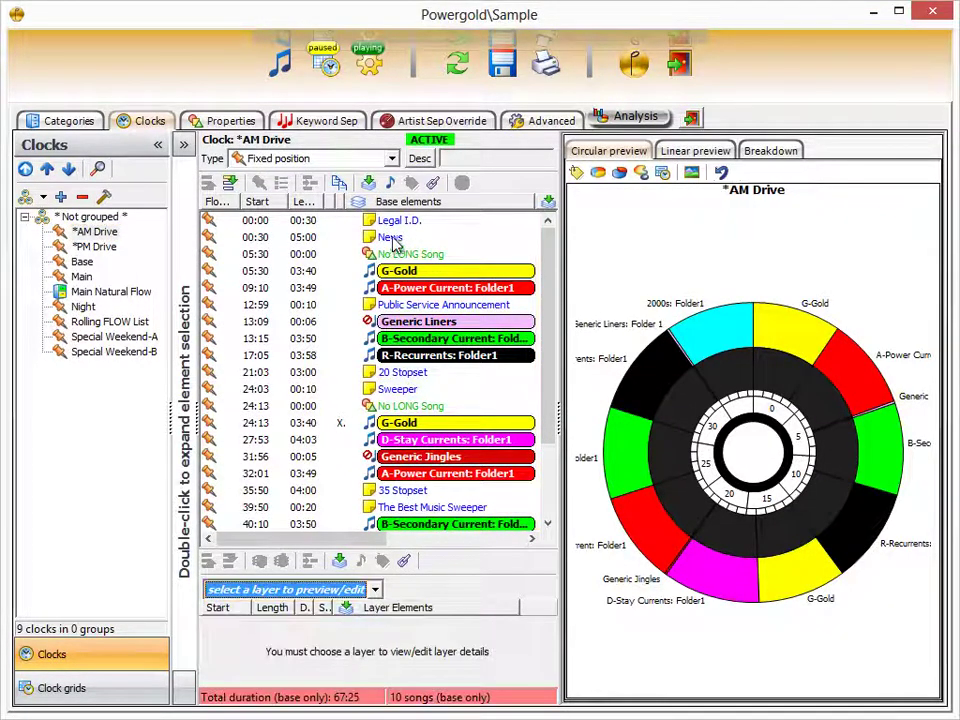
- Expand the category selection, insert B-Secondary Current: Folder1 ahead of R-Recurrents: Folder1 in the *AM Drive clock and delete it again
click(183, 145)
click(228, 170)
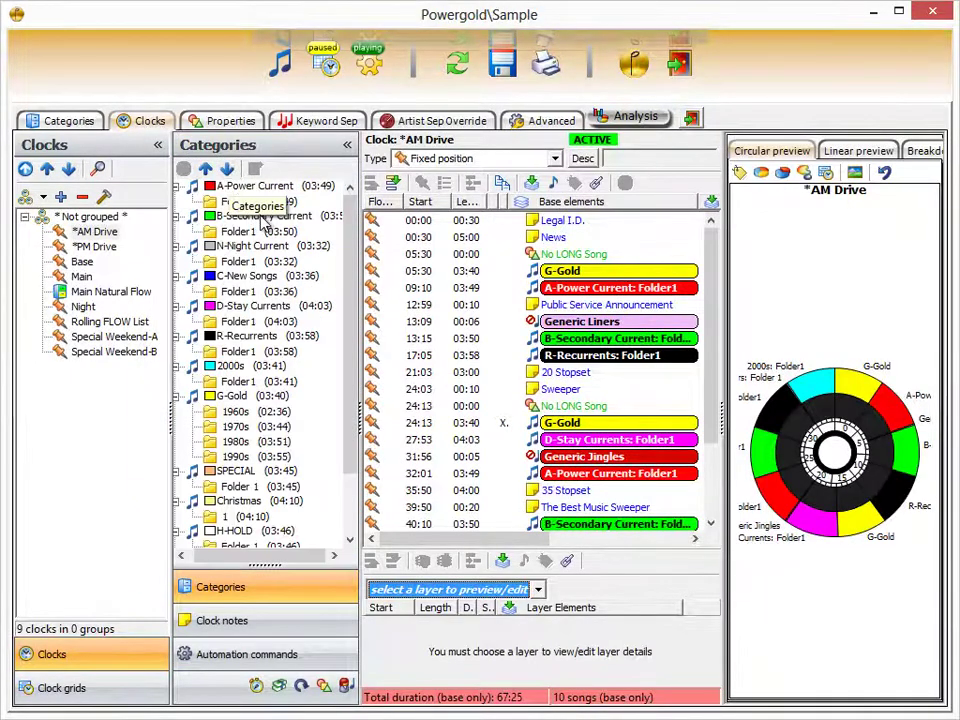
drag(563, 354, 576, 356)
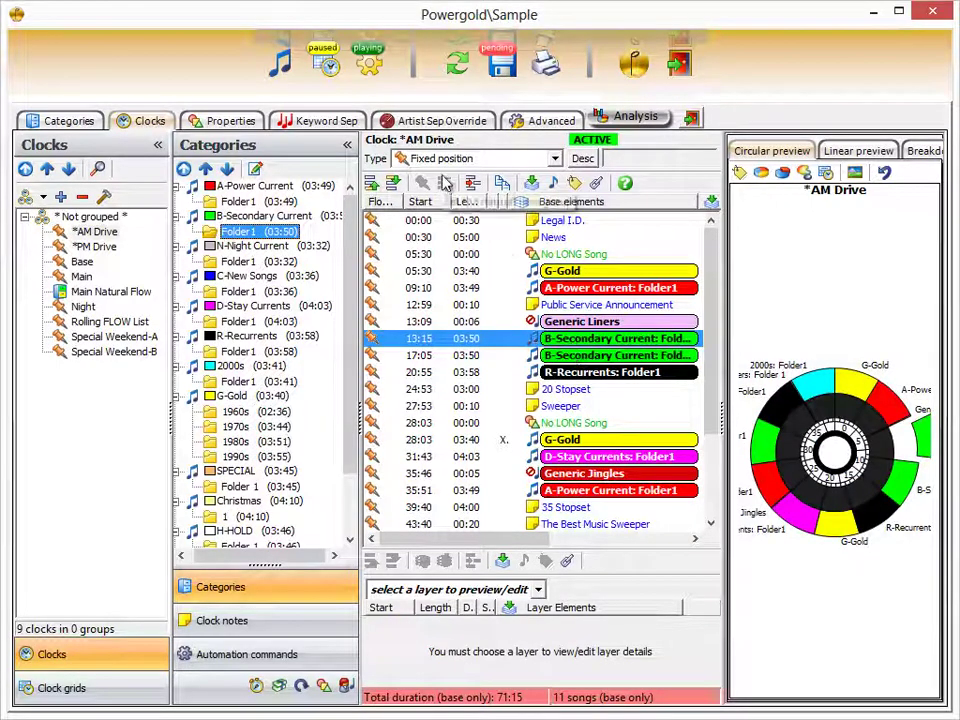
click(474, 184)
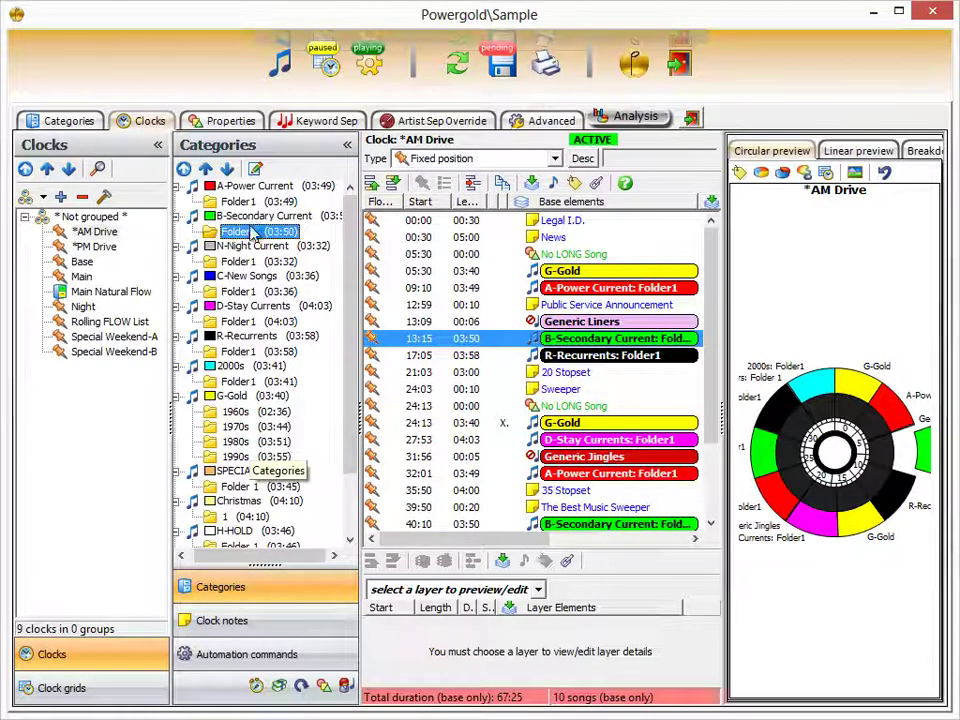
- Browse the available clock notes in the note editor, from ** DROP IF RUNNING LATE ** through Liner #2 to Sweeper, and close it
click(255, 638)
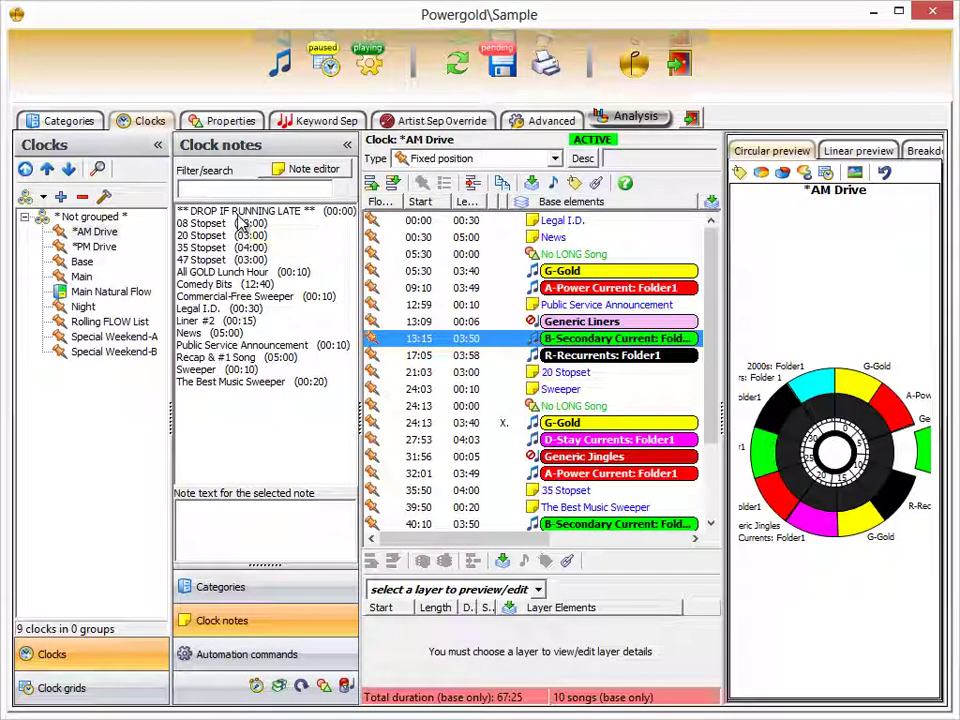
double_click(240, 213)
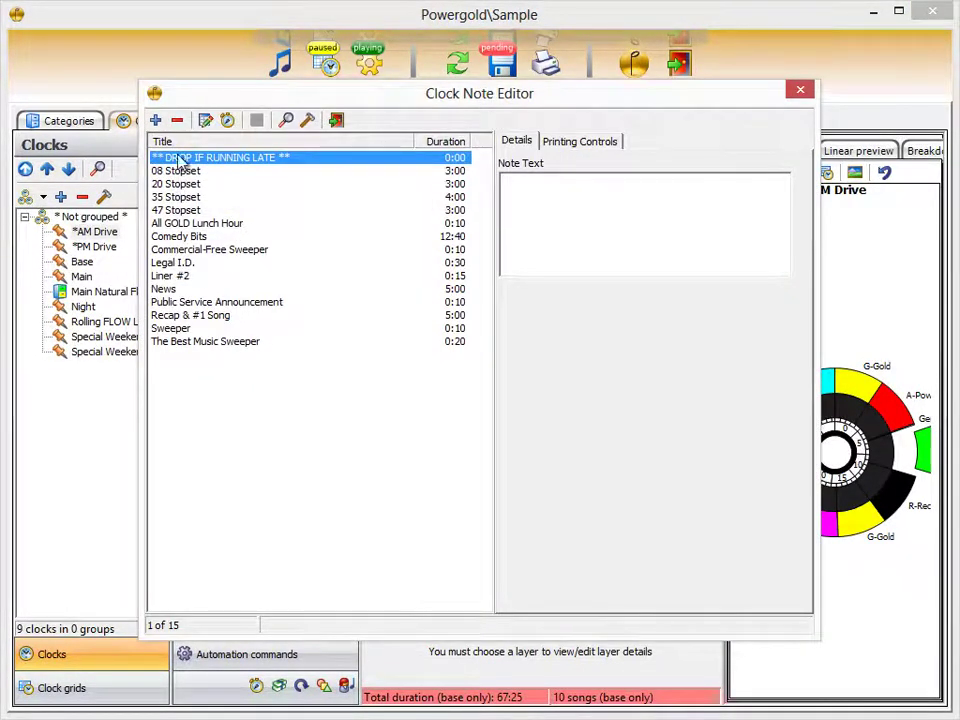
click(182, 185)
click(182, 223)
click(184, 275)
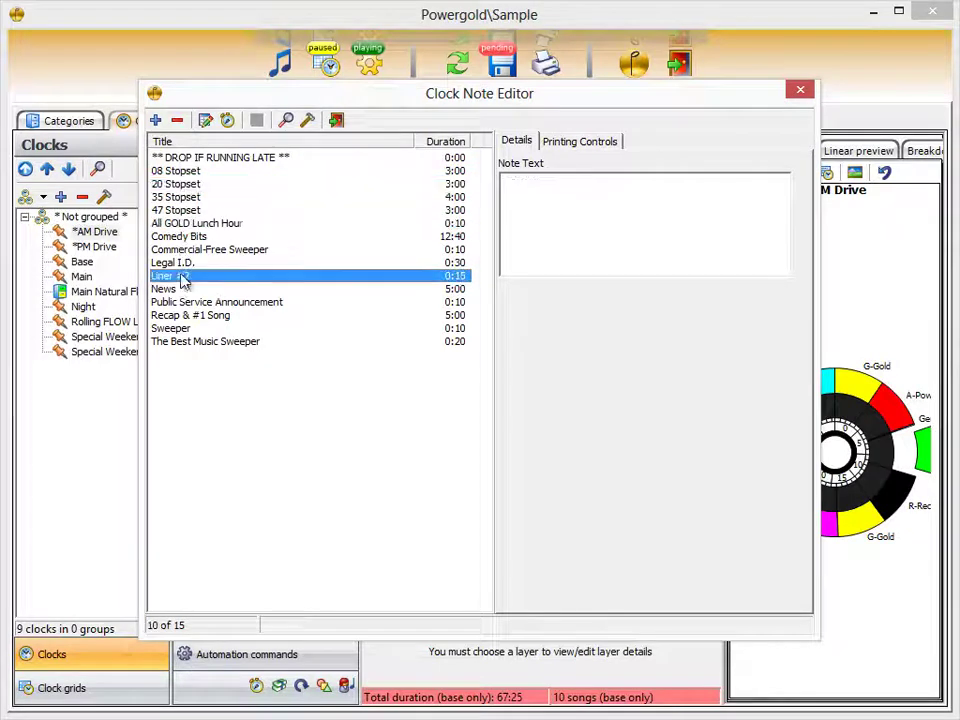
click(184, 328)
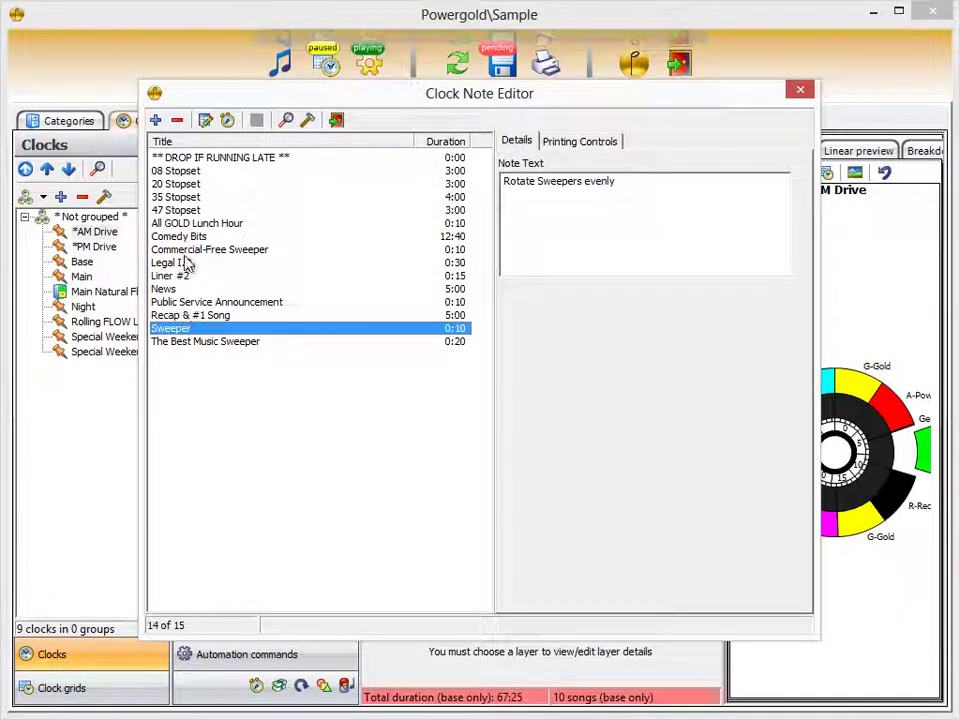
click(337, 121)
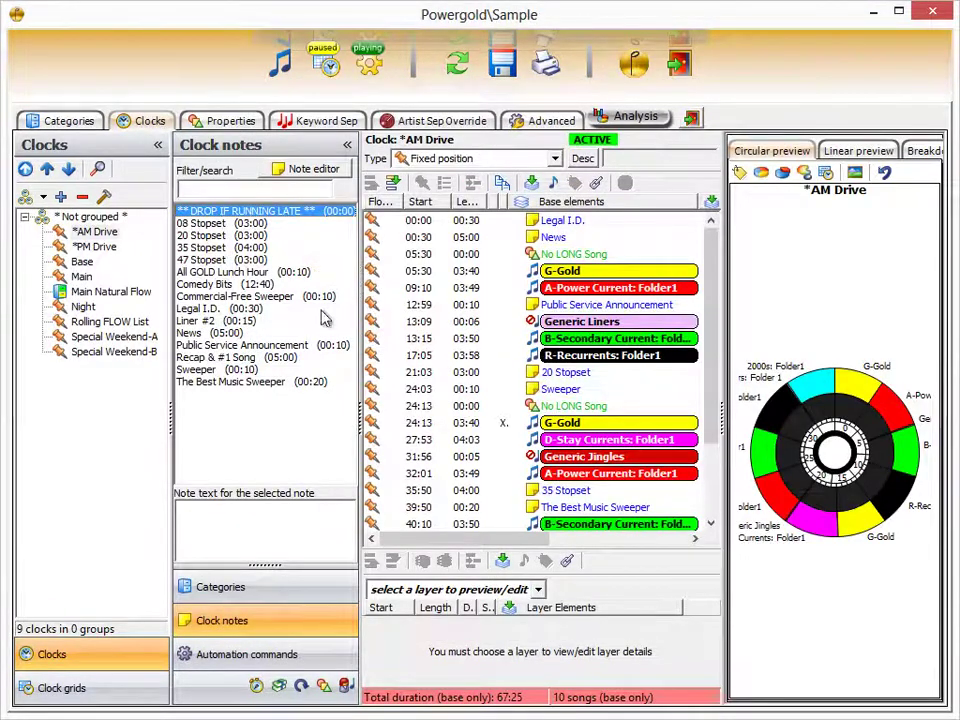
- Review the settings of the 08 STOPSET automation command and the traffic merge elements, and return to the category list
click(225, 665)
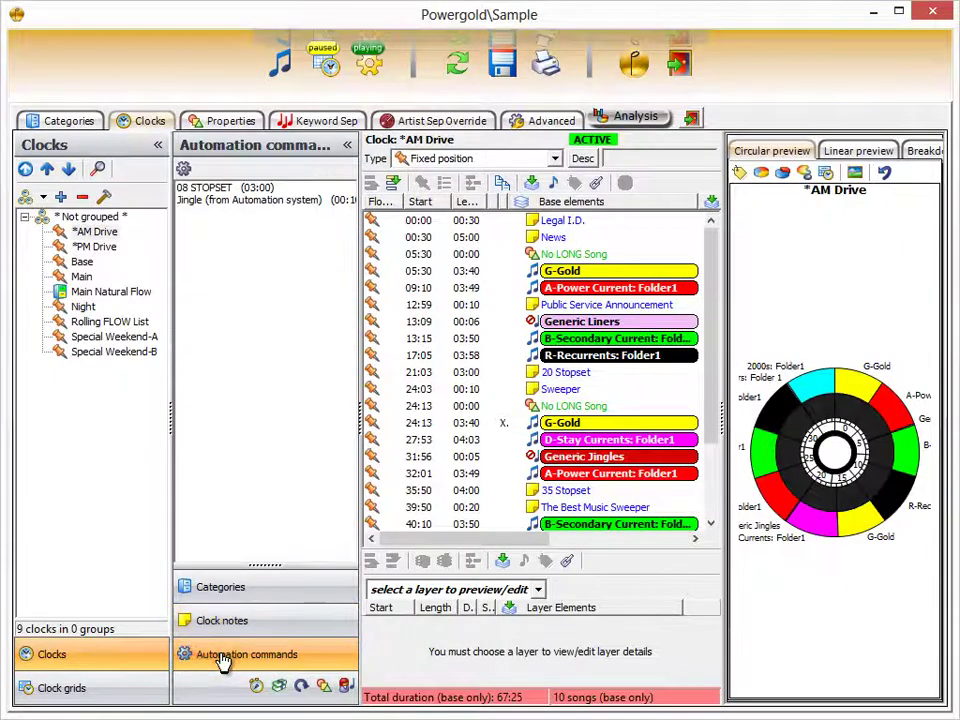
click(228, 189)
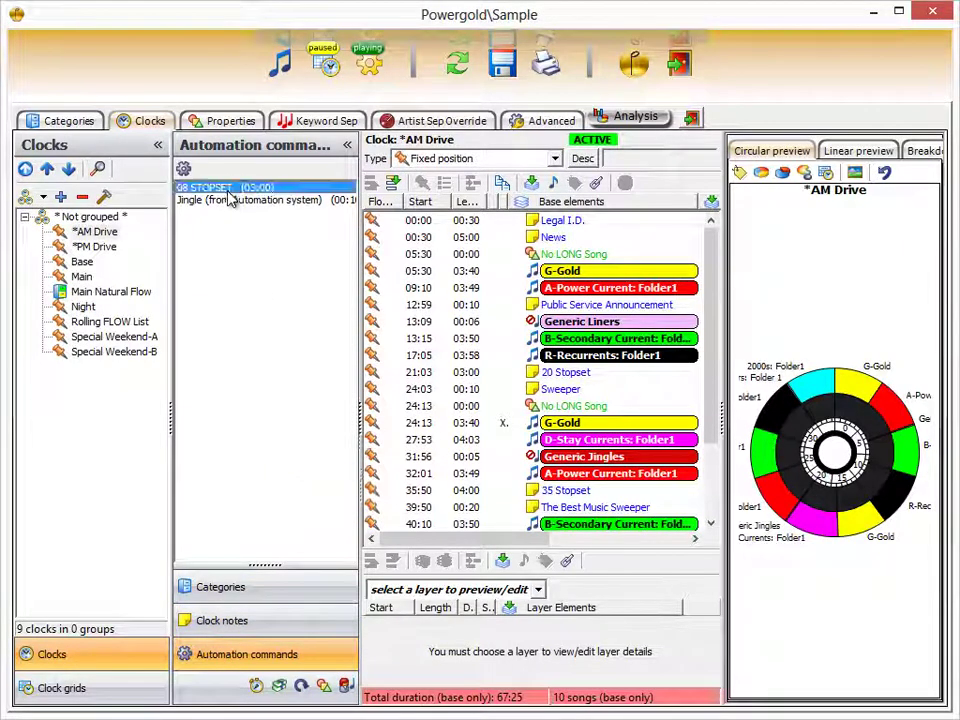
double_click(228, 190)
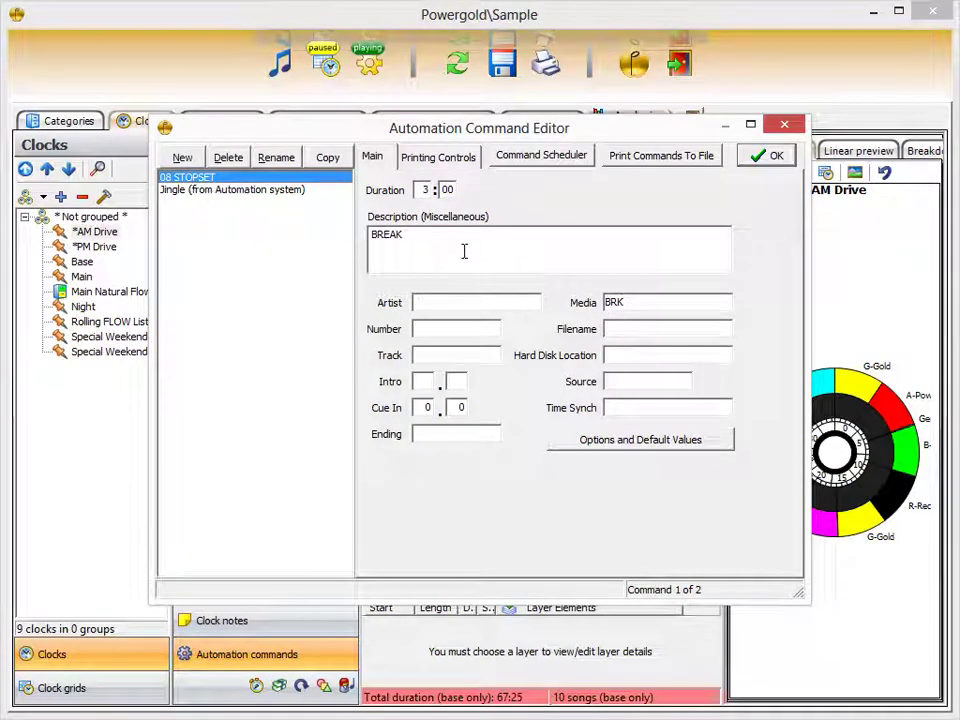
click(766, 155)
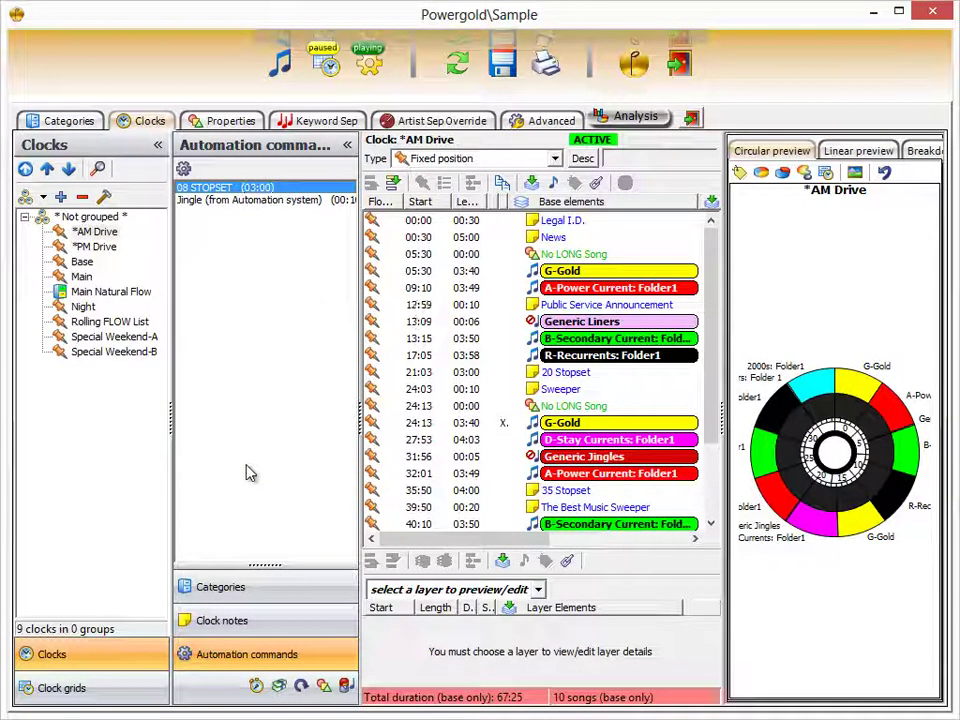
click(279, 685)
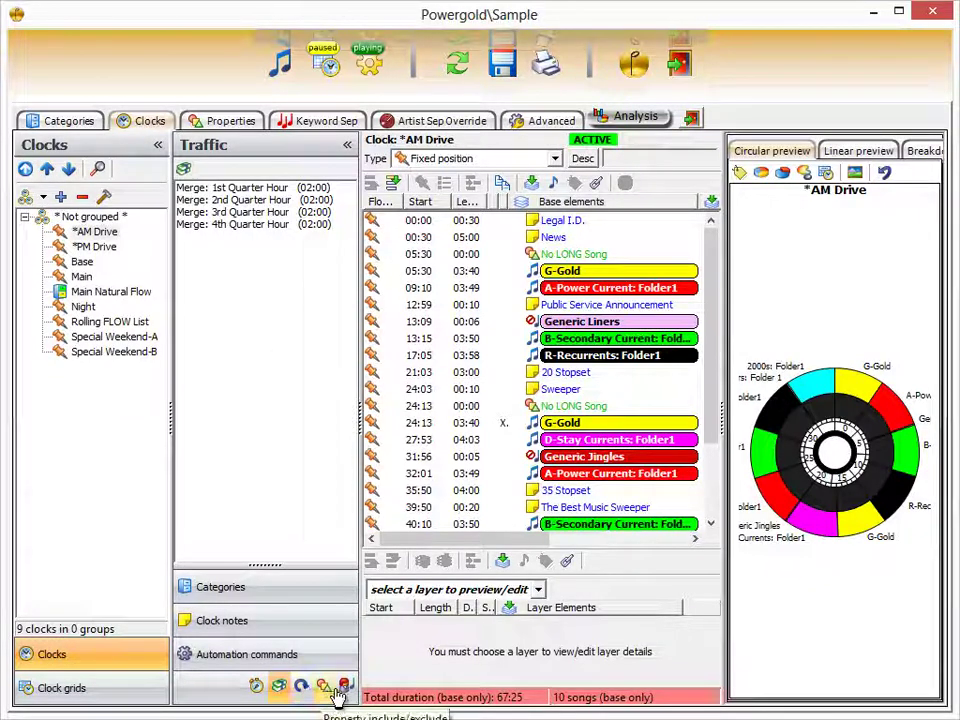
click(238, 588)
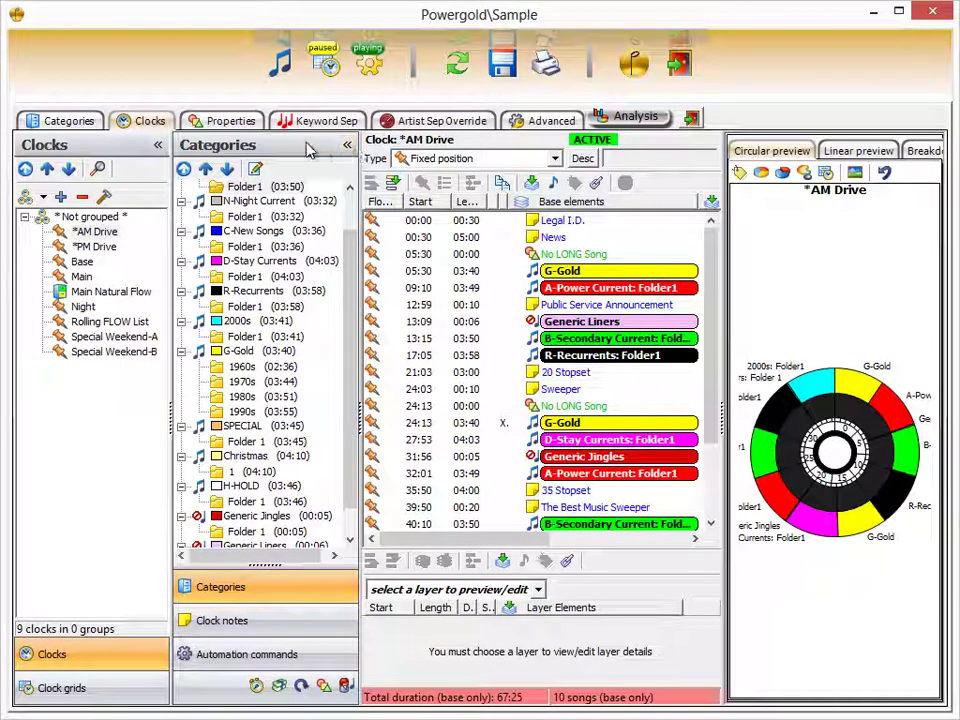
- Expand all song properties to show their rules and view the values defined for Gender and Sound Code
click(222, 124)
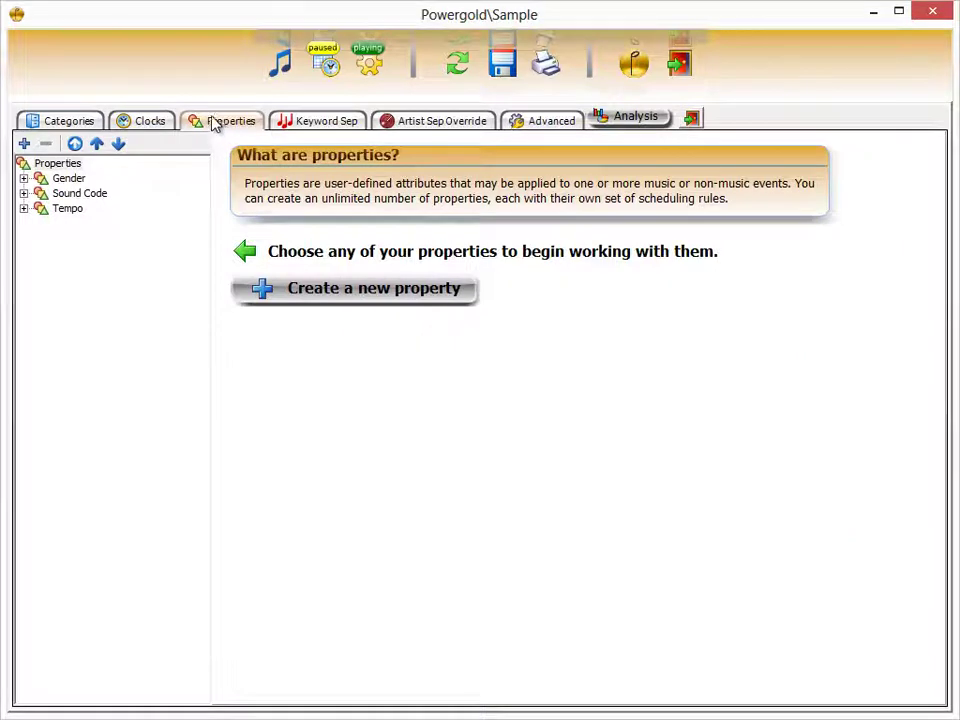
click(121, 146)
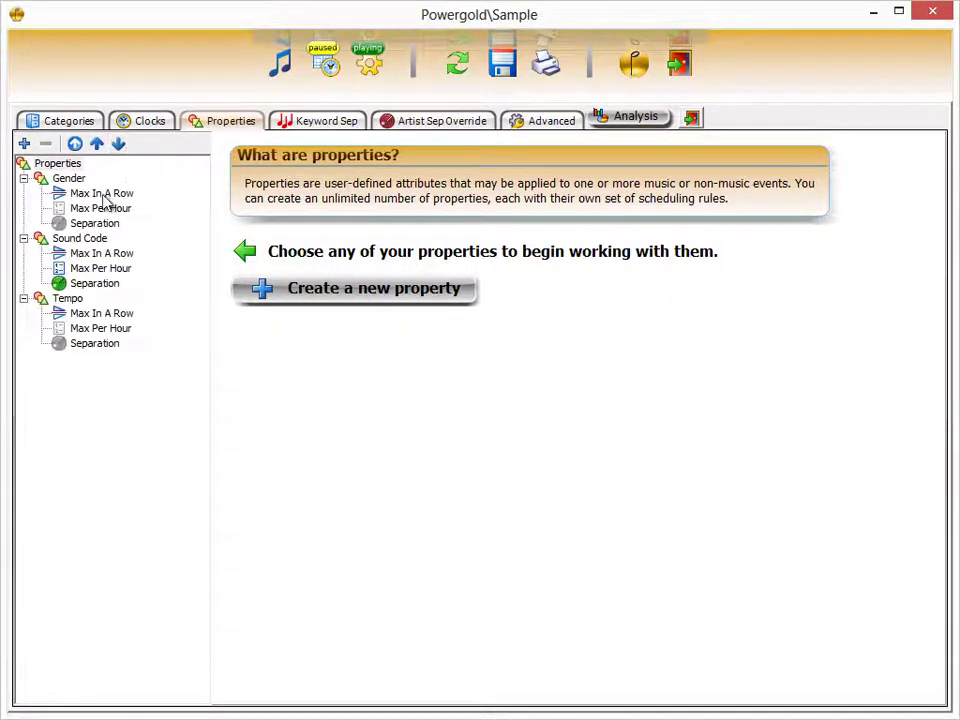
click(68, 179)
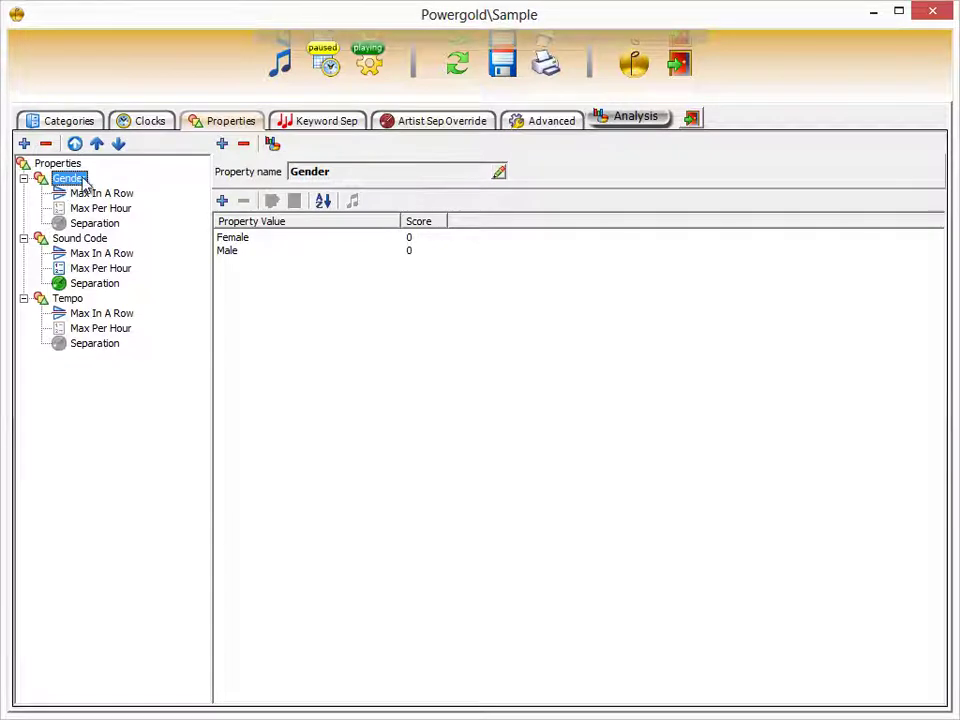
click(77, 243)
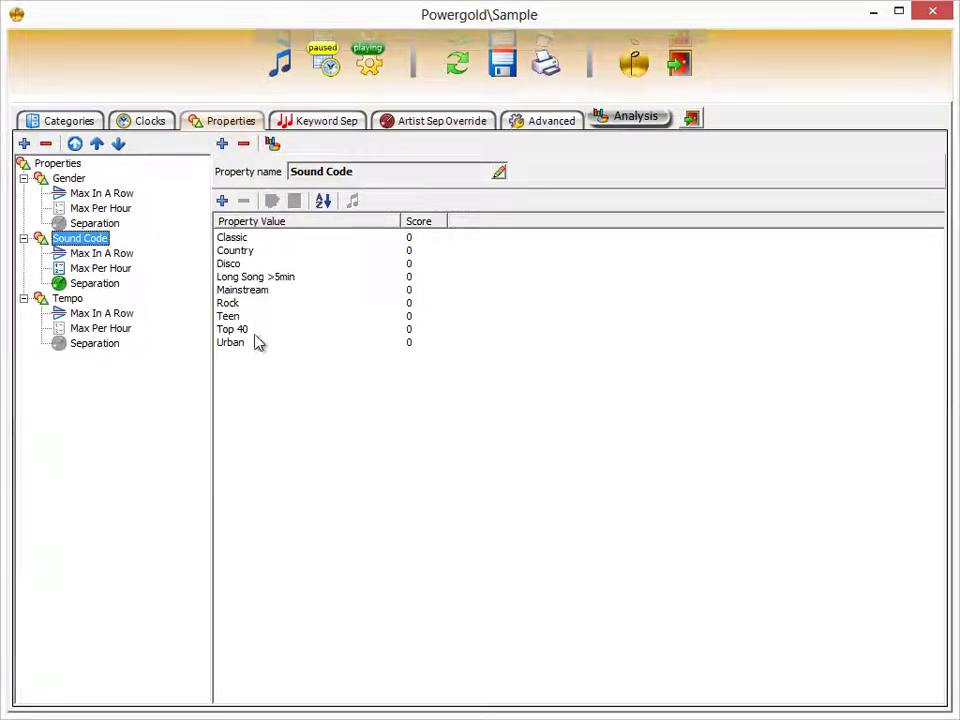
- Examine the Sound Code Max In A Row rule for Classic, try its unbreakable limit option, and leave without saving
click(100, 256)
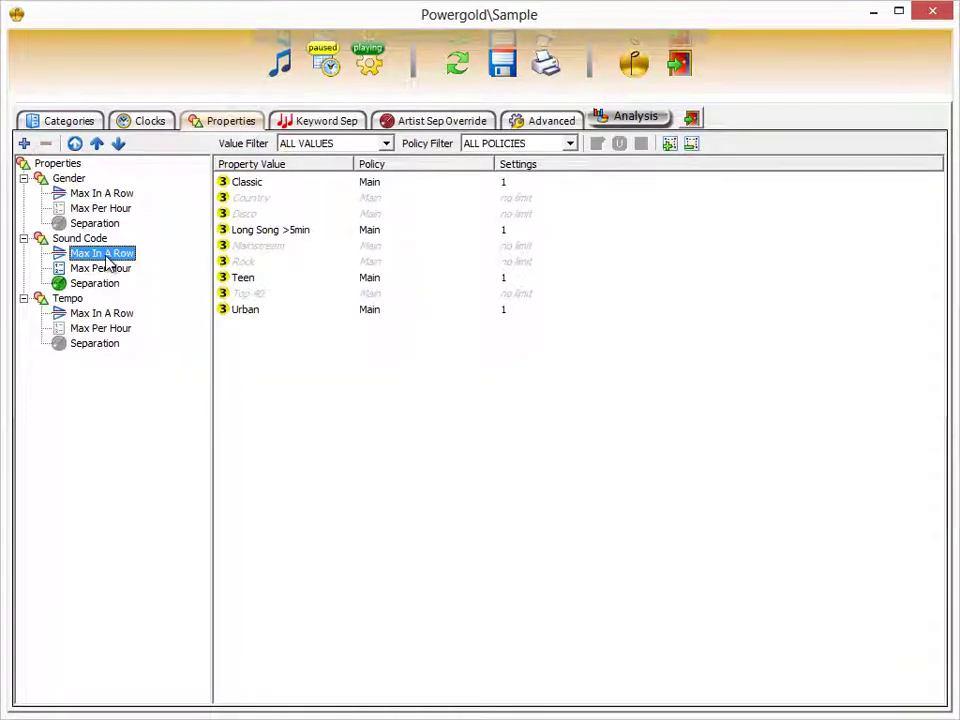
click(248, 189)
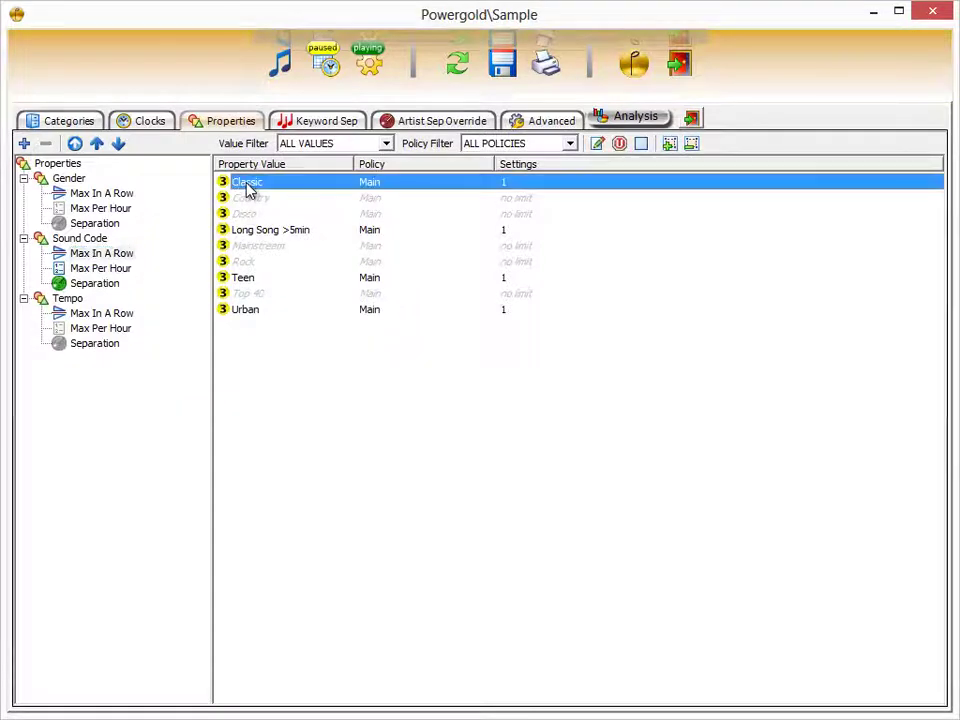
double_click(248, 189)
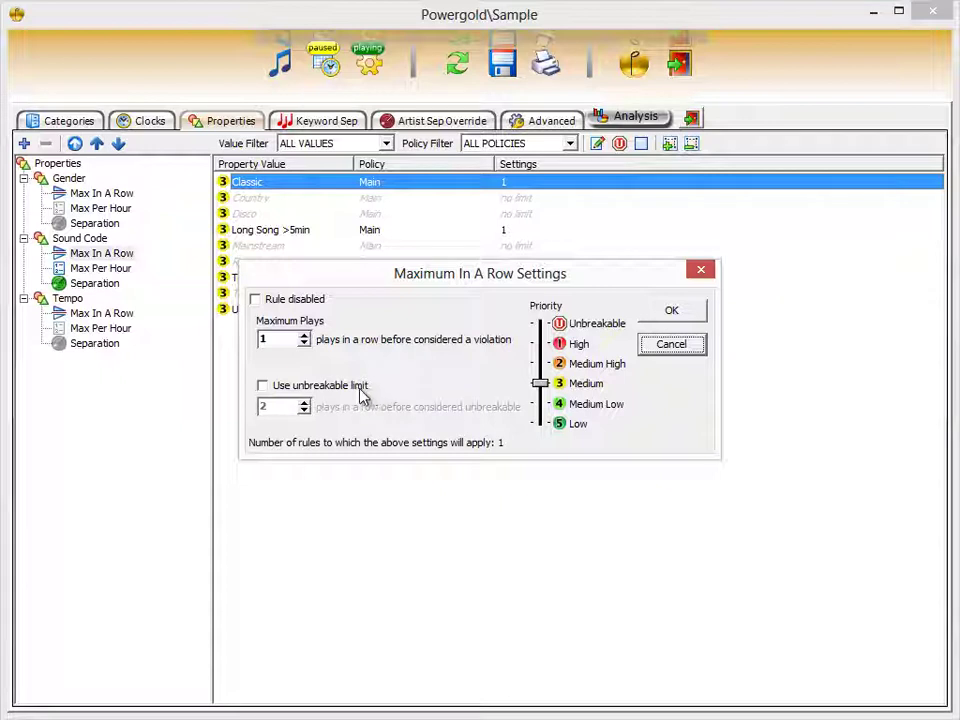
click(265, 390)
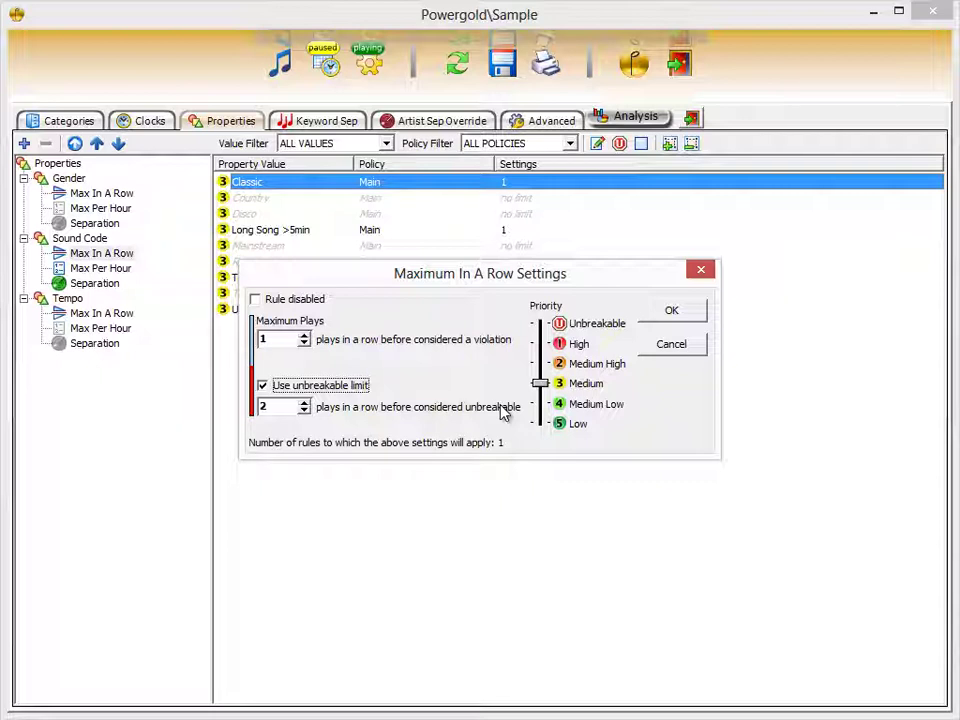
click(355, 390)
click(672, 343)
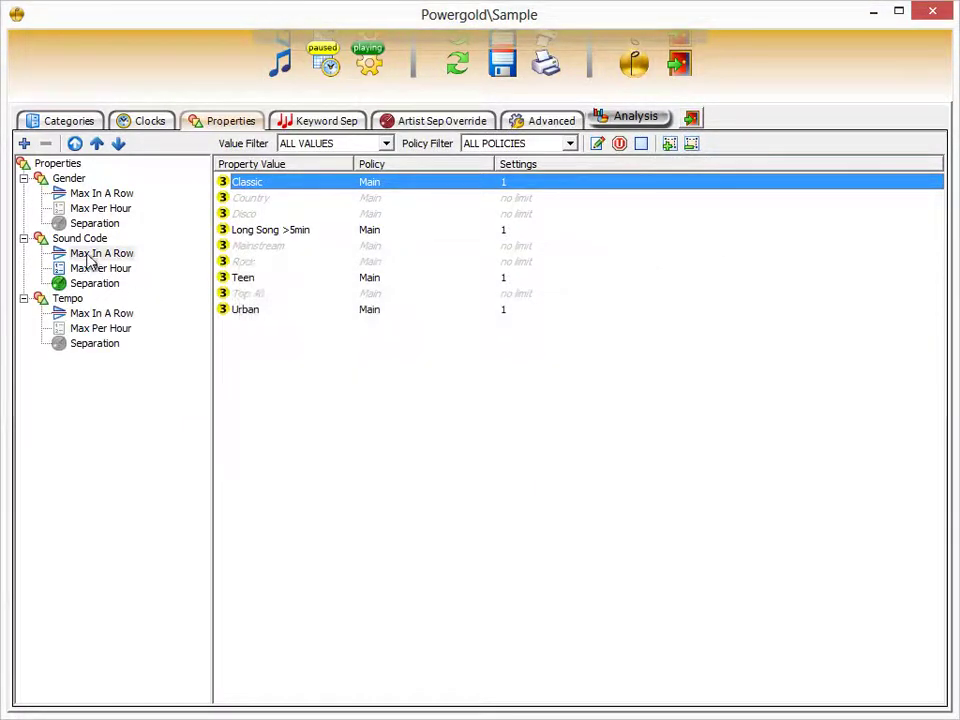
- Review the Sound Code Max Per Hour rules and the separation settings between Disco and Disco, leaving them as they are
click(97, 268)
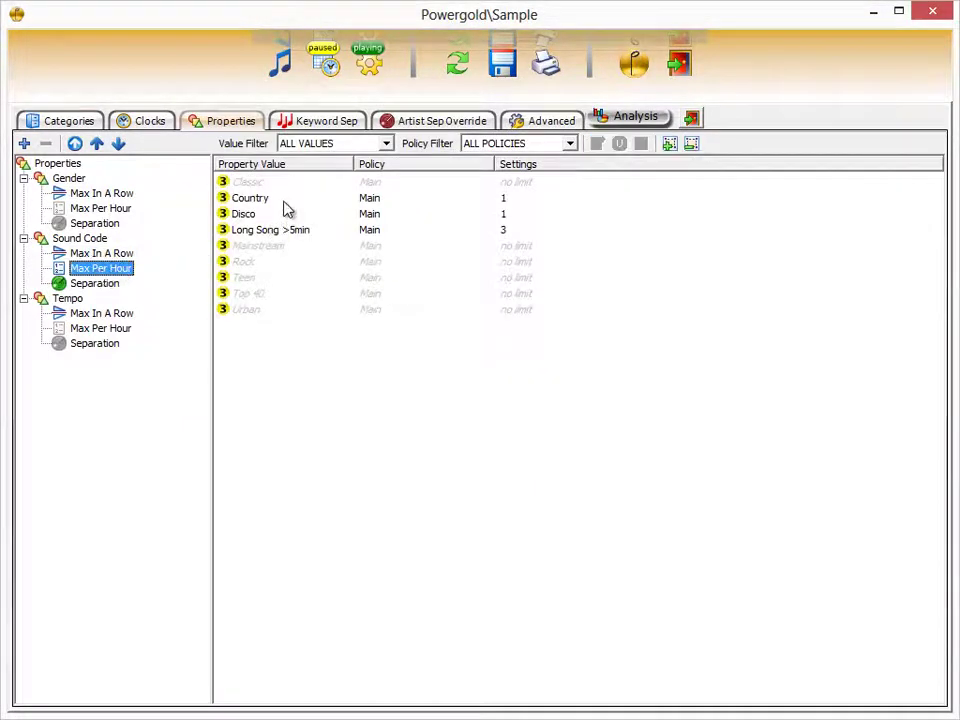
click(100, 285)
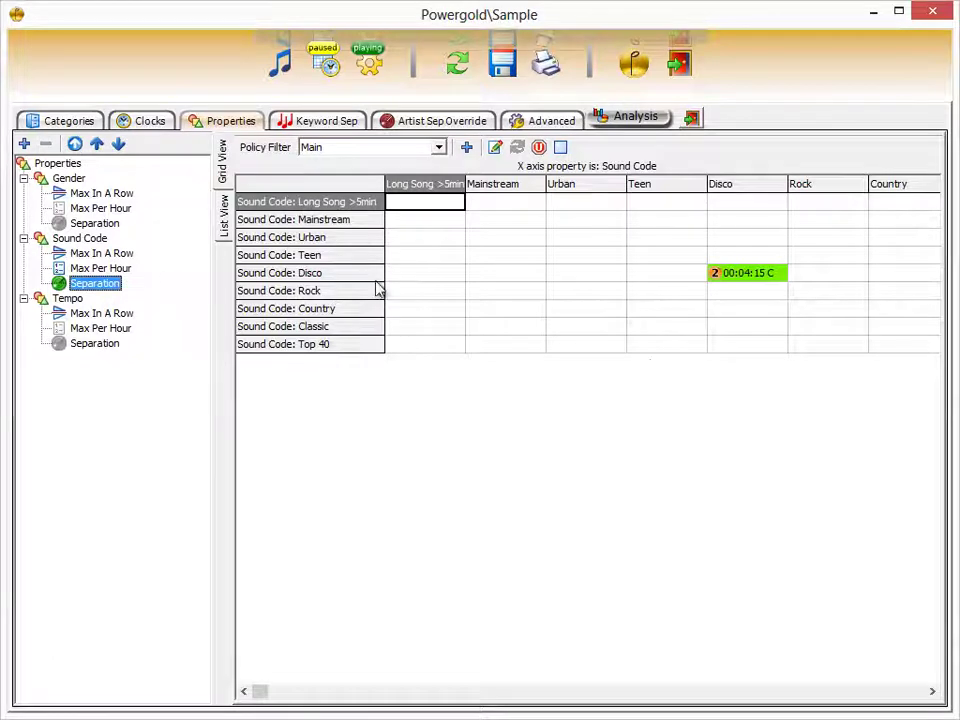
click(748, 278)
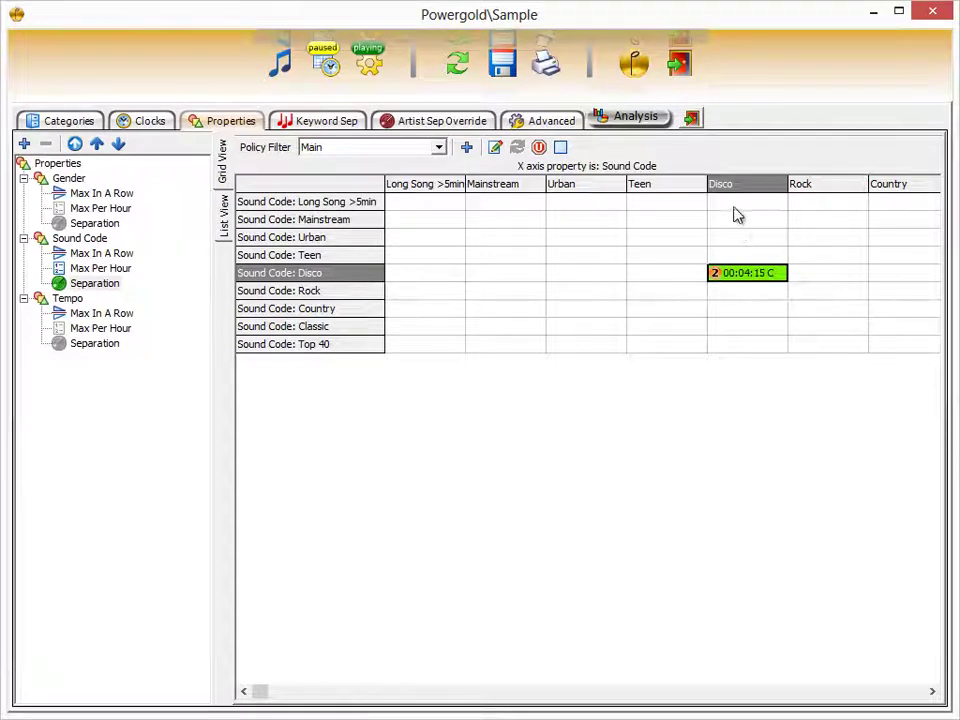
double_click(738, 279)
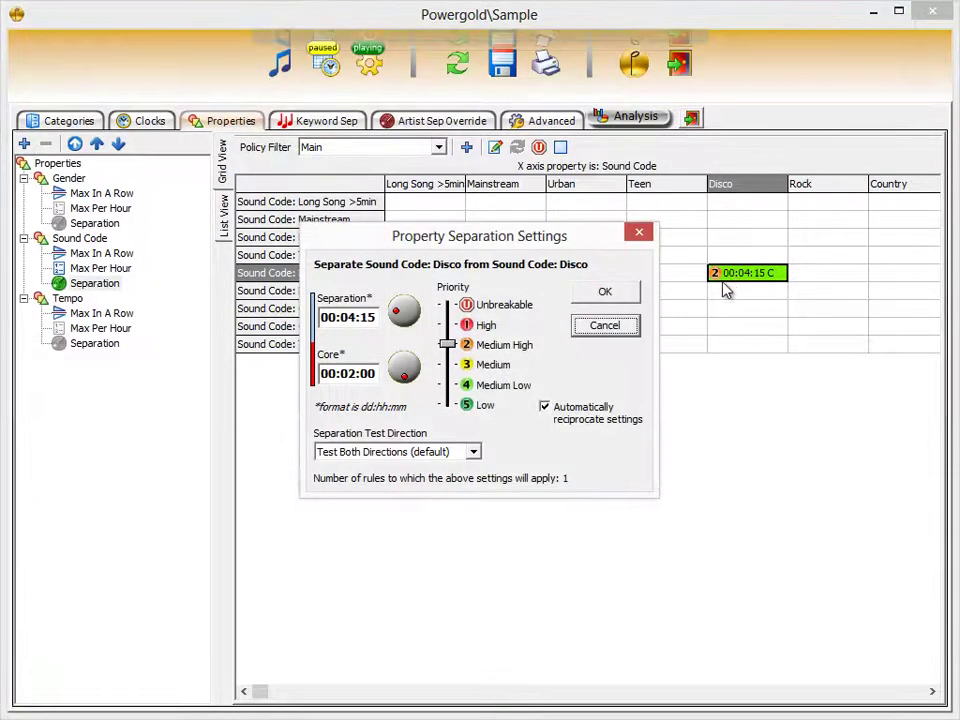
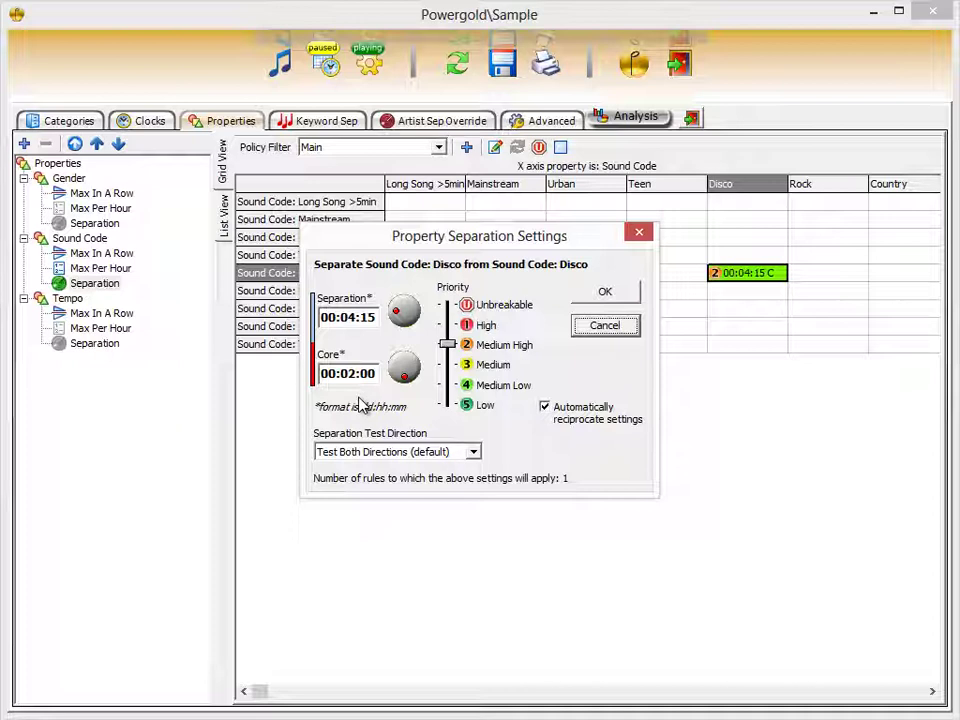
click(598, 326)
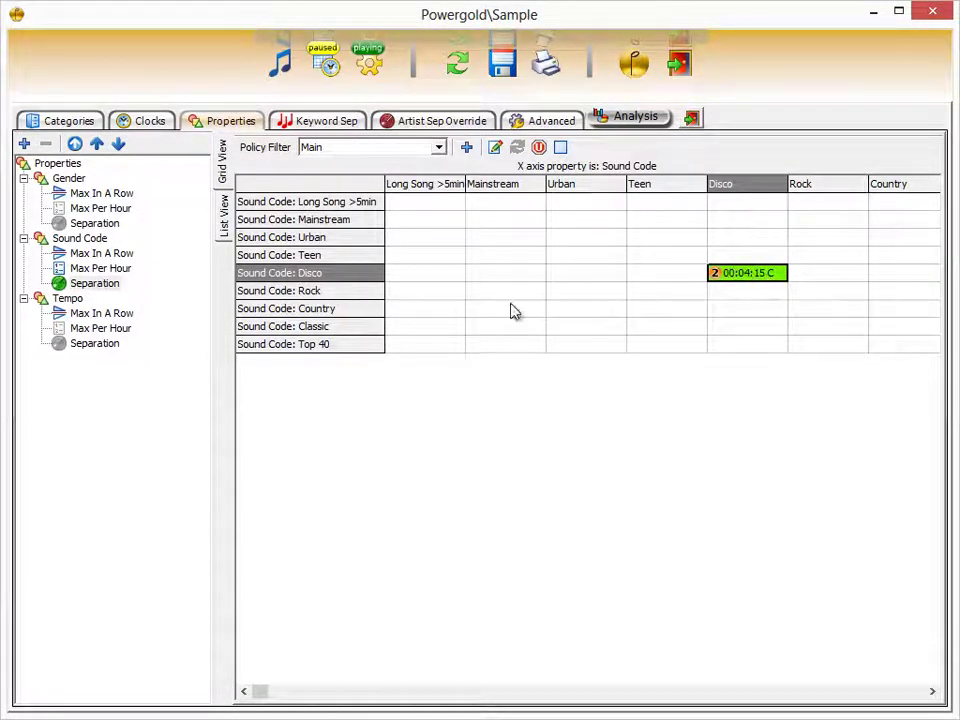
- Show the Sound Code separation rules as a list and widen the Value and Separate From columns
click(224, 226)
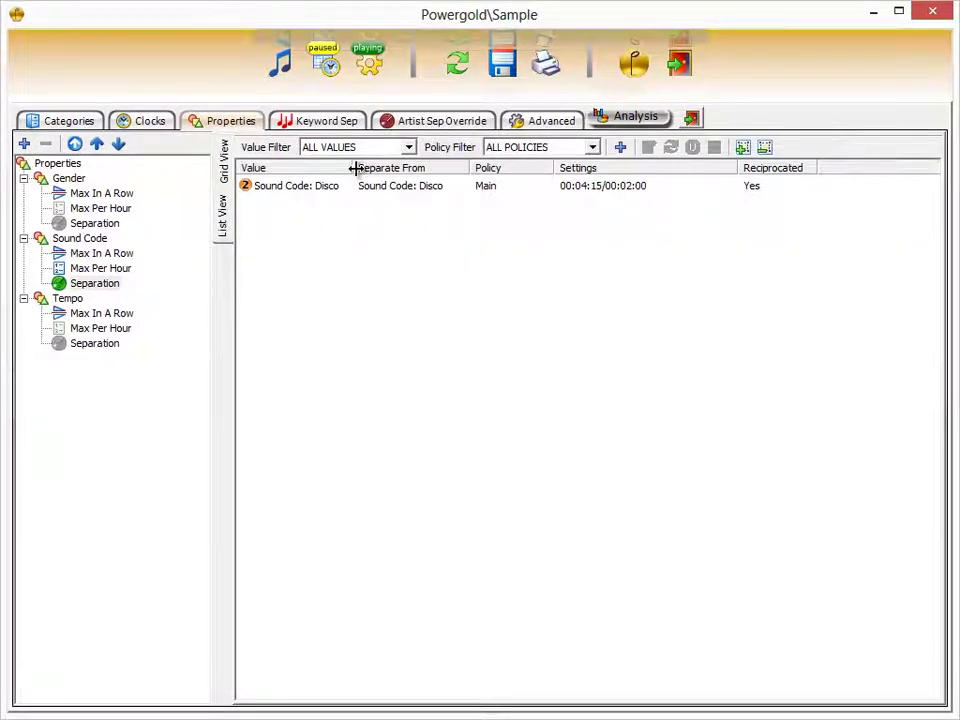
drag(357, 166, 389, 167)
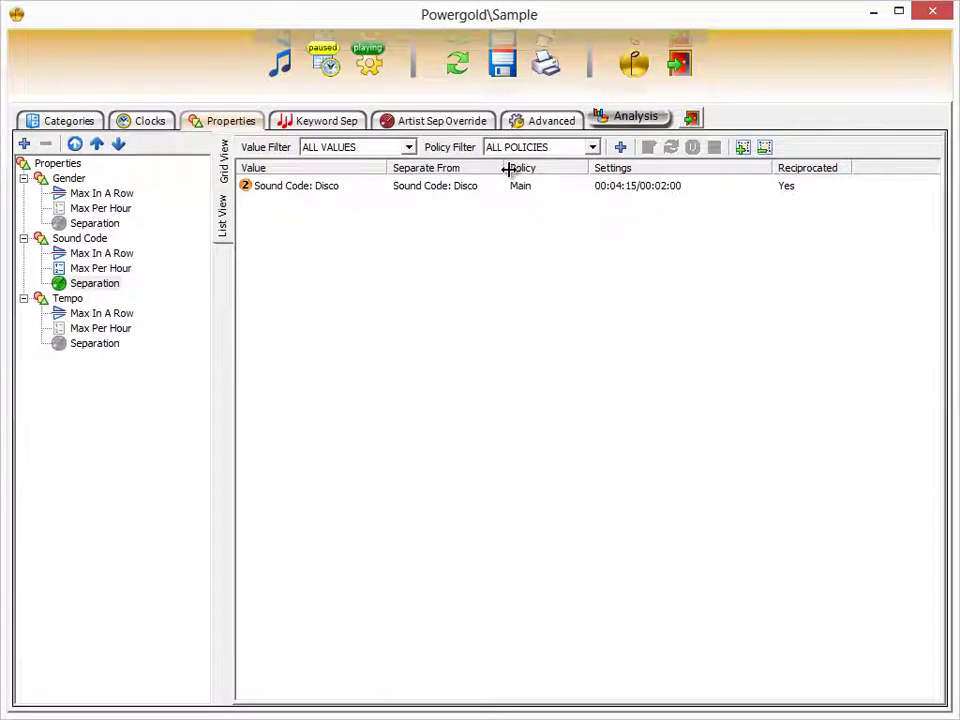
drag(506, 168, 535, 168)
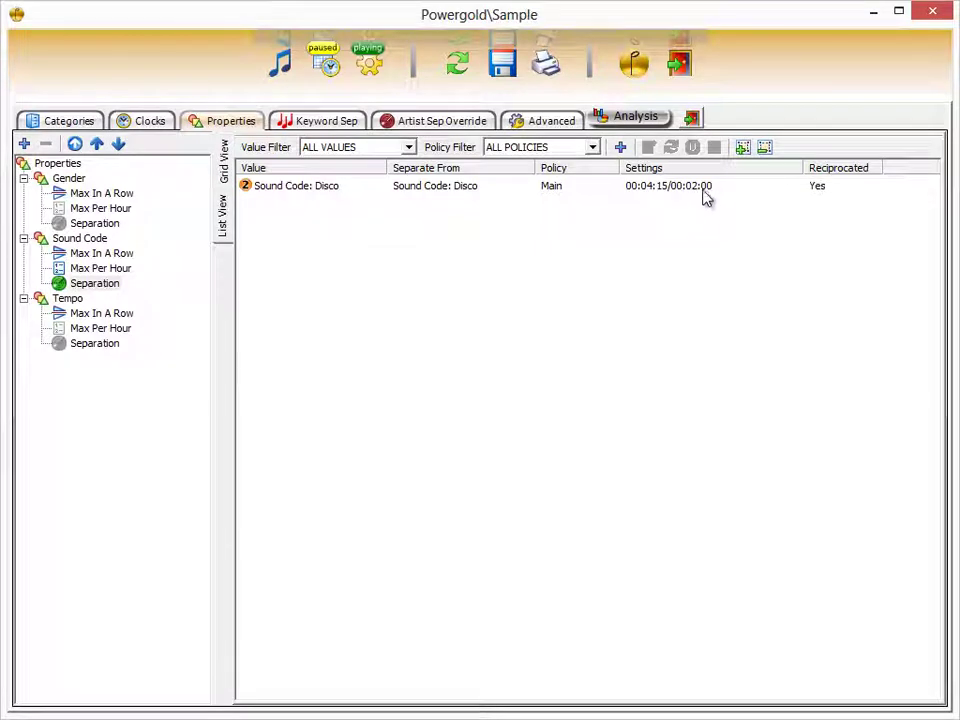
- Inspect the separation settings and member songs of the DISCO keyword, and close the keyword editor
click(305, 122)
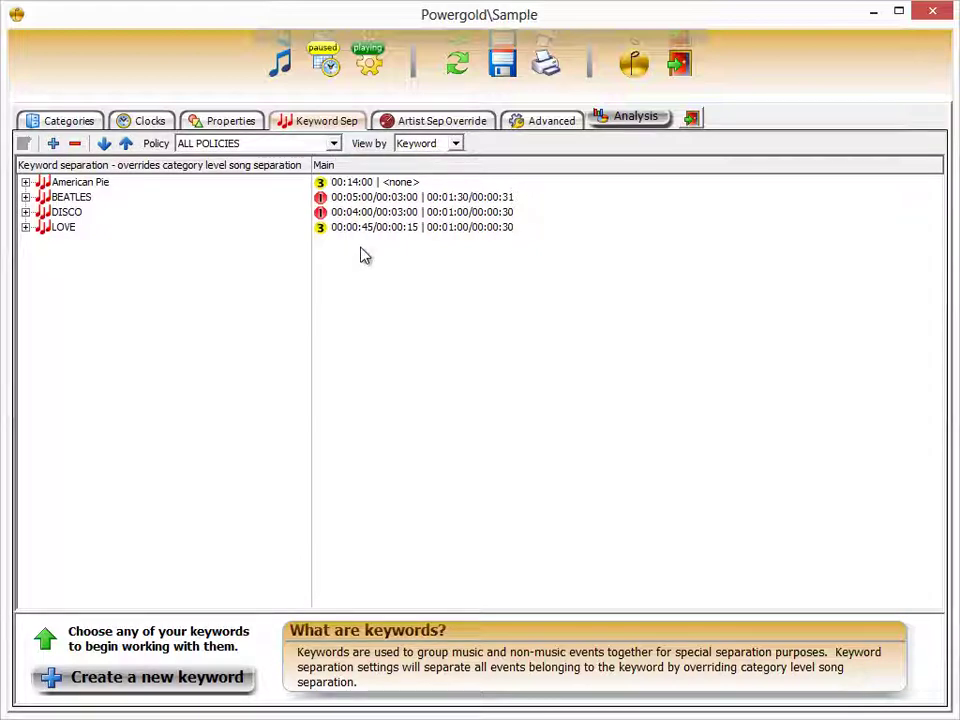
click(72, 214)
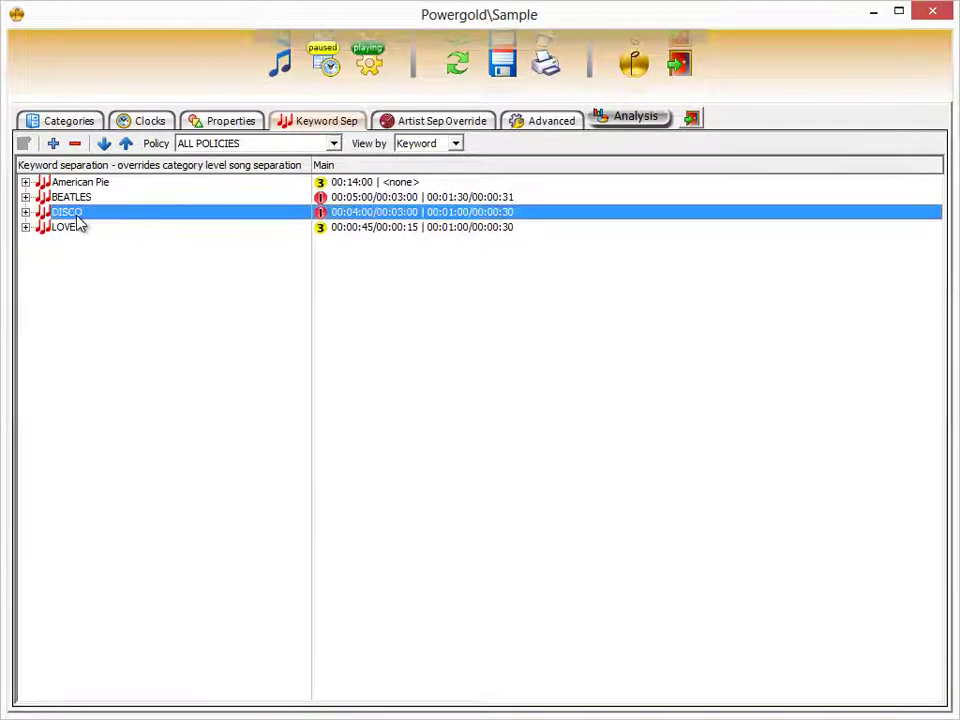
click(23, 143)
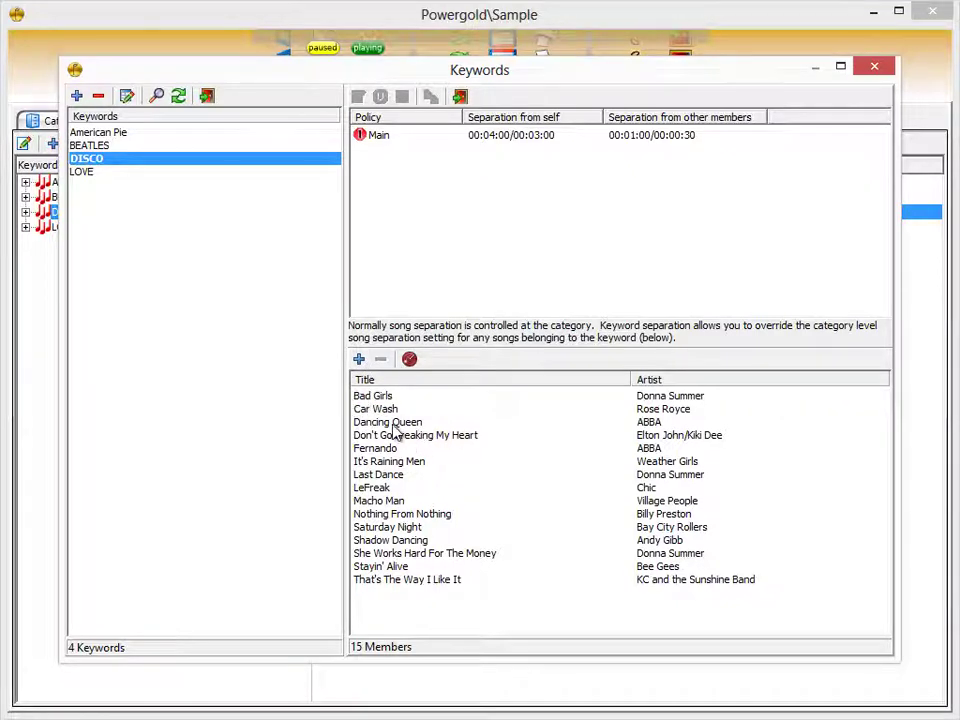
click(462, 99)
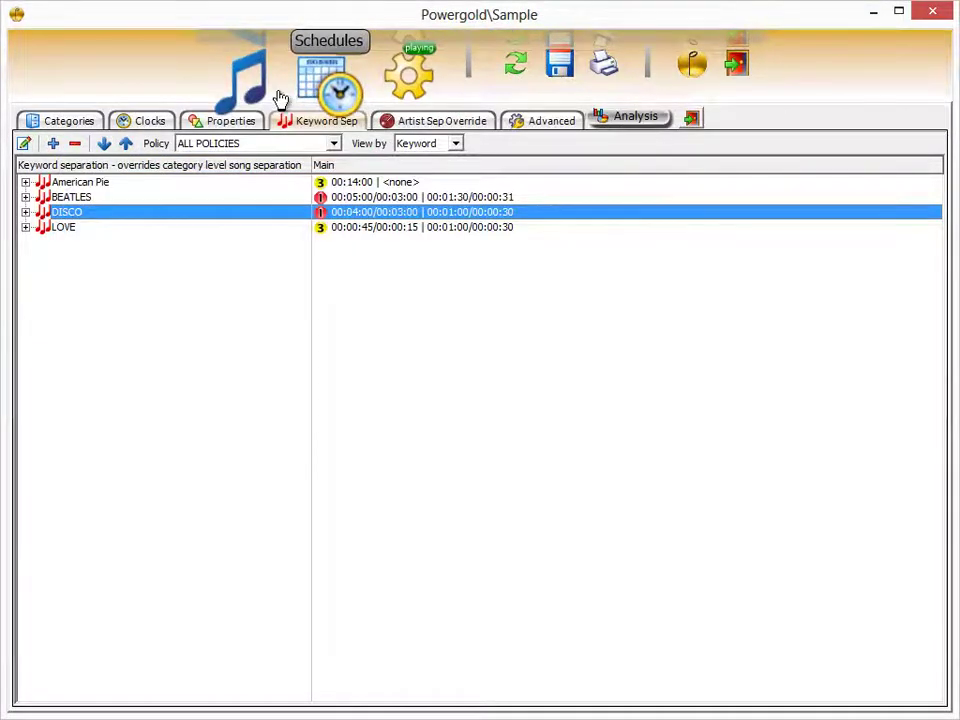
- Select six library songs, including What About Love and I'm Shakin', and view the keywords available to add without assigning one
click(268, 107)
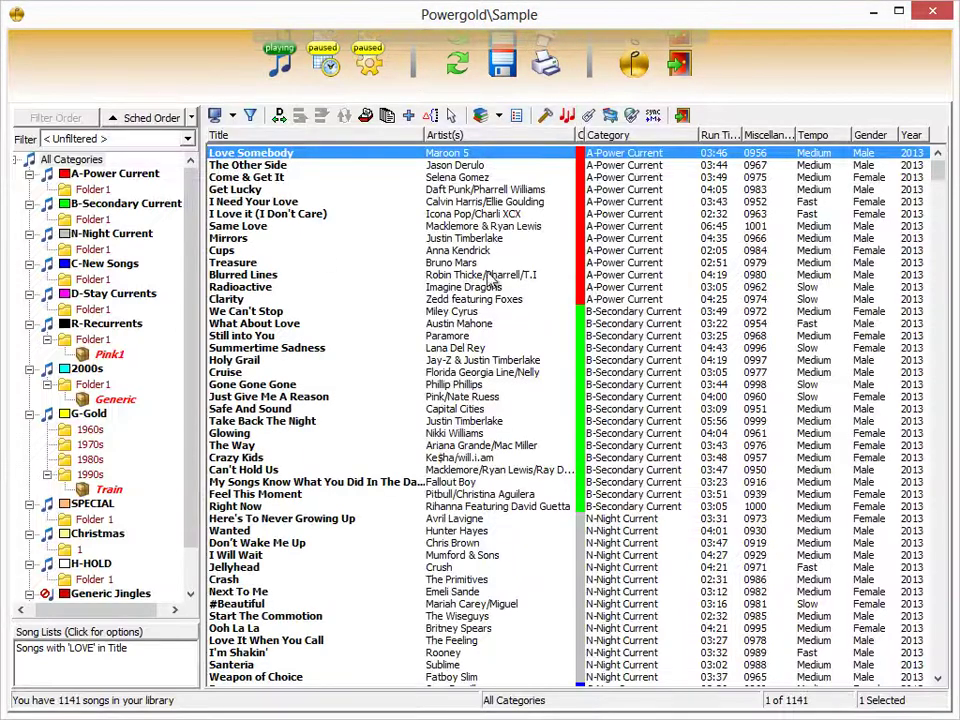
click(478, 325)
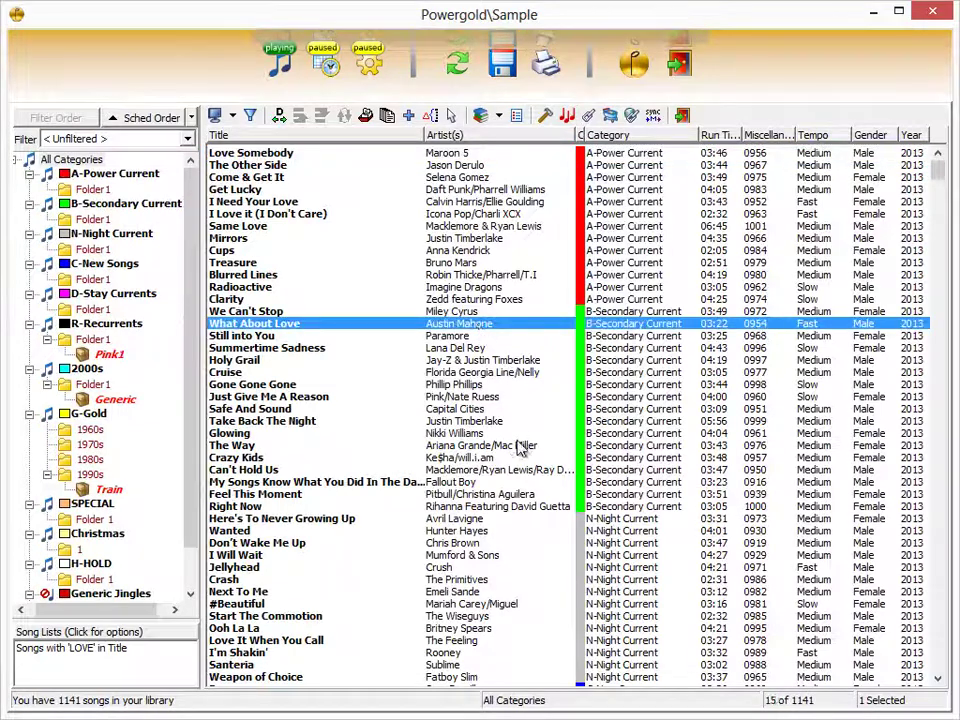
ctrl+click(474, 519)
ctrl+click(458, 592)
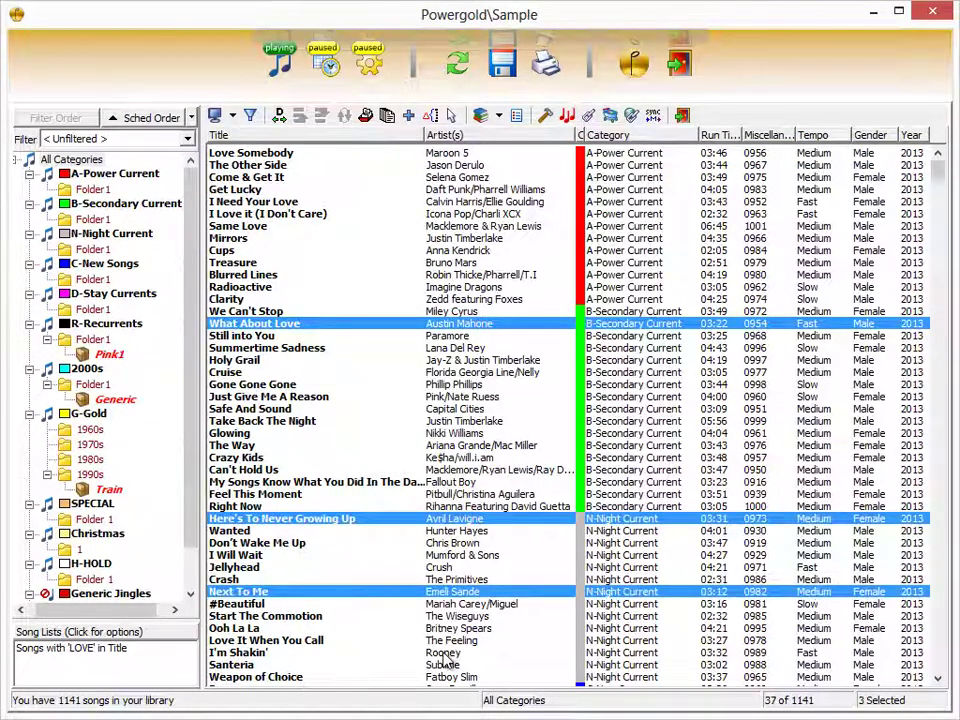
ctrl+click(446, 653)
ctrl+click(457, 446)
ctrl+click(452, 385)
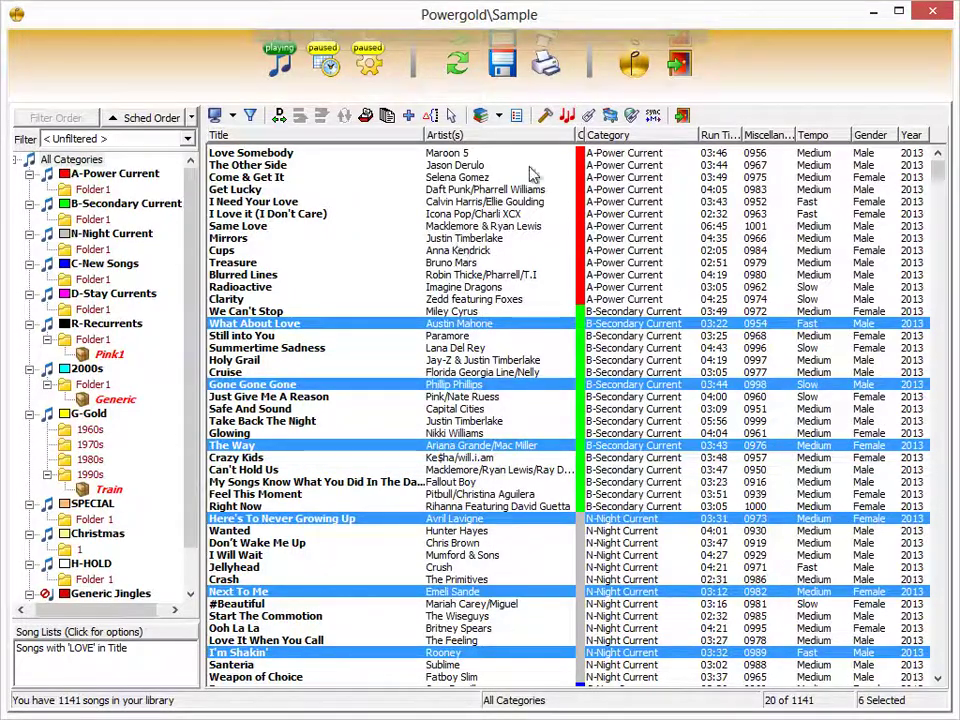
click(568, 119)
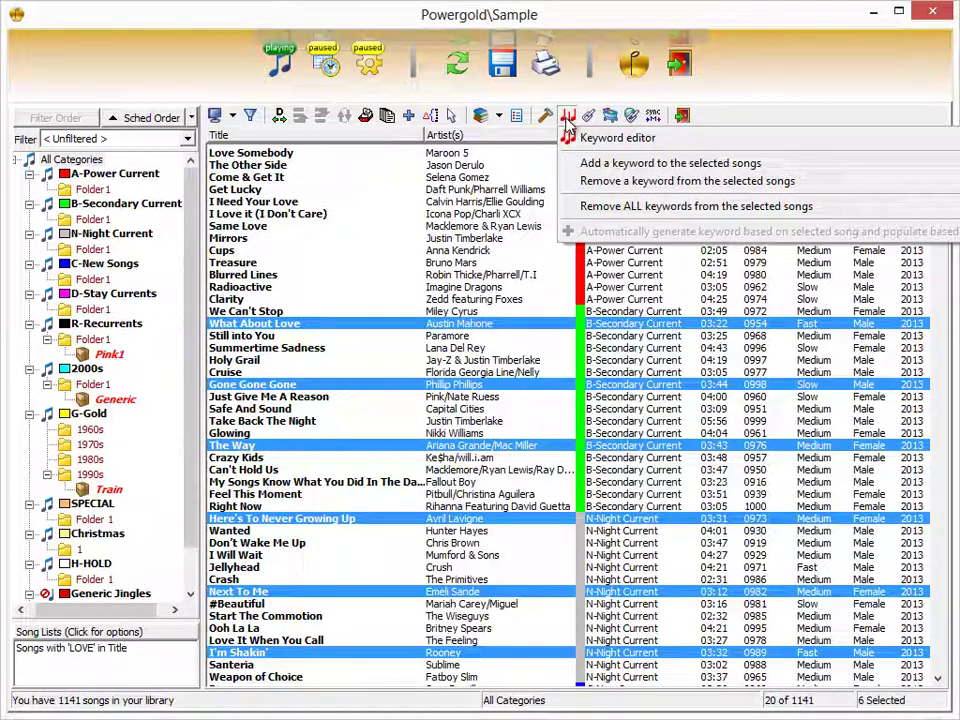
click(590, 164)
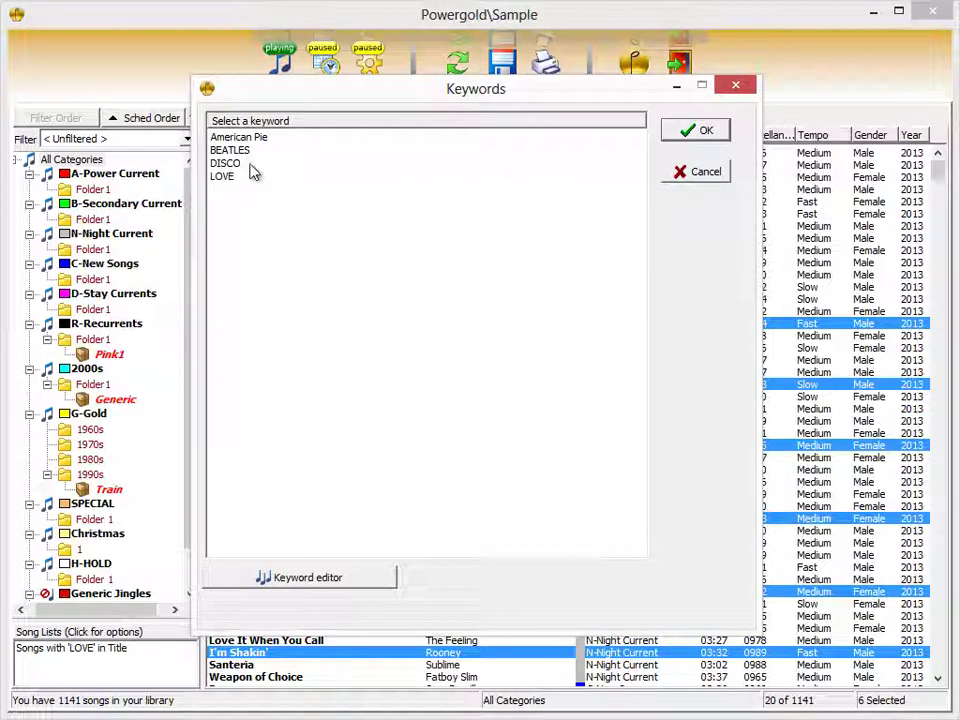
click(700, 171)
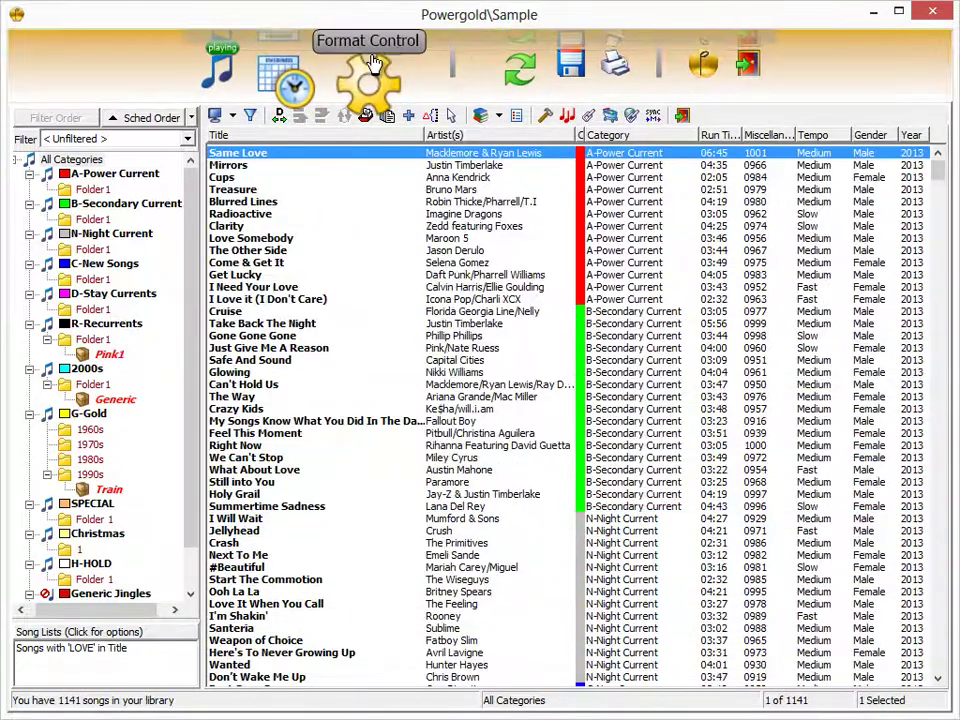
- Return to Format Control, view the DISCO keyword in the keyword editor, and close the editor
click(366, 72)
click(24, 143)
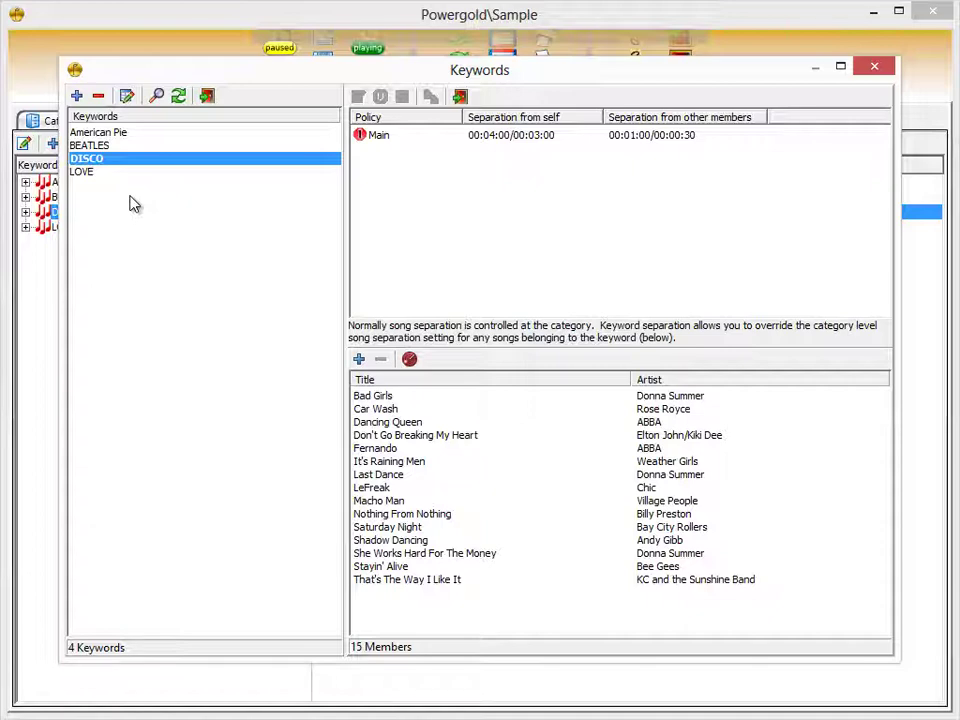
click(460, 100)
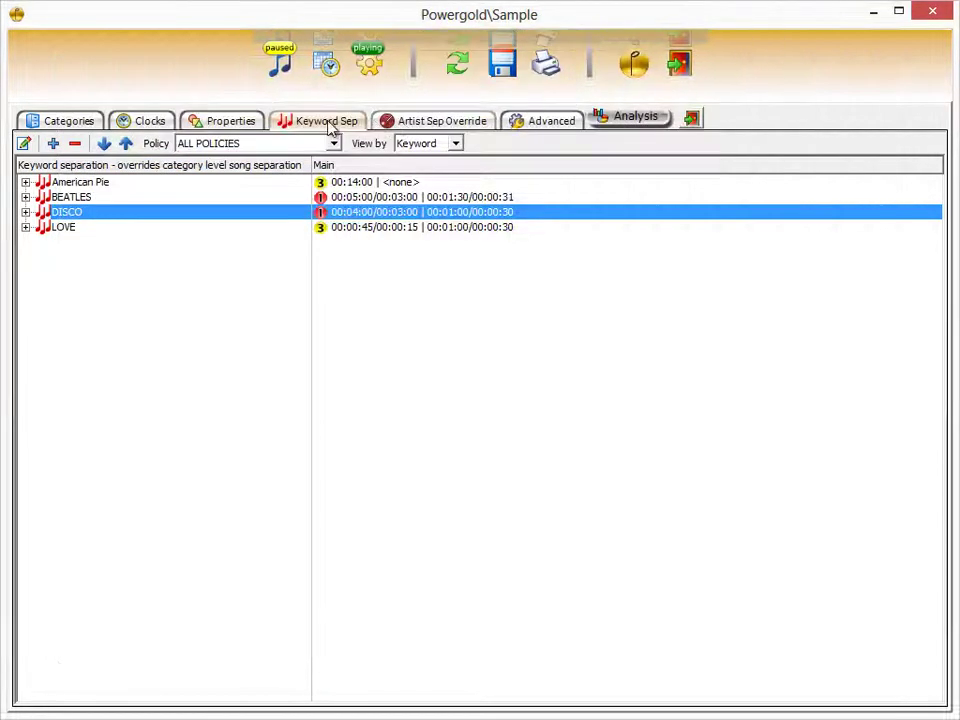
- Compare the A-Power Current and B-Secondary Current rules, and browse the Song: Separation rule across all categories
click(70, 123)
click(141, 178)
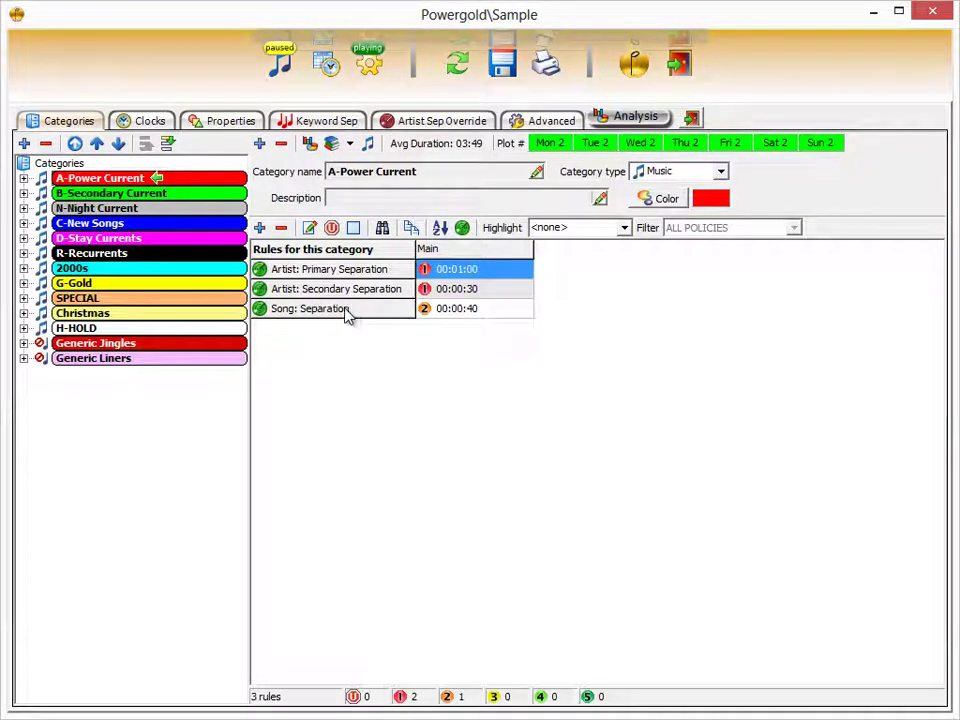
click(216, 194)
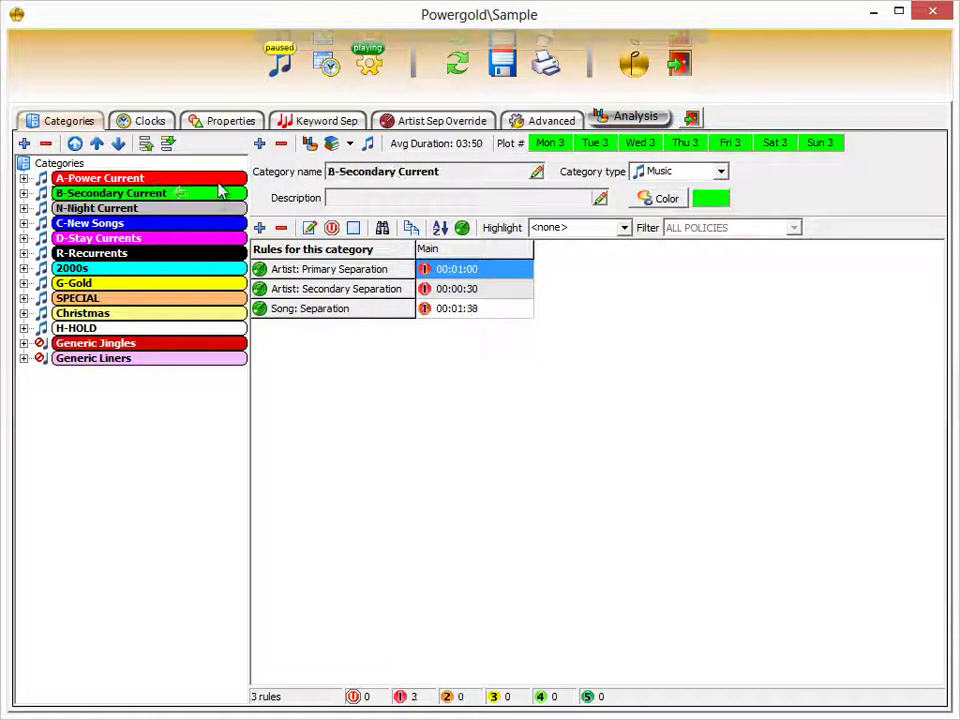
click(221, 181)
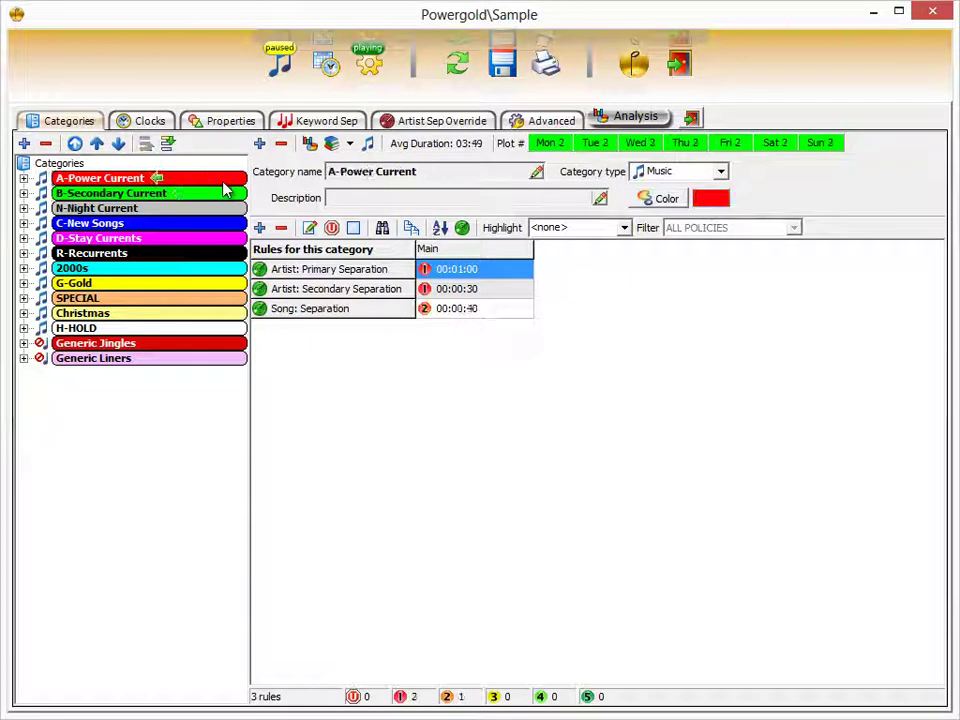
click(470, 316)
click(381, 228)
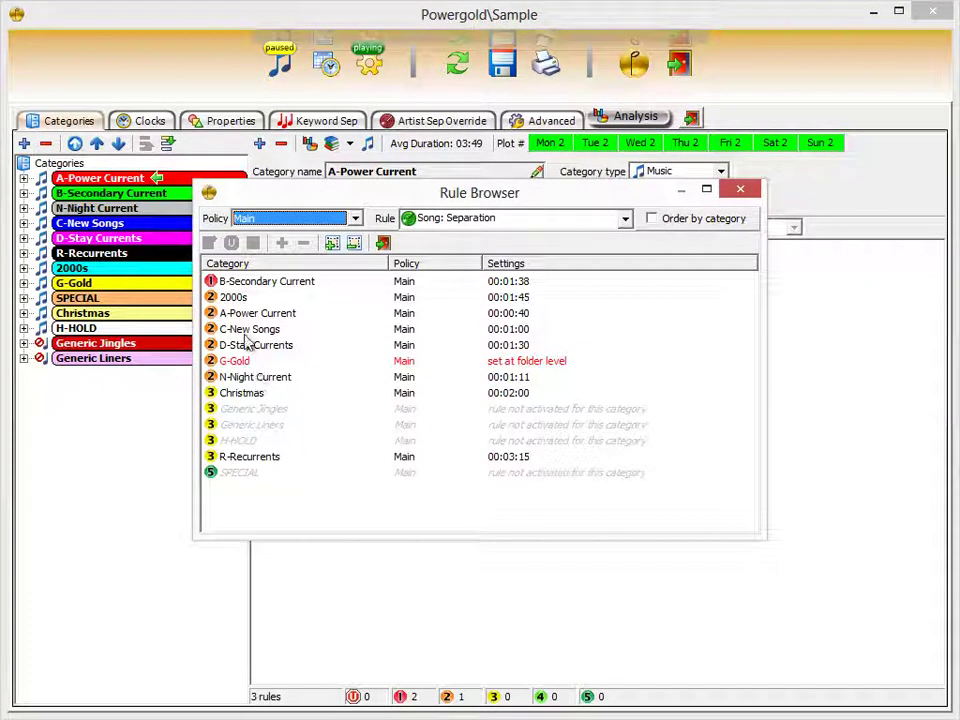
click(384, 244)
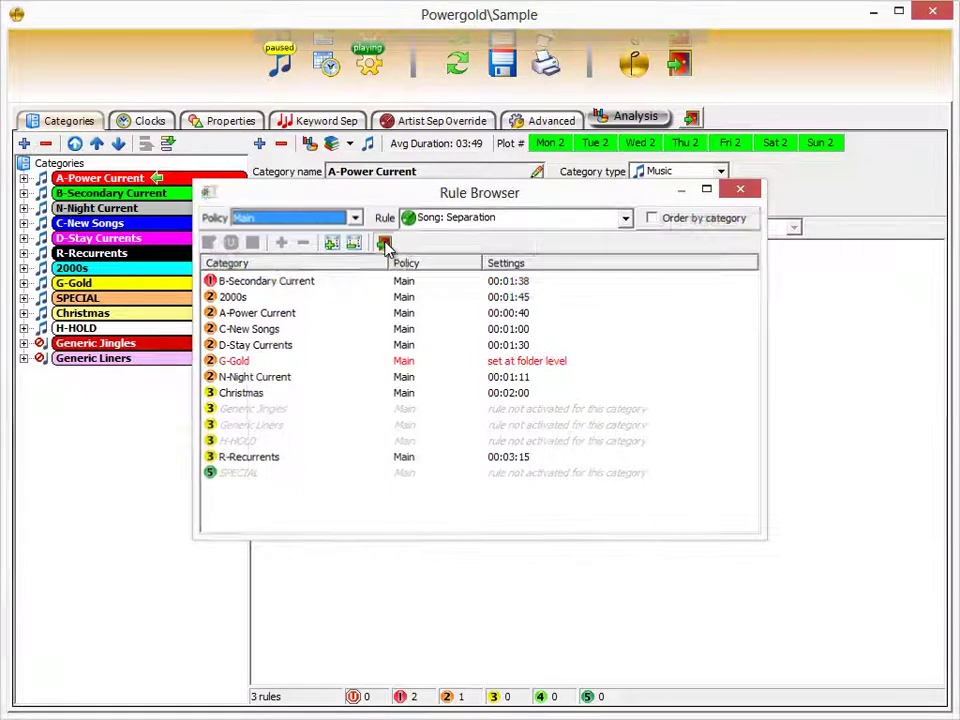
- Reopen the DISCO keyword and inspect its Main policy separation settings and priority without changing them
click(307, 127)
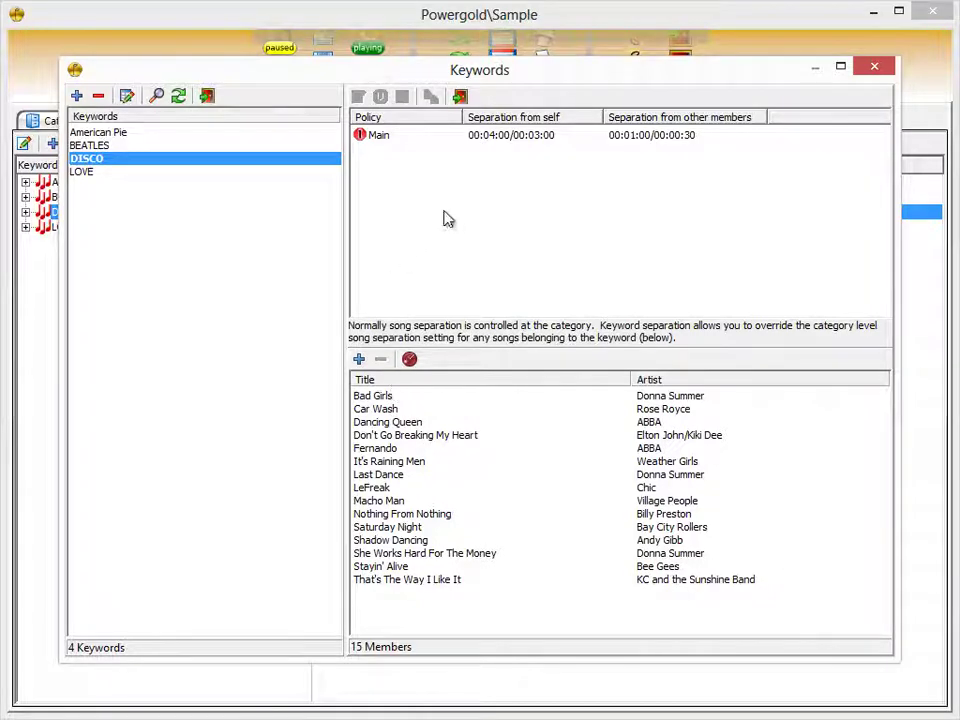
double_click(504, 137)
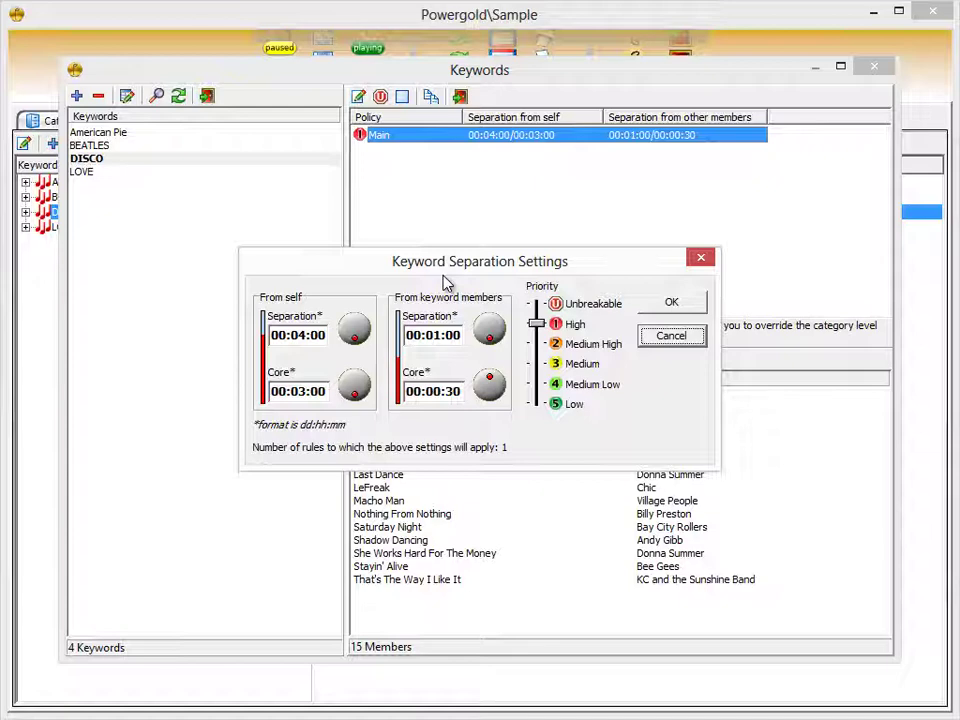
click(671, 336)
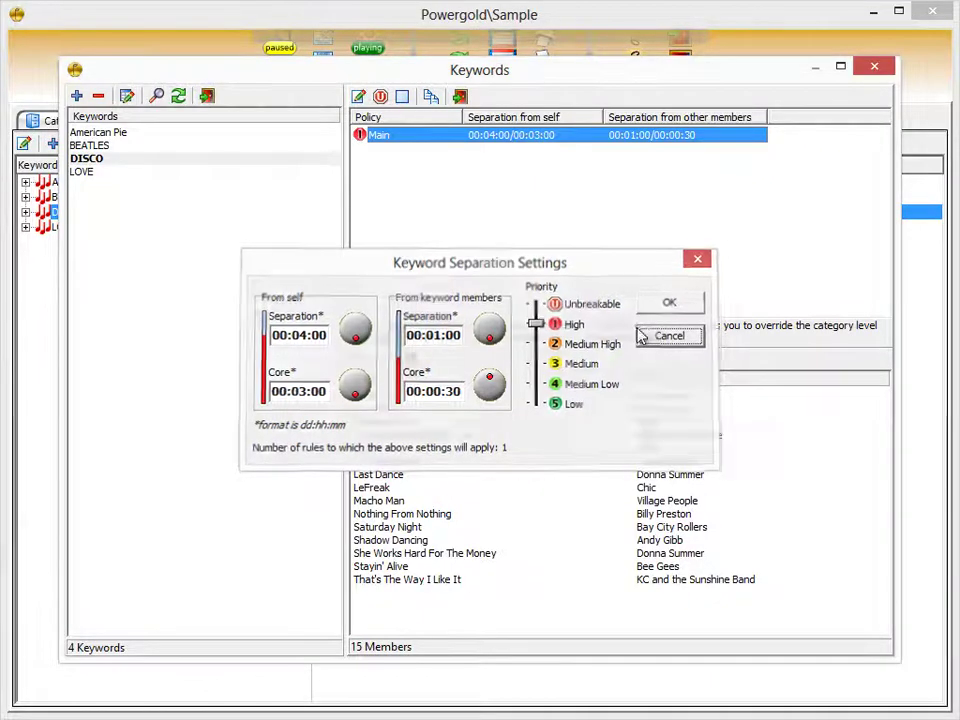
- Make Jingle 1 by Station the exclusive member of the LOVE keyword and close the keyword editor
click(92, 173)
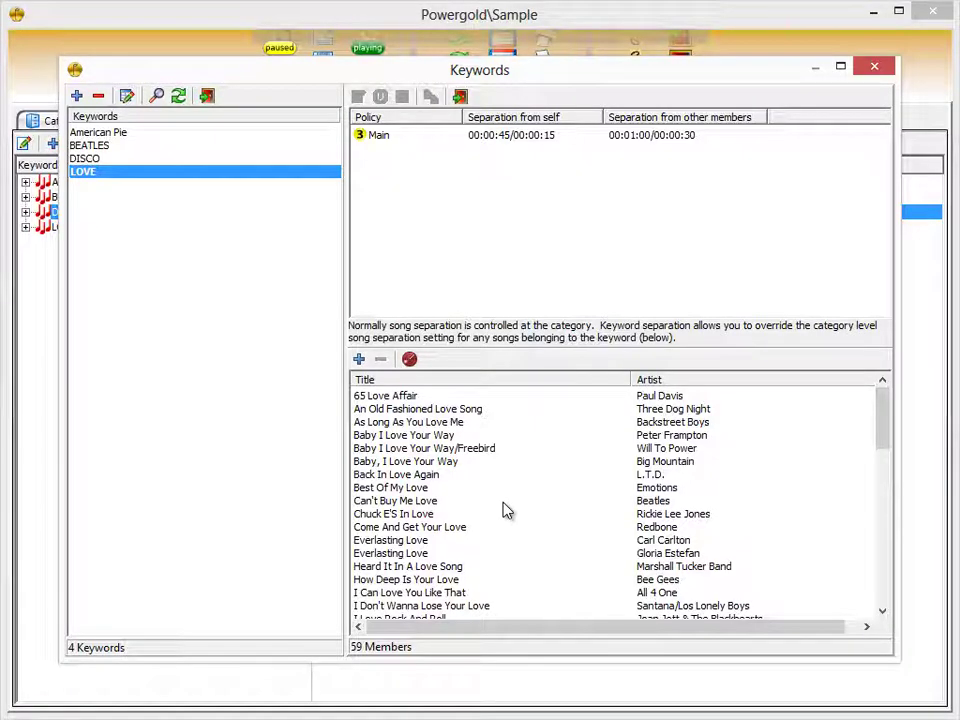
click(883, 611)
click(884, 609)
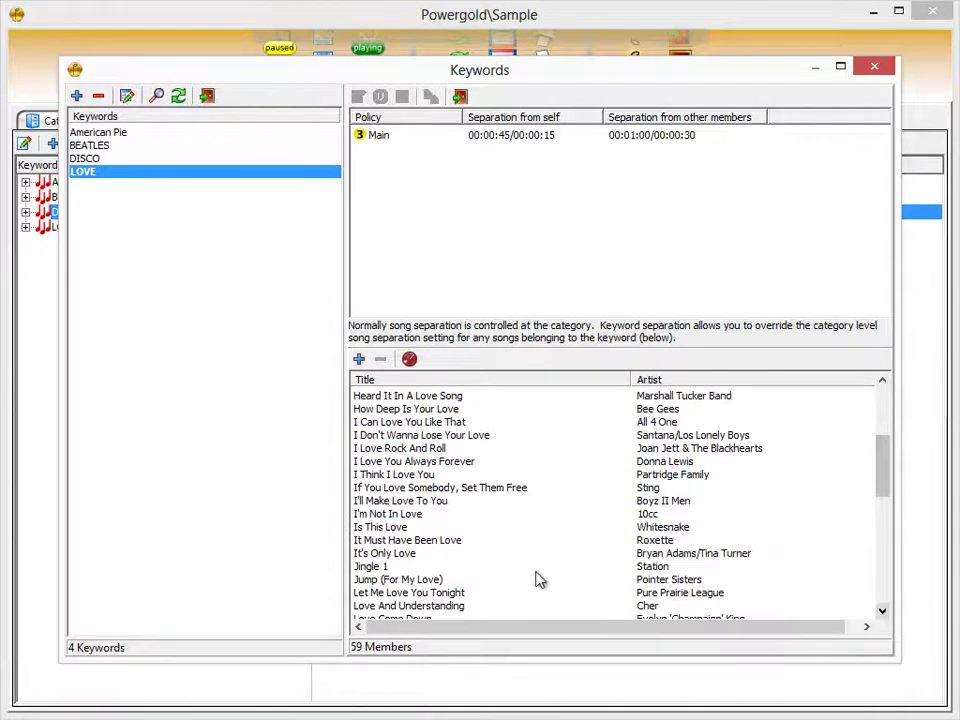
click(375, 567)
click(410, 359)
click(439, 386)
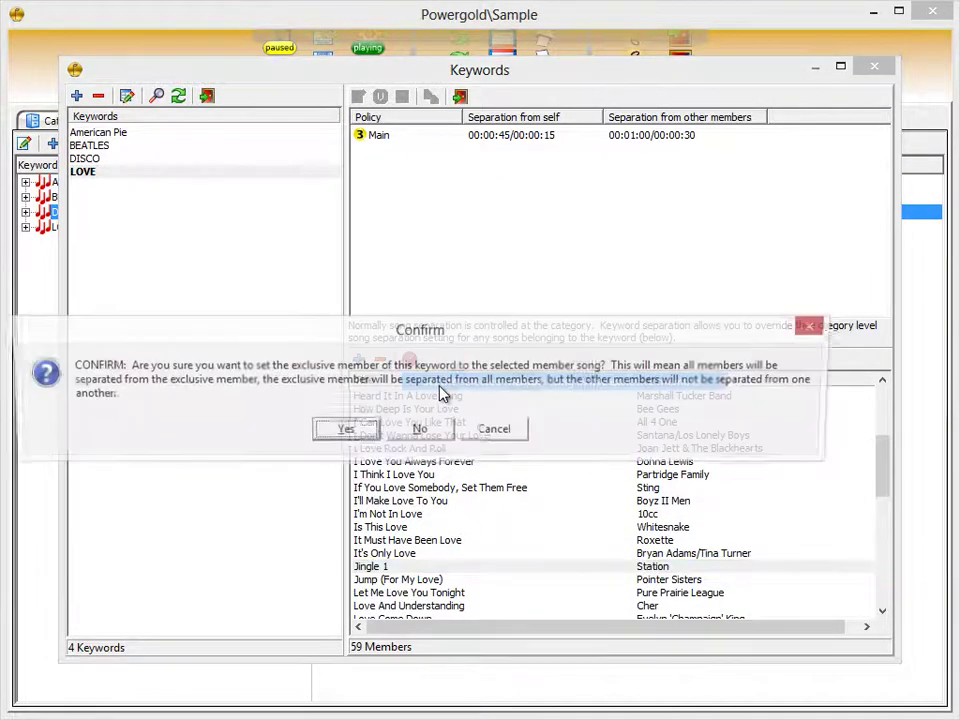
click(344, 431)
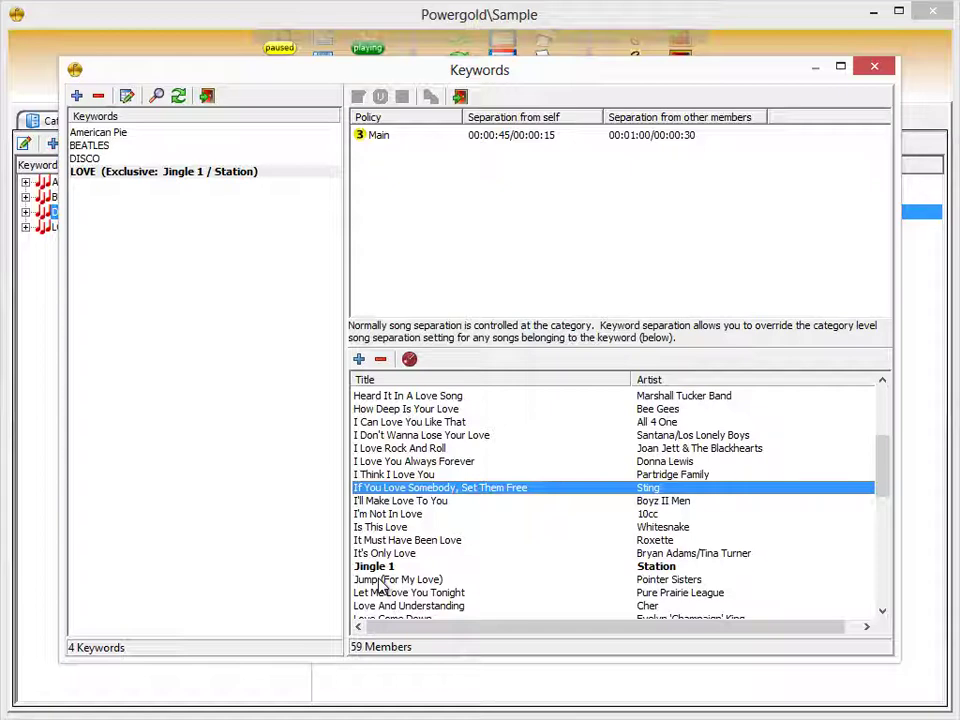
click(462, 96)
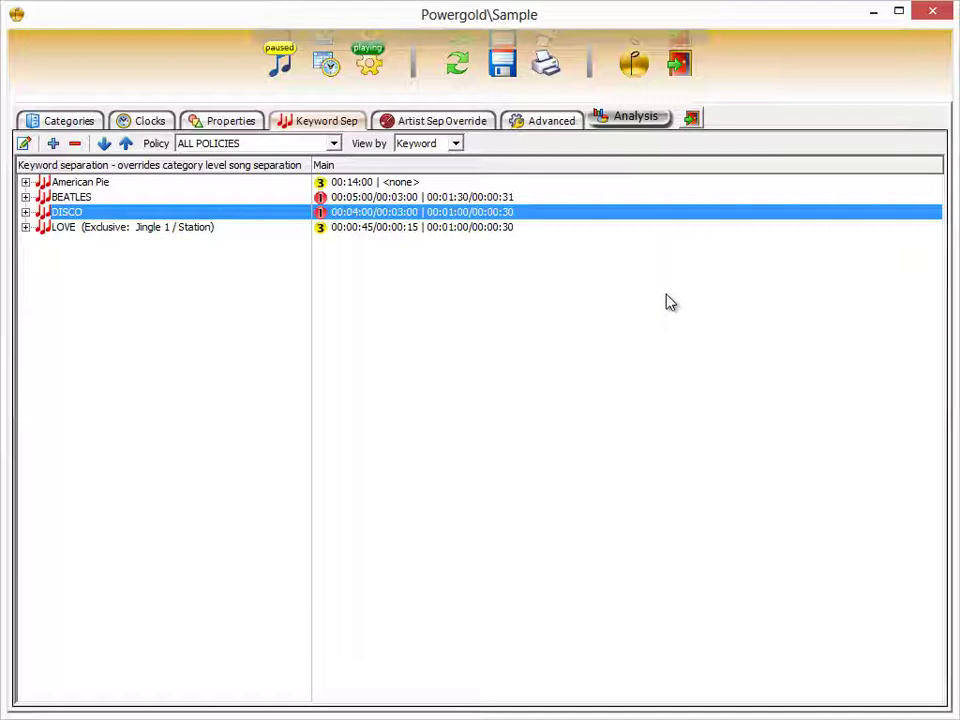
- Inspect the artist separation override for Boston under the Main policy and close the artist editor
click(415, 122)
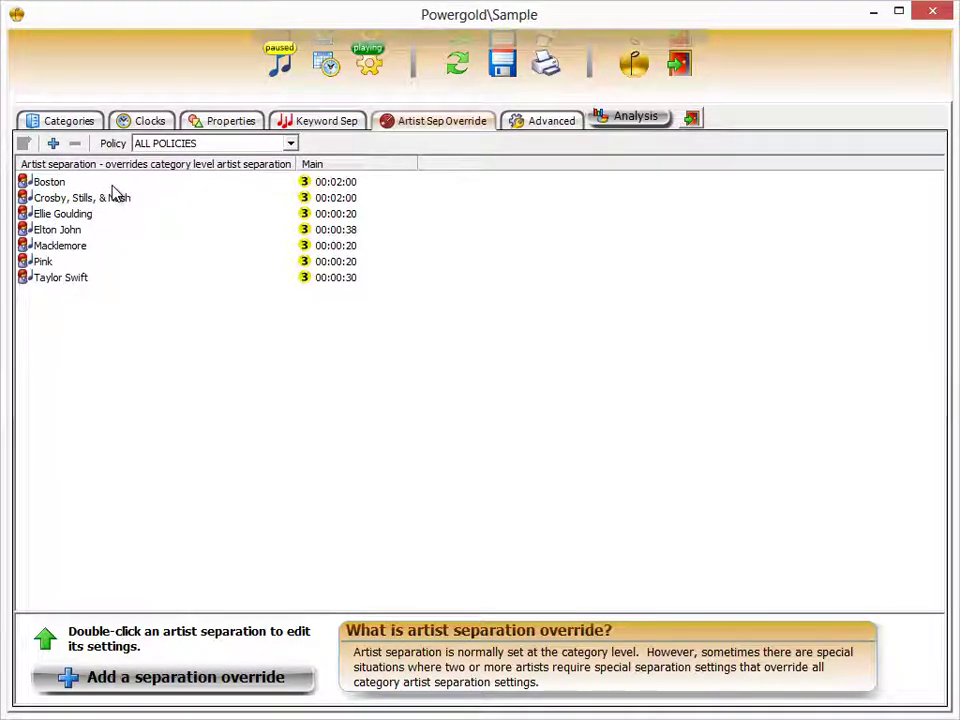
double_click(112, 188)
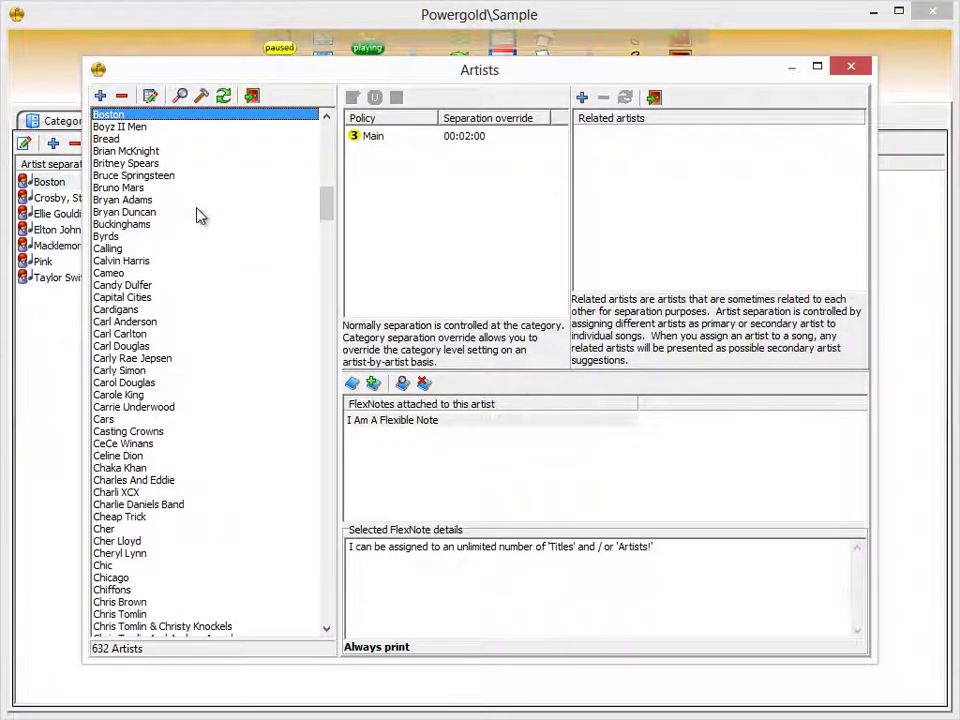
click(418, 137)
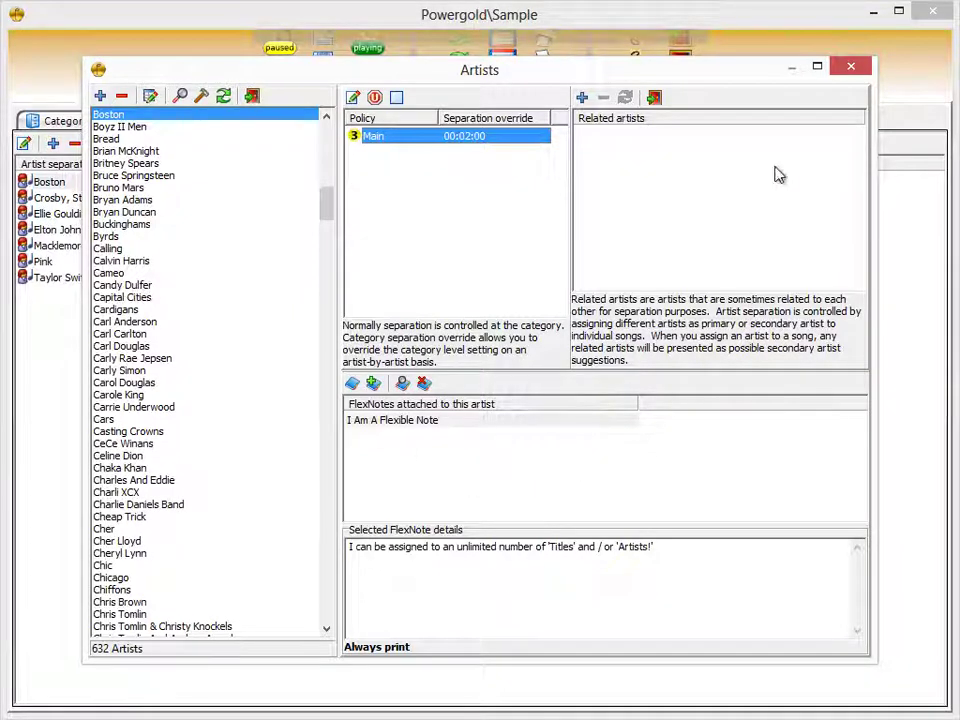
click(655, 98)
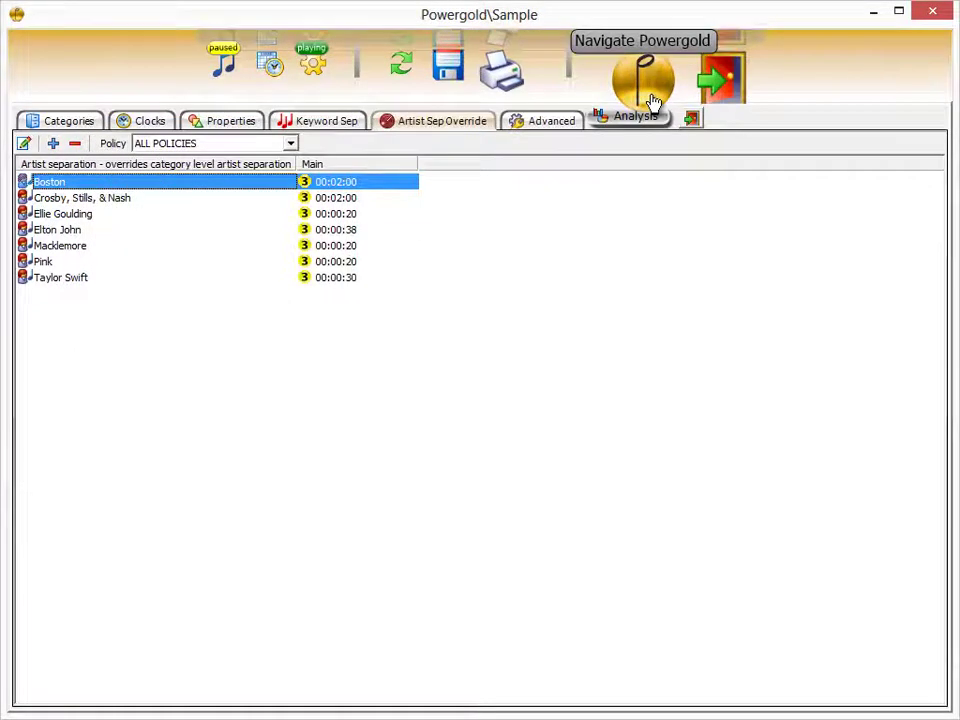
- Open the daypart editor from the advanced settings and view the new daypart prompt without creating one
click(551, 120)
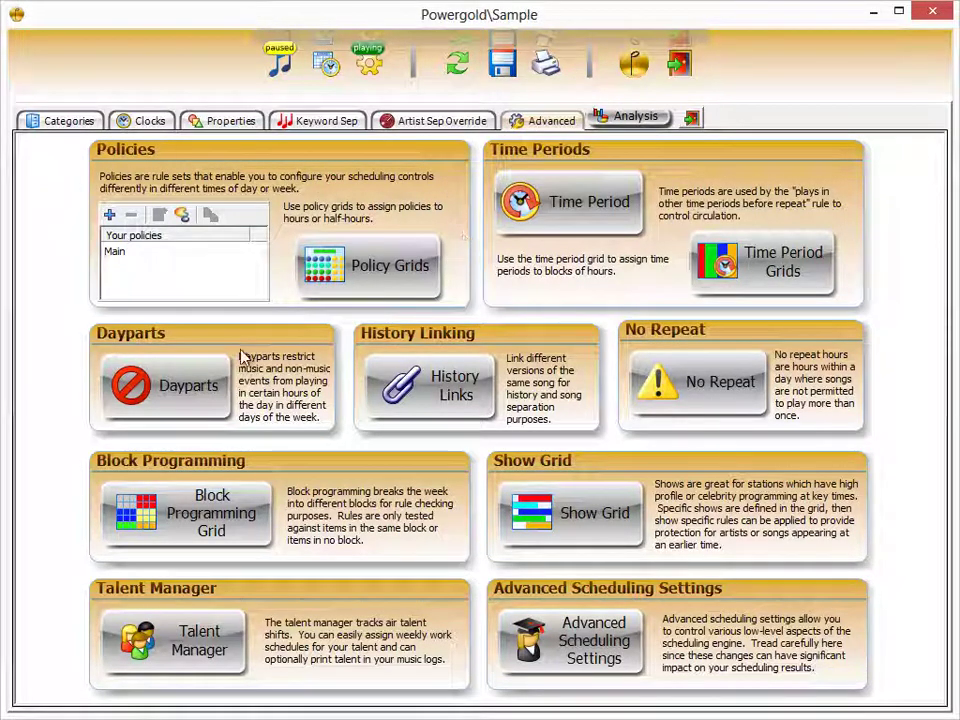
click(197, 392)
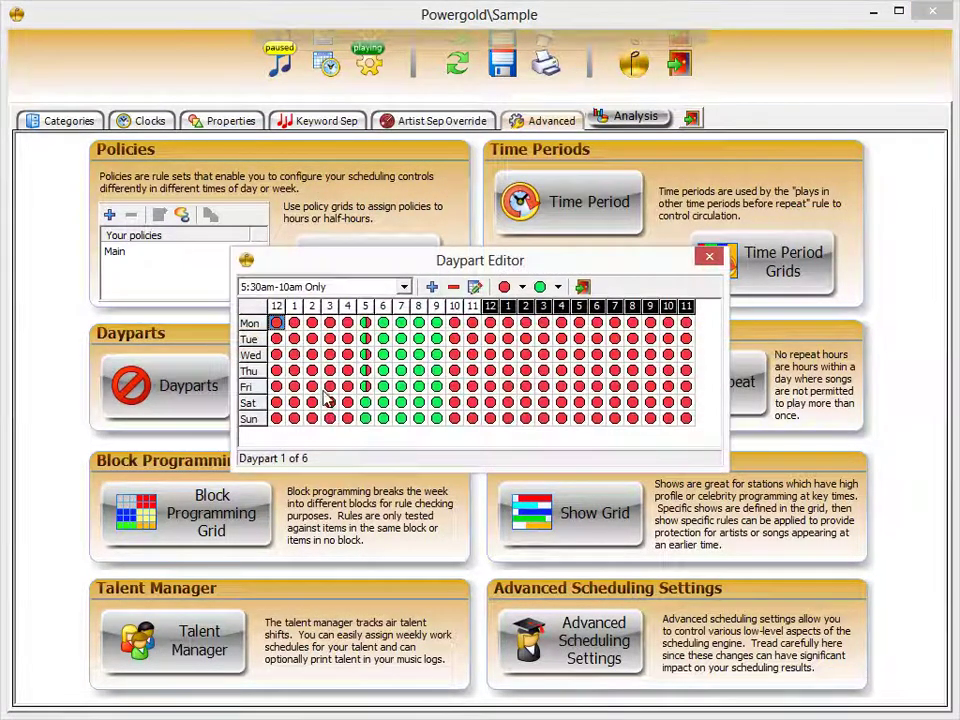
click(433, 288)
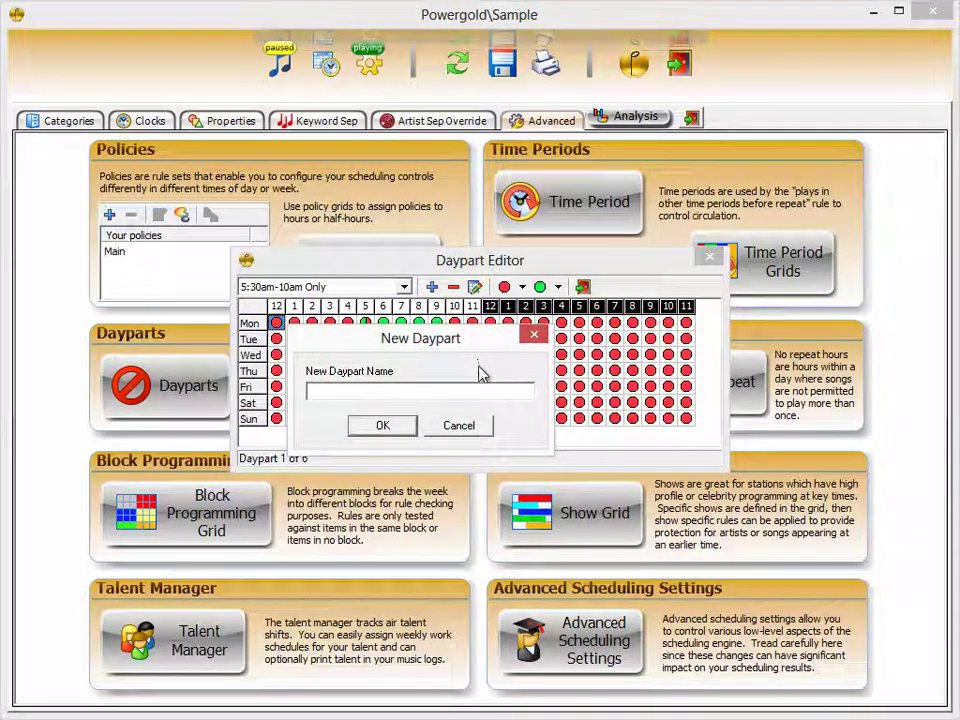
click(462, 427)
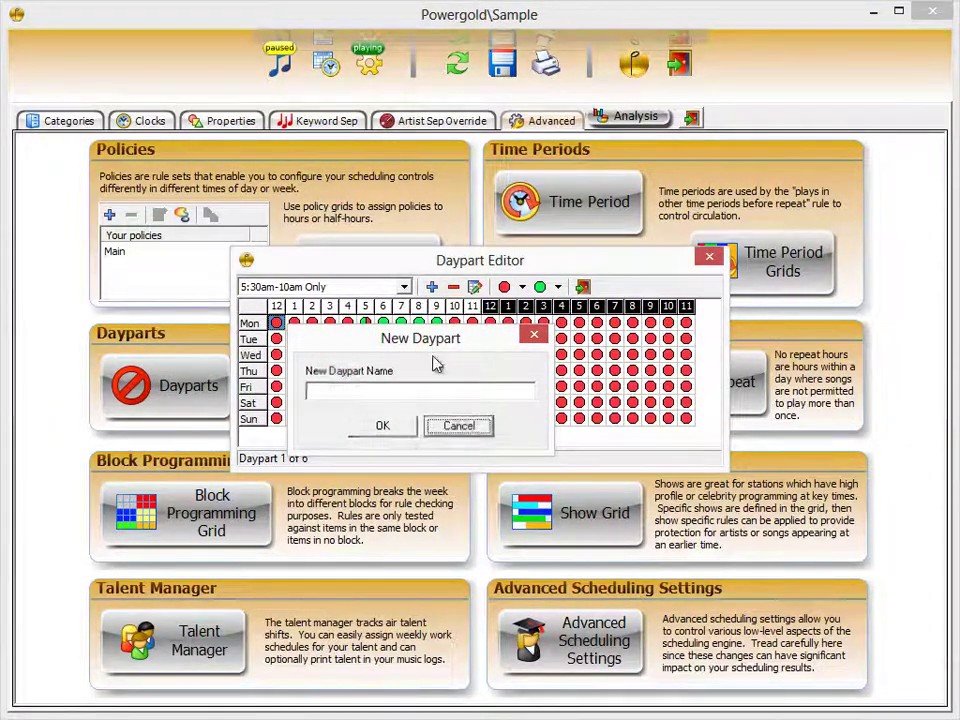
- Display the Afternoon Only daypart grid, examine its weekday hours from 3 to 6 pm, and close the daypart editor
click(404, 287)
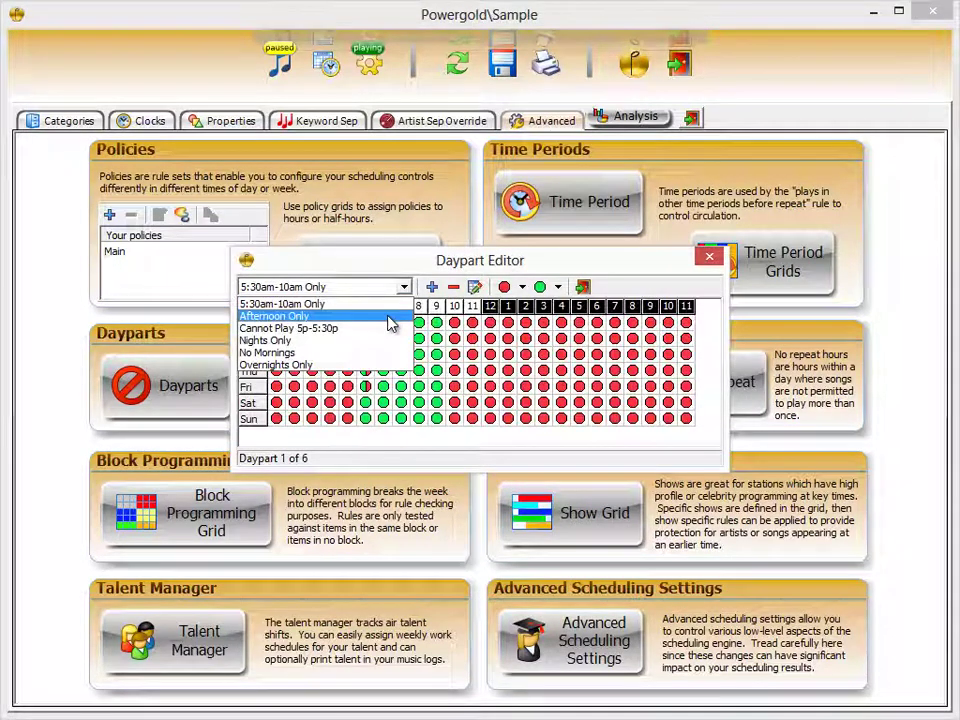
click(388, 316)
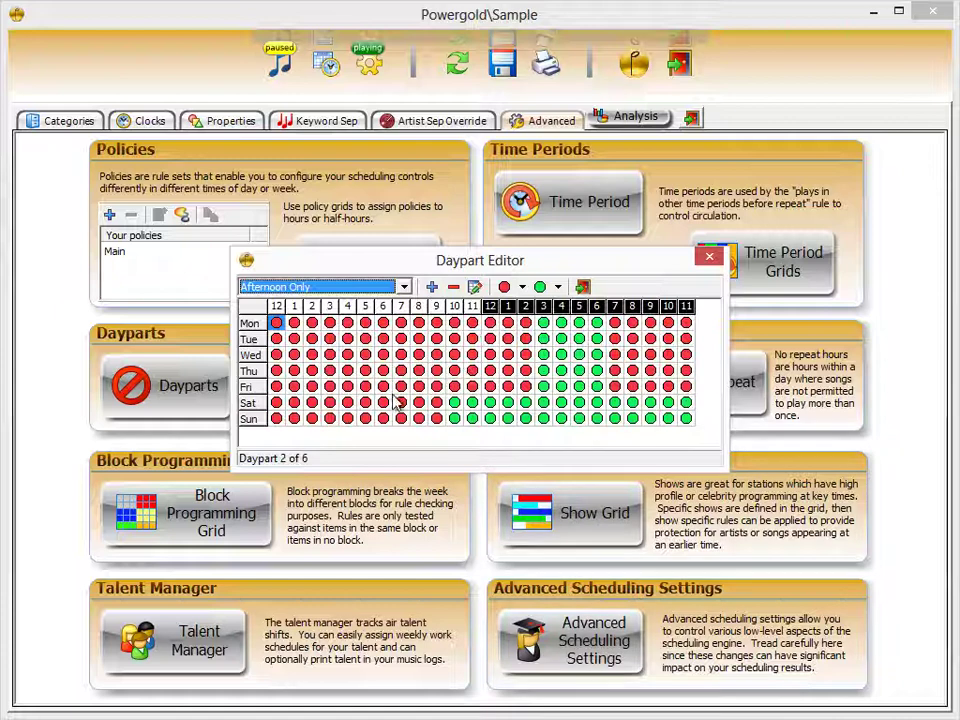
drag(544, 336, 604, 331)
click(583, 288)
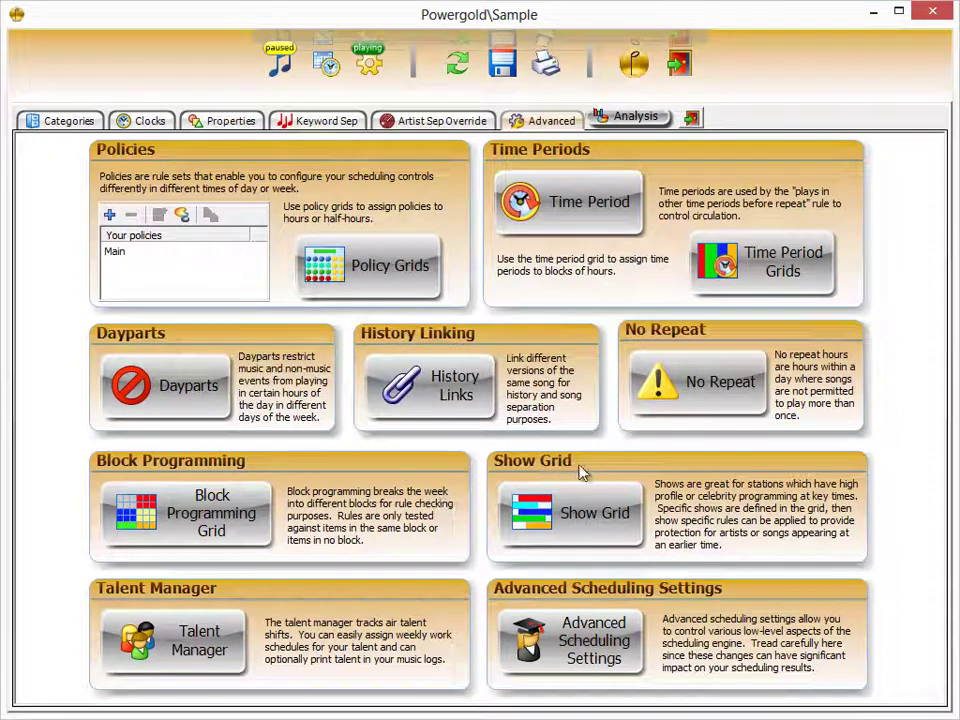
- Open the history links and show the member songs of the Train link allowing no more than one remix
click(443, 389)
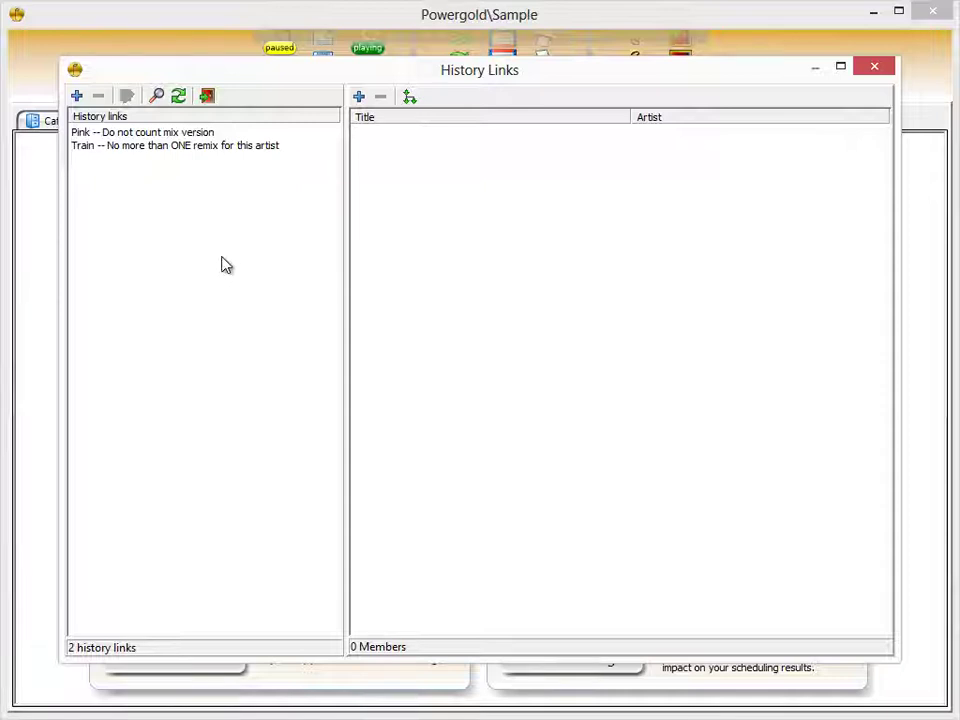
click(93, 150)
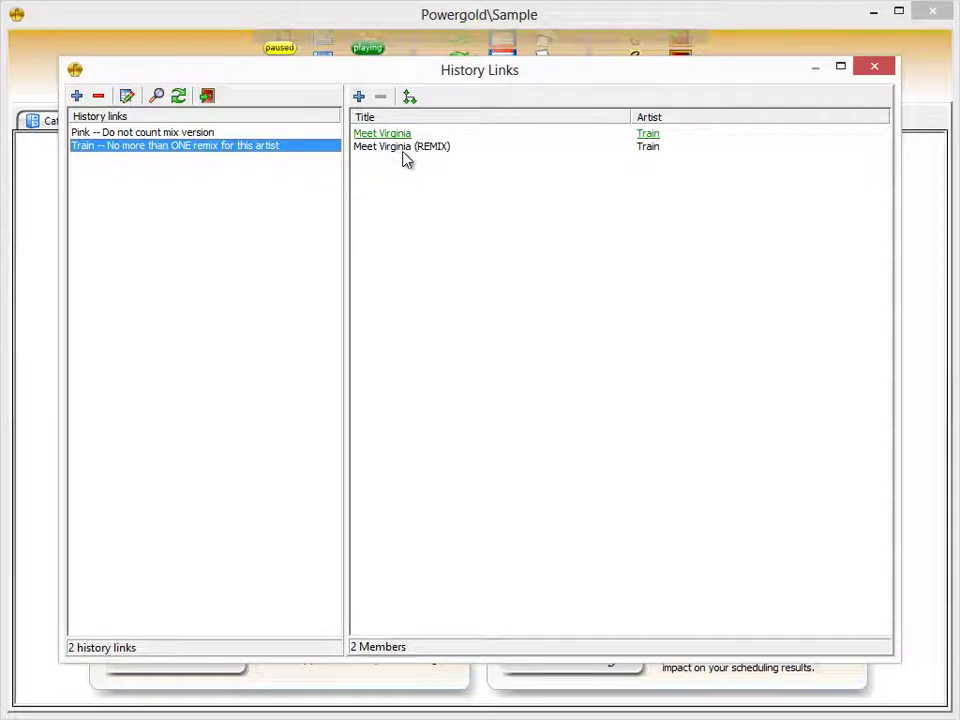
- Close the history links and find both versions of Meet Virginia in the library's G-Gold 1990s folder
click(208, 97)
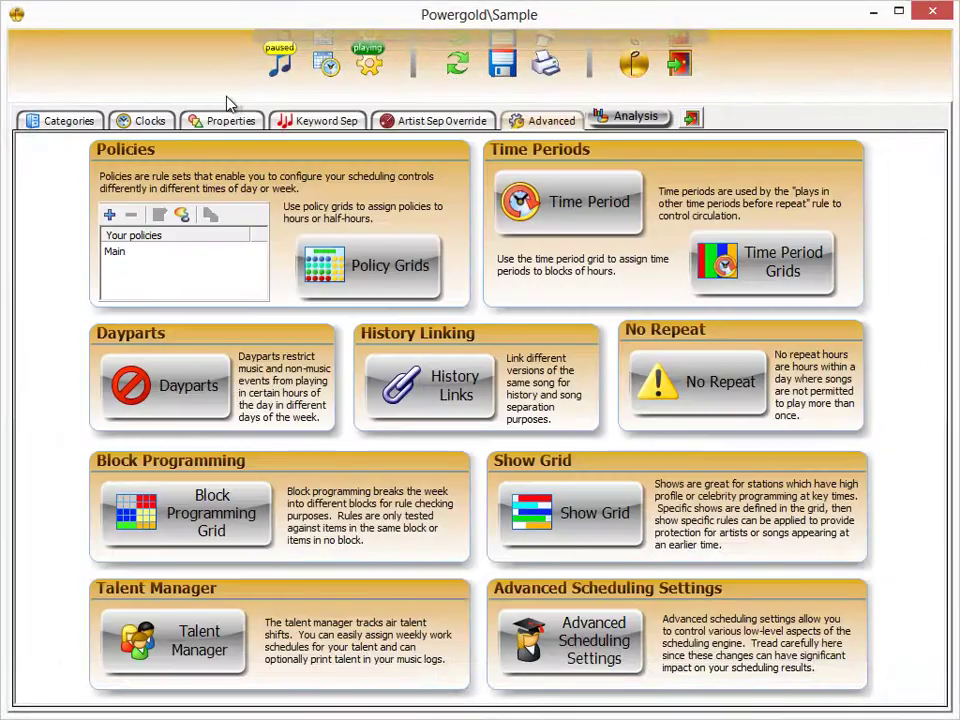
click(262, 70)
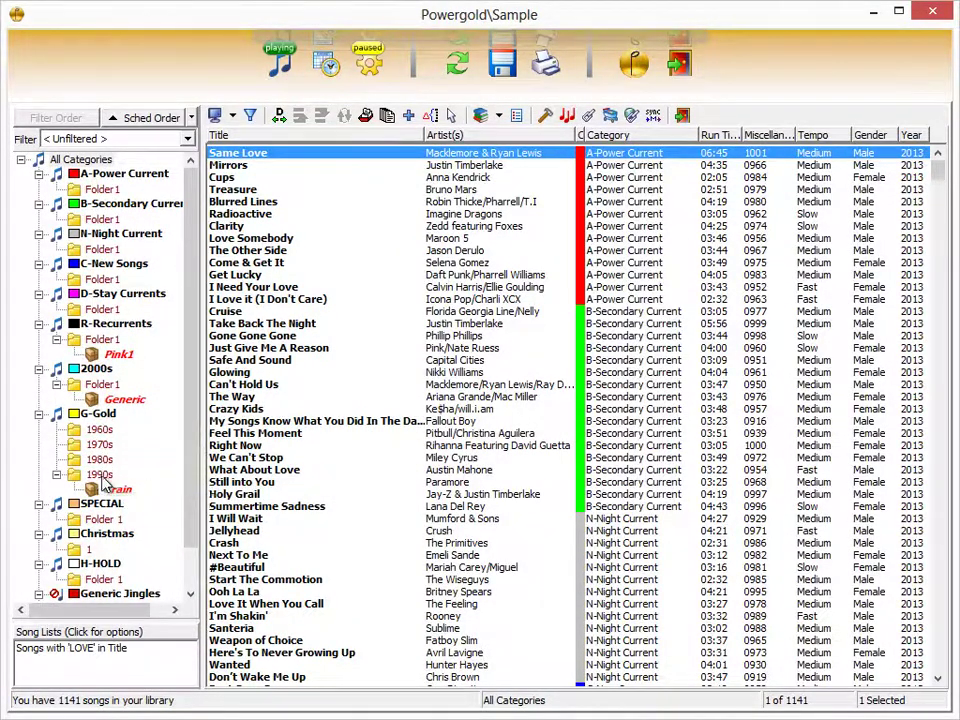
click(99, 474)
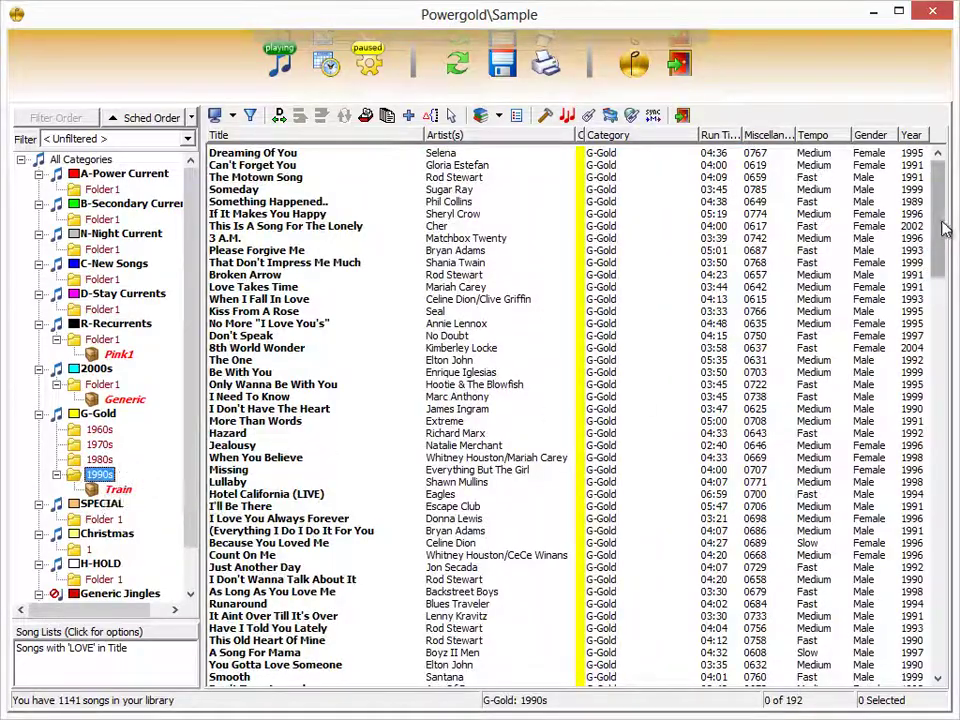
drag(945, 221, 945, 518)
scroll(243, 341, up, 7)
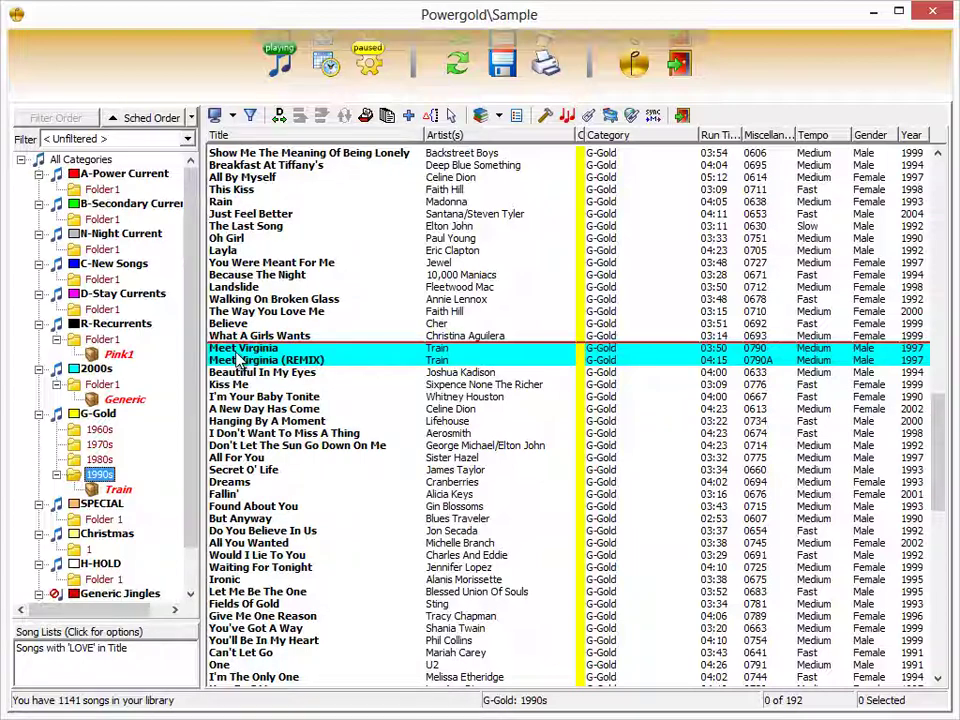
- Set Meet Virginia as the master version of the Train history link and close the history links
click(370, 66)
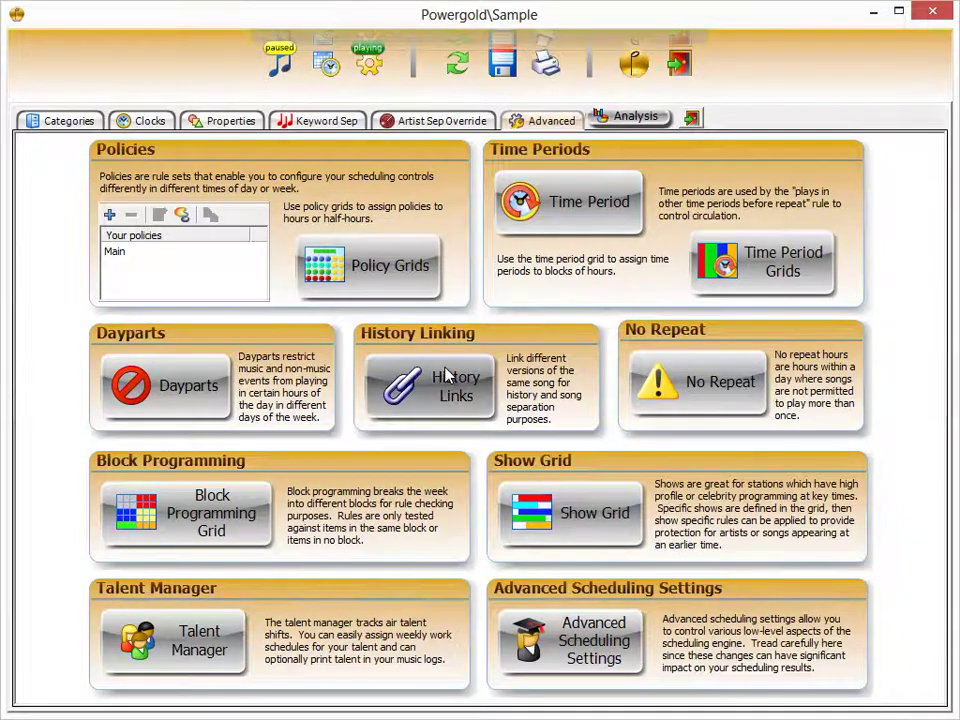
click(447, 375)
click(158, 148)
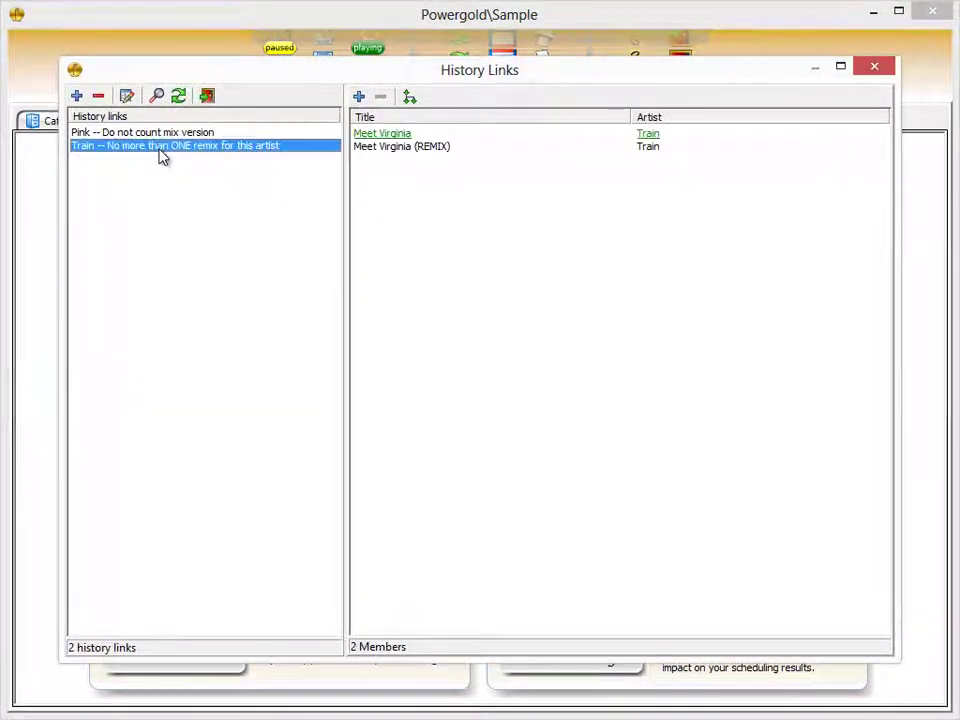
click(396, 135)
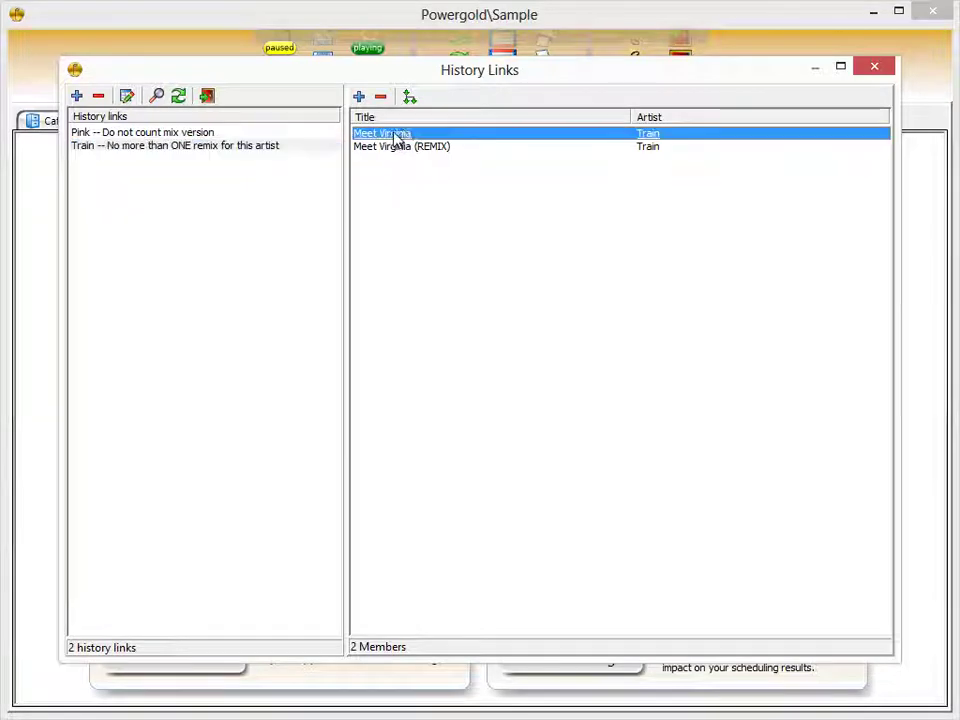
click(410, 97)
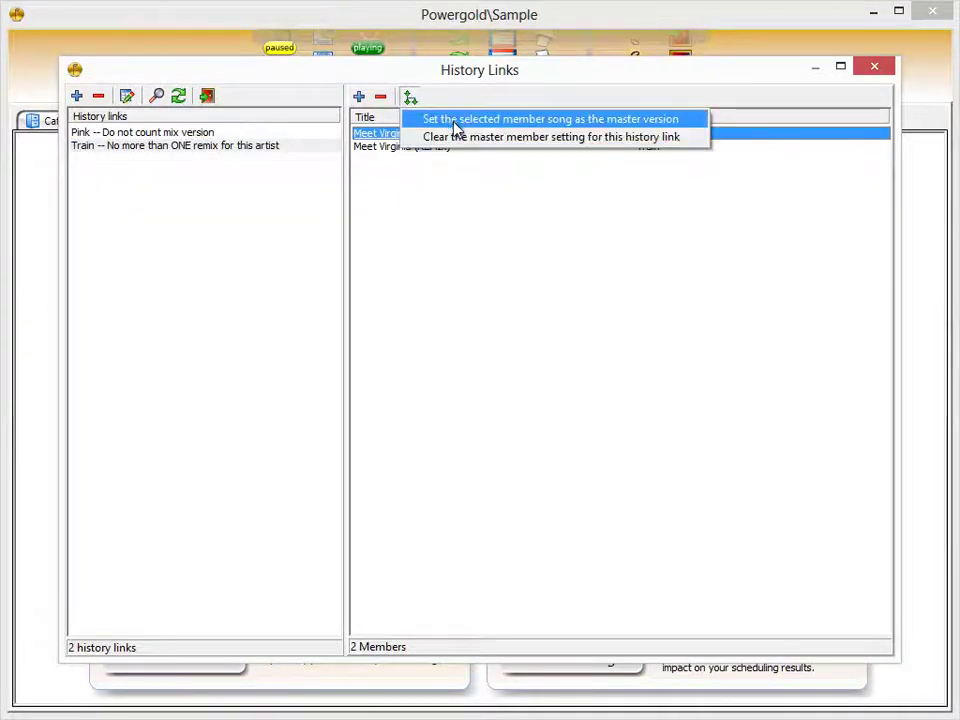
click(655, 120)
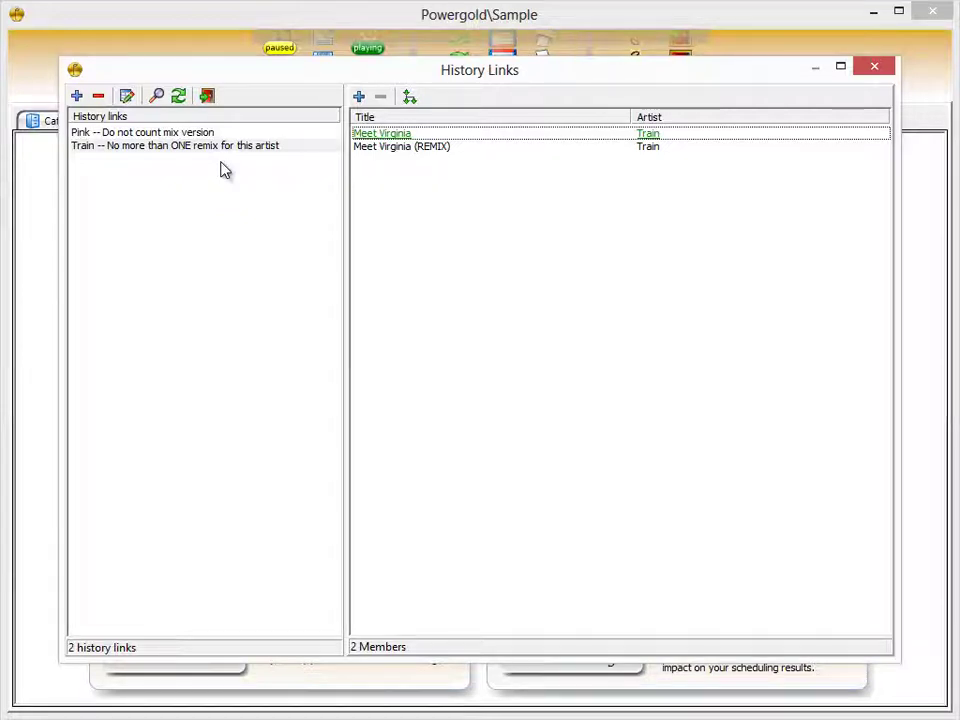
key(Escape)
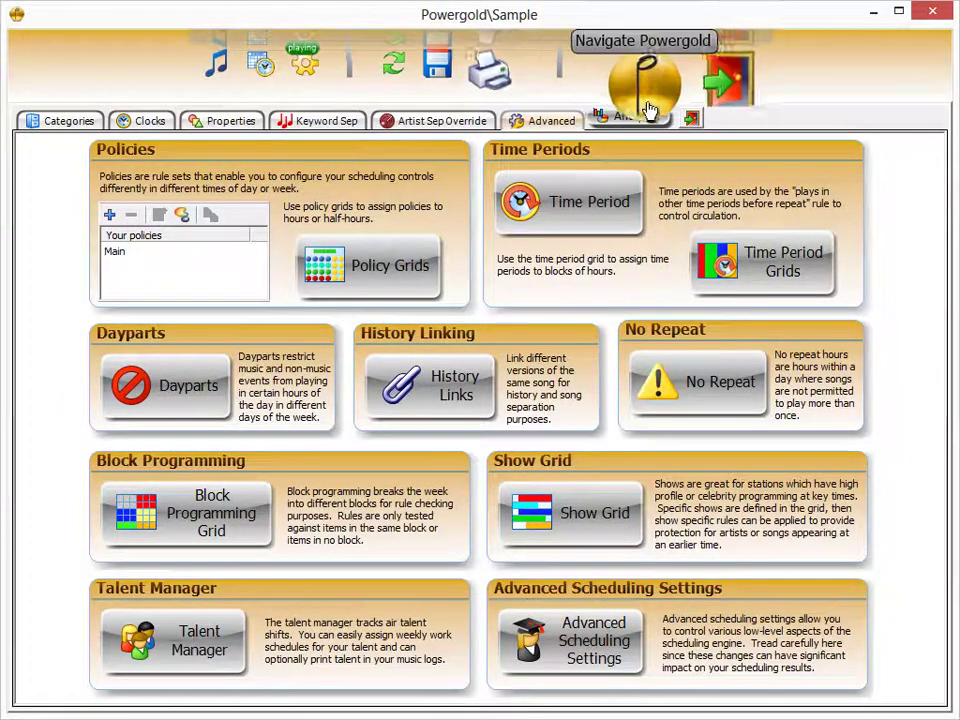
- Leave the advanced settings, revisit the song library with all categories listed, and close it
click(690, 118)
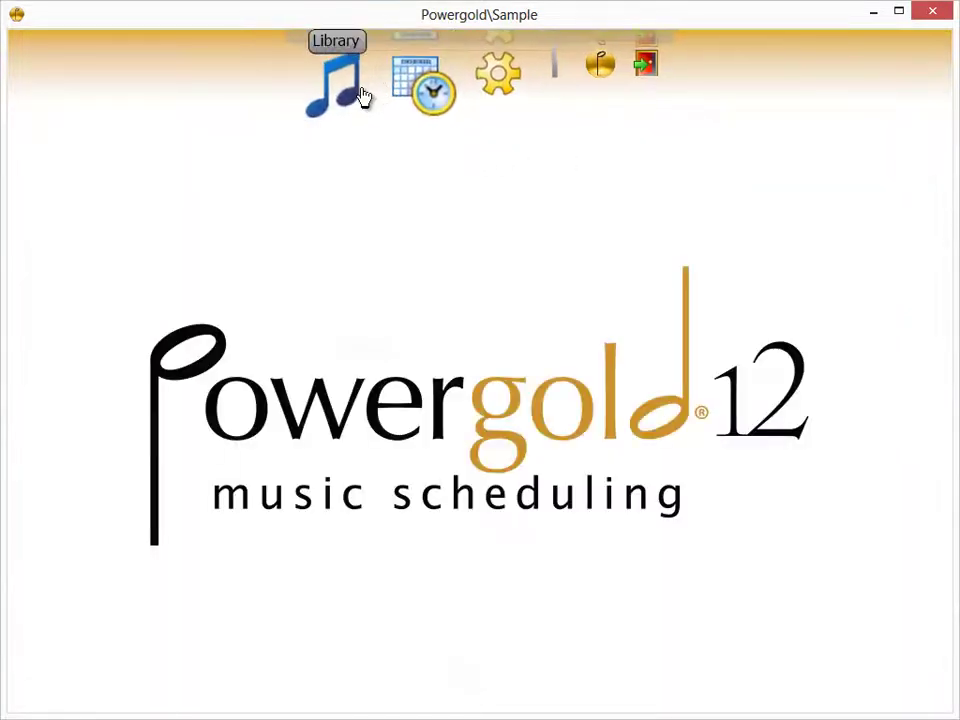
click(365, 92)
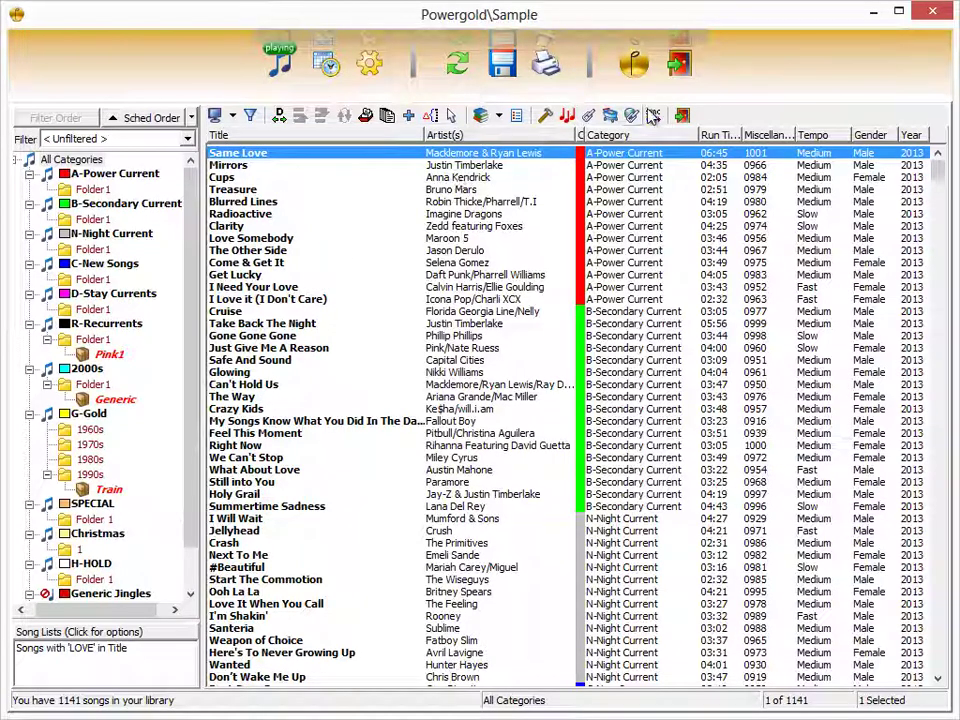
click(682, 116)
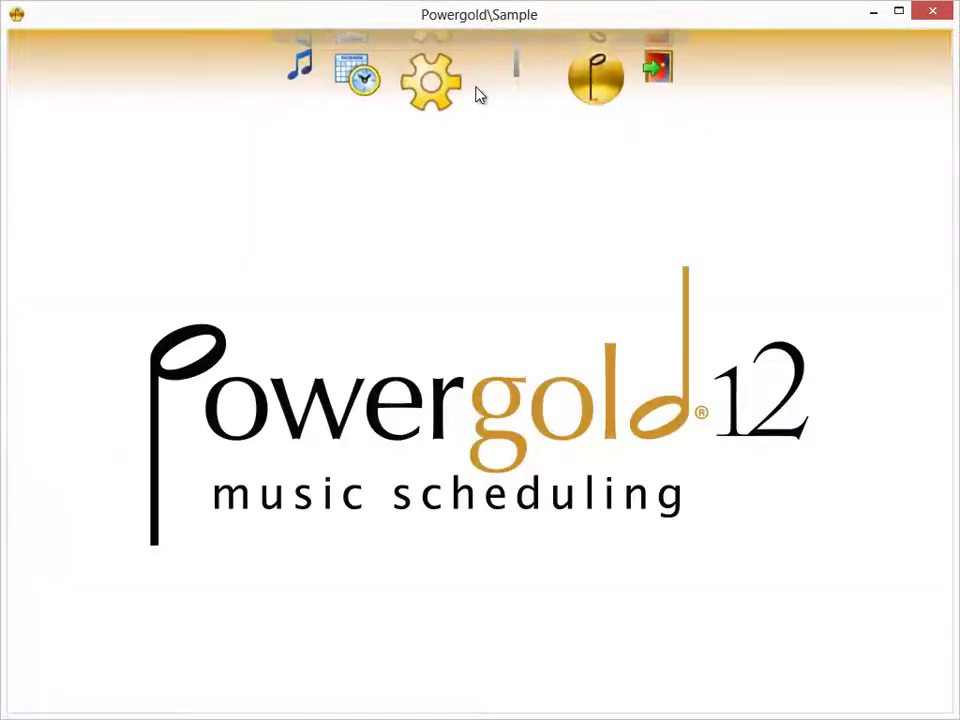
- Review the separation rules of the A-Power Current category and the contents of the *AM Drive clock
click(460, 88)
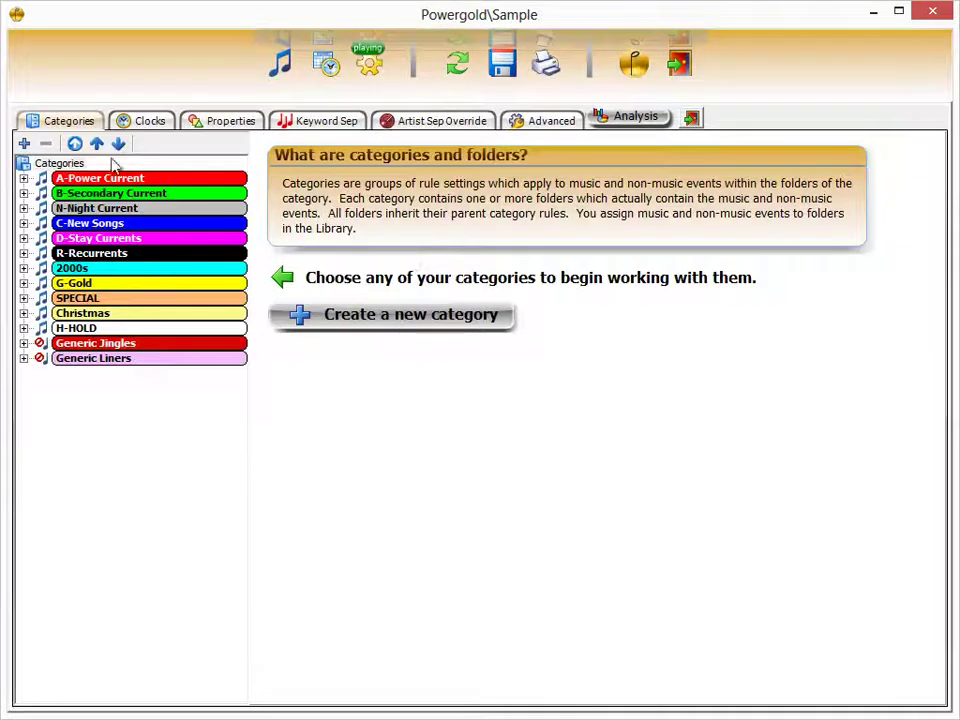
click(108, 181)
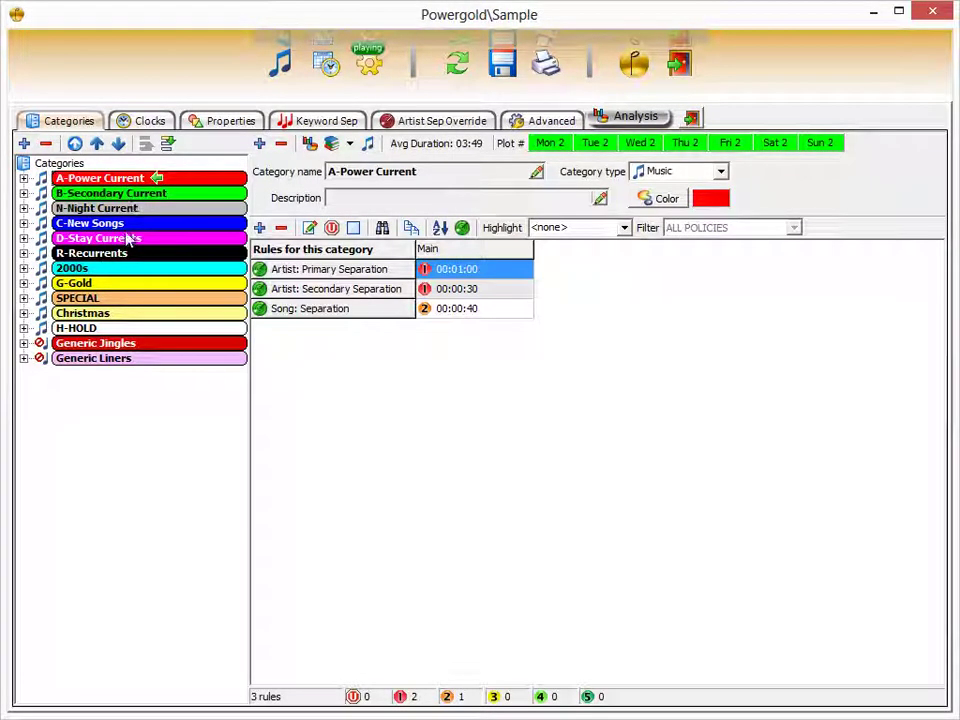
click(150, 122)
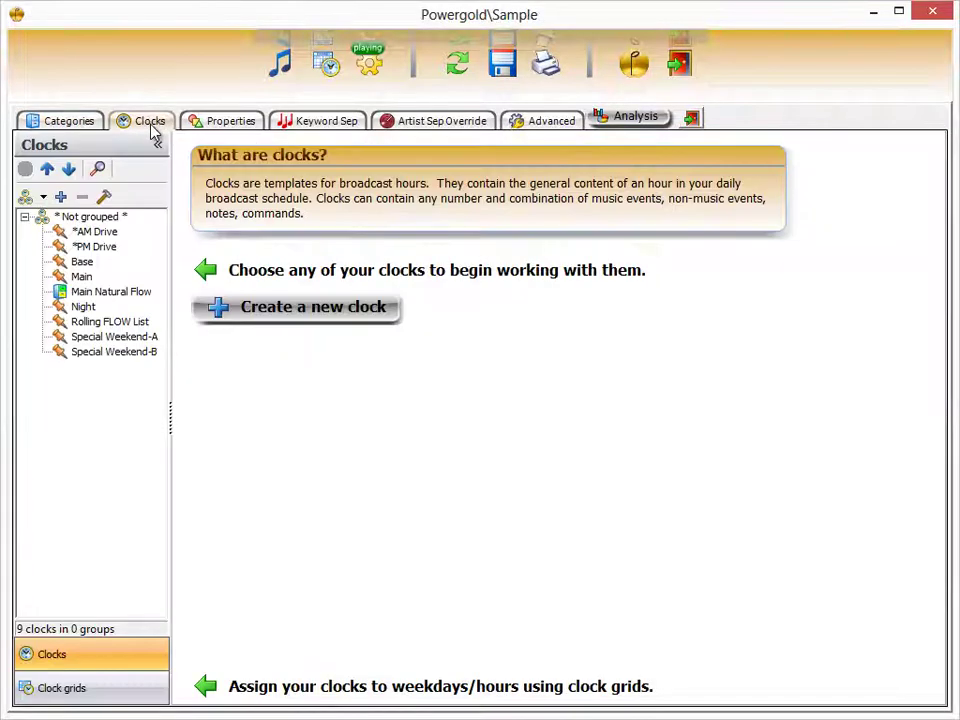
click(101, 232)
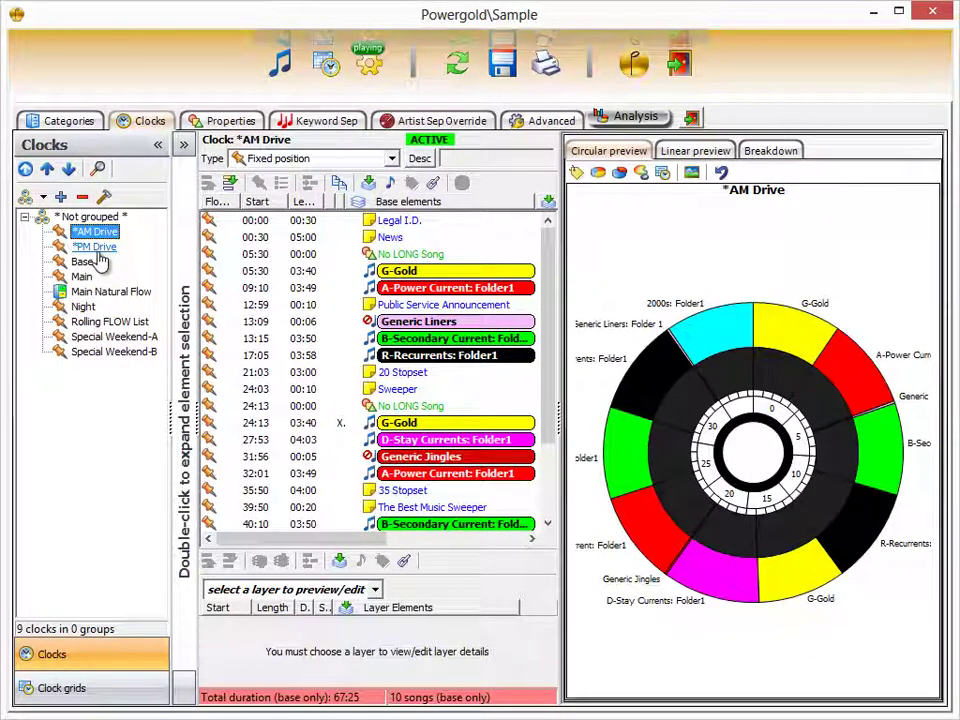
- Display the Main clock grid's weekly hour assignments, leave the rules area, and open the schedules area
click(80, 689)
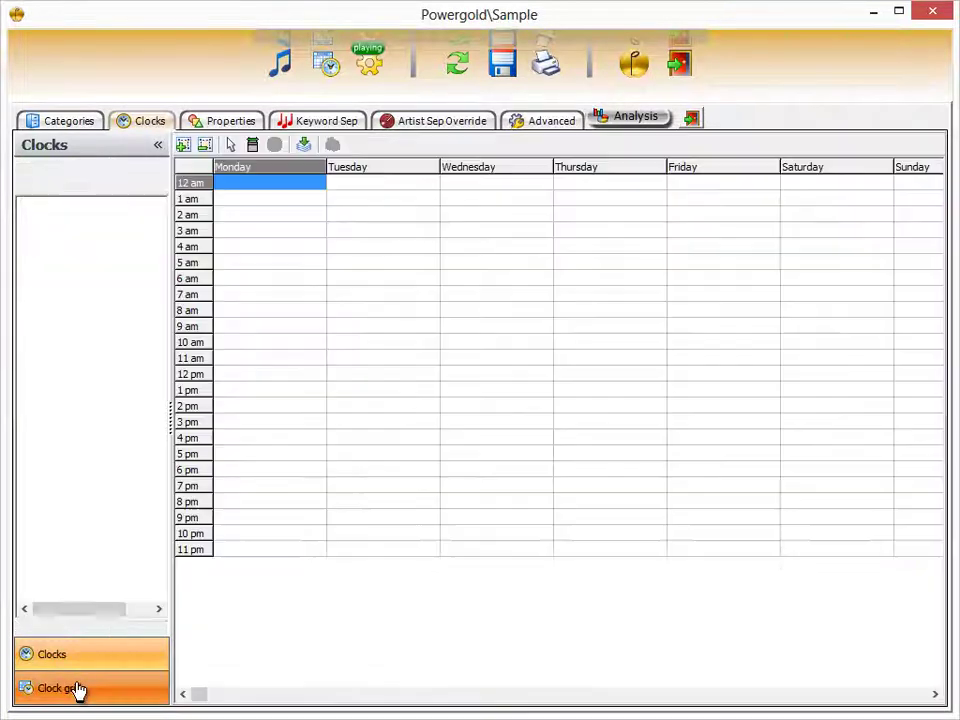
click(62, 203)
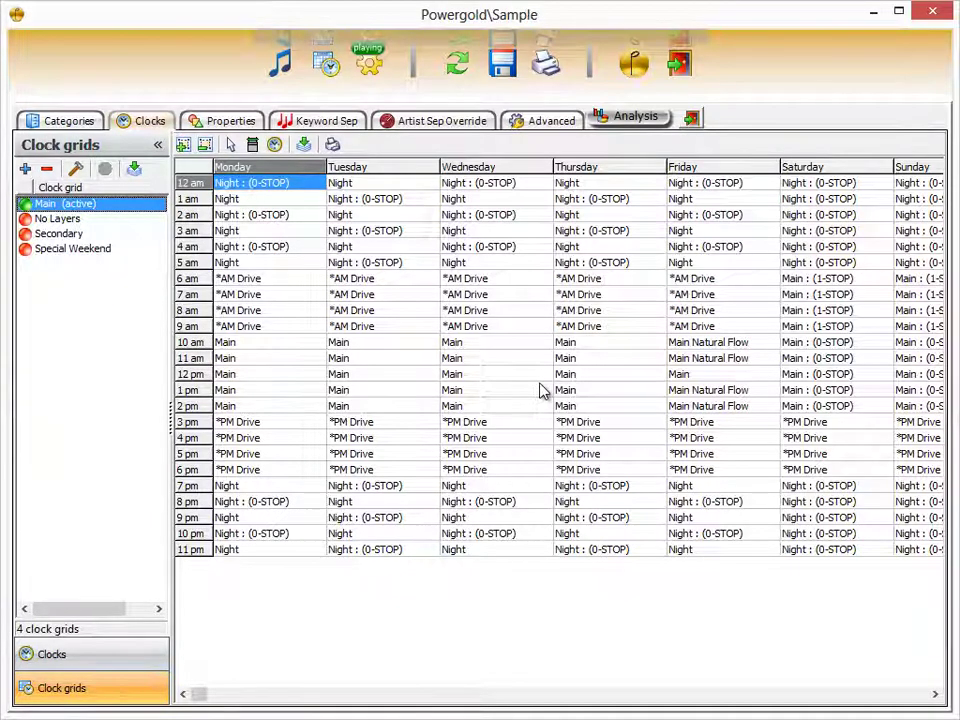
click(634, 63)
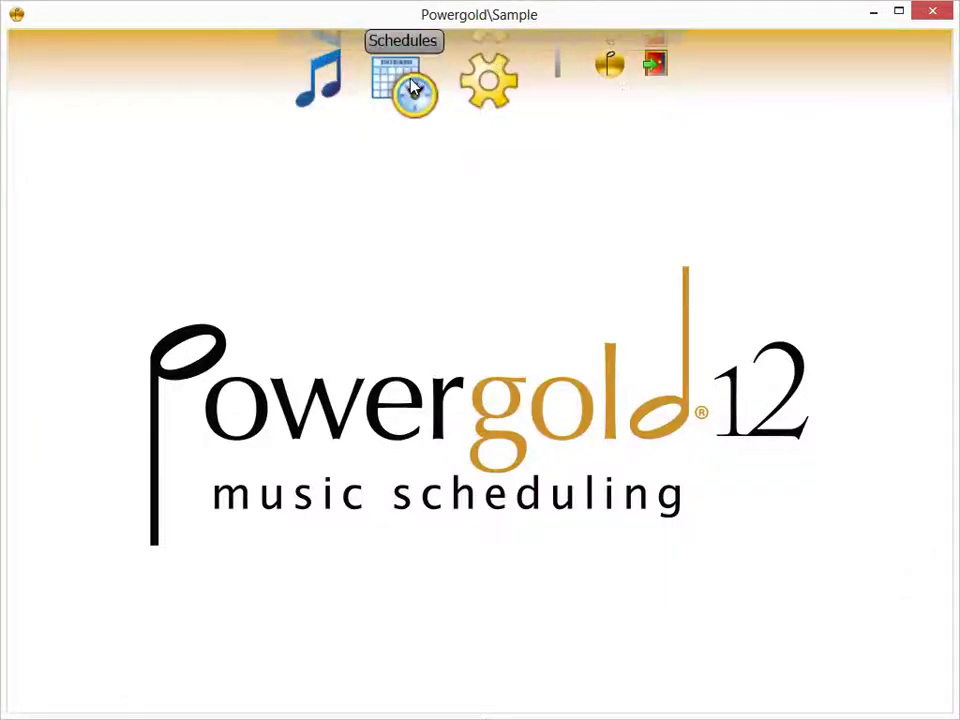
click(404, 88)
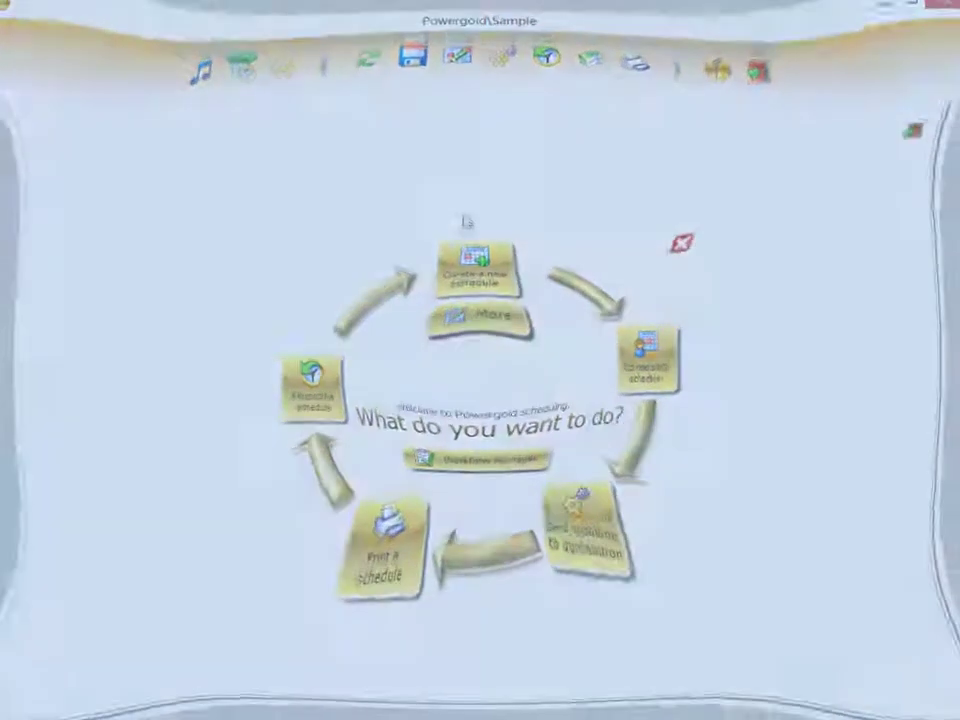